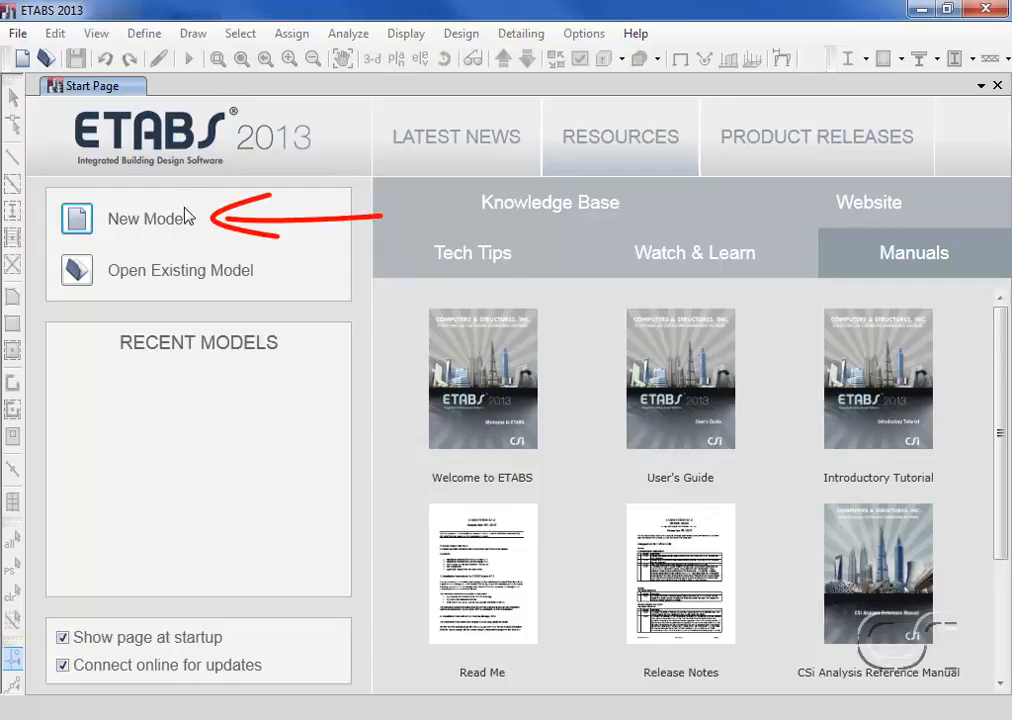
- Start a new model with built-in settings: U.S. Customary units, AISC14 section database, AISC 360-10 steel code and ACI 318-11 concrete code
left_click(80, 226)
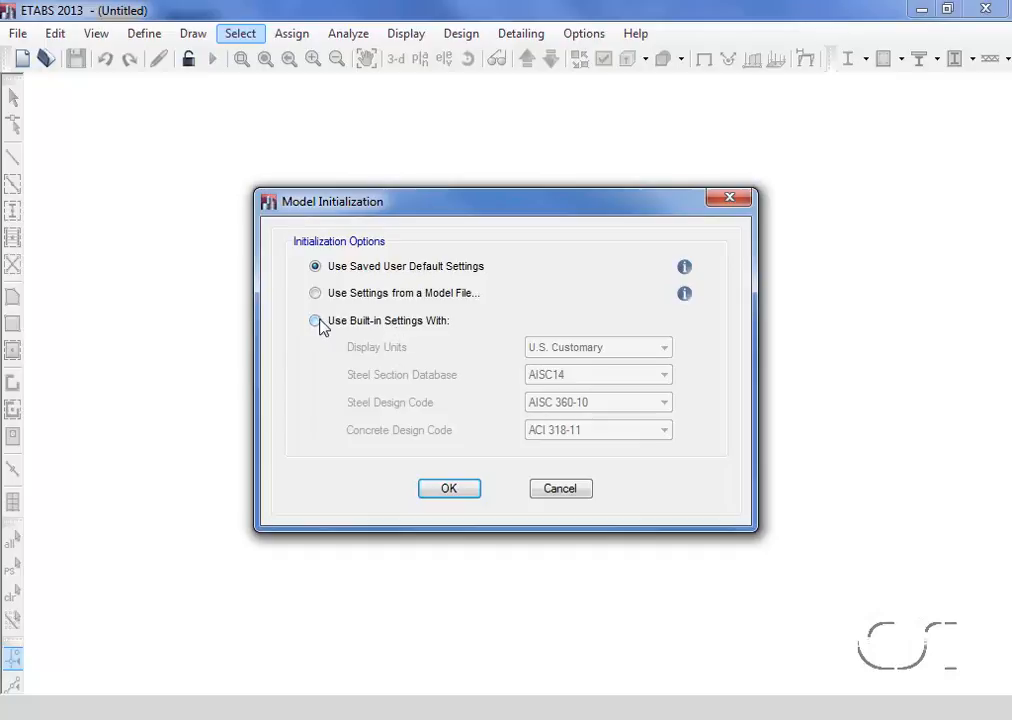
left_click(315, 321)
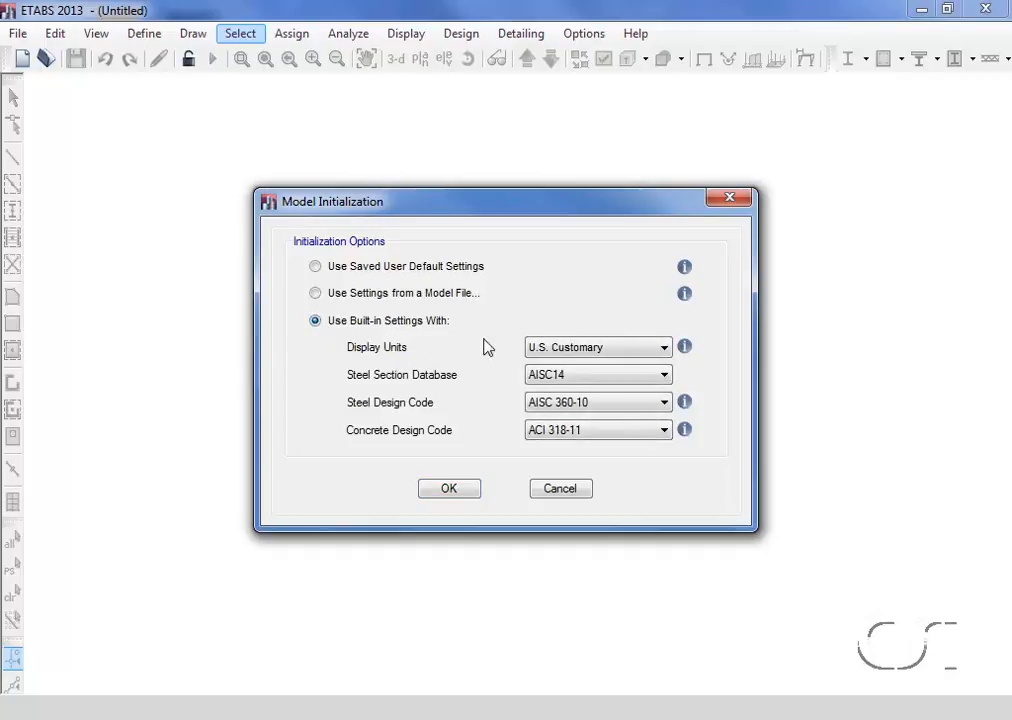
left_click(595, 350)
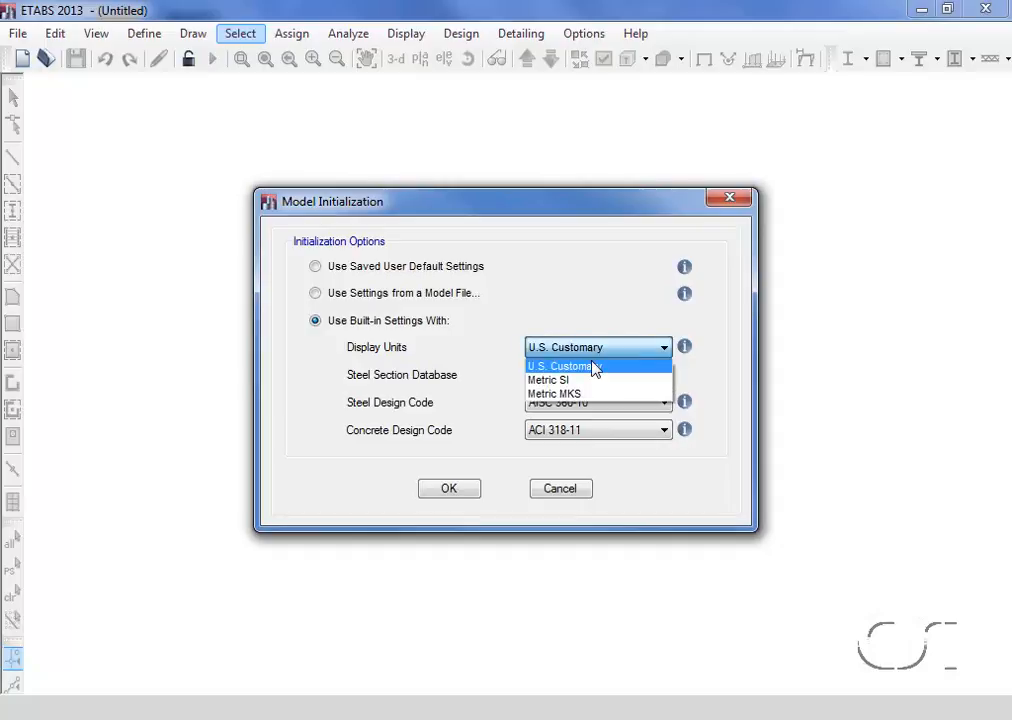
left_click(594, 366)
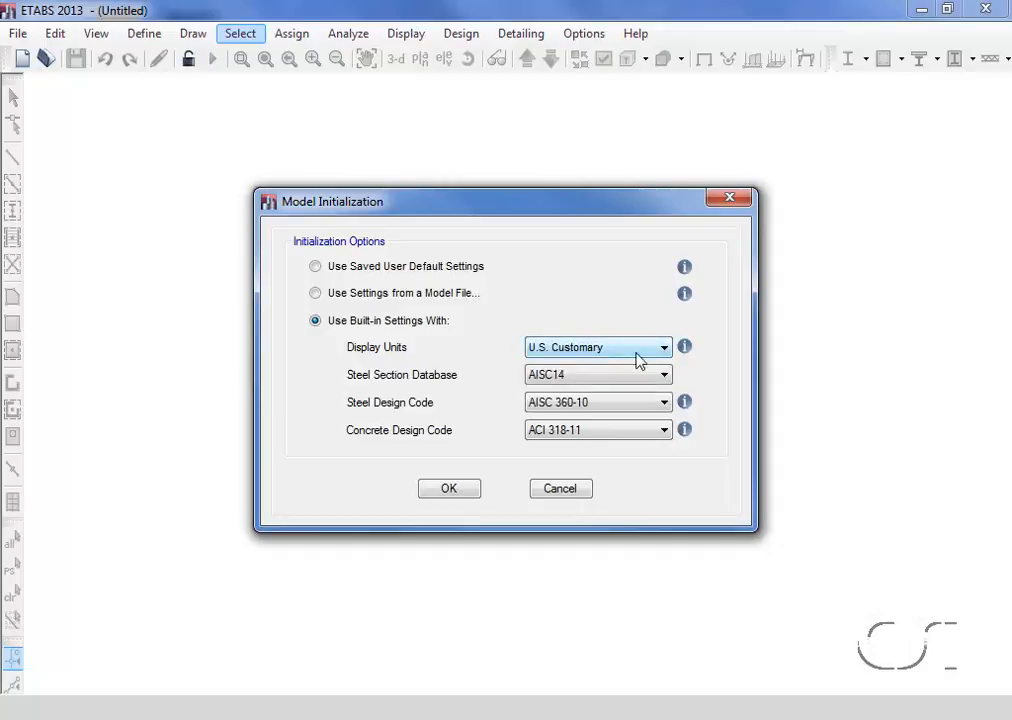
mouse_move(688, 350)
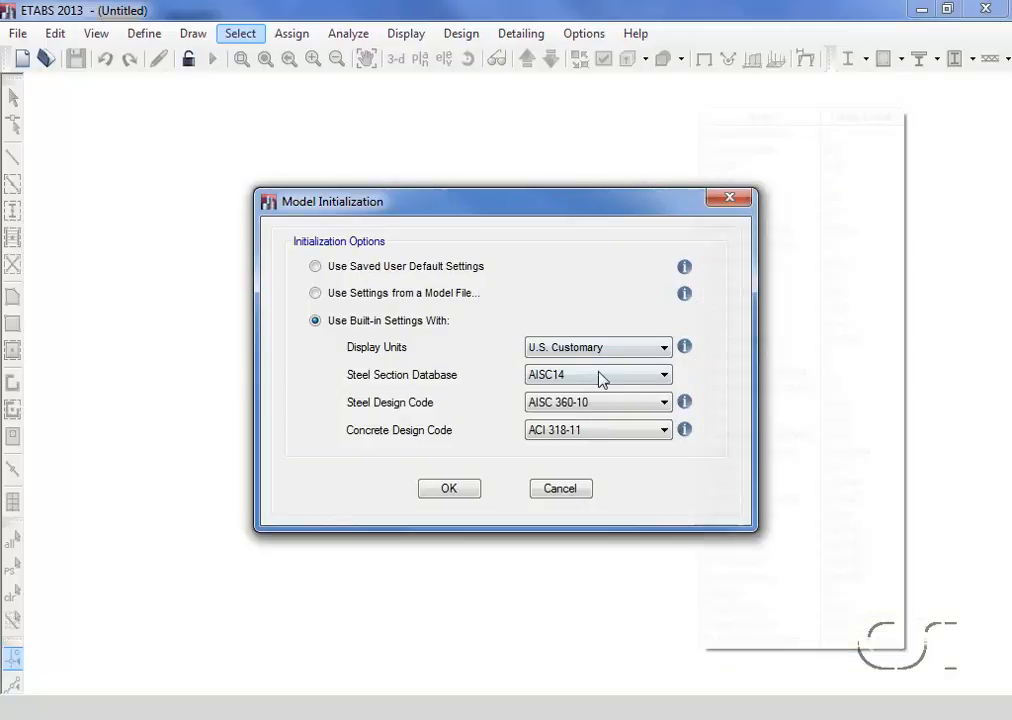
left_click(664, 376)
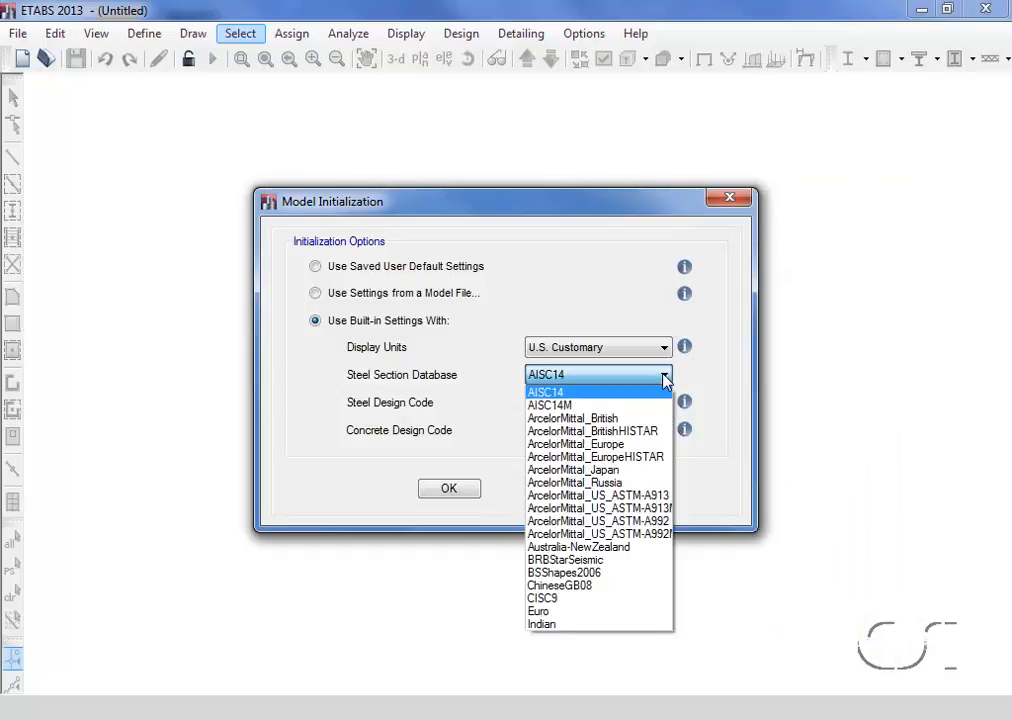
left_click(659, 393)
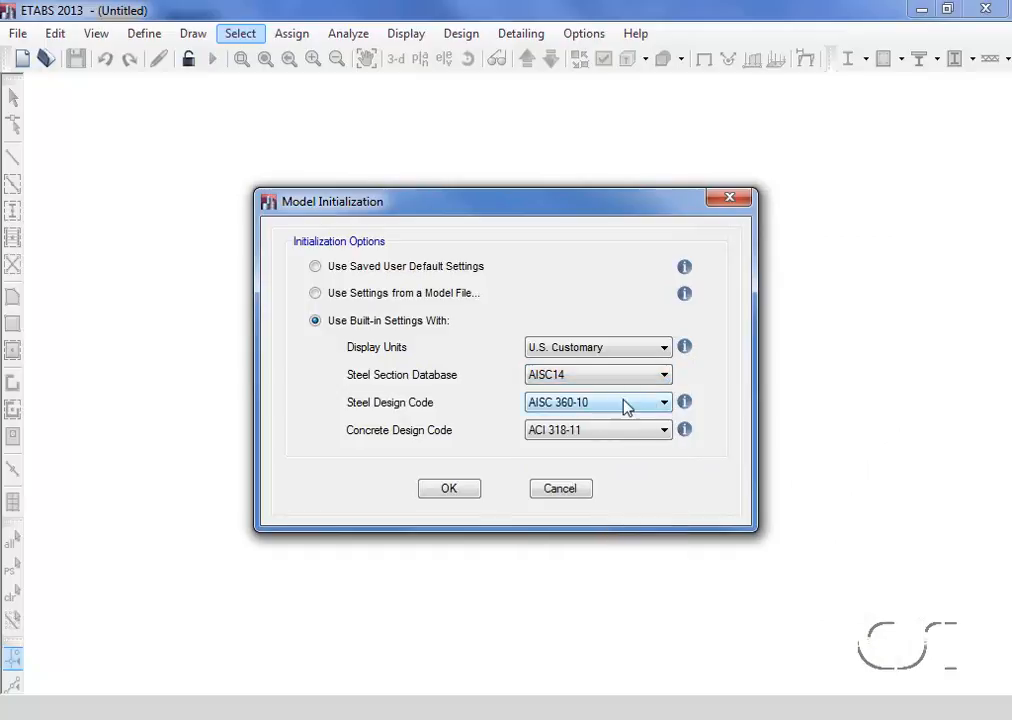
left_click(664, 402)
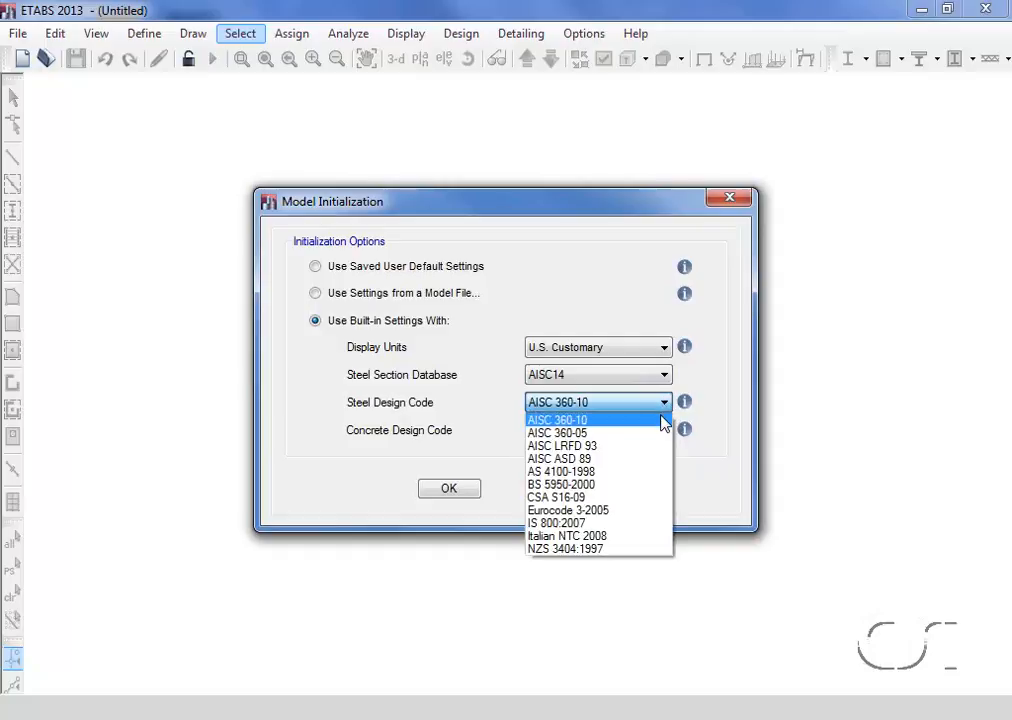
left_click(661, 421)
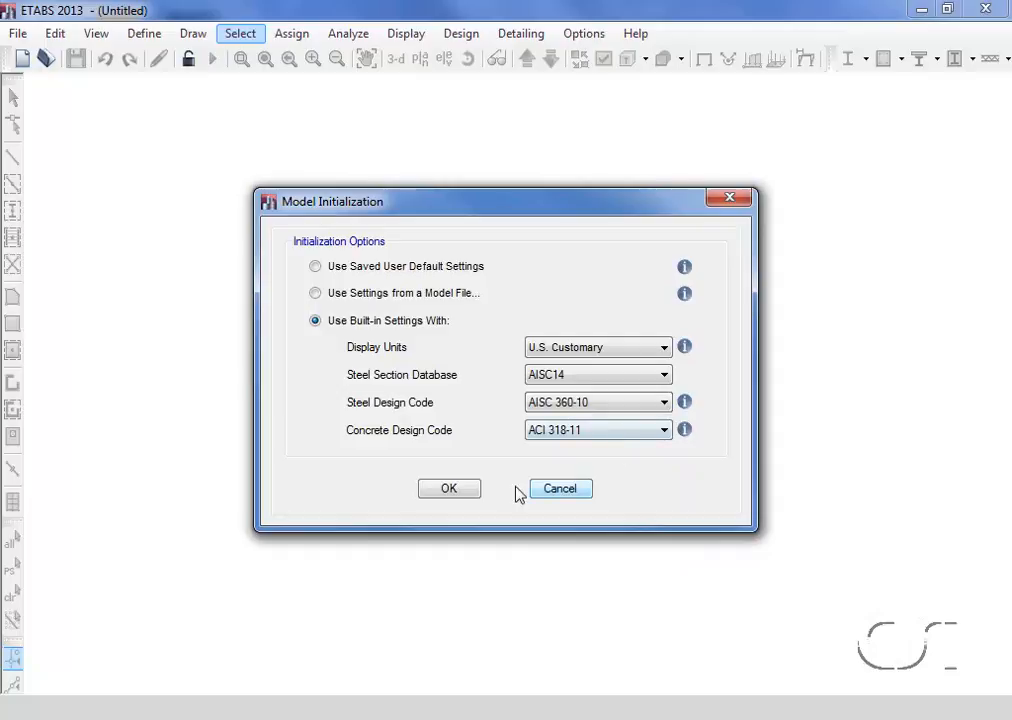
left_click(461, 493)
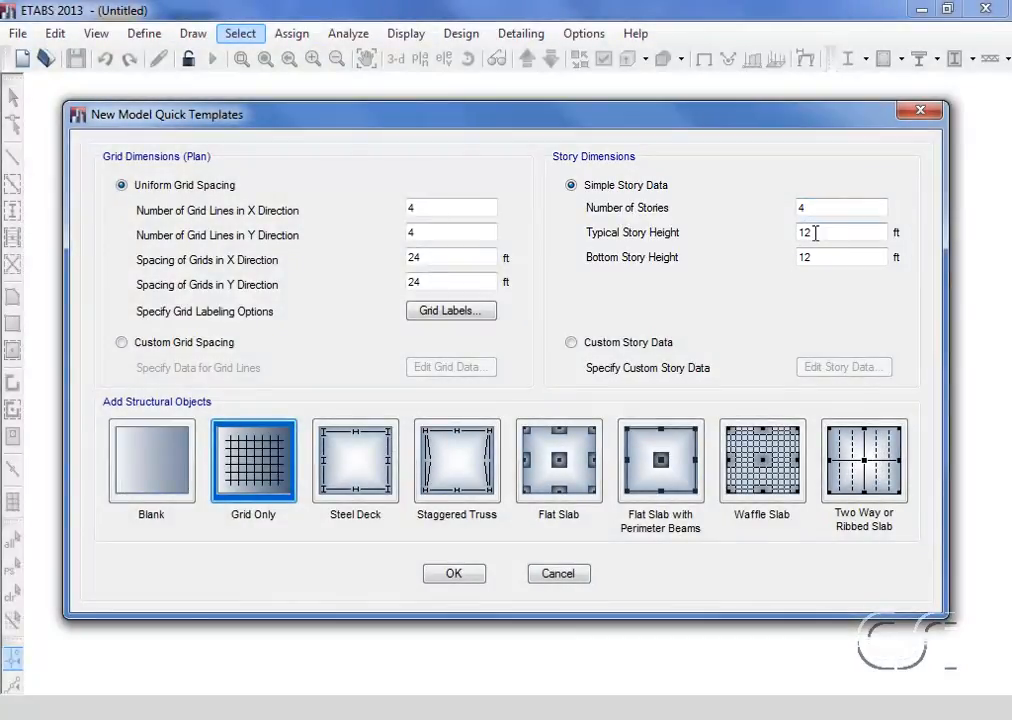
- Set the bottom story height to 15 ft and create the four-story model from the Blank template
double_click(815, 259)
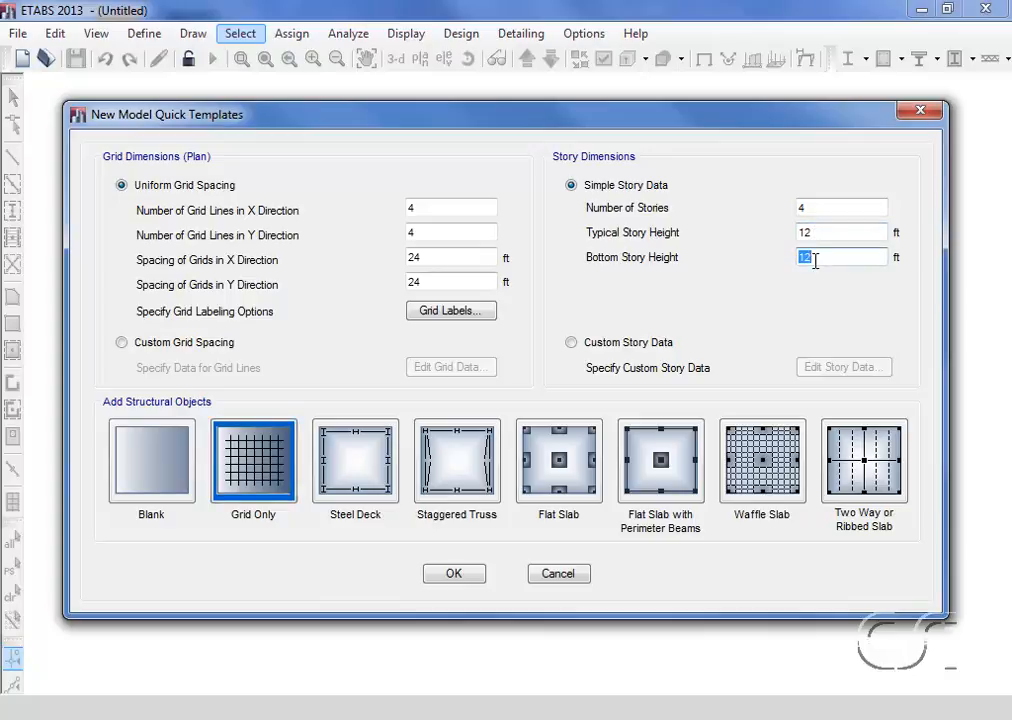
type("15")
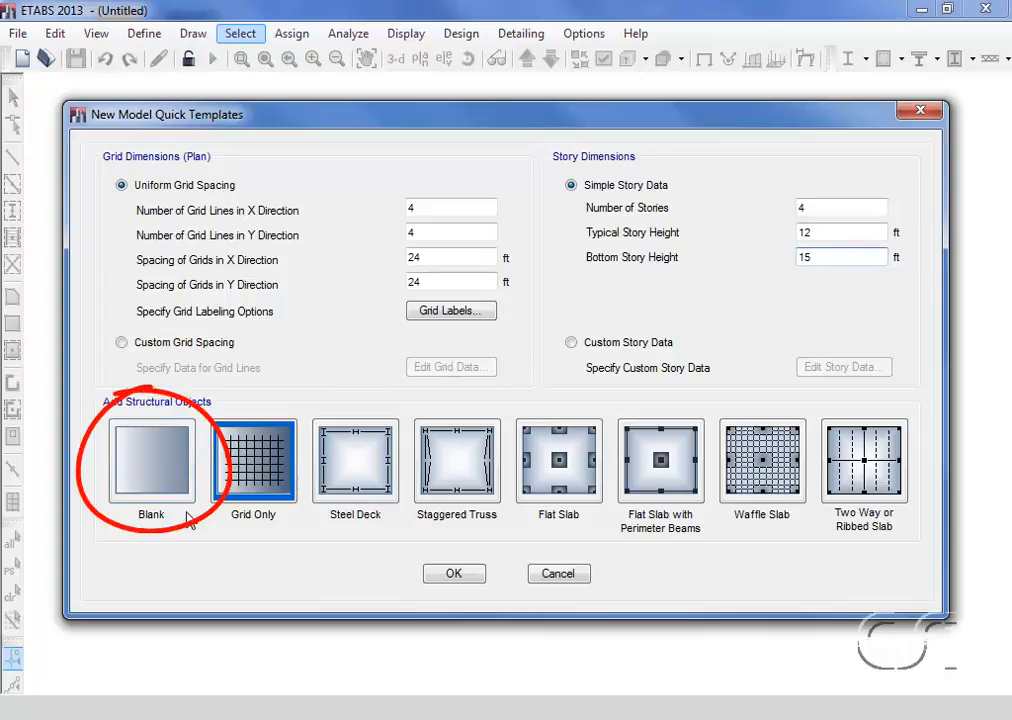
left_click(139, 464)
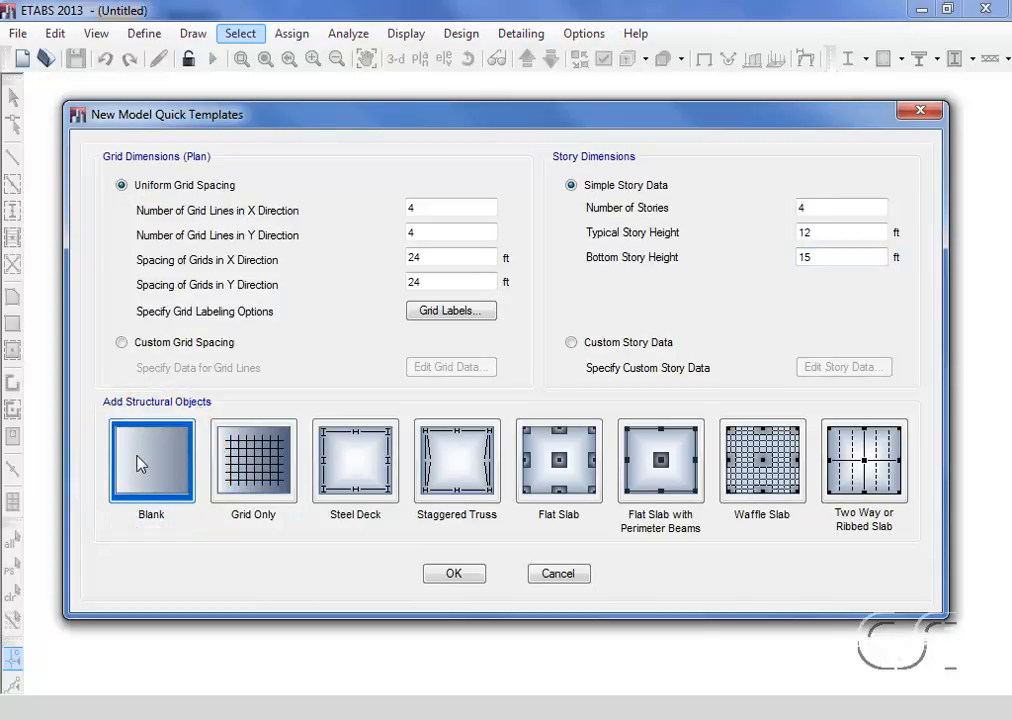
left_click(452, 575)
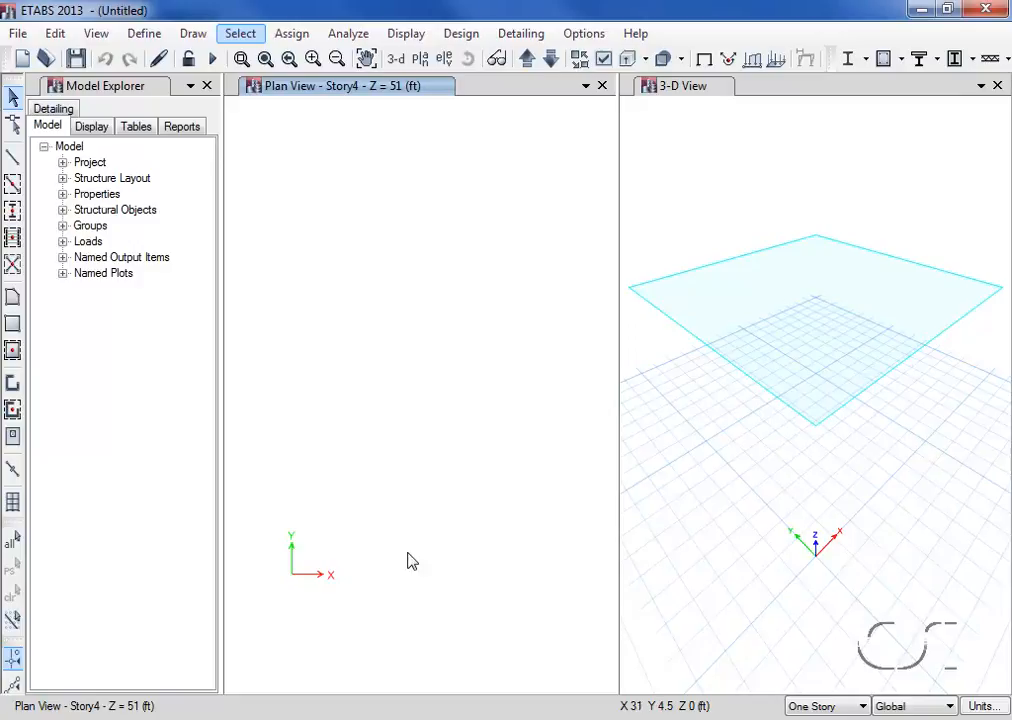
- Generate rectangular grids in grid system G1 with 4 lines in X and Y at 24 ft spacing, labelled from A and 1
left_click(55, 33)
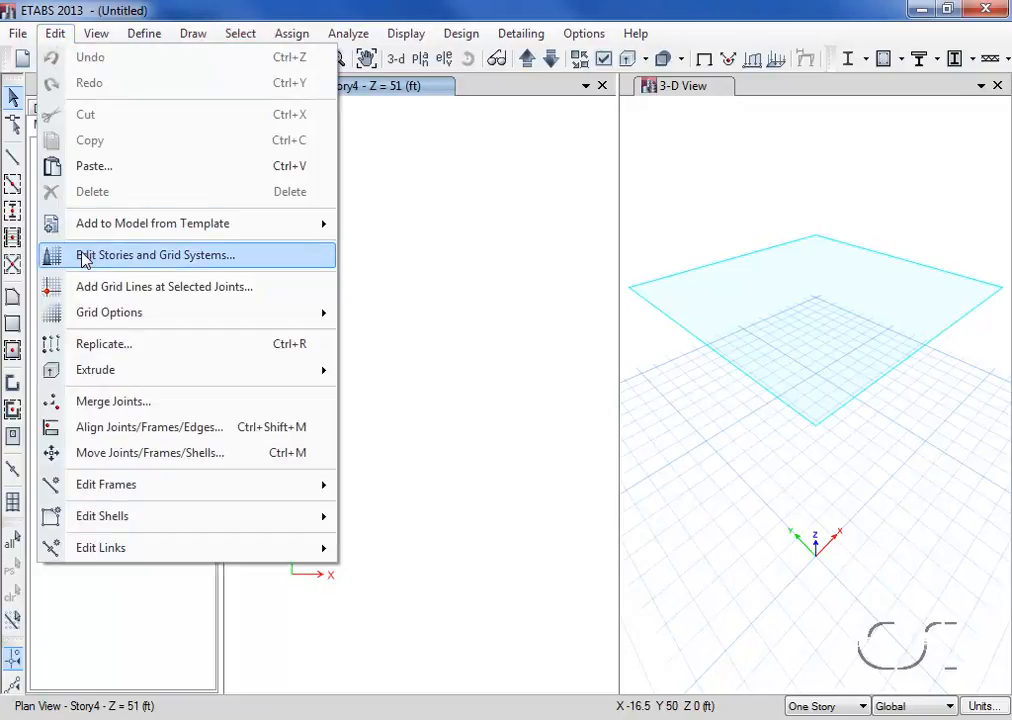
left_click(252, 261)
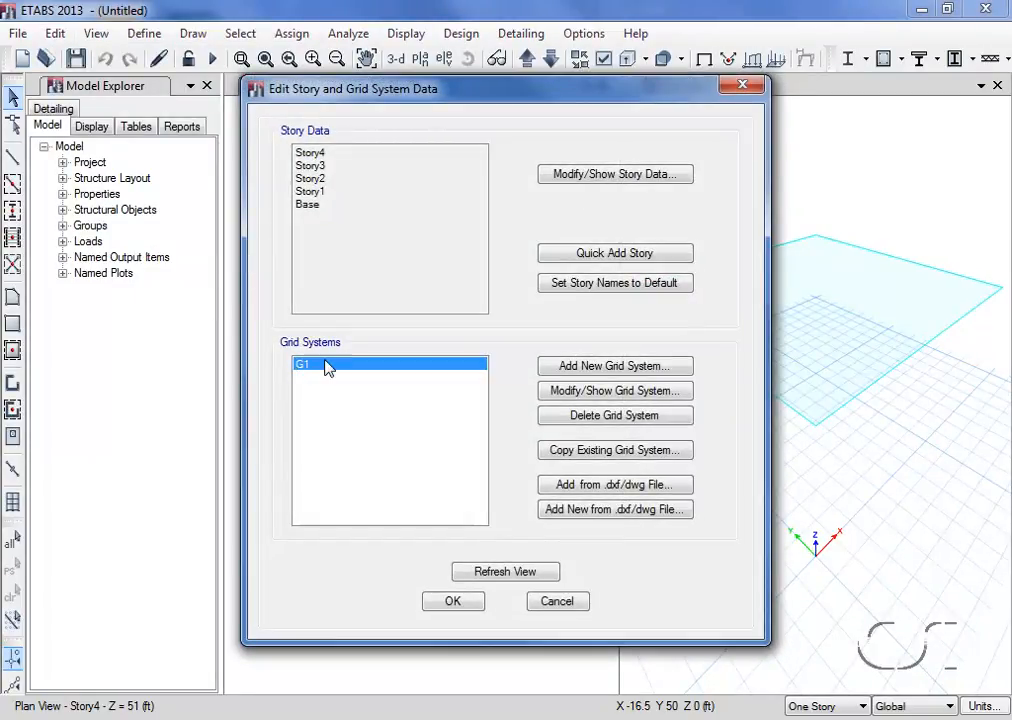
left_click(633, 392)
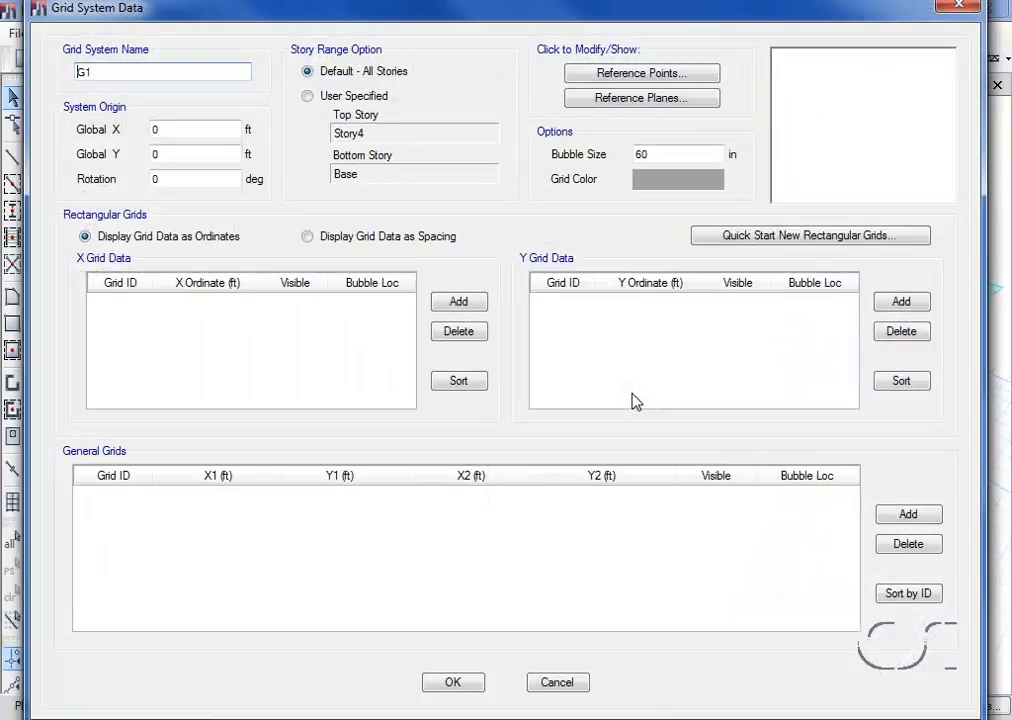
left_click(735, 236)
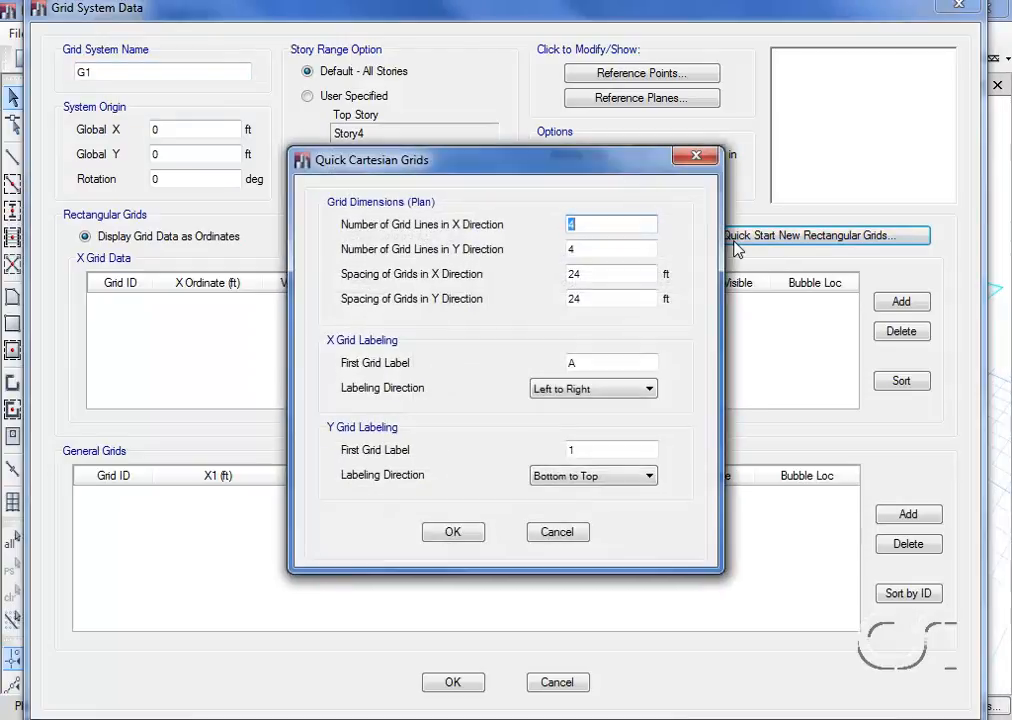
left_click(592, 224)
left_click(592, 249)
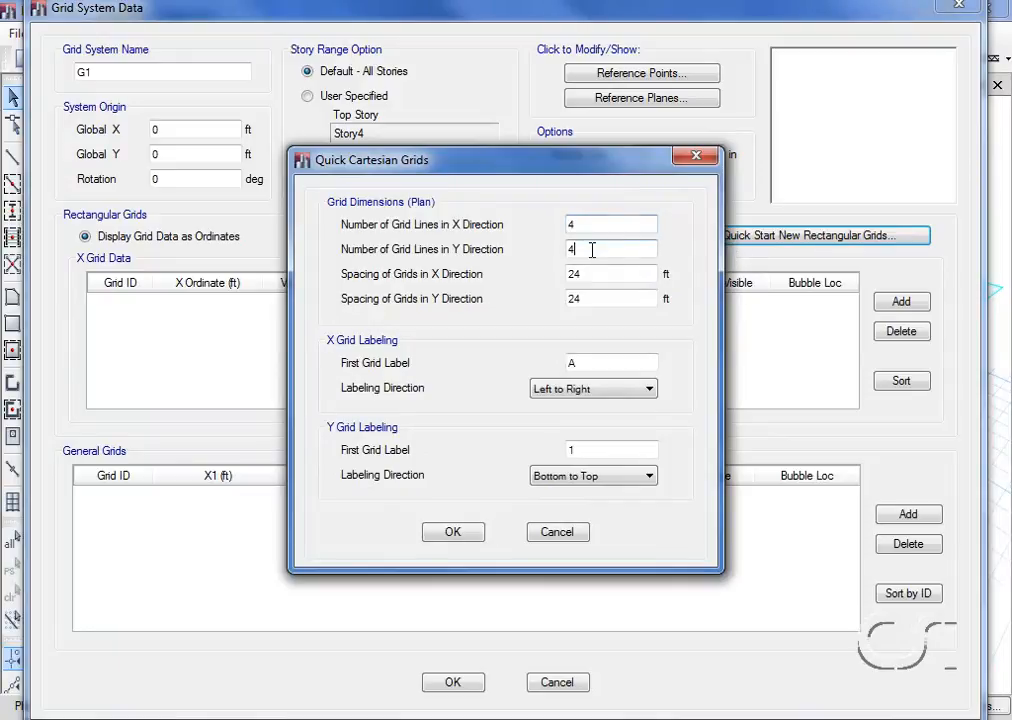
left_click(594, 273)
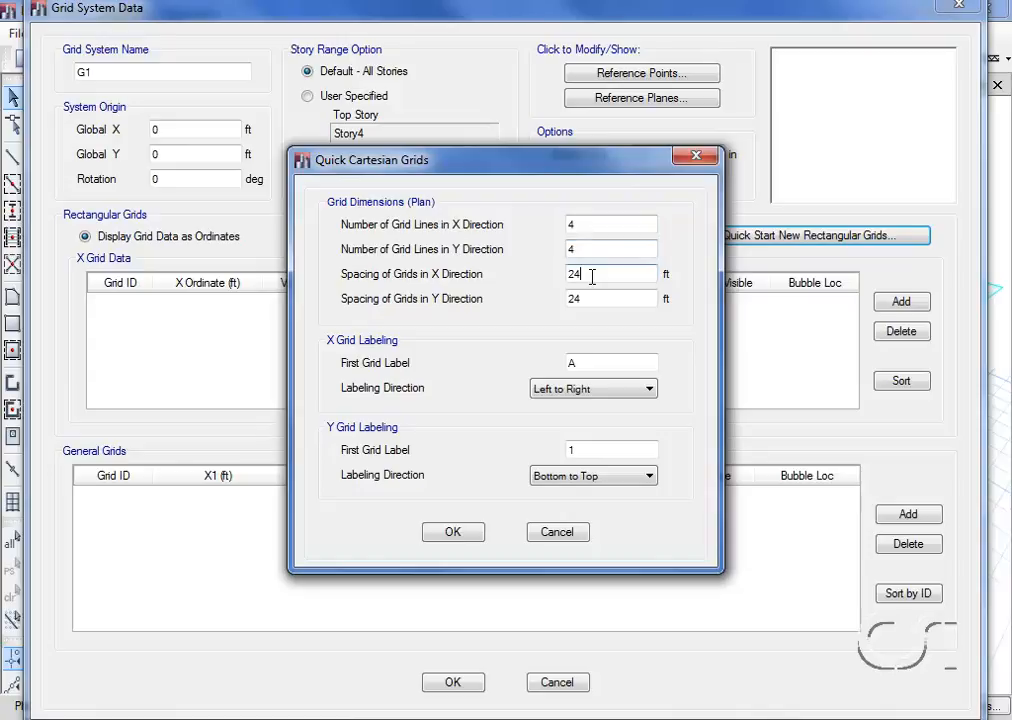
left_click(594, 298)
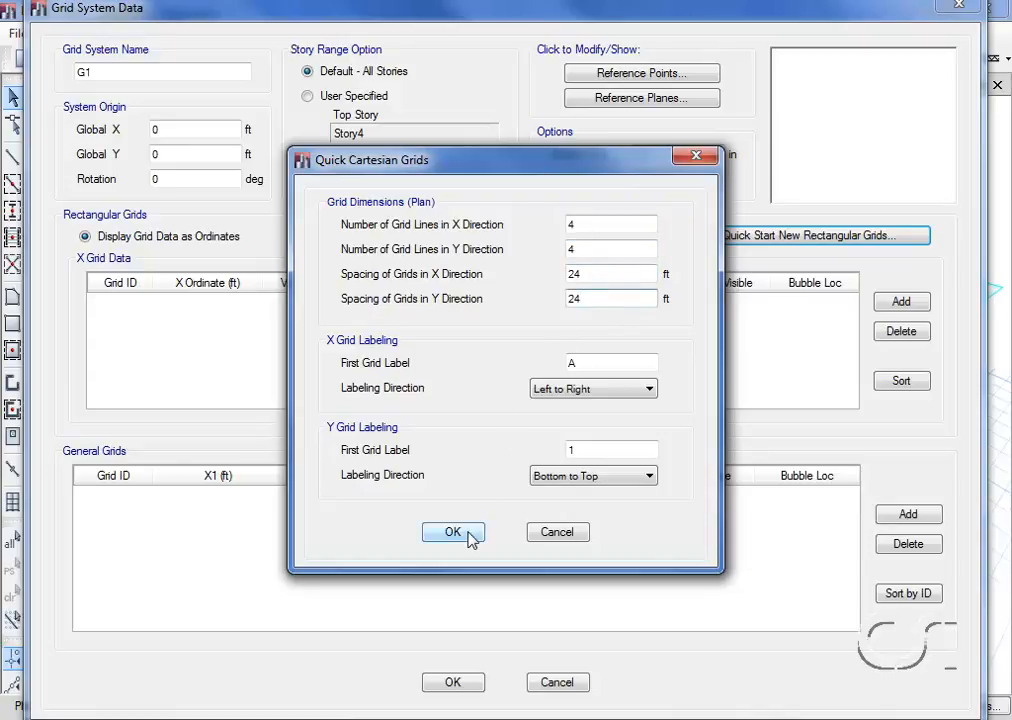
left_click(430, 537)
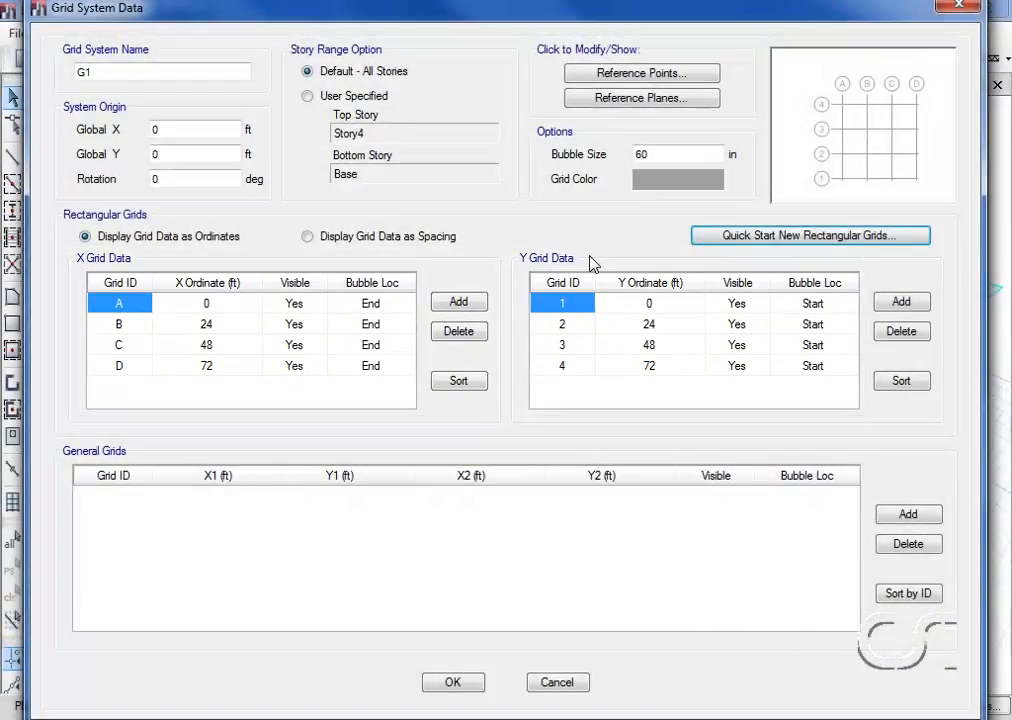
left_click(463, 684)
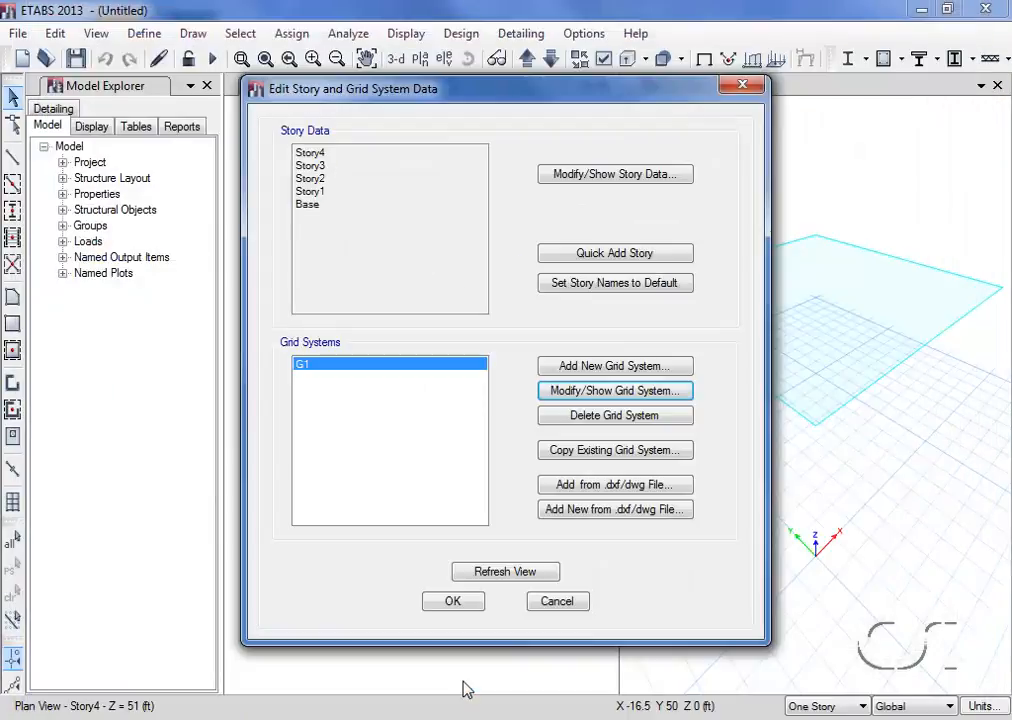
left_click(462, 610)
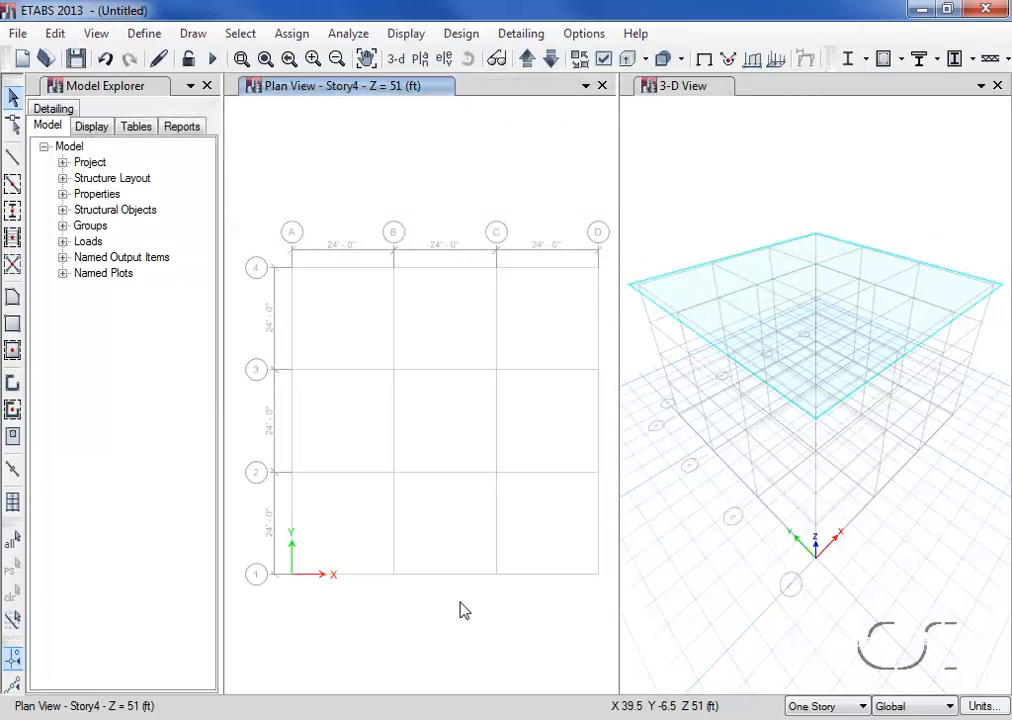
- Import the steel I/Wide Flange frame sections W16X26 through W18X175 from the AISC14 property file, using material A992Fy50
left_click(146, 34)
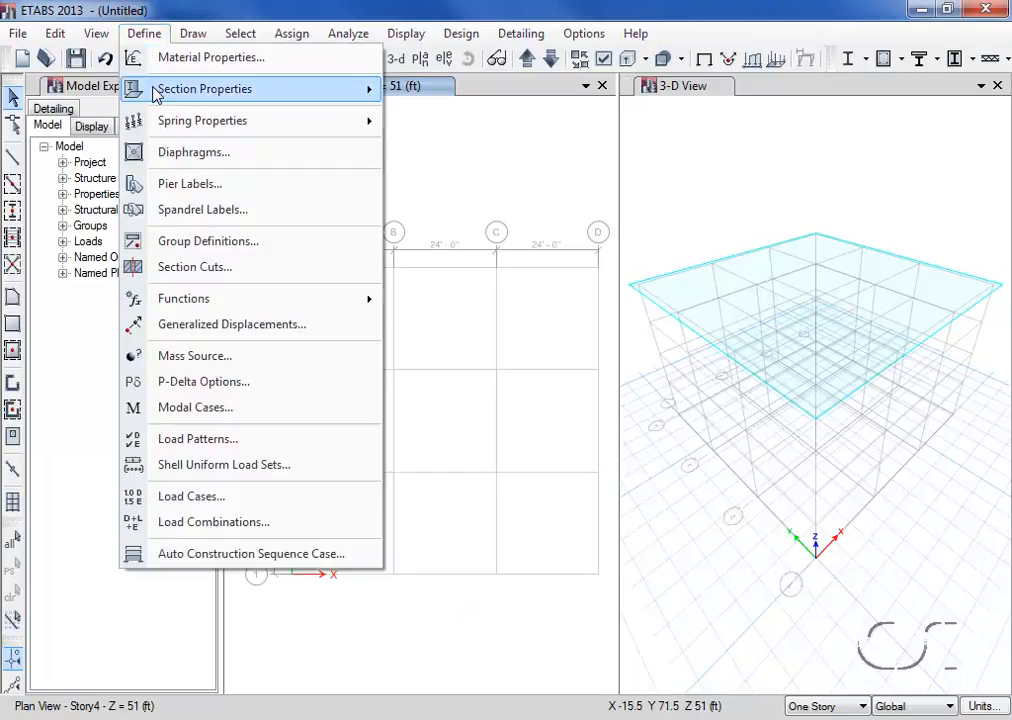
mouse_move(342, 100)
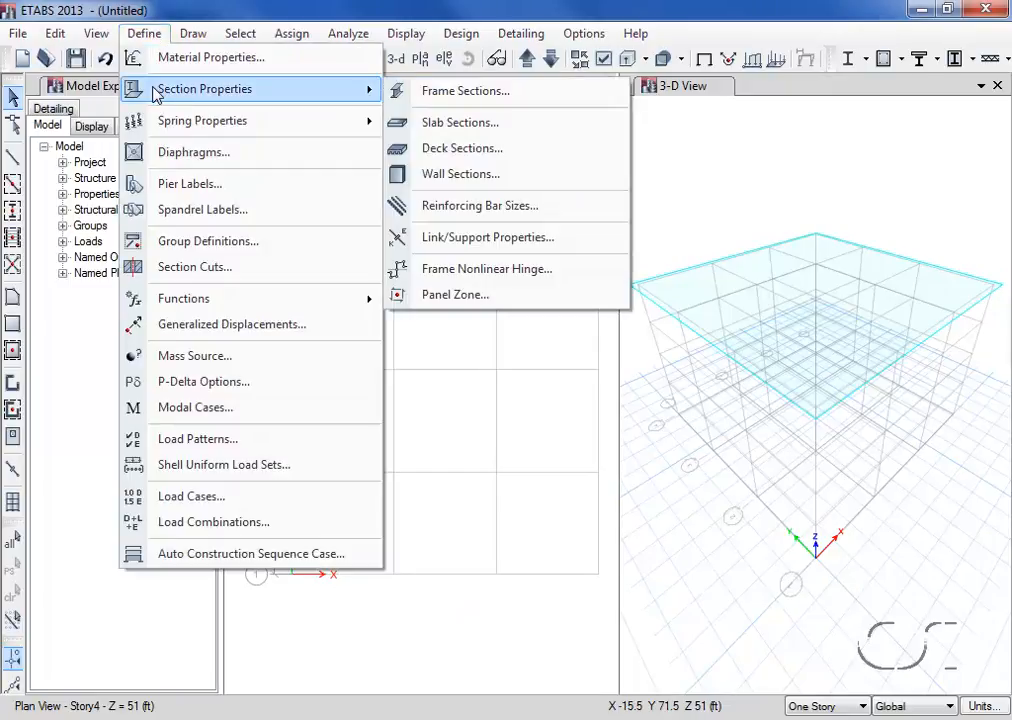
left_click(487, 104)
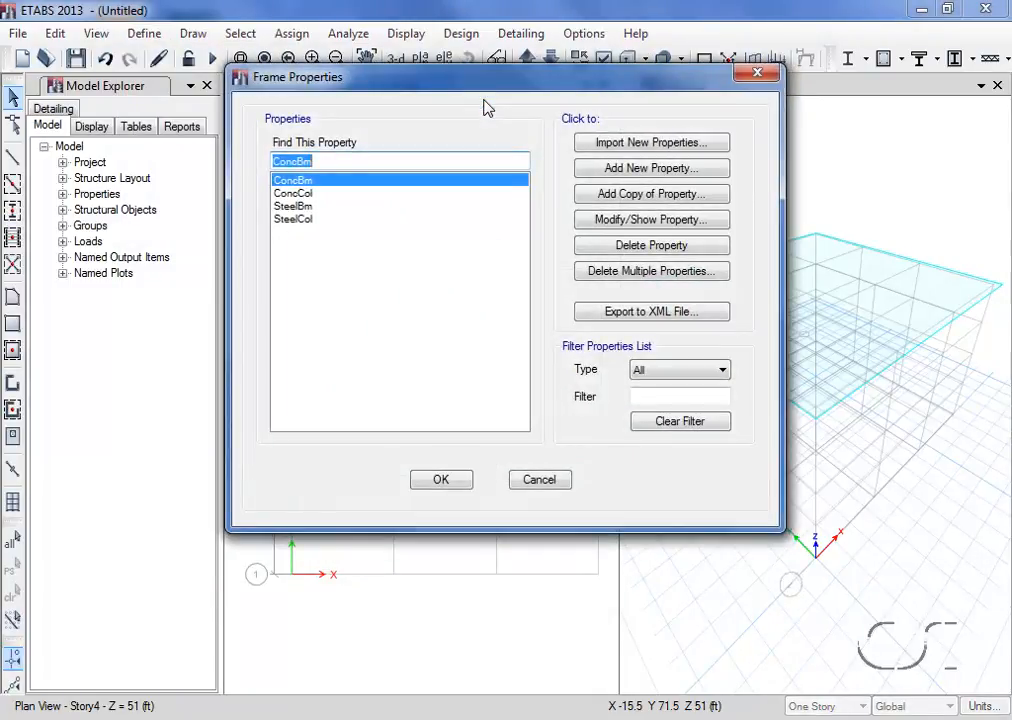
left_click(660, 144)
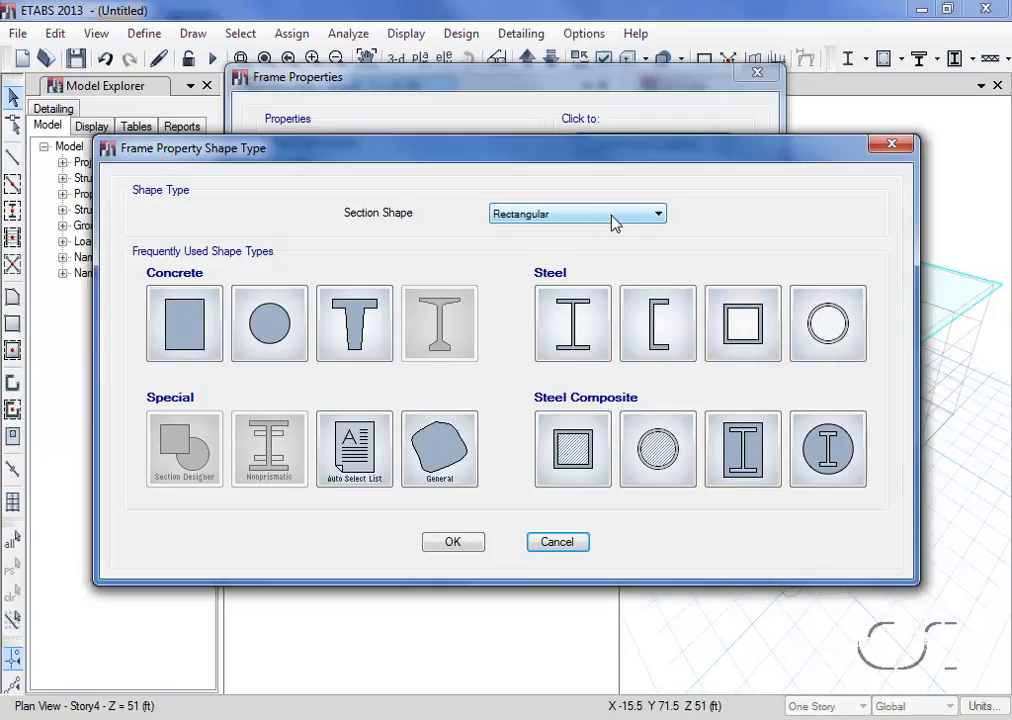
left_click(596, 334)
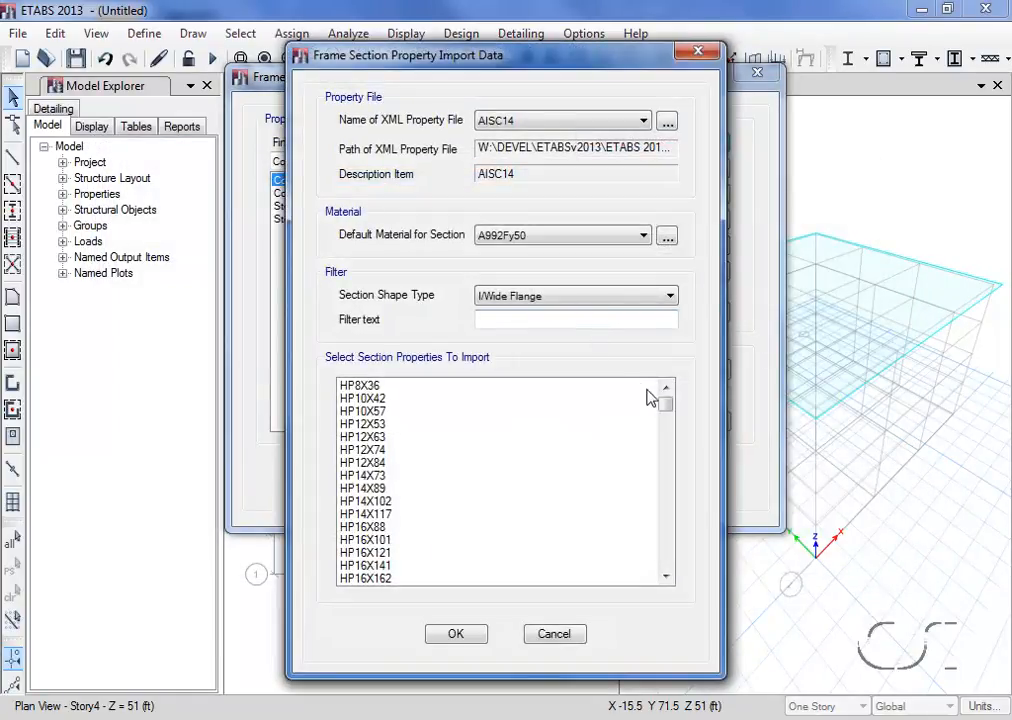
left_click_drag(666, 408, 666, 485)
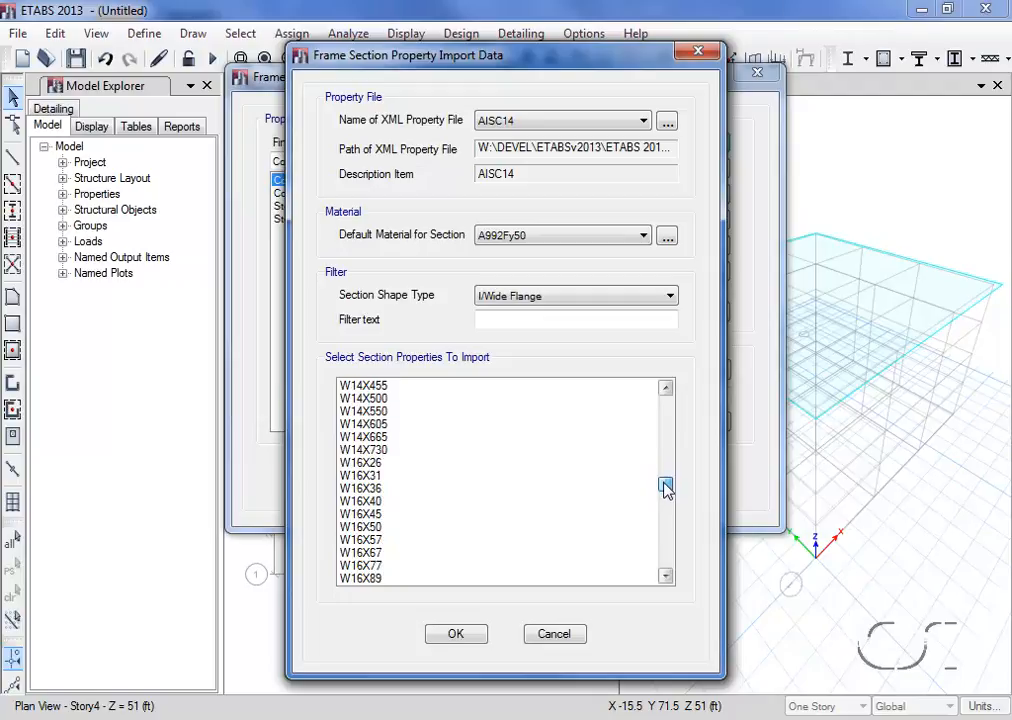
left_click(386, 465)
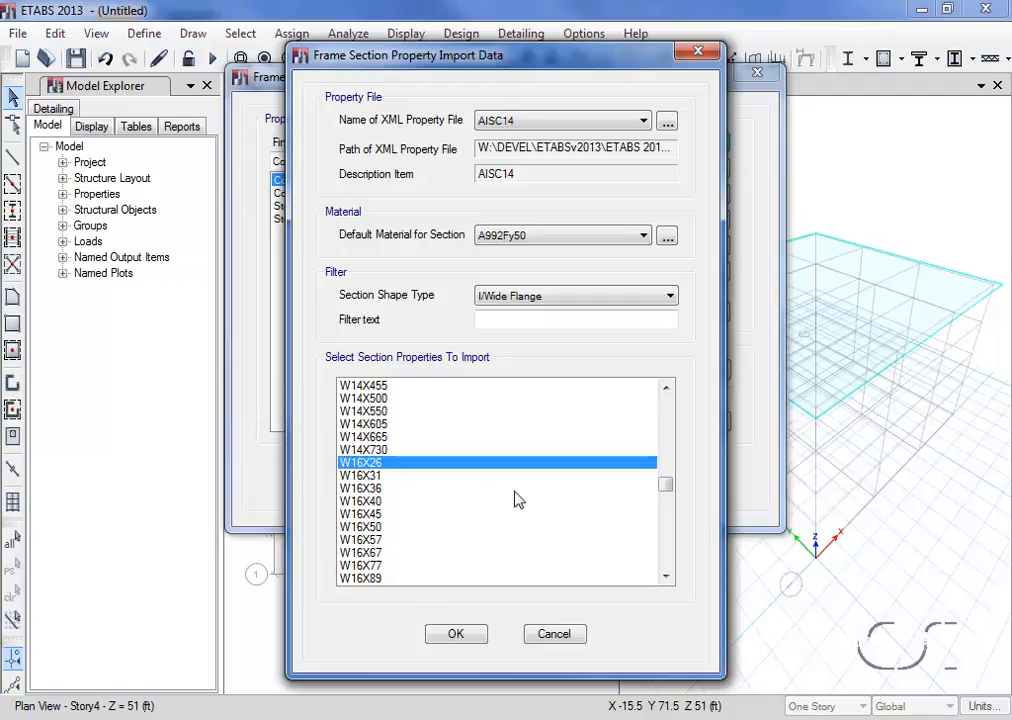
left_click_drag(665, 578, 666, 578)
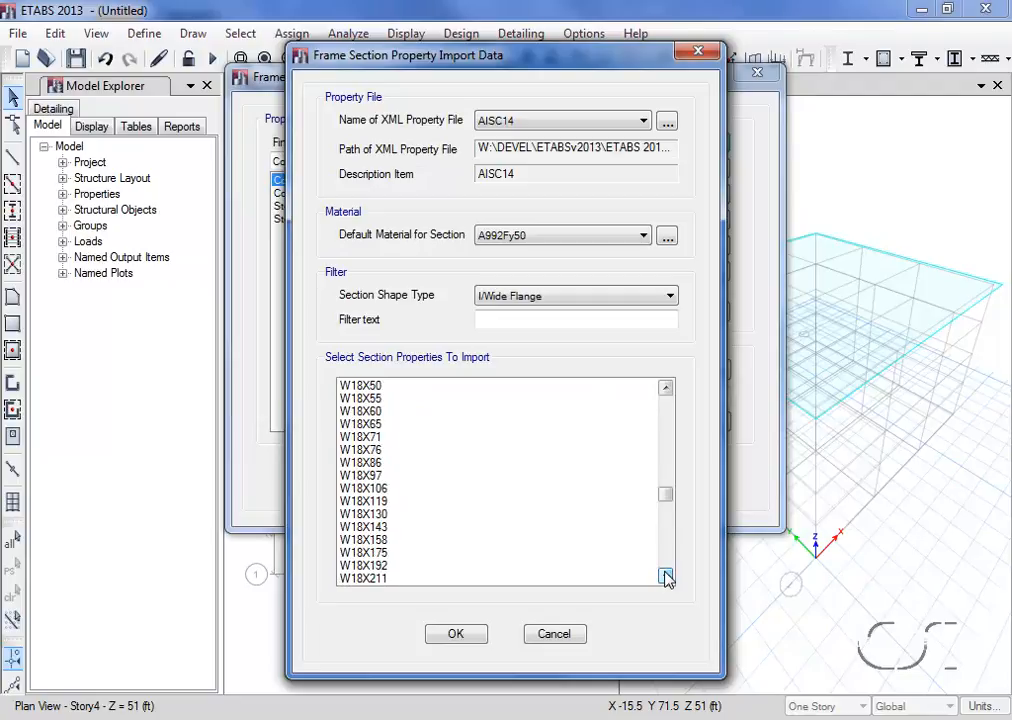
left_click(378, 556, "shift")
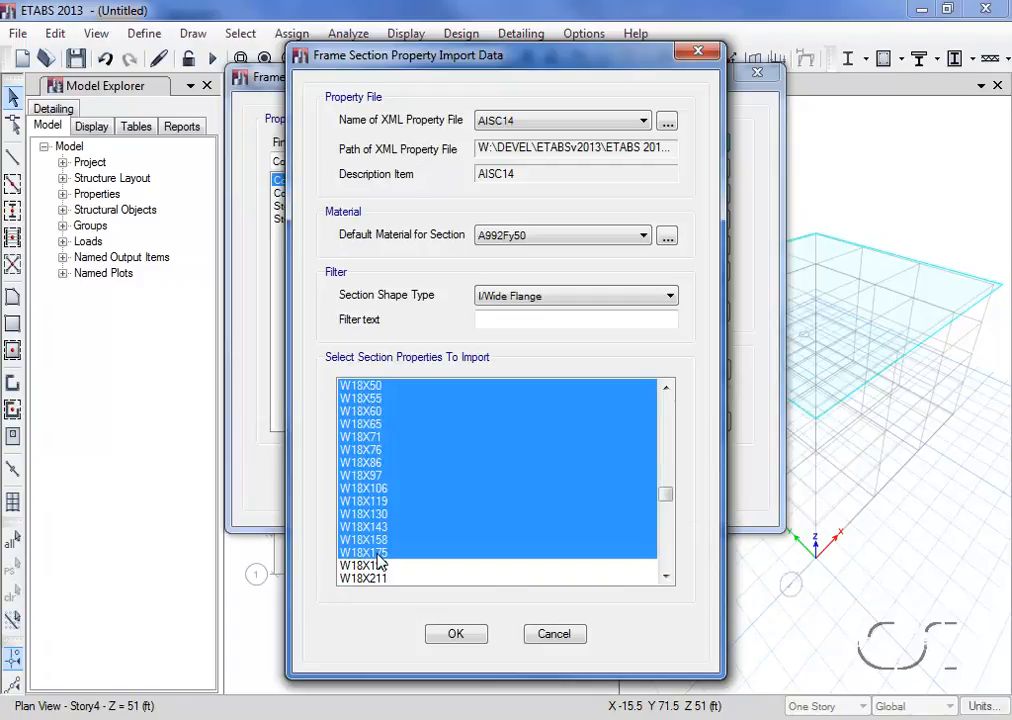
left_click(455, 636)
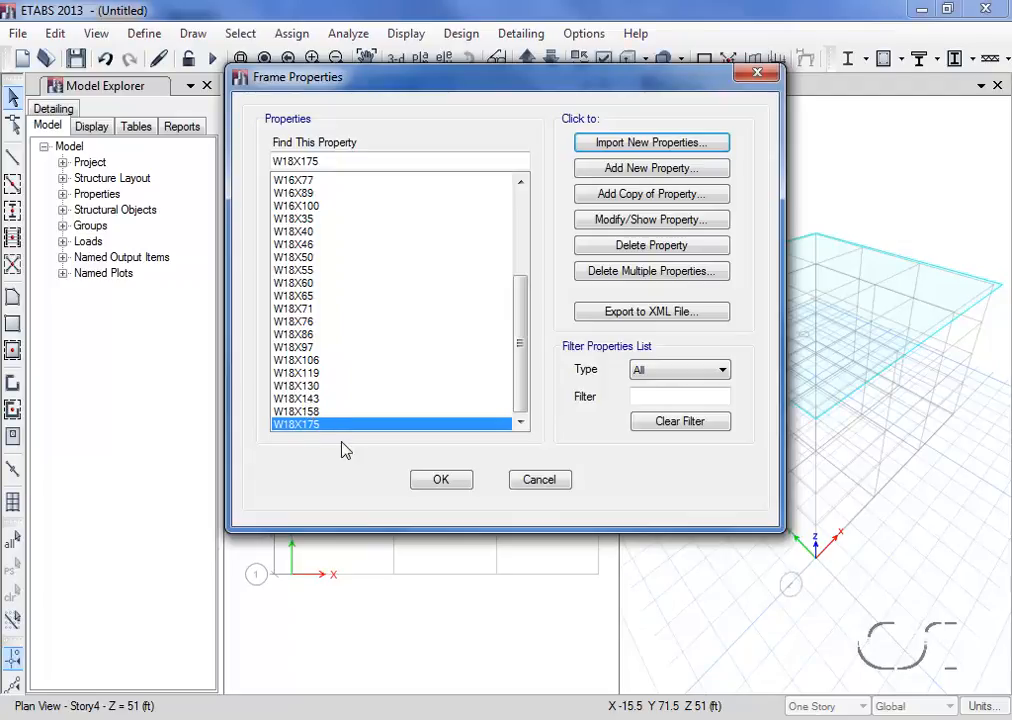
left_click(441, 481)
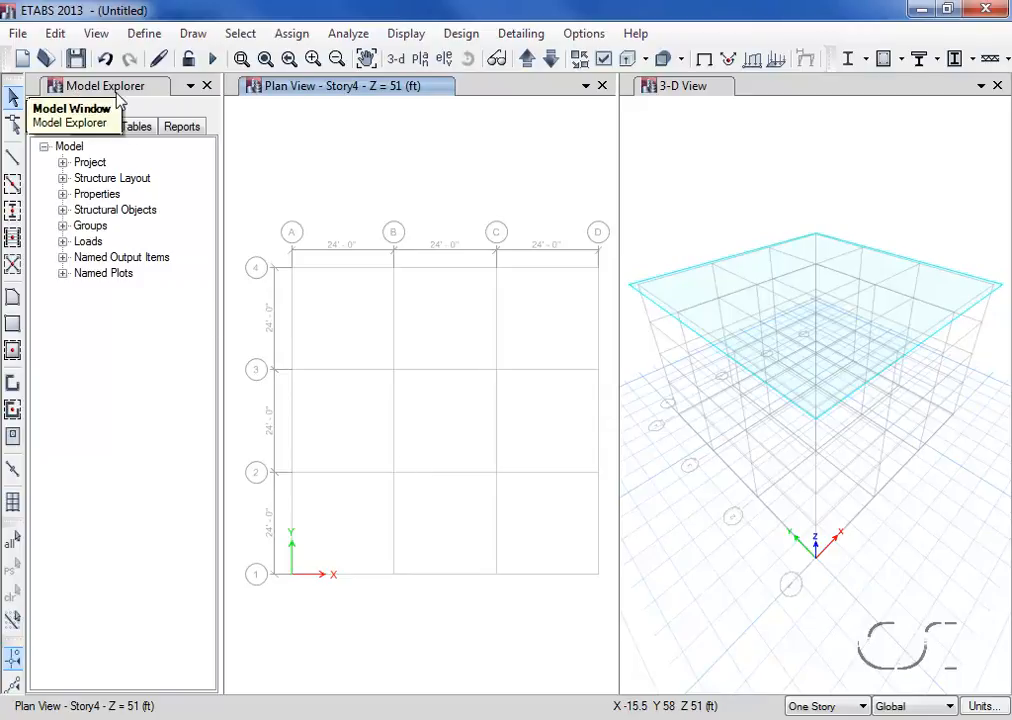
- Add a new steel auto select list frame property named AUTOLATBM
left_click(63, 194)
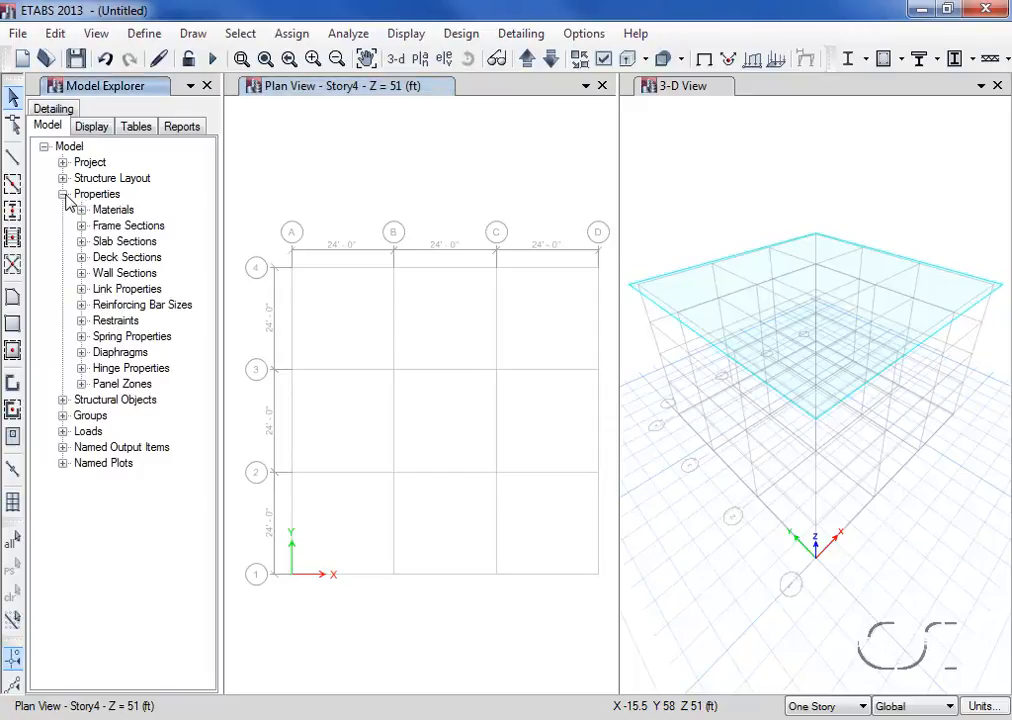
right_click(116, 227)
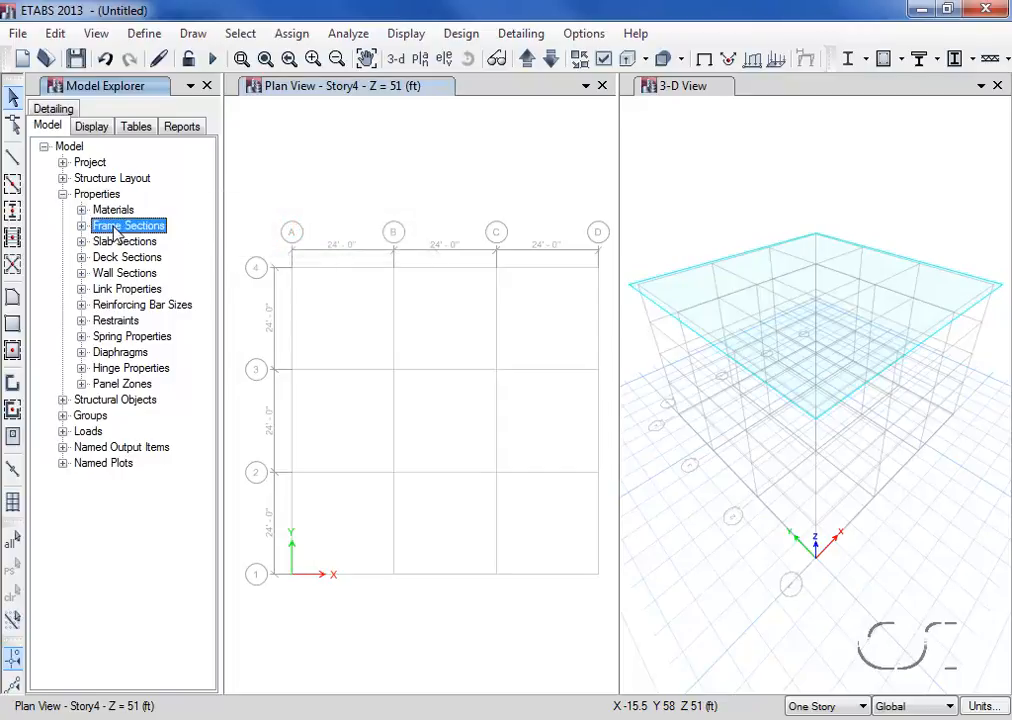
right_click(116, 229)
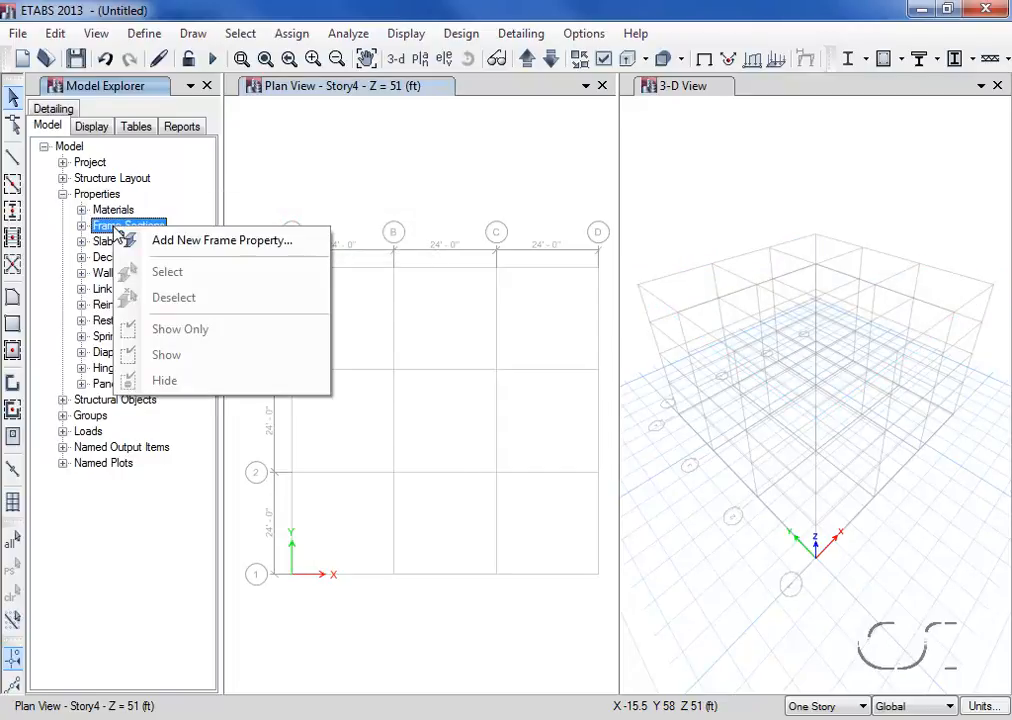
left_click(200, 241)
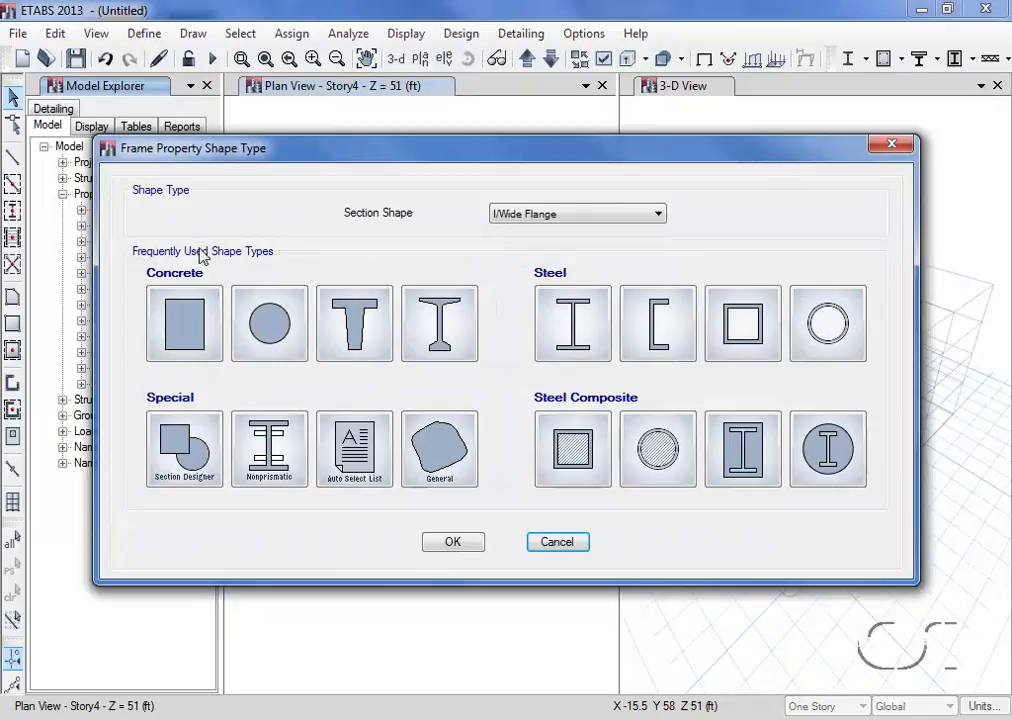
left_click(356, 440)
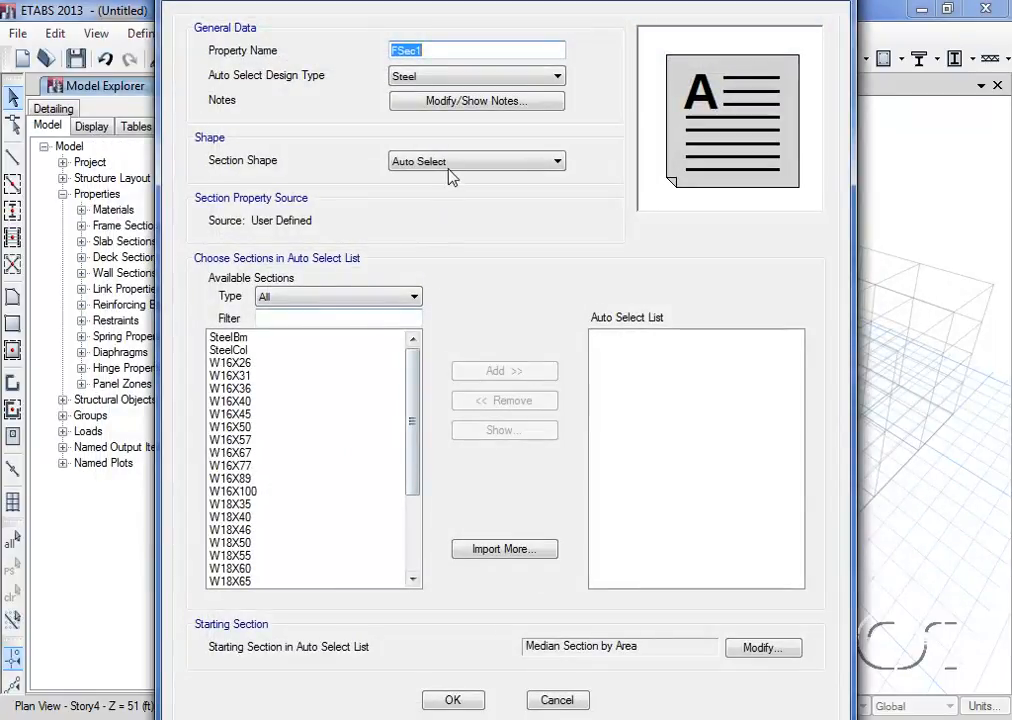
type("A")
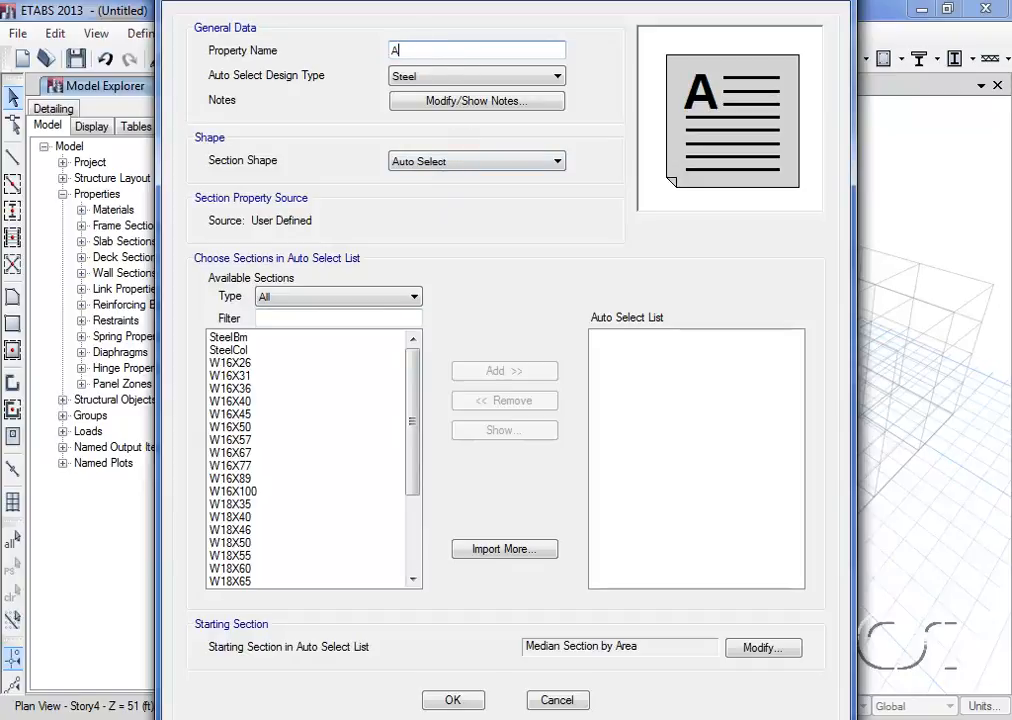
type("UTOLATBM")
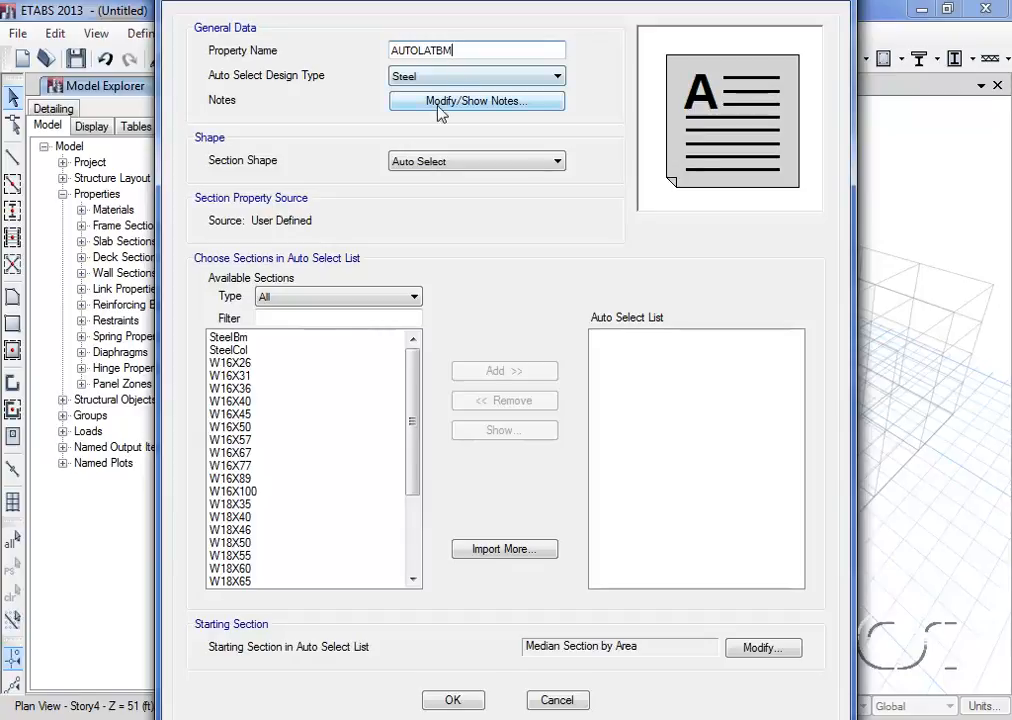
- Add sections W16X26 through W18X175 to the AUTOLATBM auto select list, save it and check it among the frame sections
left_click(236, 364)
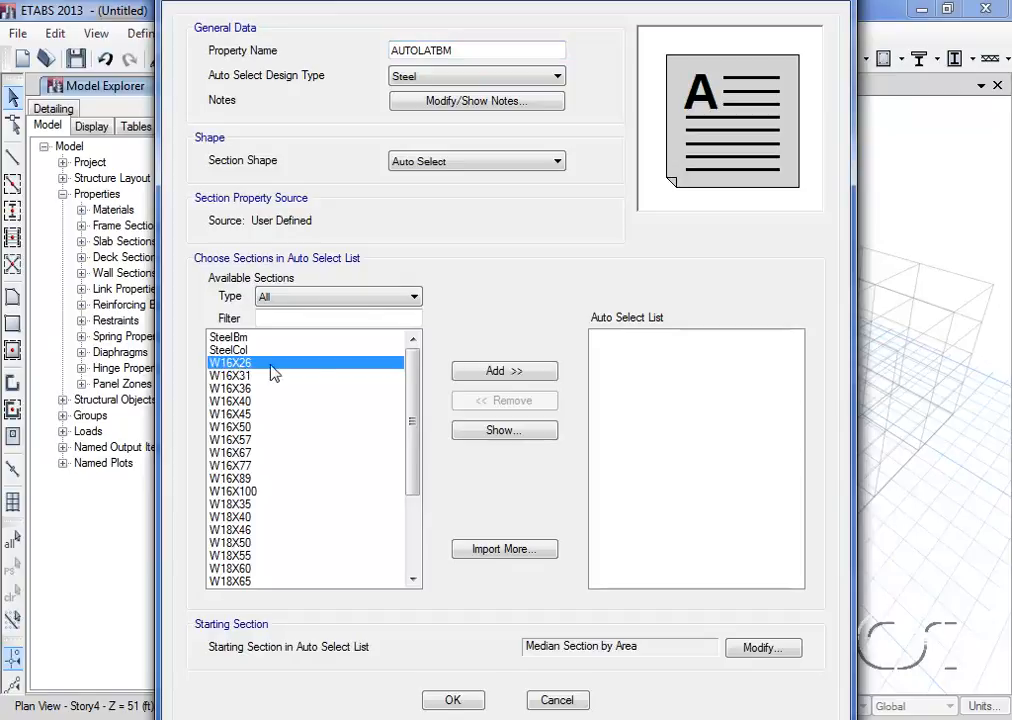
left_click_drag(418, 406, 414, 503)
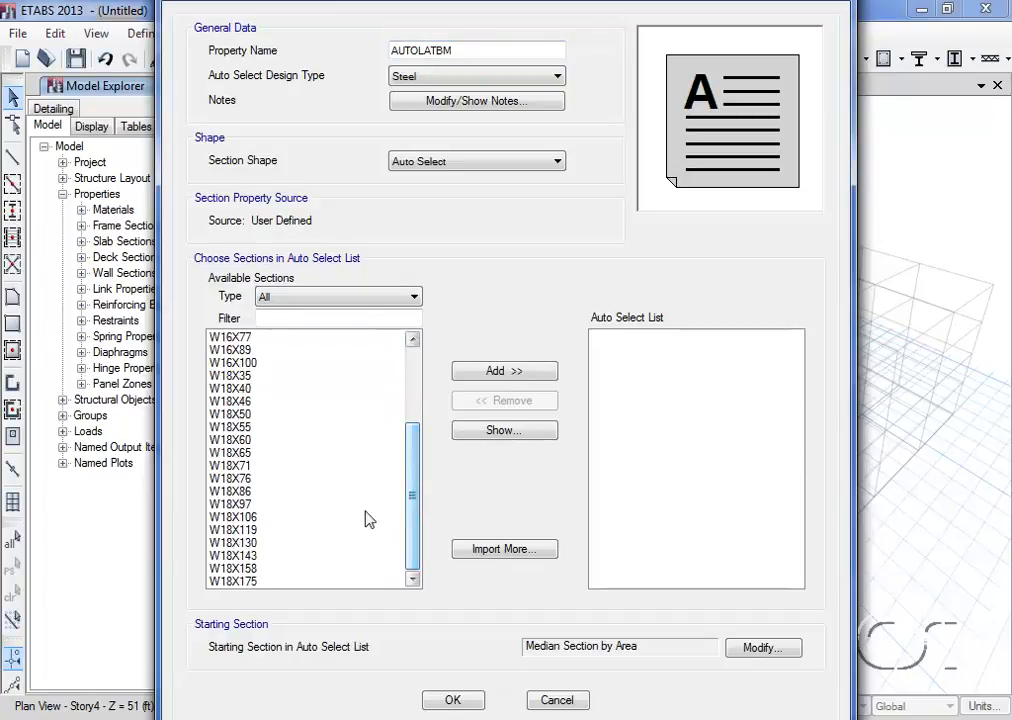
left_click(248, 583, "shift")
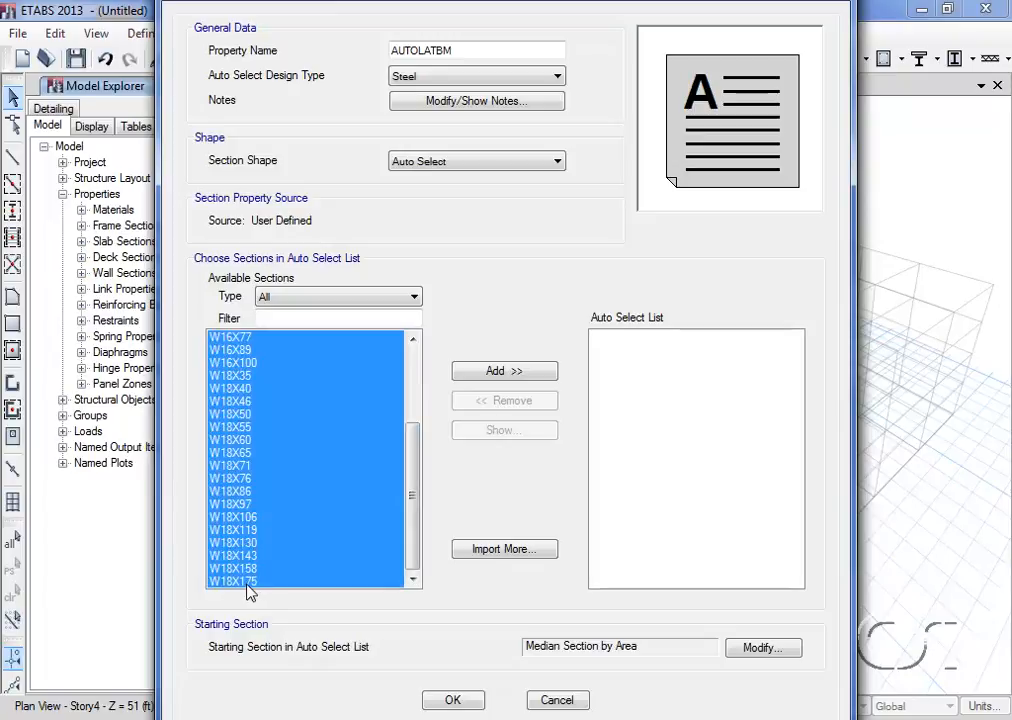
left_click(501, 371)
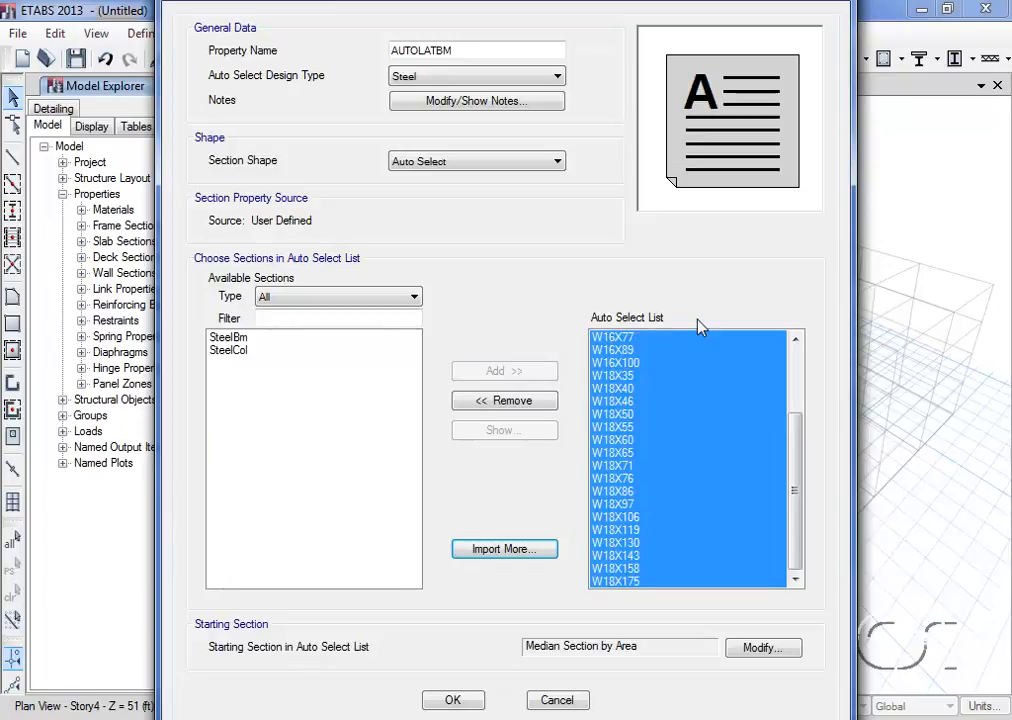
left_click(455, 701)
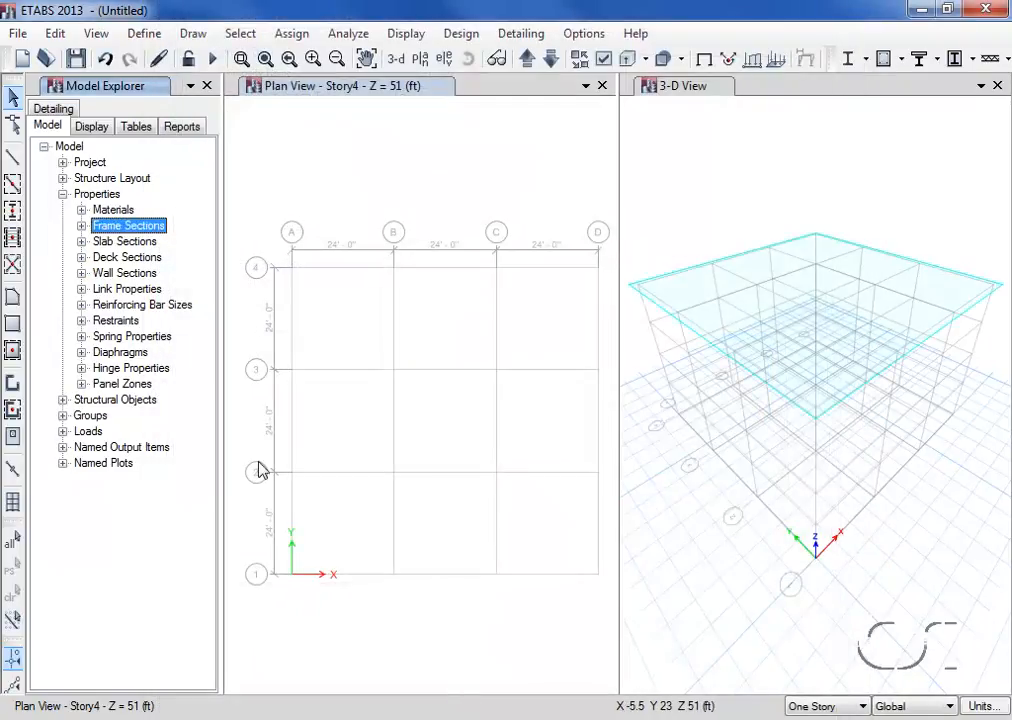
left_click(82, 227)
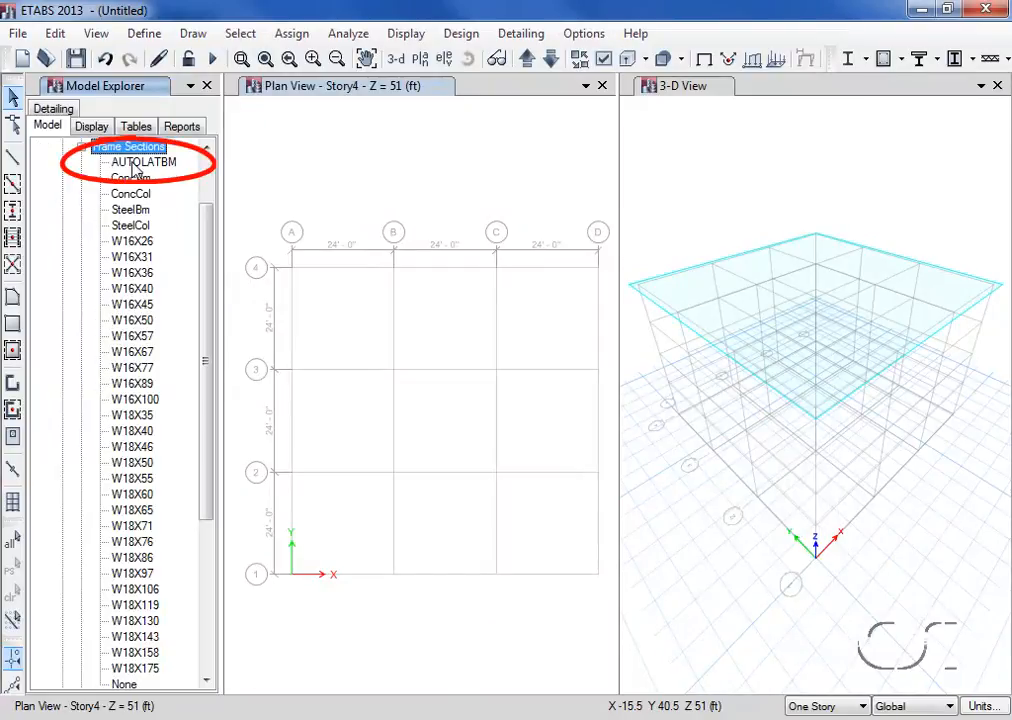
left_click(81, 147)
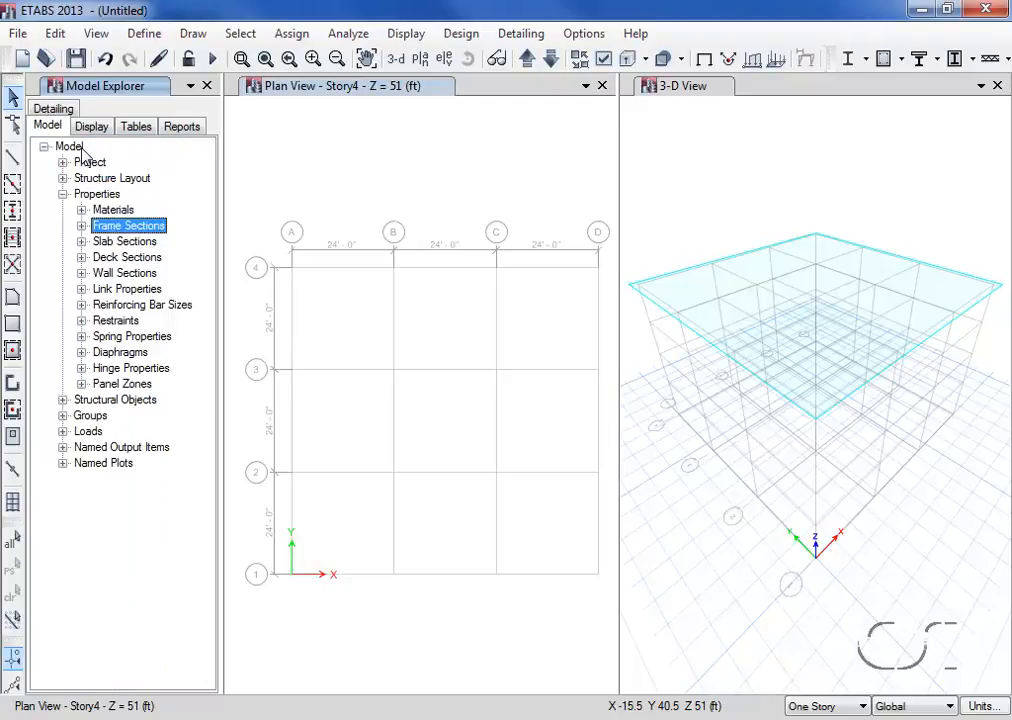
- Import the predefined auto select lists A-CompBm and A-LatCol from the AISC14 property file with material A992Fy50
left_click(132, 36)
mouse_move(130, 86)
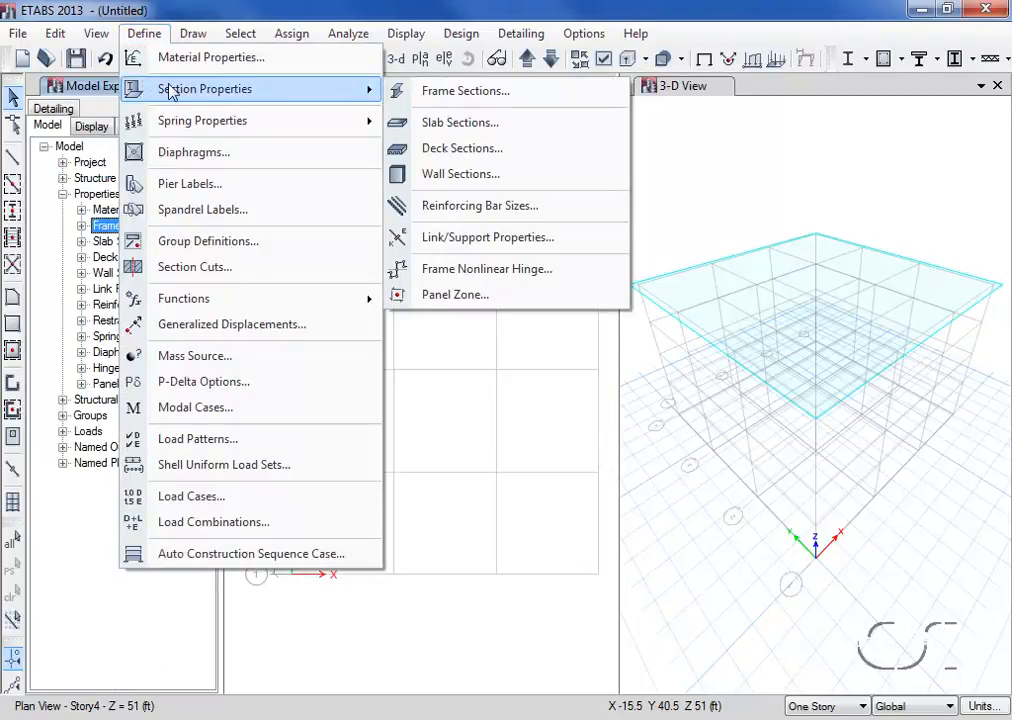
left_click(474, 100)
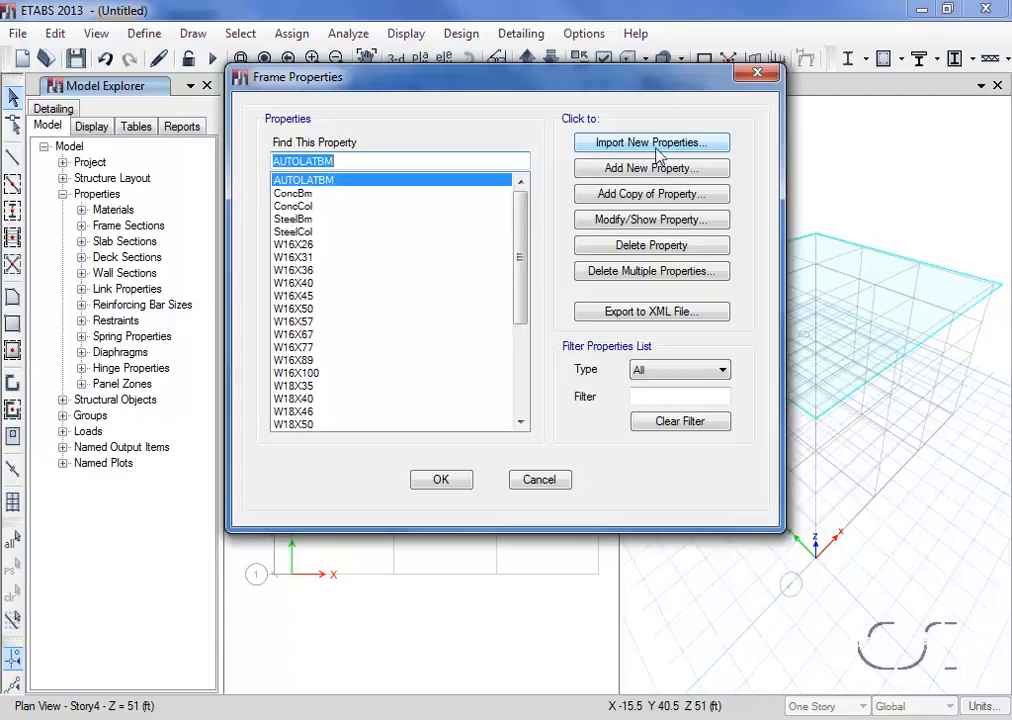
left_click(643, 145)
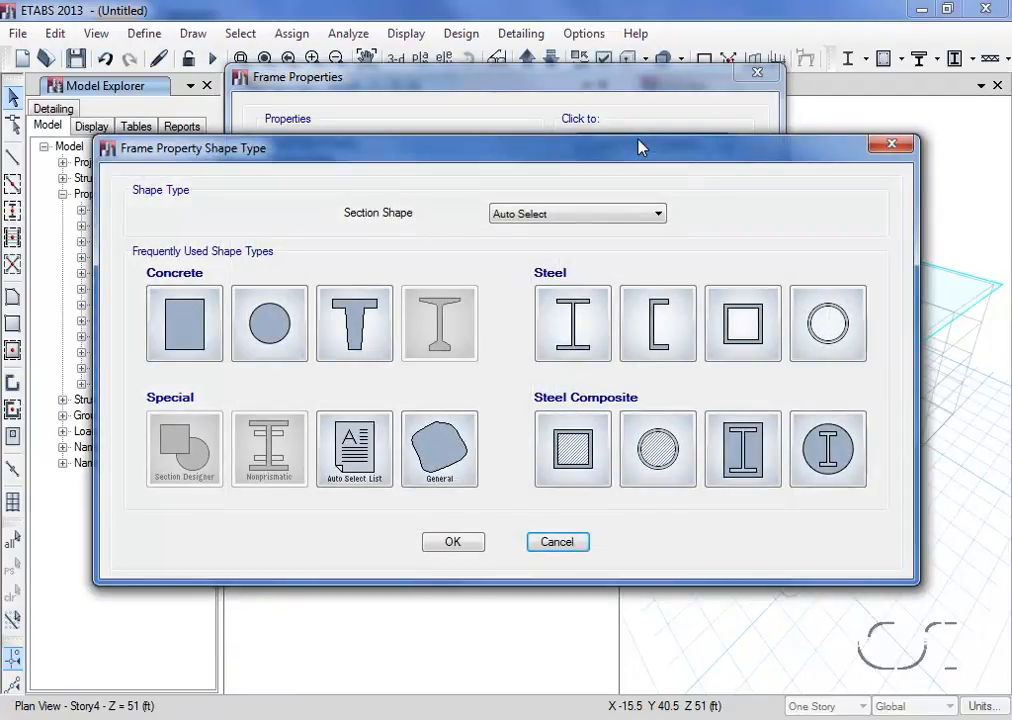
left_click(388, 450)
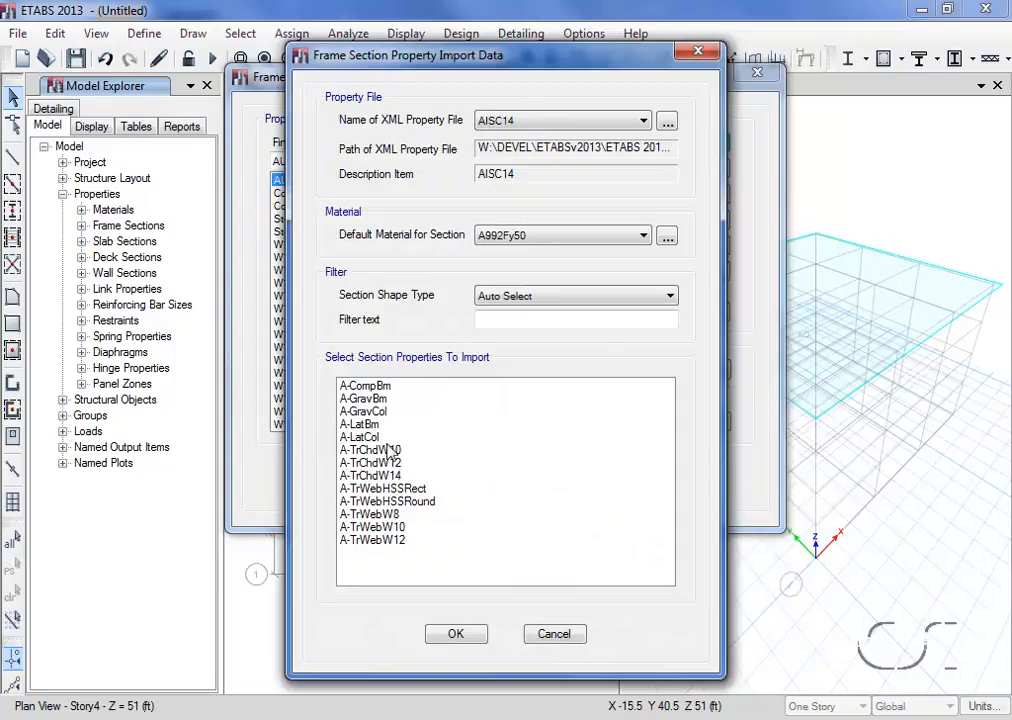
left_click(384, 389)
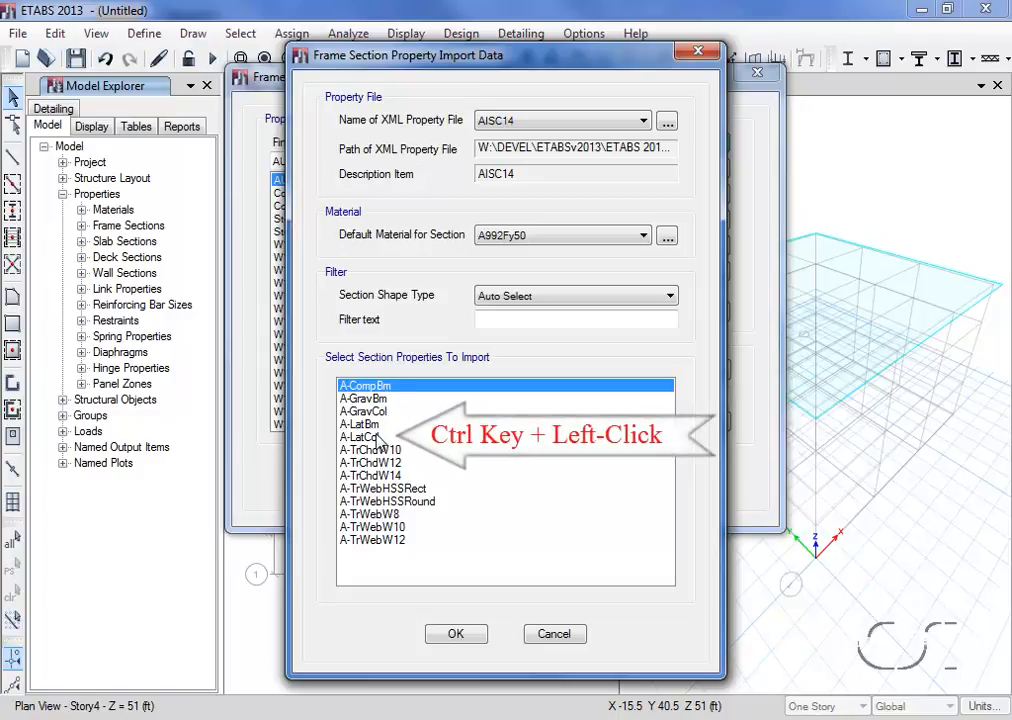
left_click(378, 441, "ctrl")
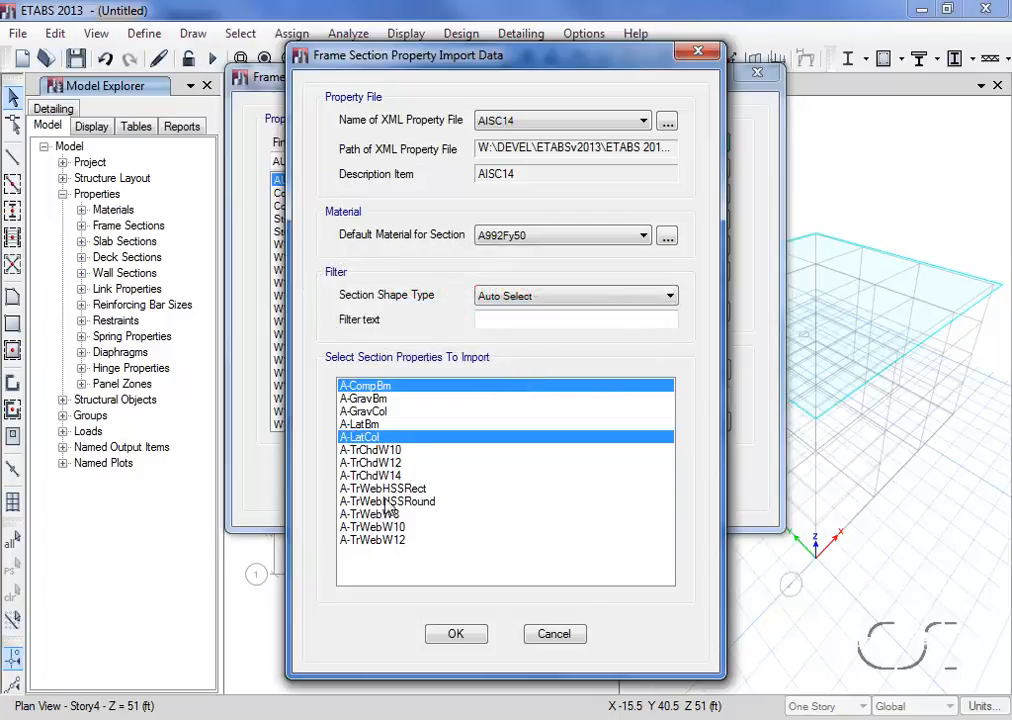
left_click(455, 633)
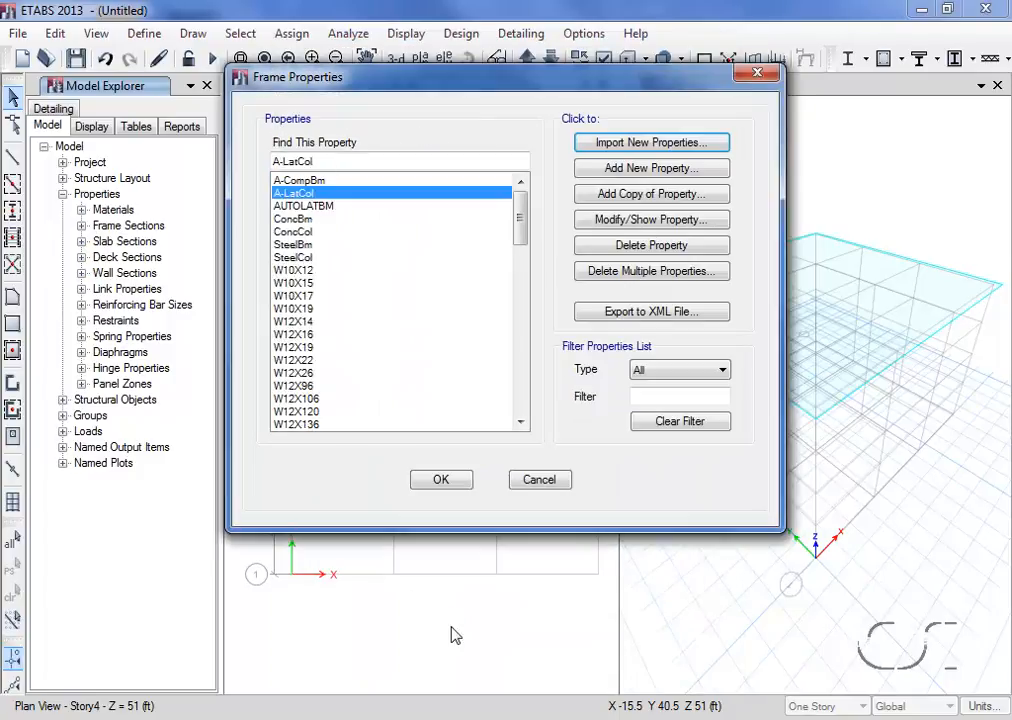
left_click(442, 482)
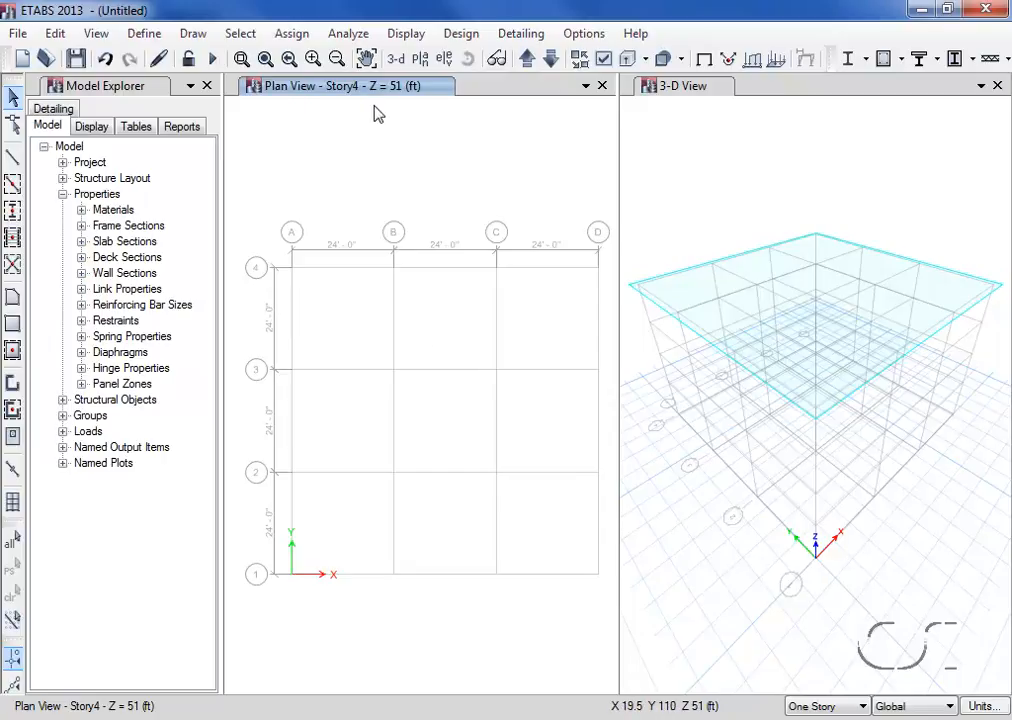
- Make the Story4 plan view active and set the drawing and selection scope to Similar Stories
left_click(646, 129)
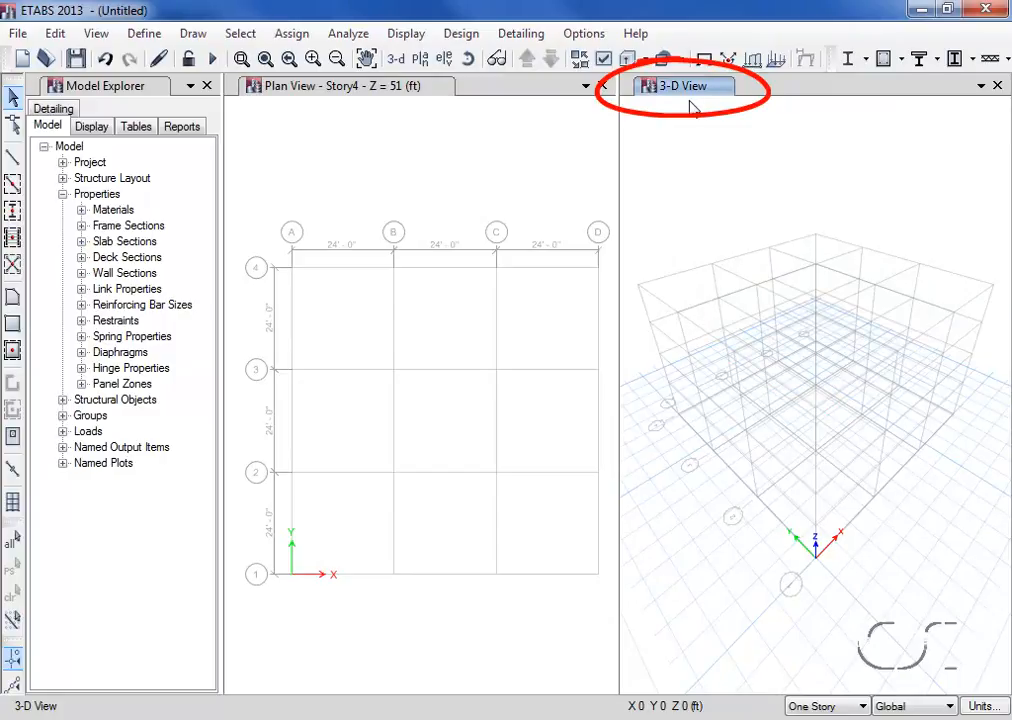
left_click(345, 112)
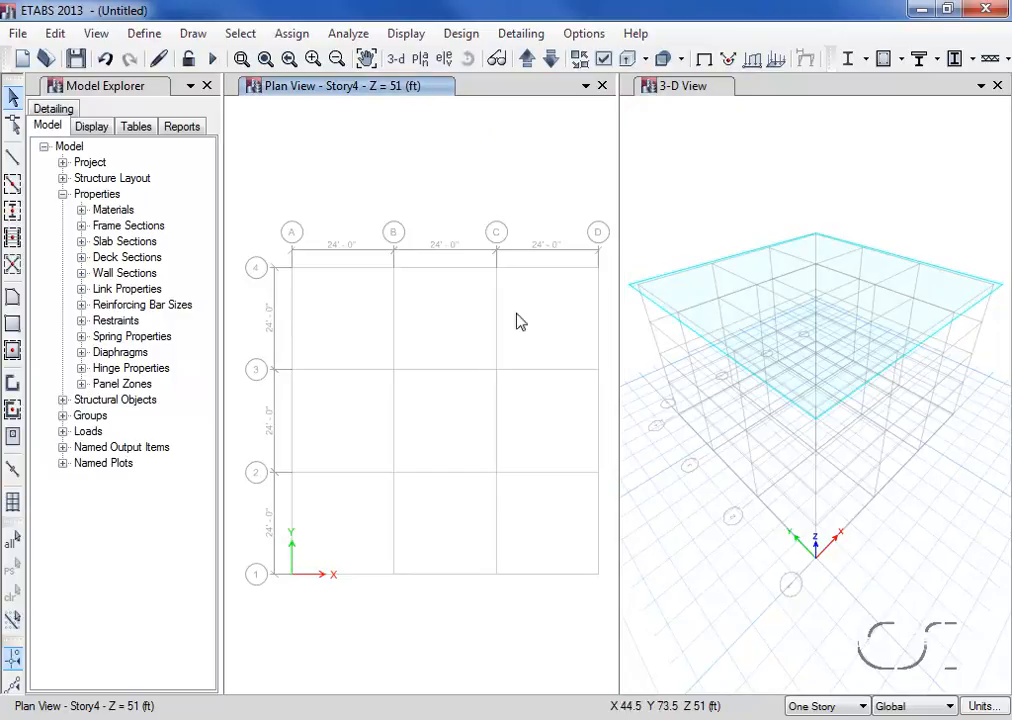
left_click(826, 711)
left_click(824, 719)
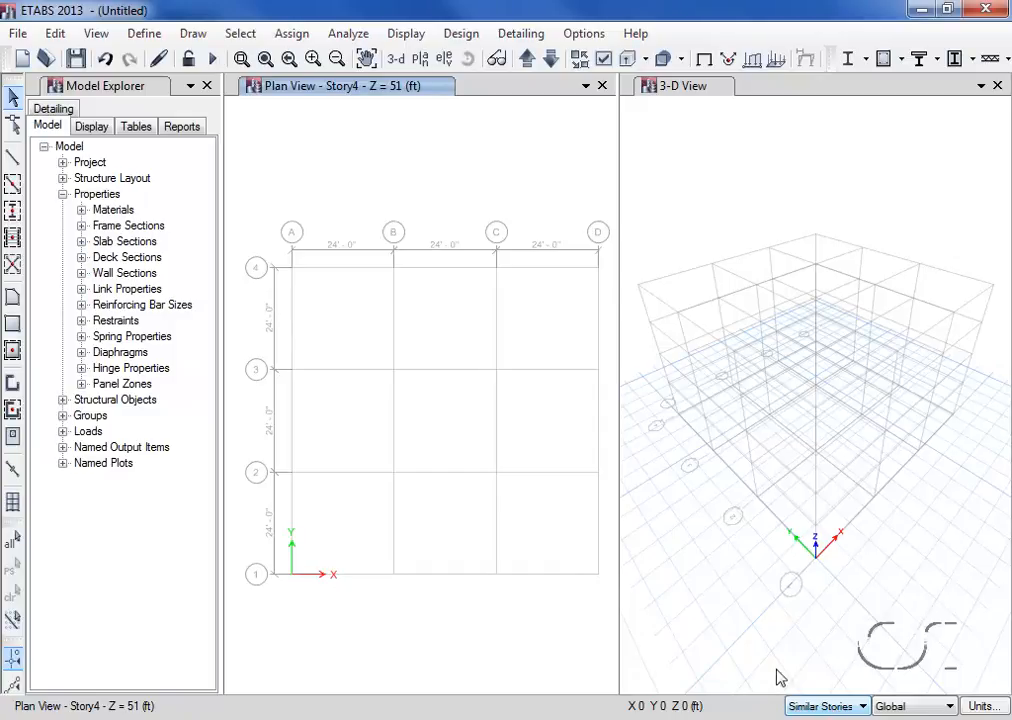
- Review the master story and similar-to assignments in the story data without changing them
left_click(58, 34)
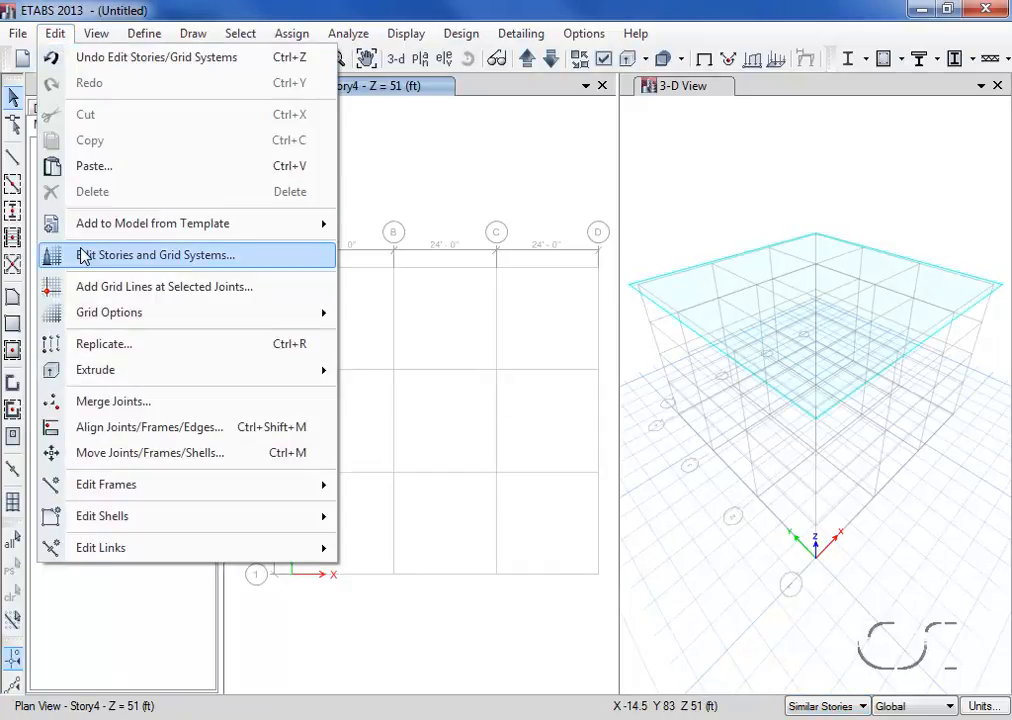
left_click(250, 257)
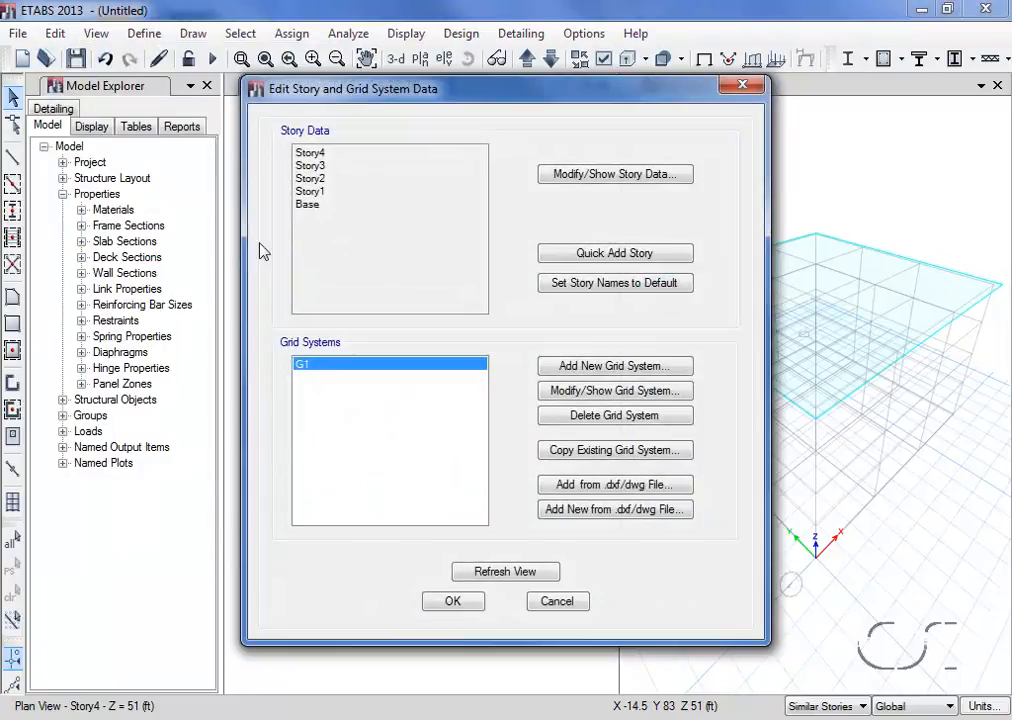
left_click(593, 175)
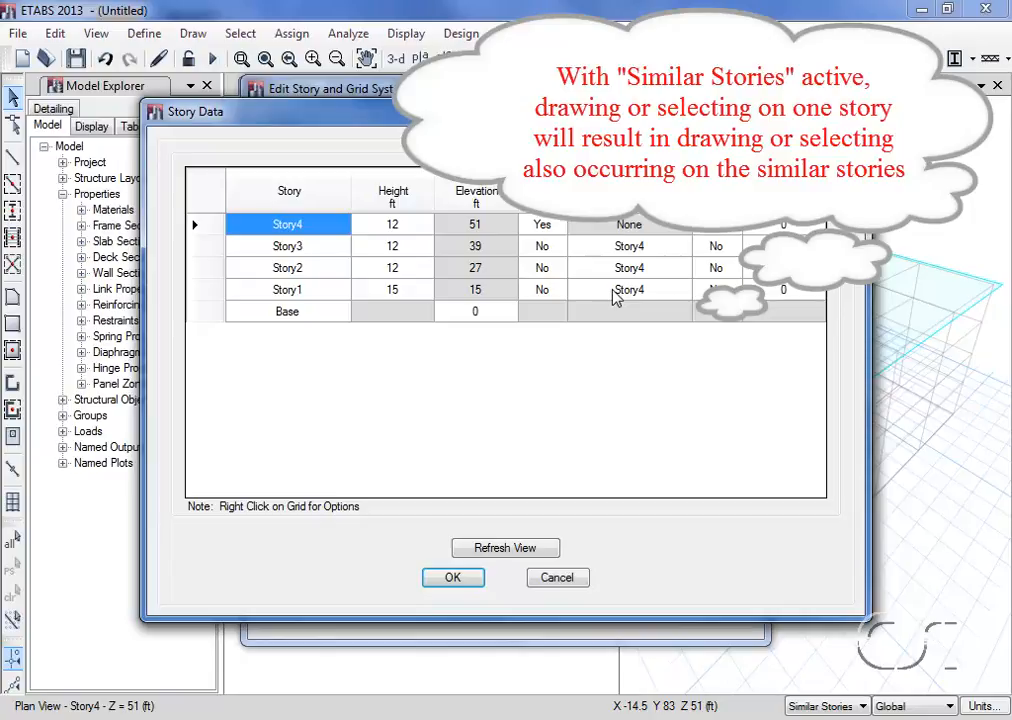
left_click(557, 579)
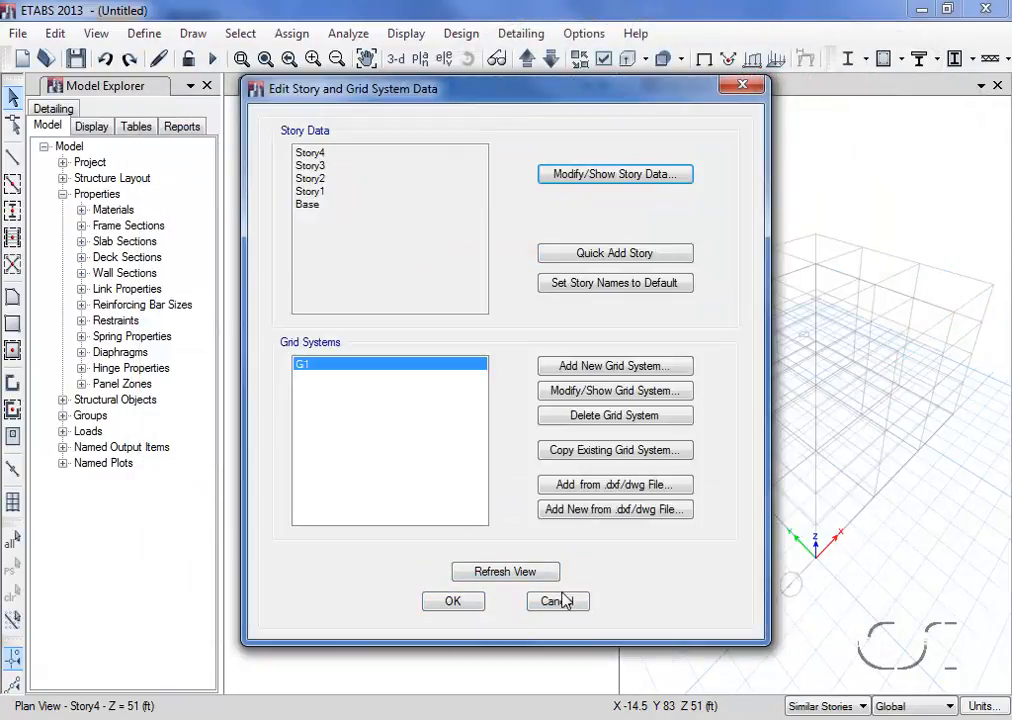
left_click(560, 602)
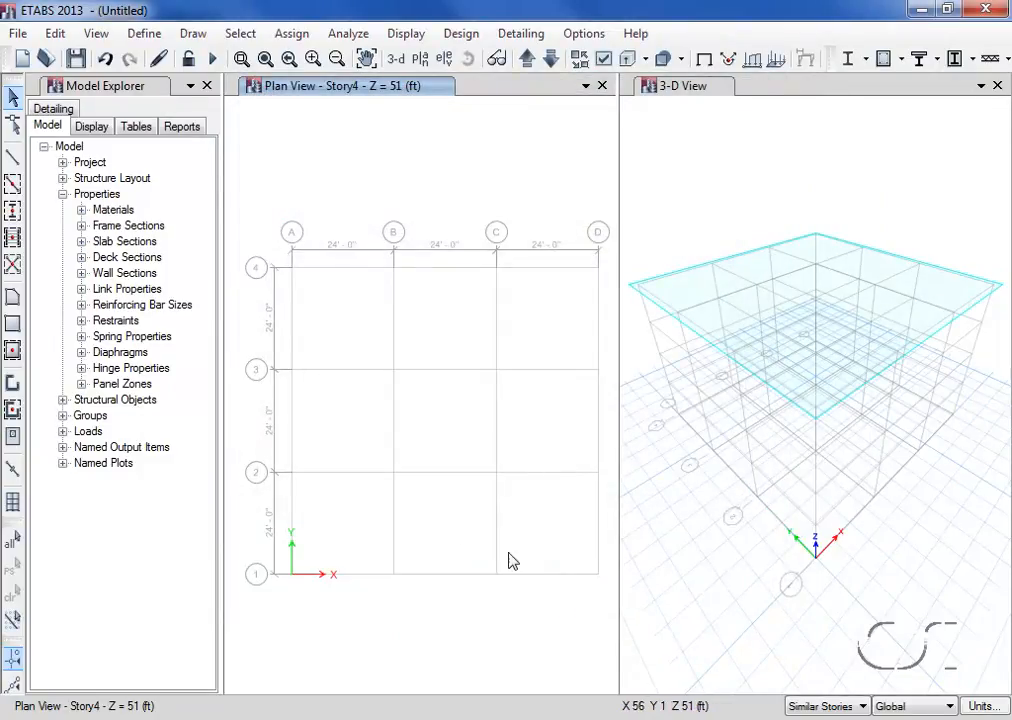
- Quick-draw A-LatCol columns rotated 90 degrees at grid intersections D-1 and D-2 in the plan view
left_click(13, 211)
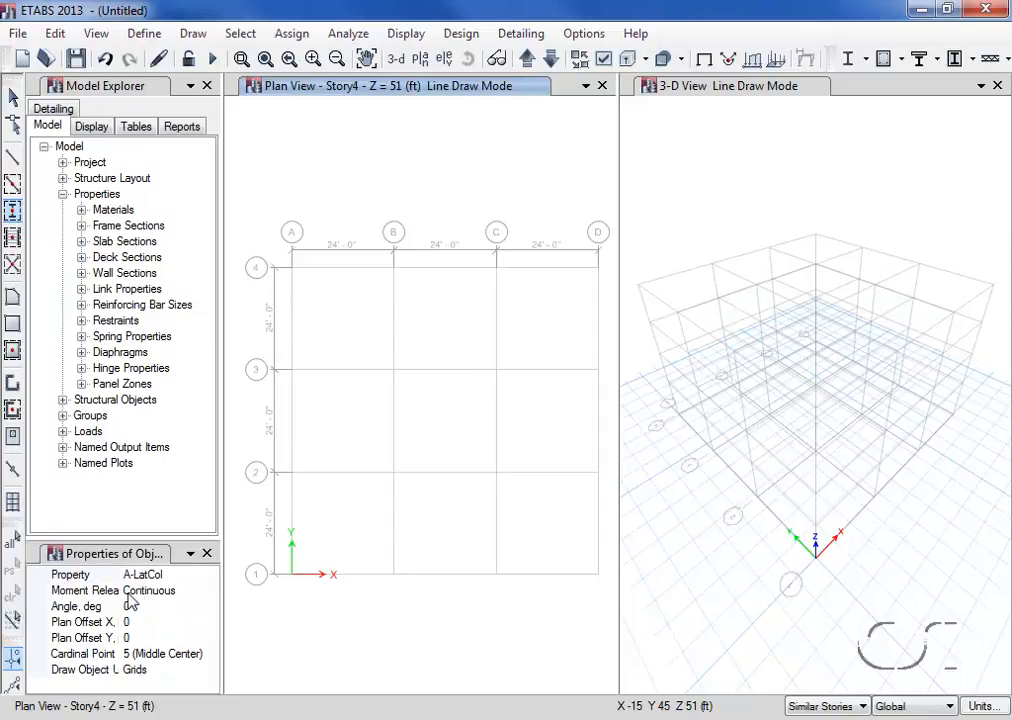
left_click(179, 605)
double_click(179, 605)
type("90")
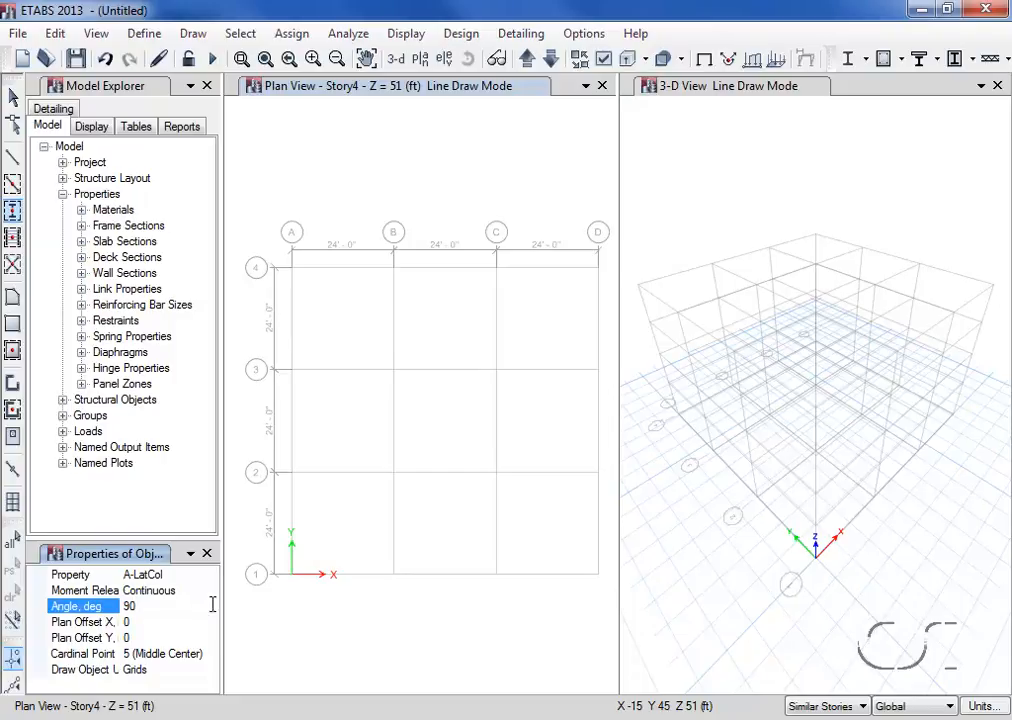
left_click(598, 576)
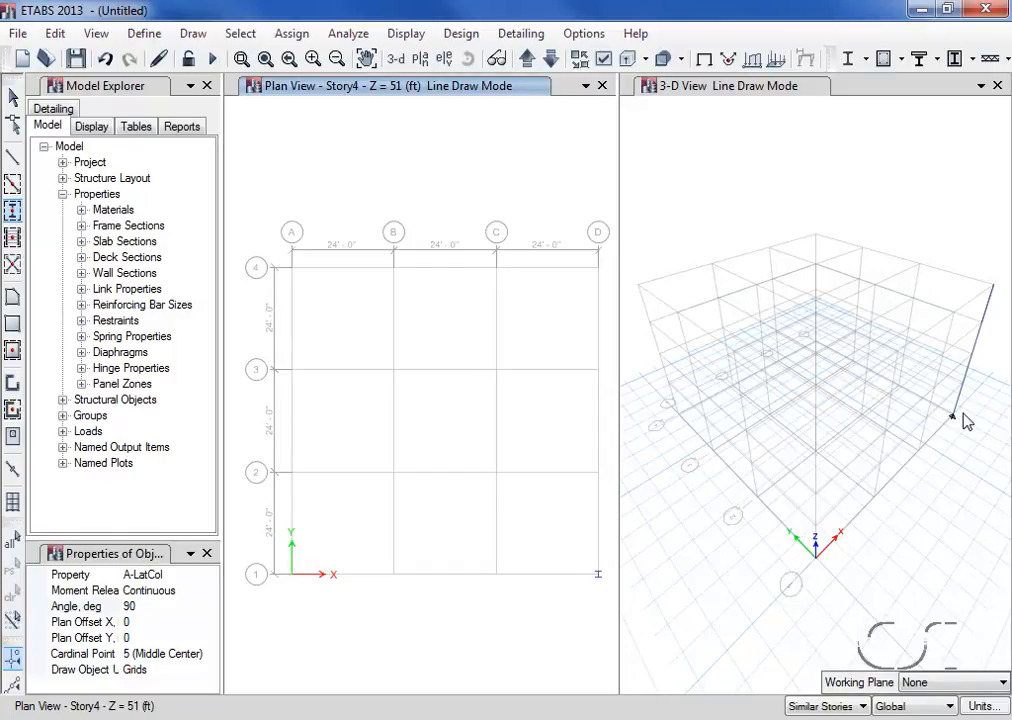
left_click(597, 476)
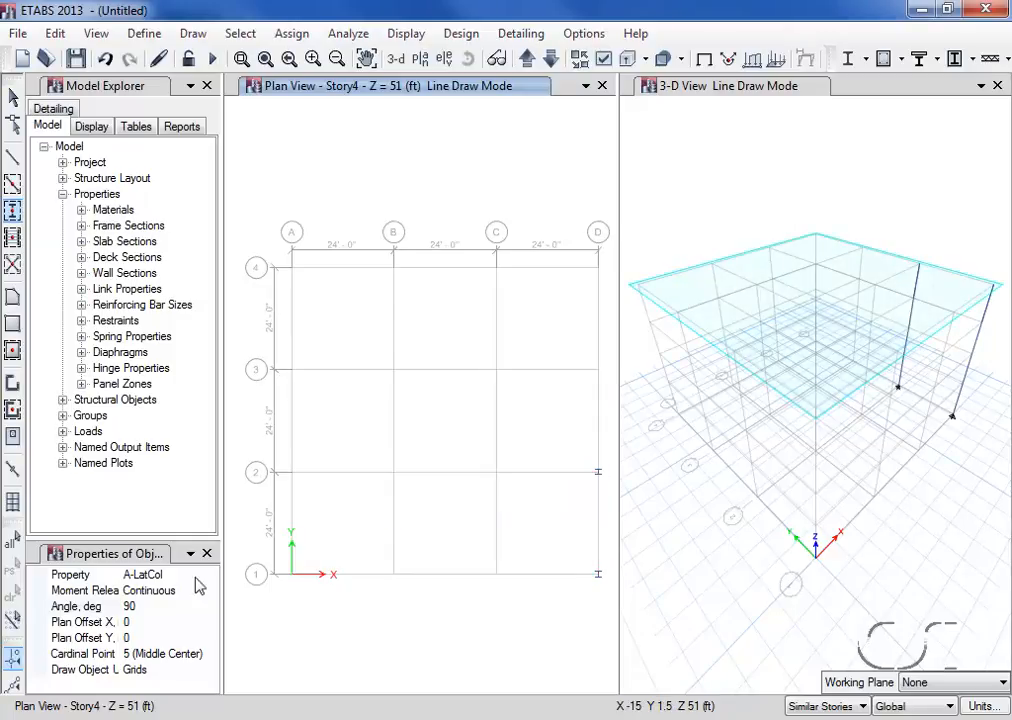
- Set the column angle to 0 degrees and quick-draw A-LatCol columns at all intersections of grids A to C with grids 1 to 4
left_click(140, 605)
double_click(140, 605)
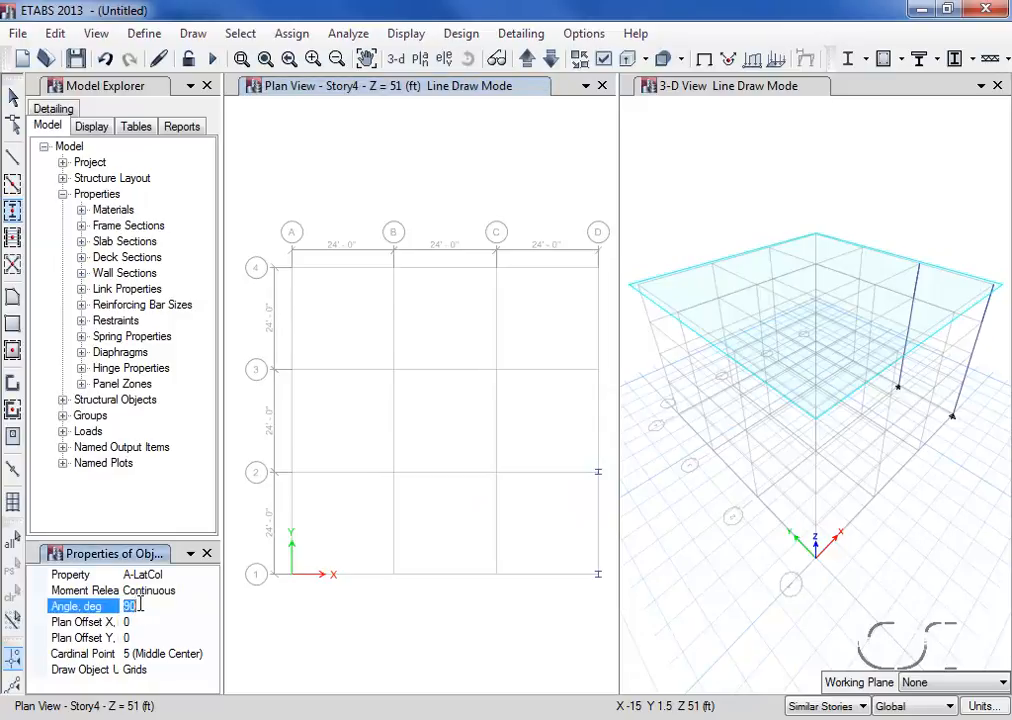
type("0")
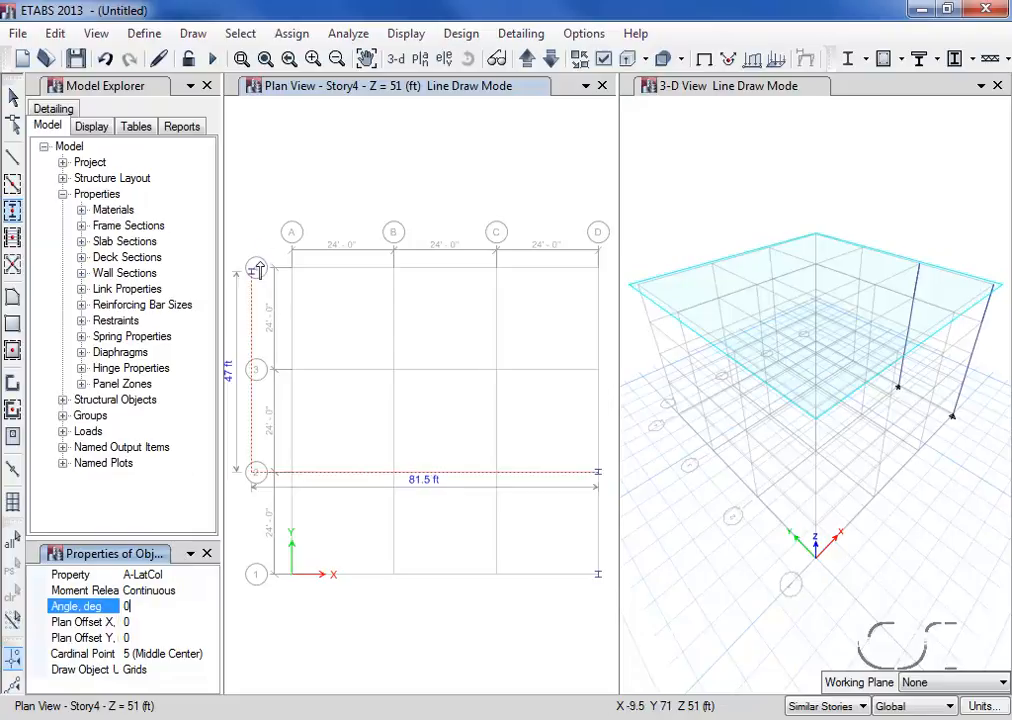
mouse_move(270, 238)
left_mouse_down()
mouse_move(360, 500)
mouse_move(453, 603)
mouse_move(519, 613)
left_mouse_up()
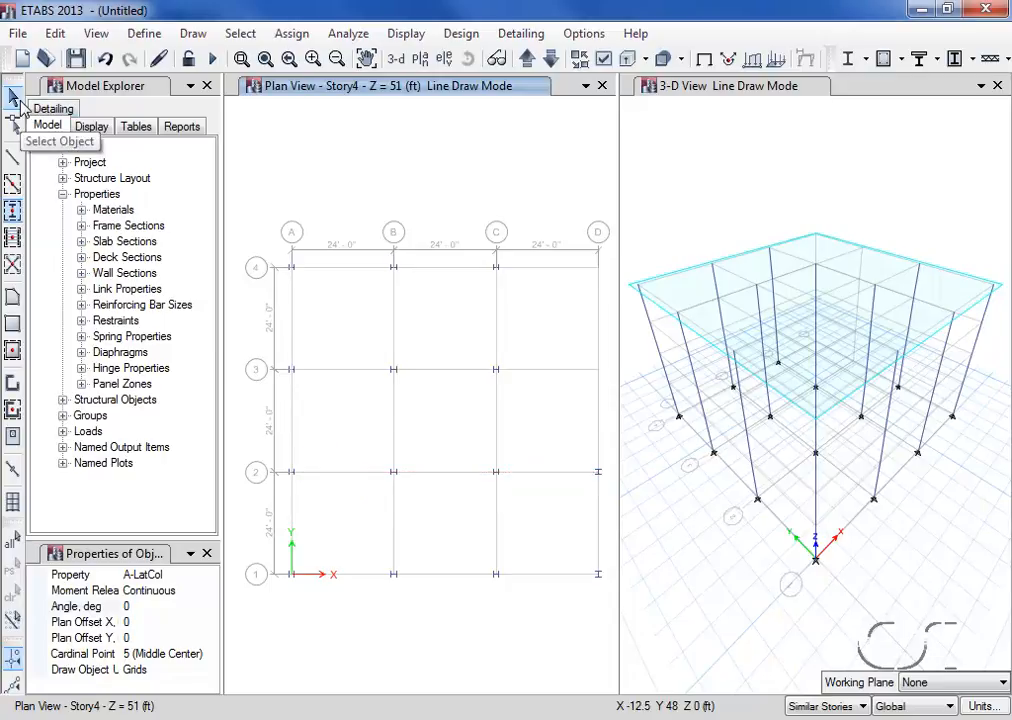
- Leave drawing mode and select the columns, not the joints, at grid intersections A-2 and B-2
left_click(13, 97)
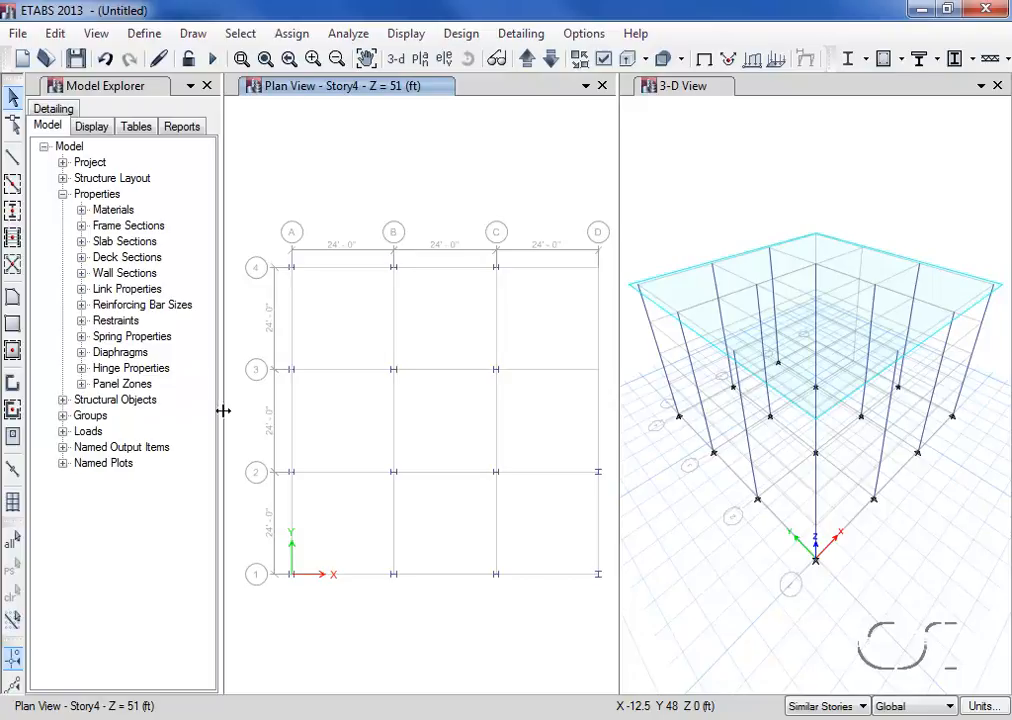
left_click(296, 478, "ctrl")
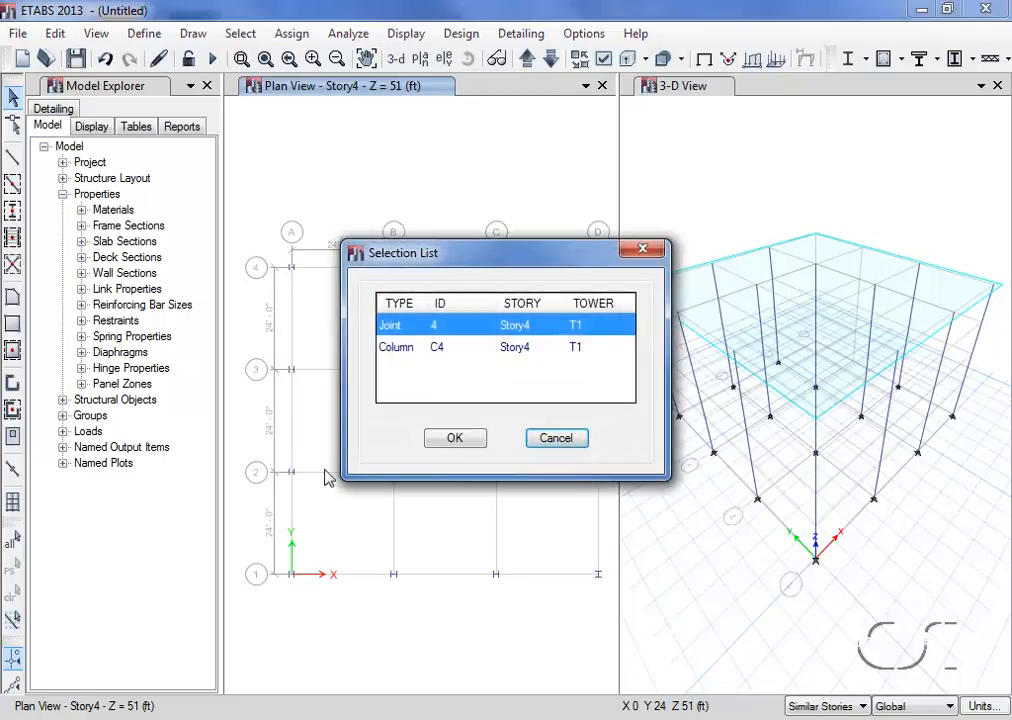
left_click(415, 357)
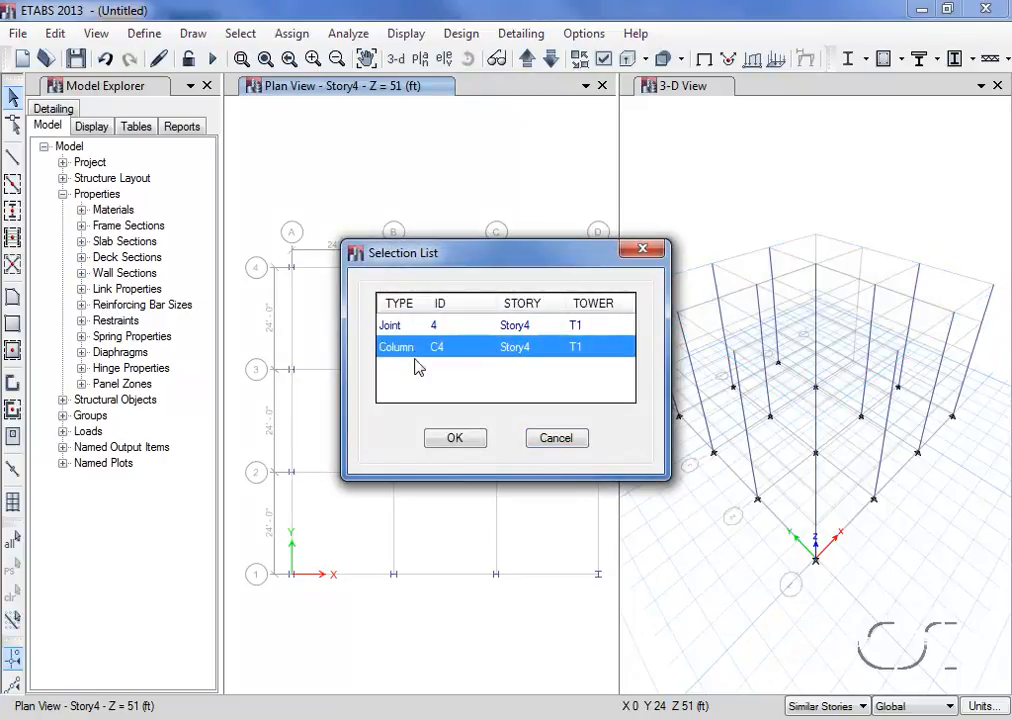
left_click(450, 442)
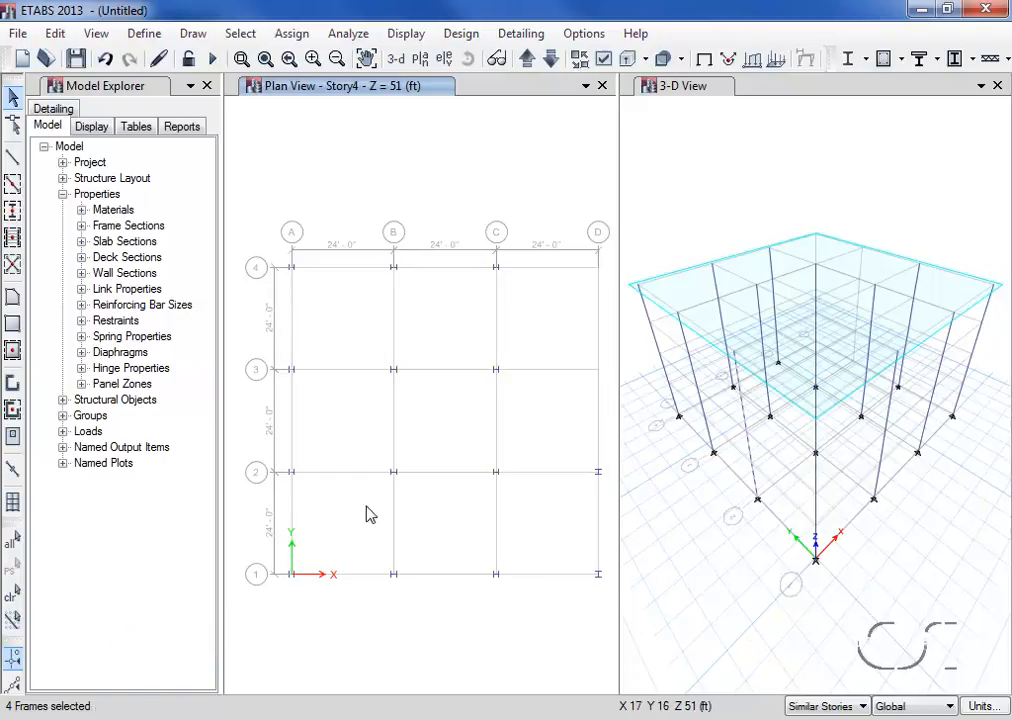
left_click(393, 475, "ctrl")
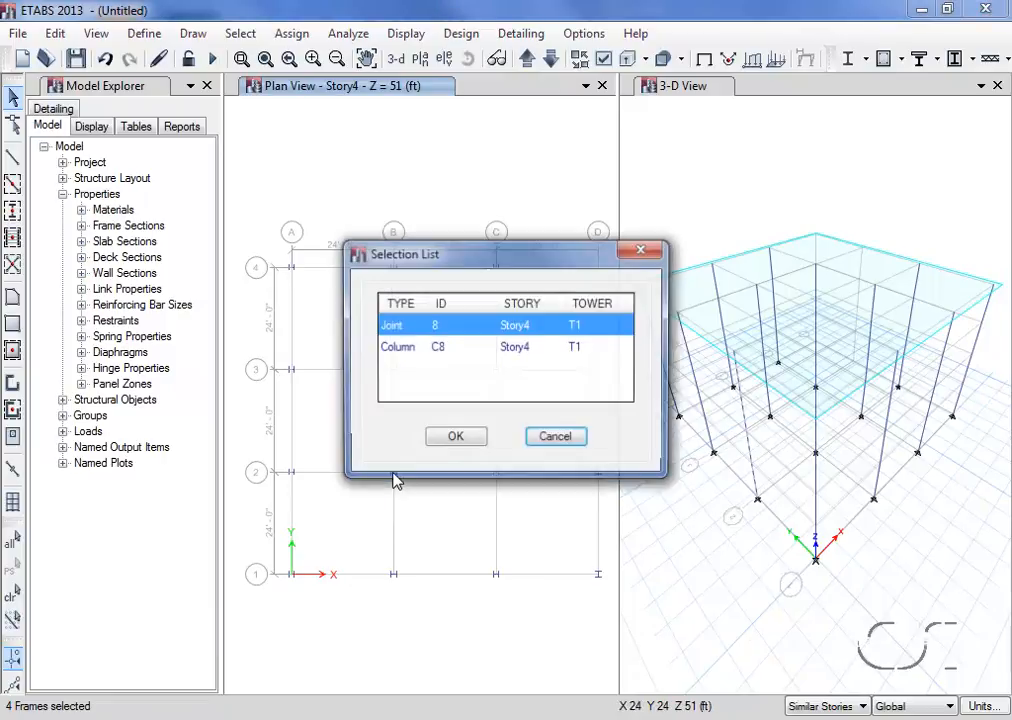
left_click(457, 437)
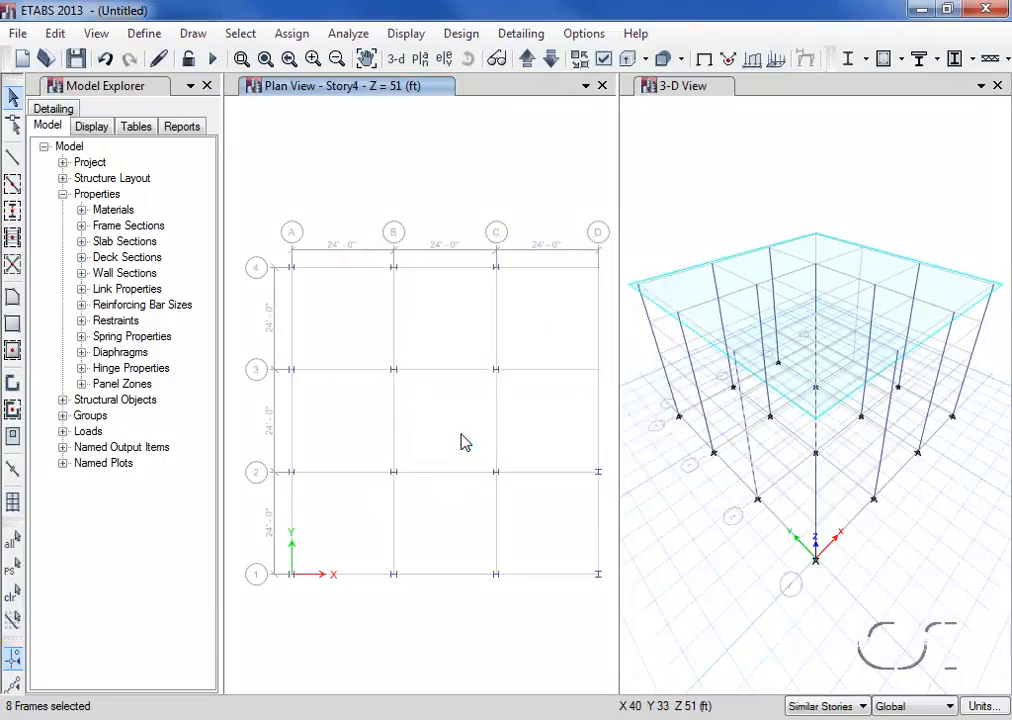
- Add the columns, not the joints, at grid intersections A-3, C-3 and C-4 to the selection
left_click(293, 373, "ctrl")
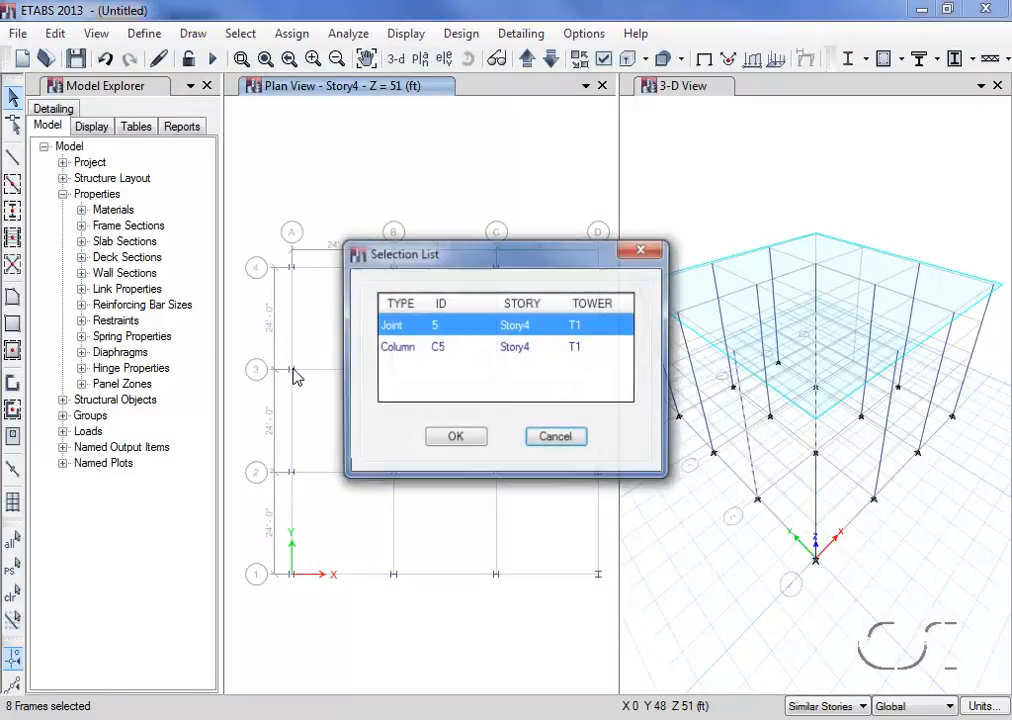
left_click(400, 350)
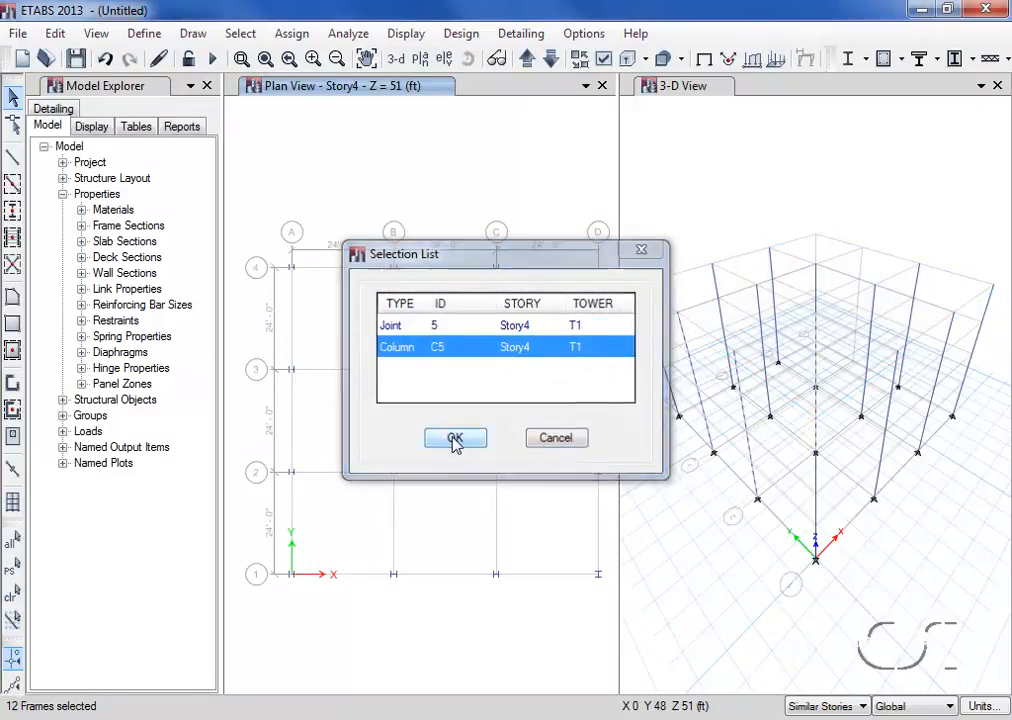
left_click(455, 440)
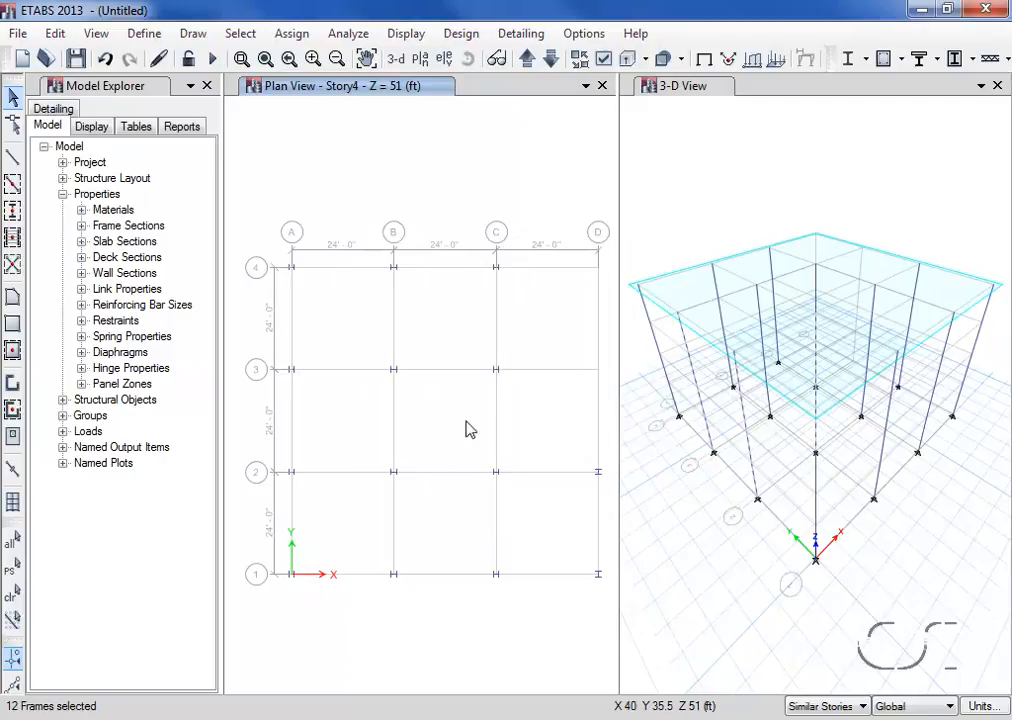
left_click(500, 375, "ctrl")
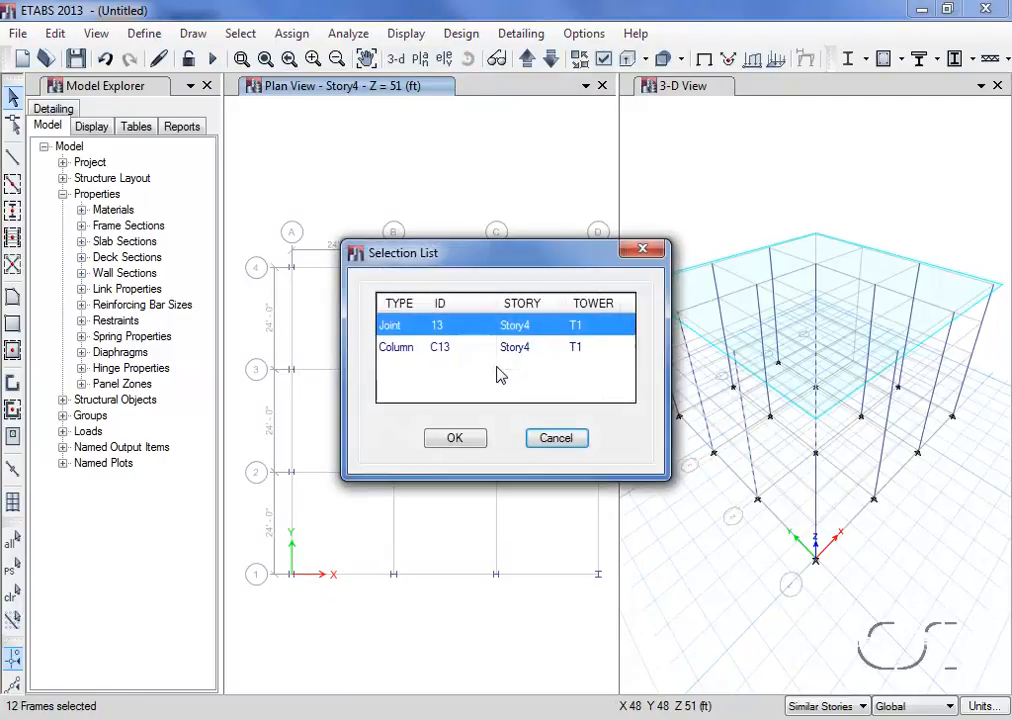
left_click(484, 349)
left_click(470, 440)
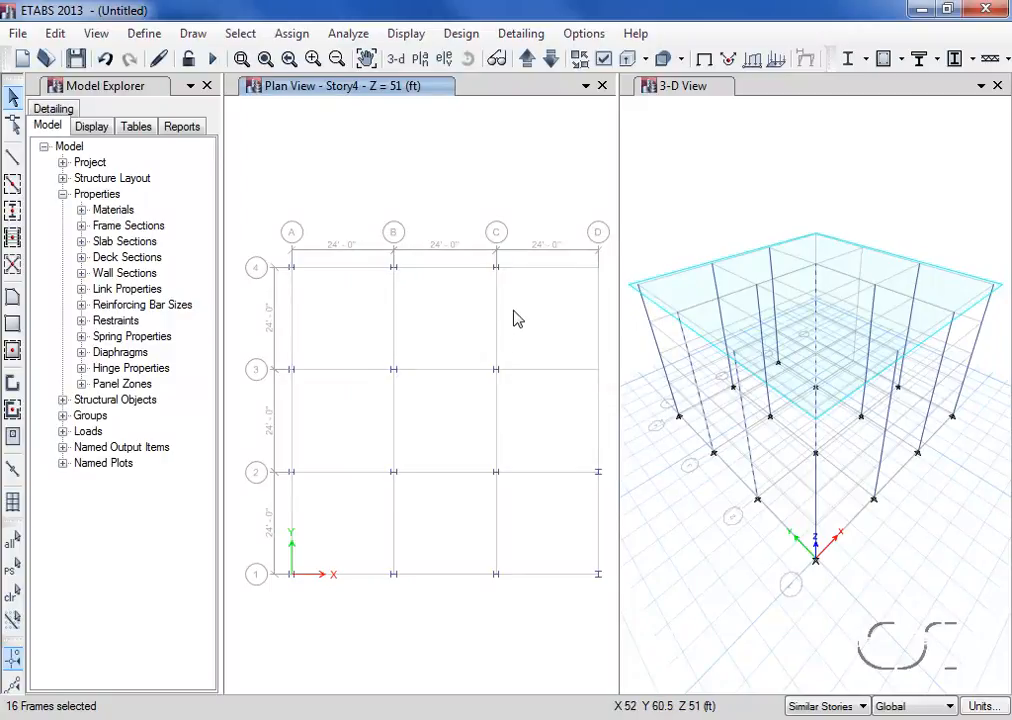
left_click(497, 271, "ctrl")
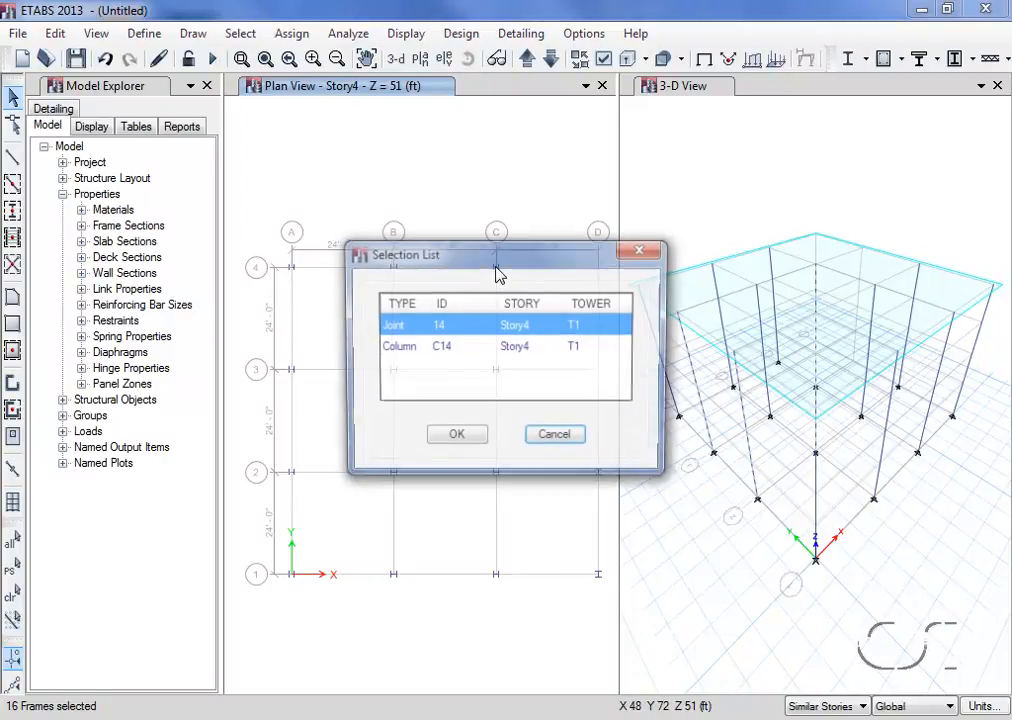
left_click(468, 345)
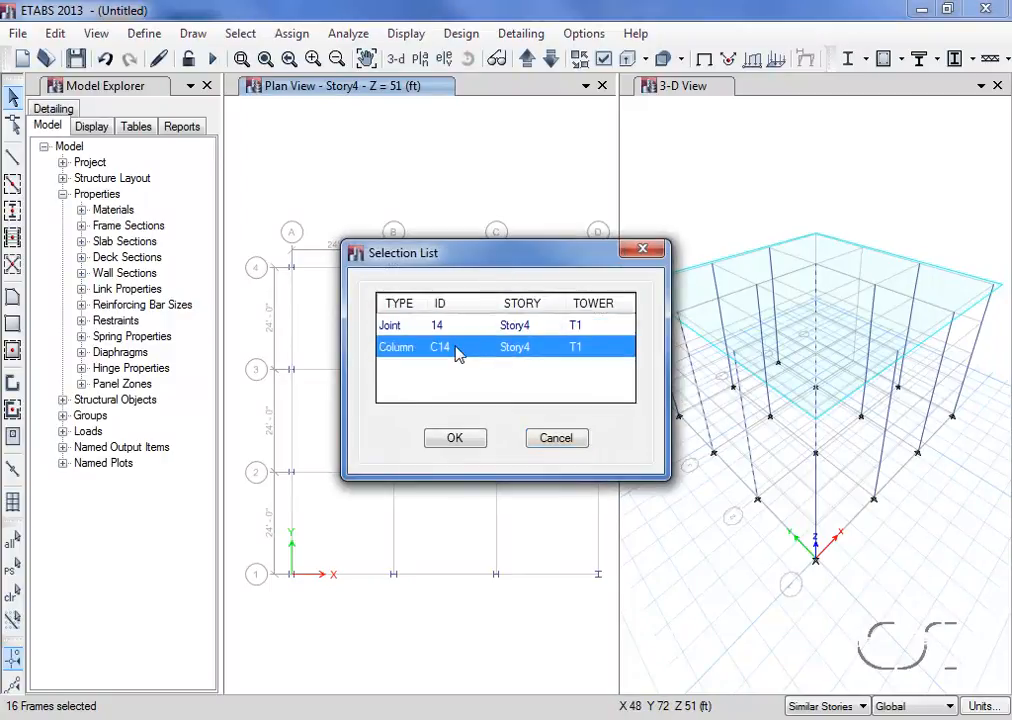
left_click(457, 443)
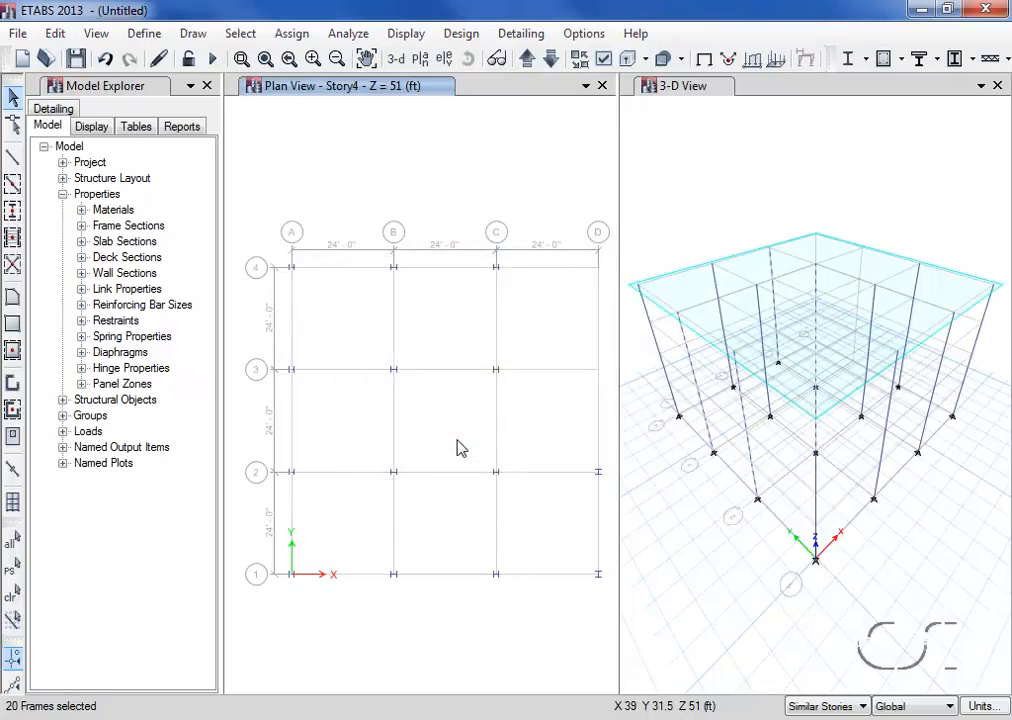
- Orient the selected columns' local axes with grid system G1, major direction Y, and clear the display of assigns
left_click(291, 36)
mouse_move(310, 84)
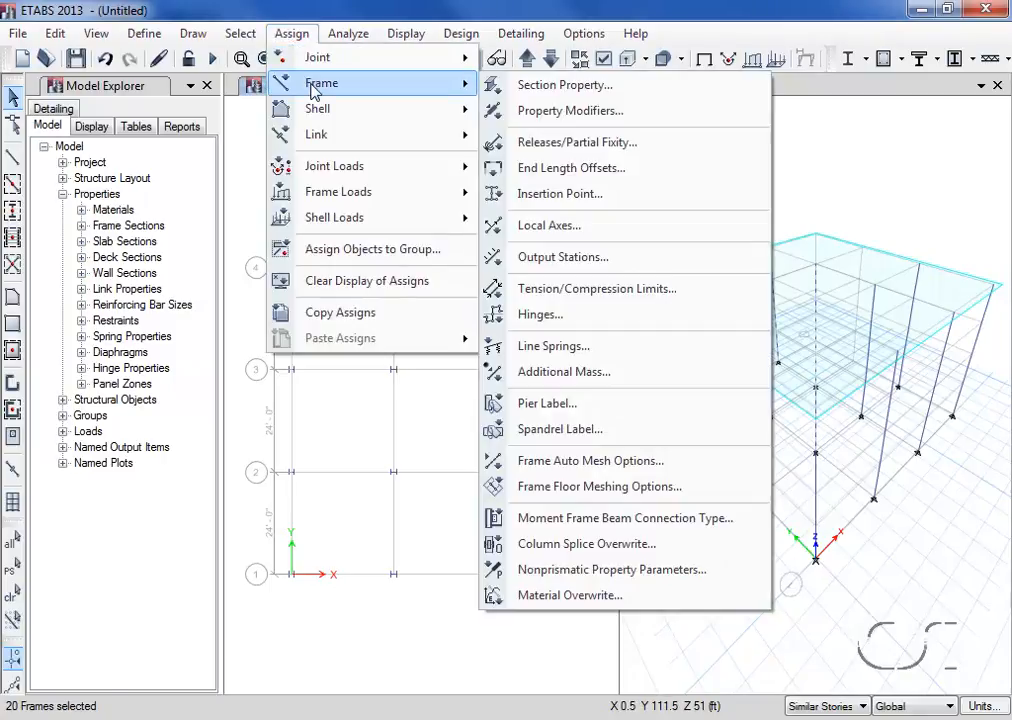
left_click(624, 230)
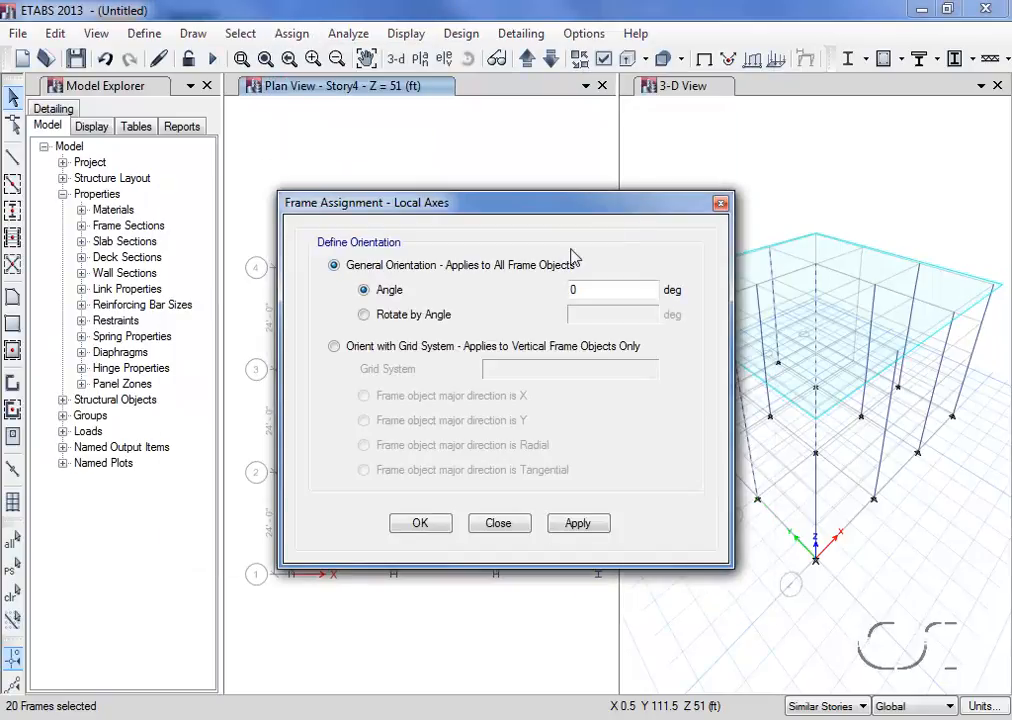
left_click(336, 346)
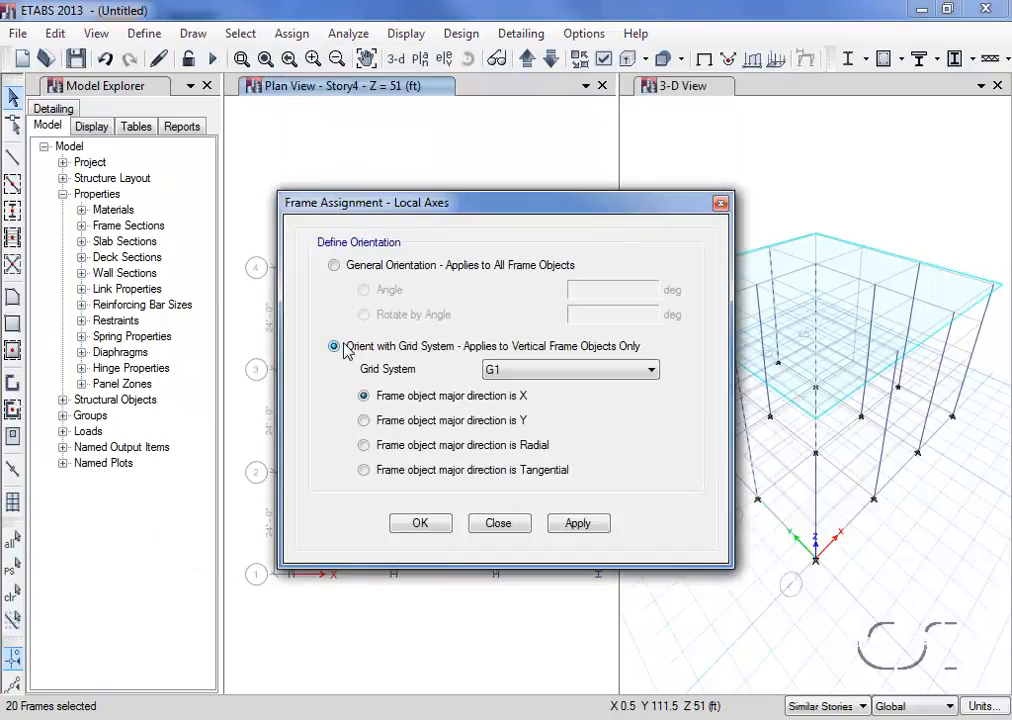
left_click(365, 421)
left_click(576, 524)
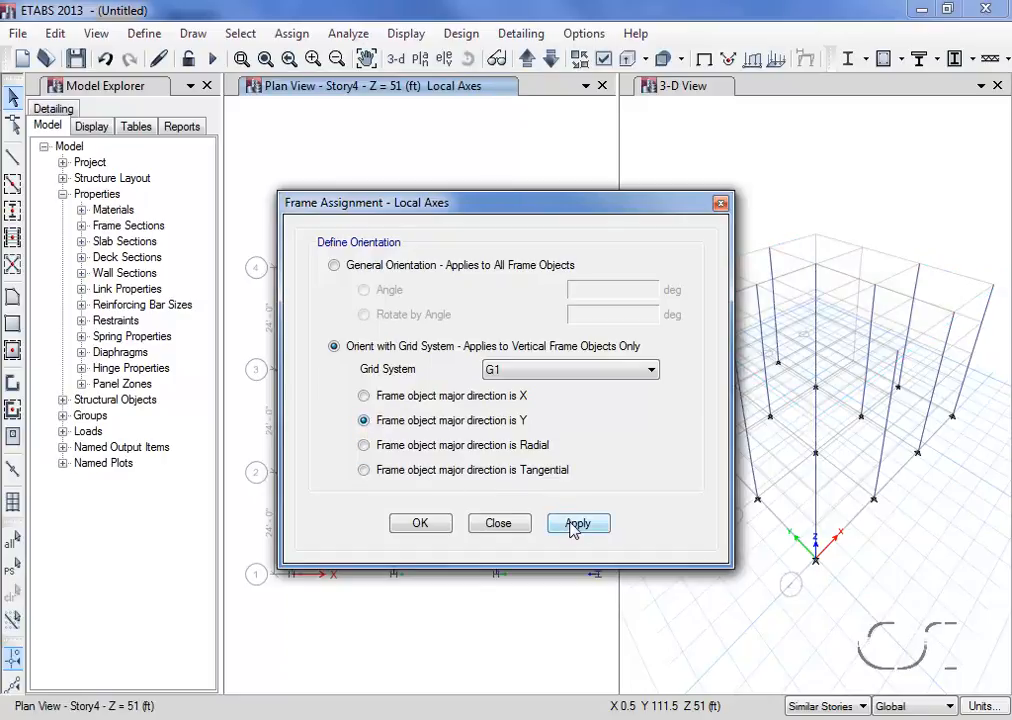
left_click(420, 524)
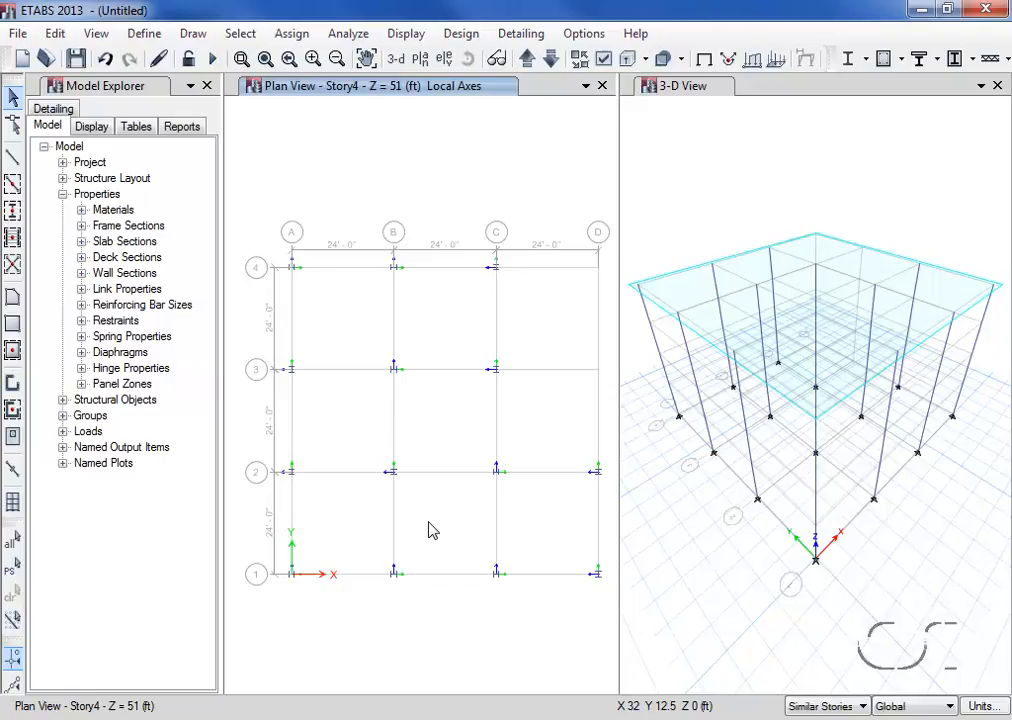
left_click(289, 36)
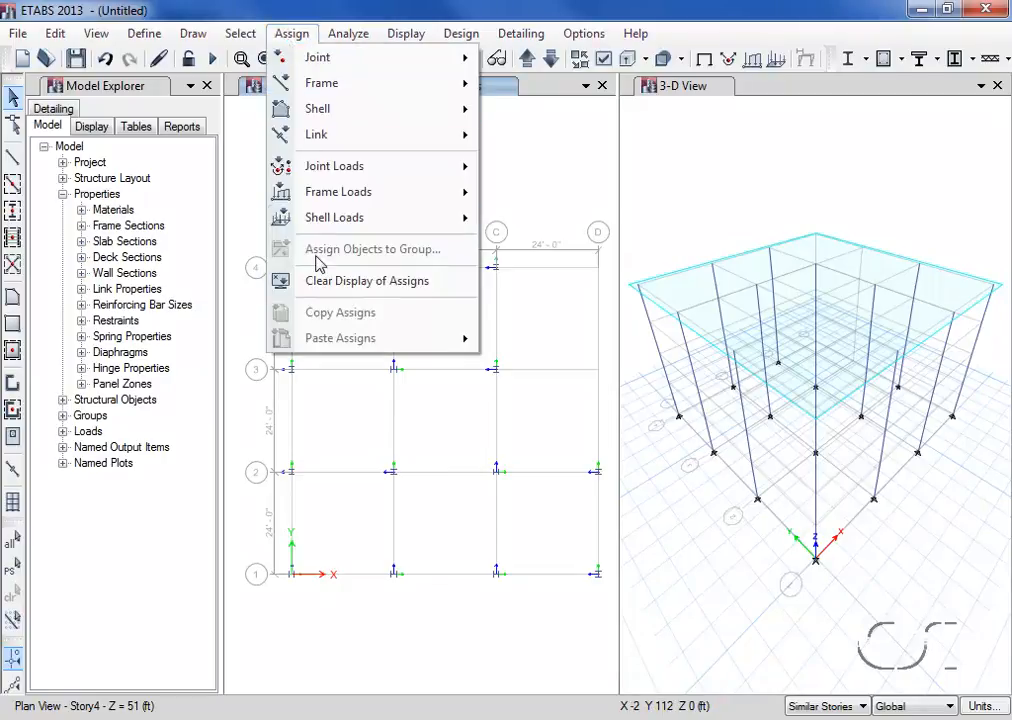
left_click(436, 284)
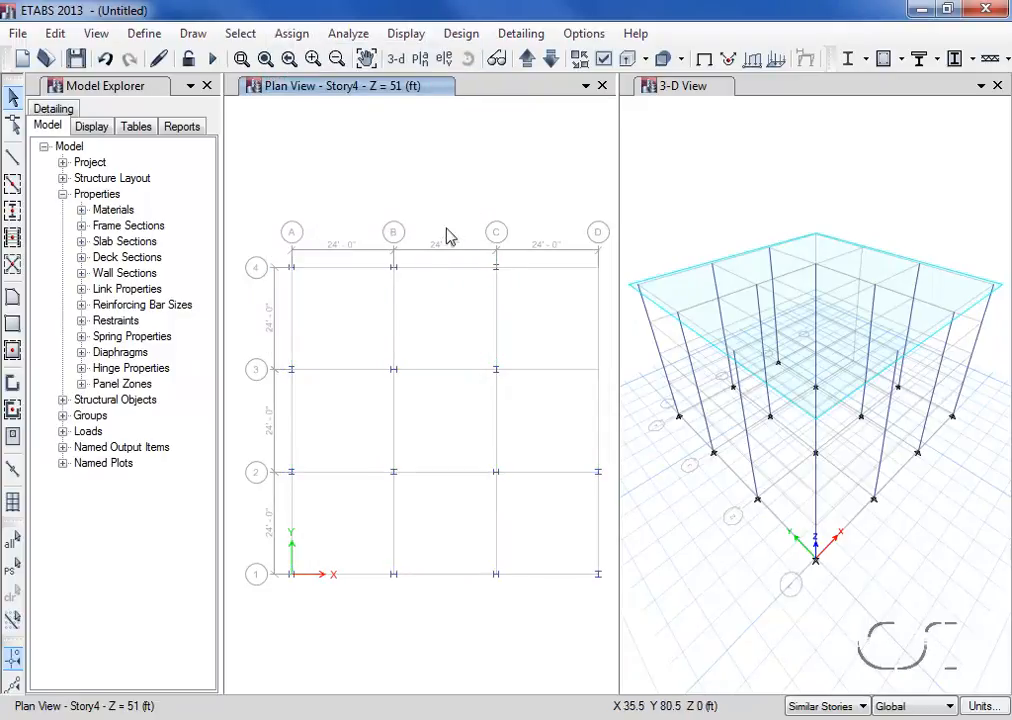
- Turn on Extrude Frames in the view options for all windows and save the model as Steel Frame Building
left_click(603, 61)
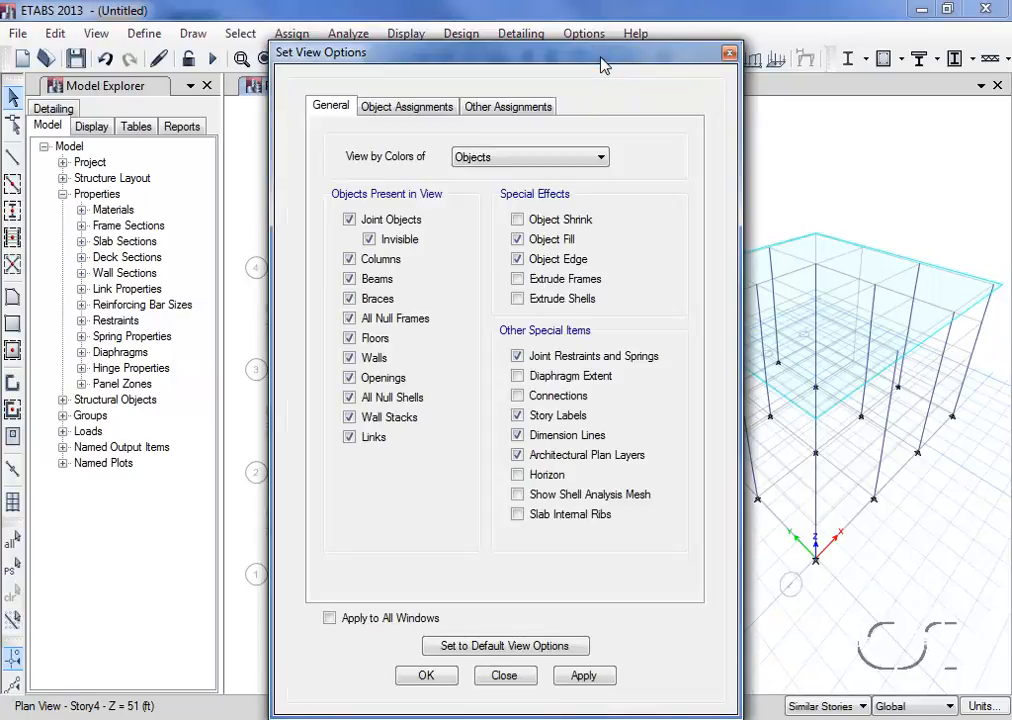
left_click_drag(603, 65, 599, 39)
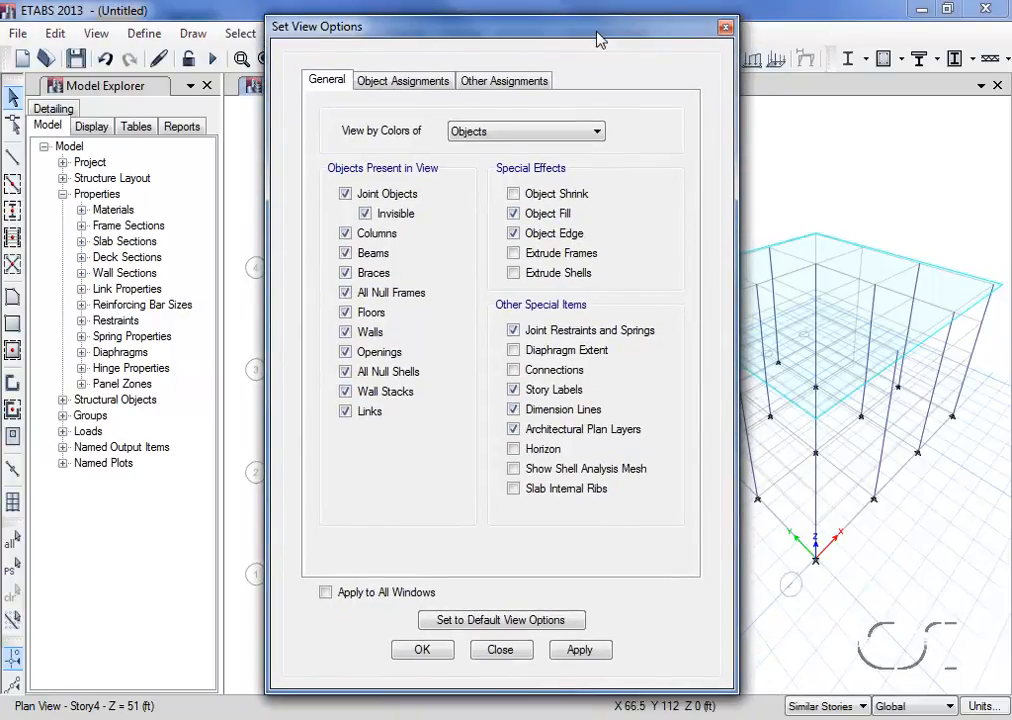
left_click(524, 254)
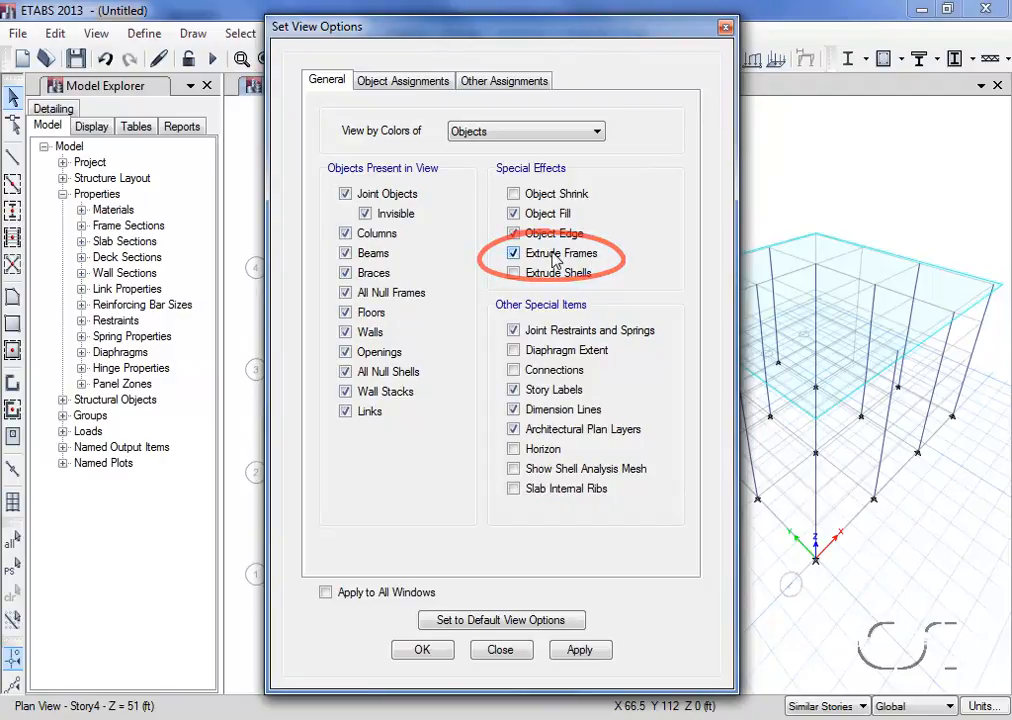
left_click(327, 593)
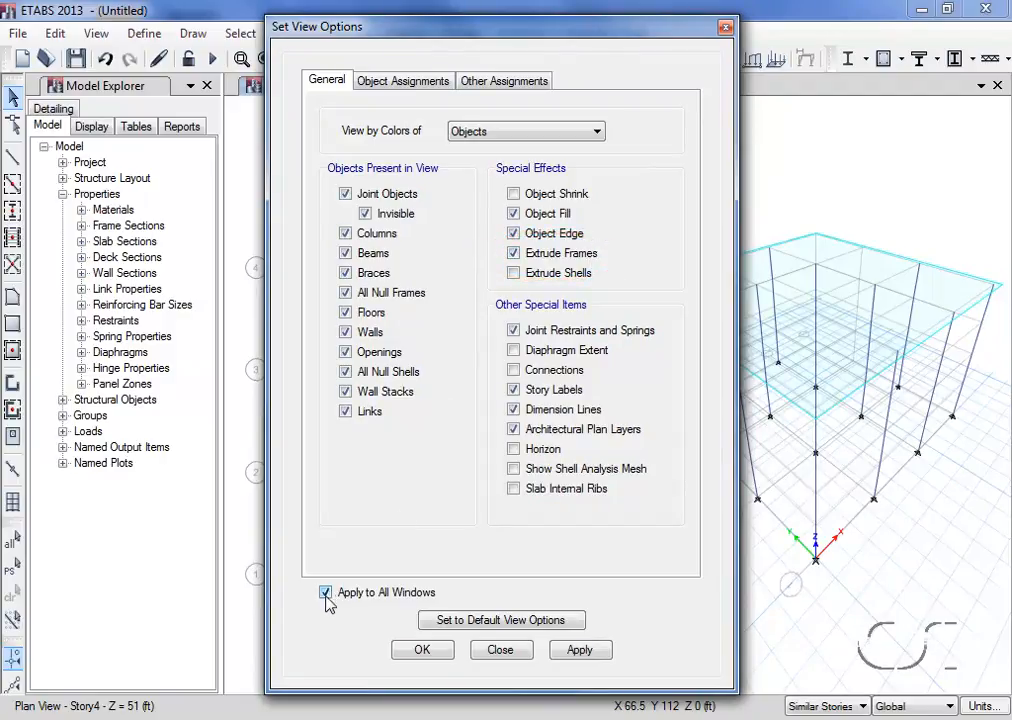
left_click(422, 650)
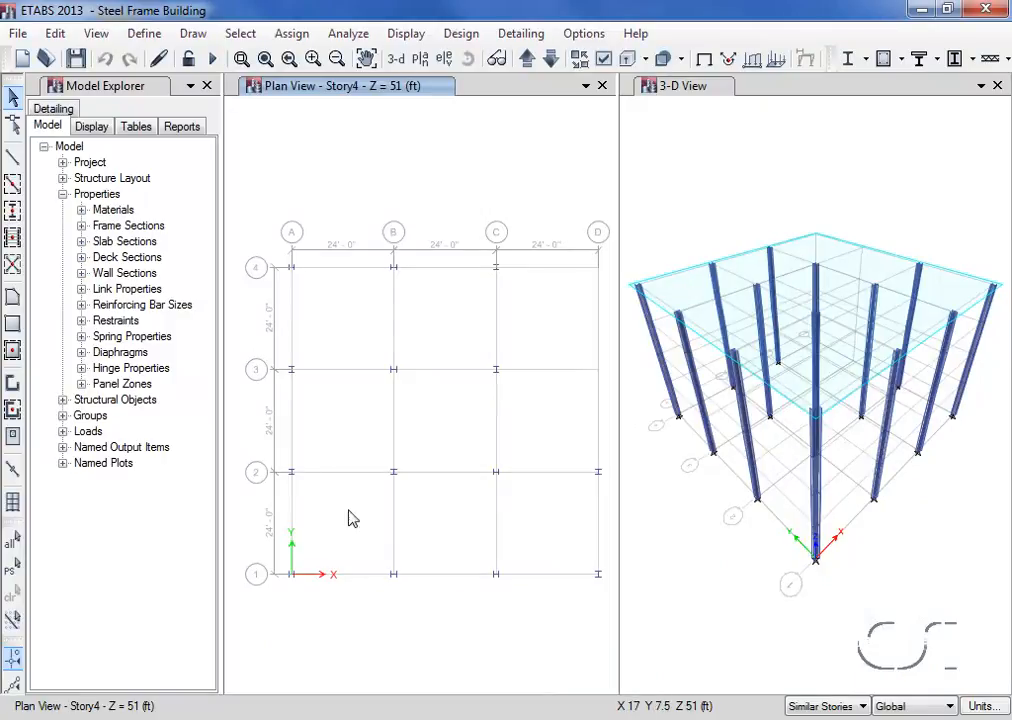
left_click(18, 34)
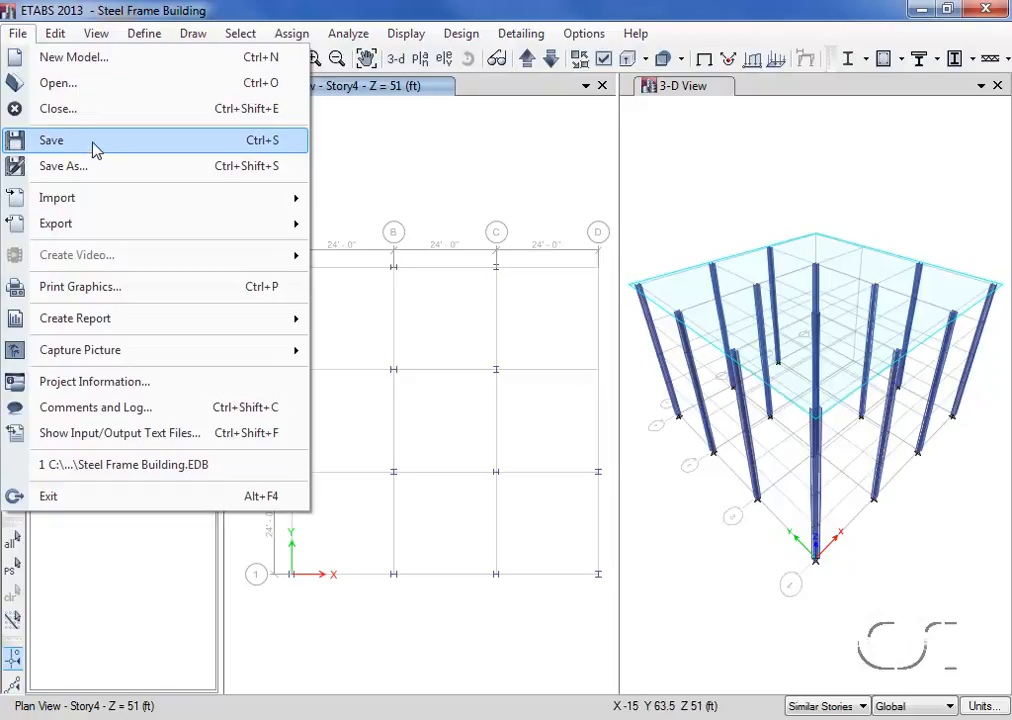
left_click(60, 145)
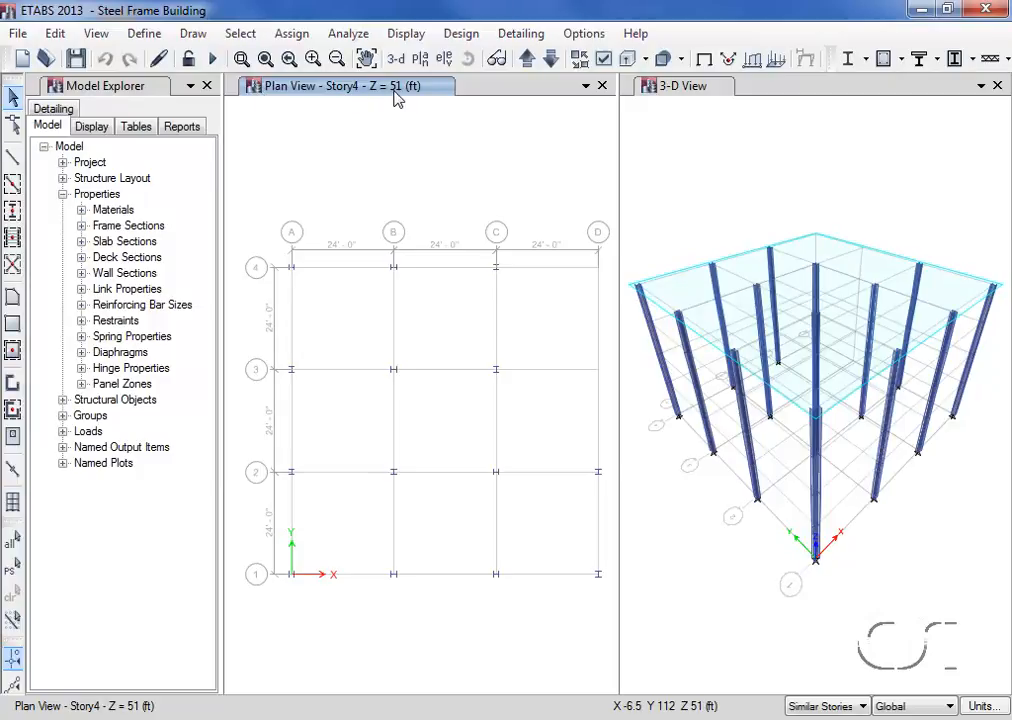
- Quick-draw AUTOLATBM beams on the grid 1, 2 and D sides of bay C-D/1-2, plus all grid lines within A-C and 1-4
left_click(12, 188)
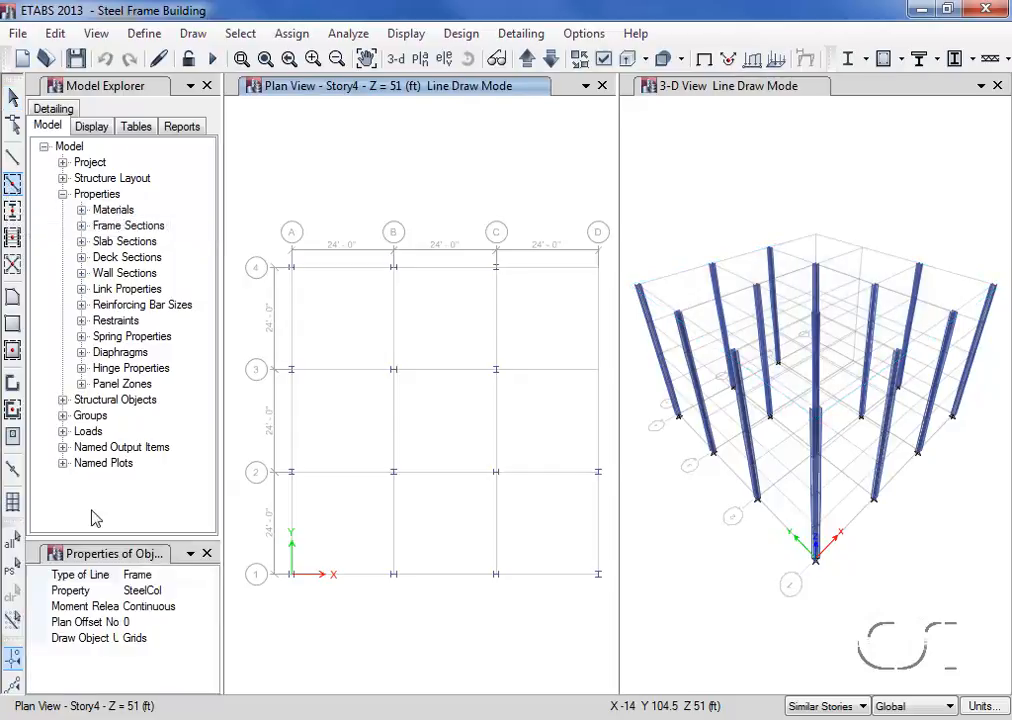
left_click(172, 591)
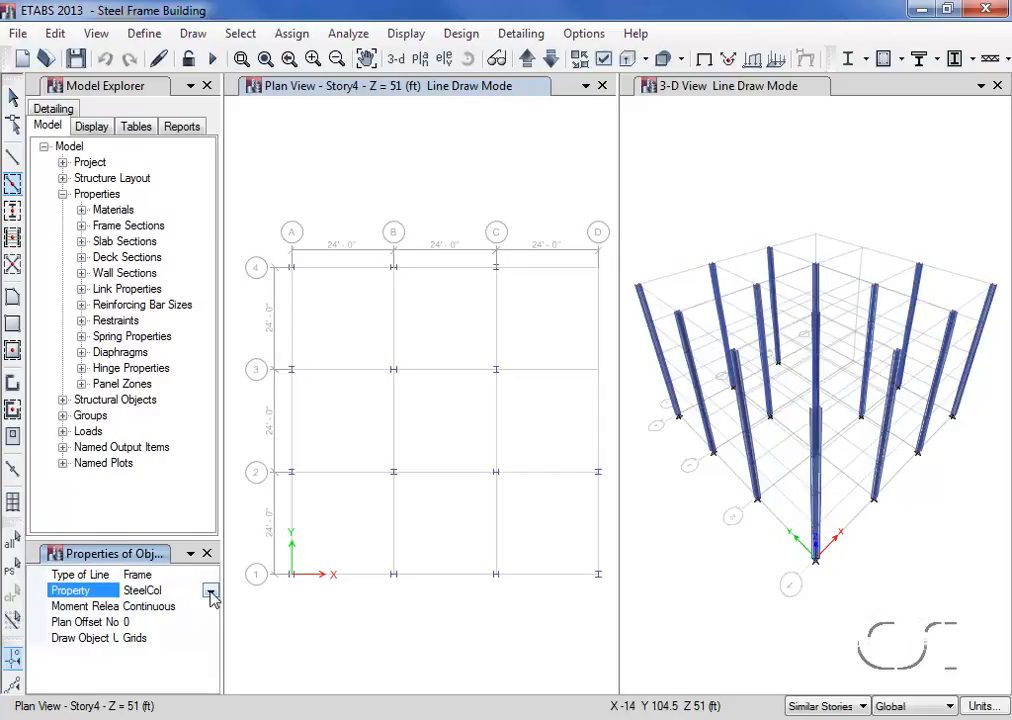
left_click(211, 591)
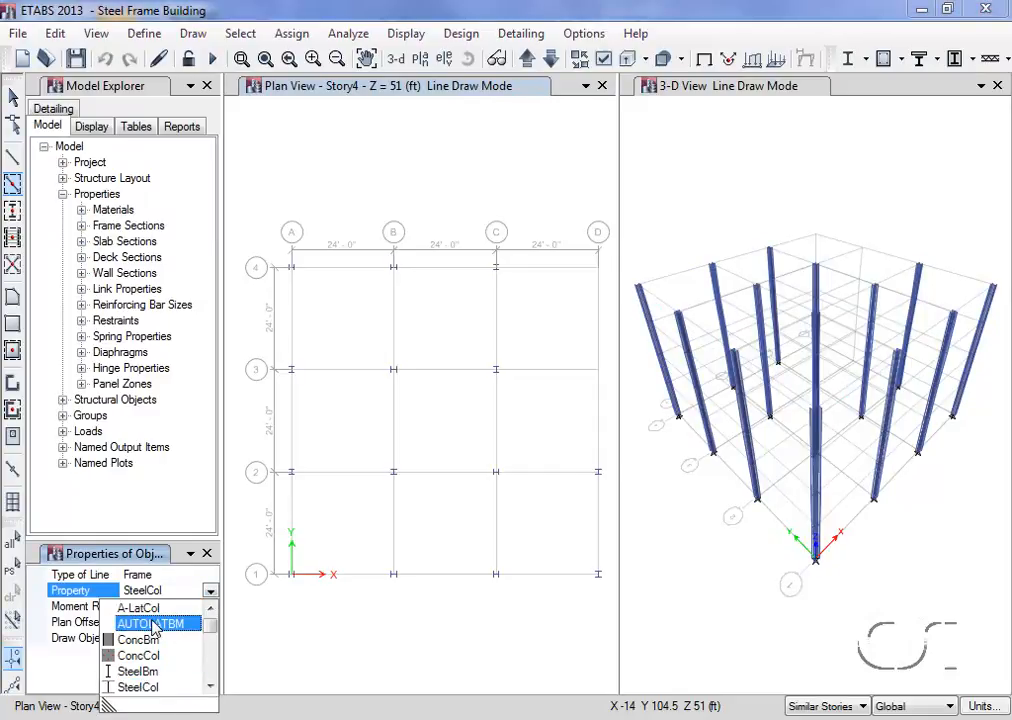
left_click(152, 624)
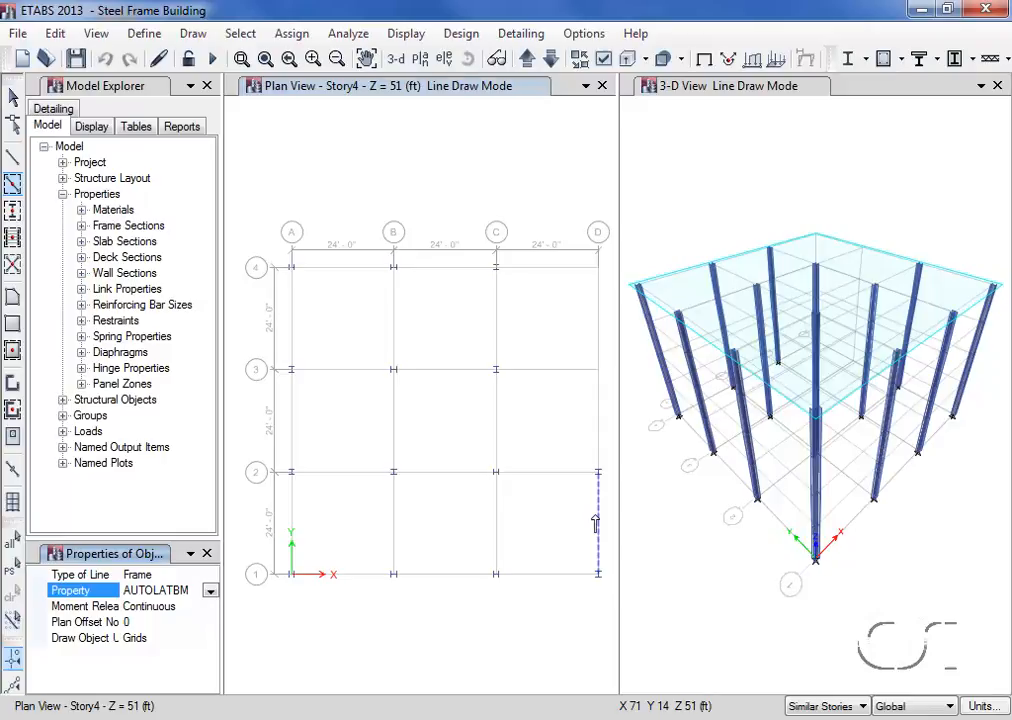
left_click(595, 524)
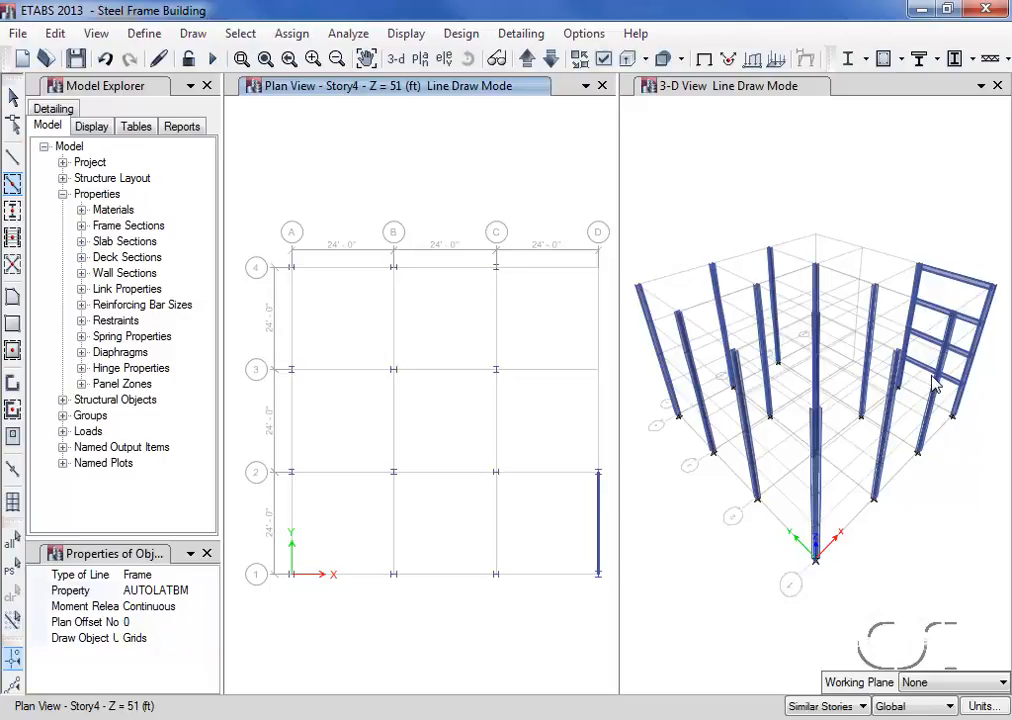
left_click(566, 580)
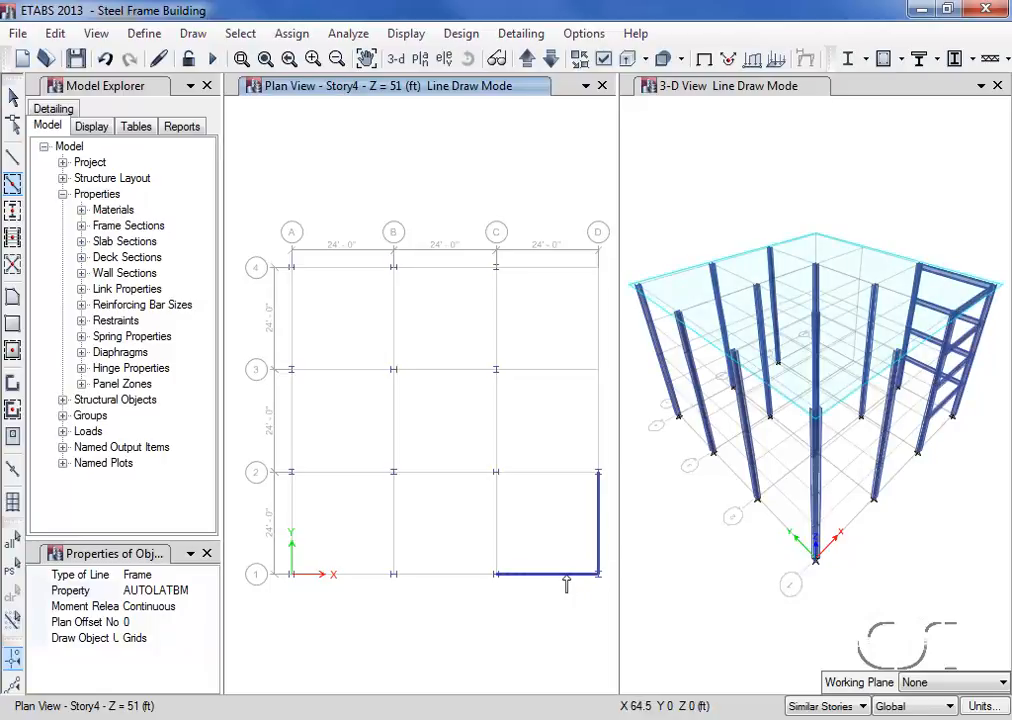
left_click(561, 483)
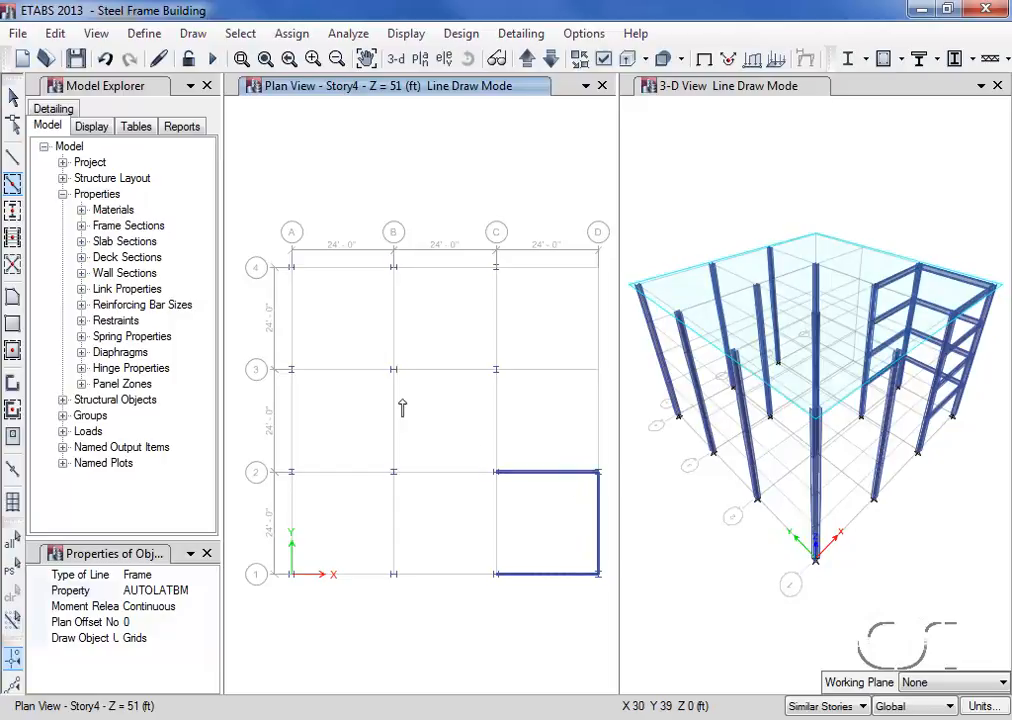
mouse_move(269, 238)
left_mouse_down()
mouse_move(316, 407)
mouse_move(376, 519)
mouse_move(490, 599)
mouse_move(518, 604)
left_mouse_up()
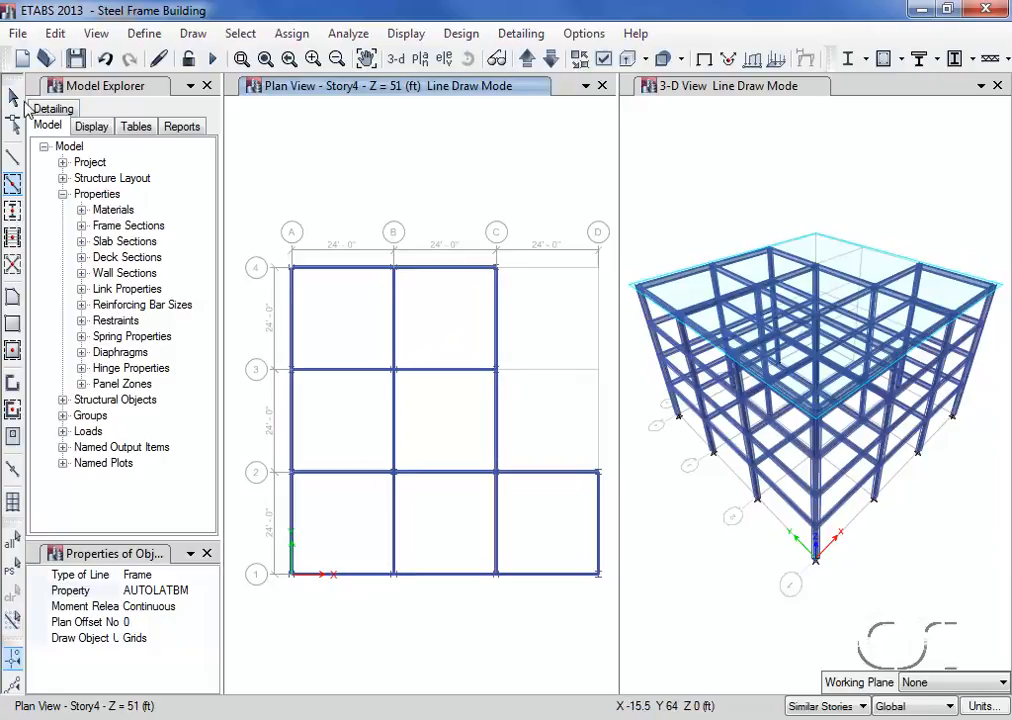
left_click(13, 96)
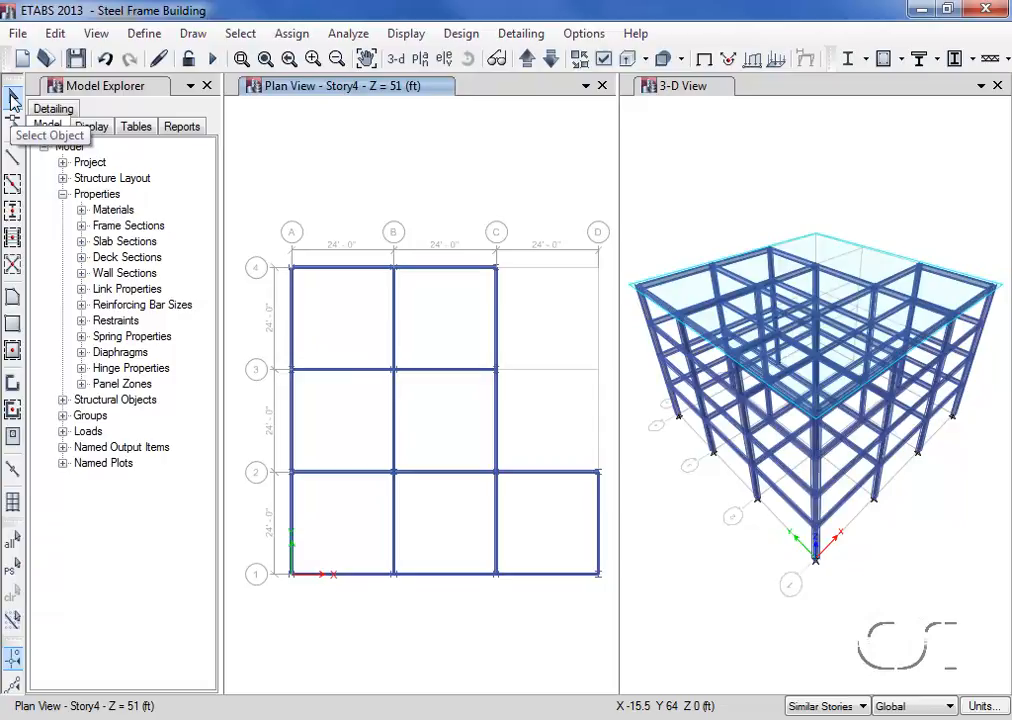
- Delete the beam on grid line C between grid lines 2 and 3
left_click(500, 420)
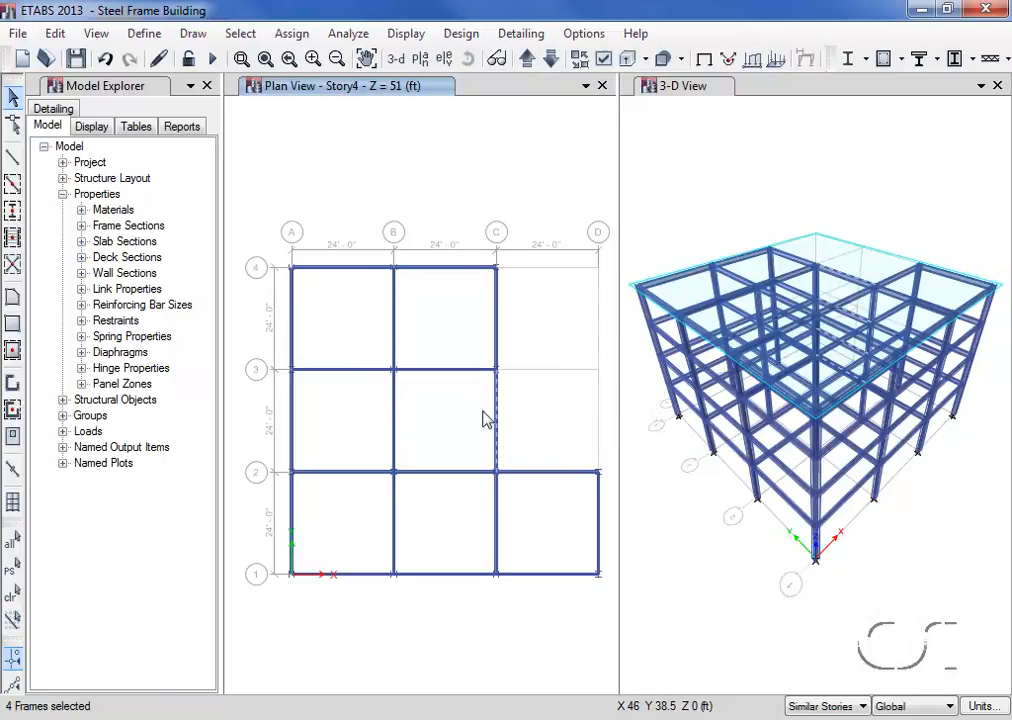
left_click(56, 34)
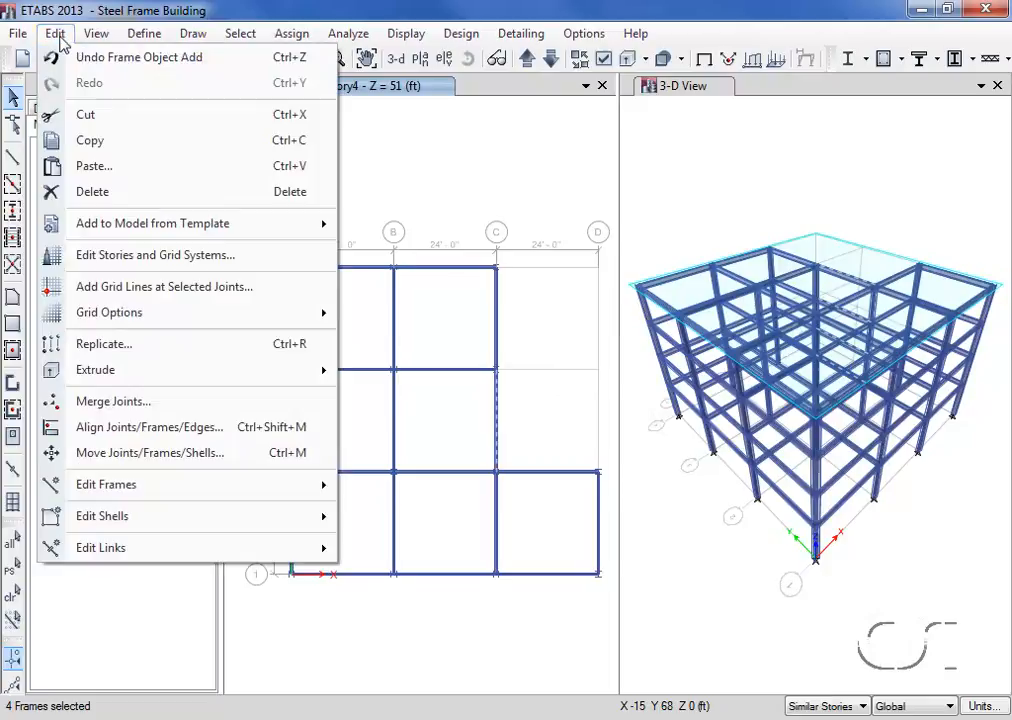
left_click(87, 194)
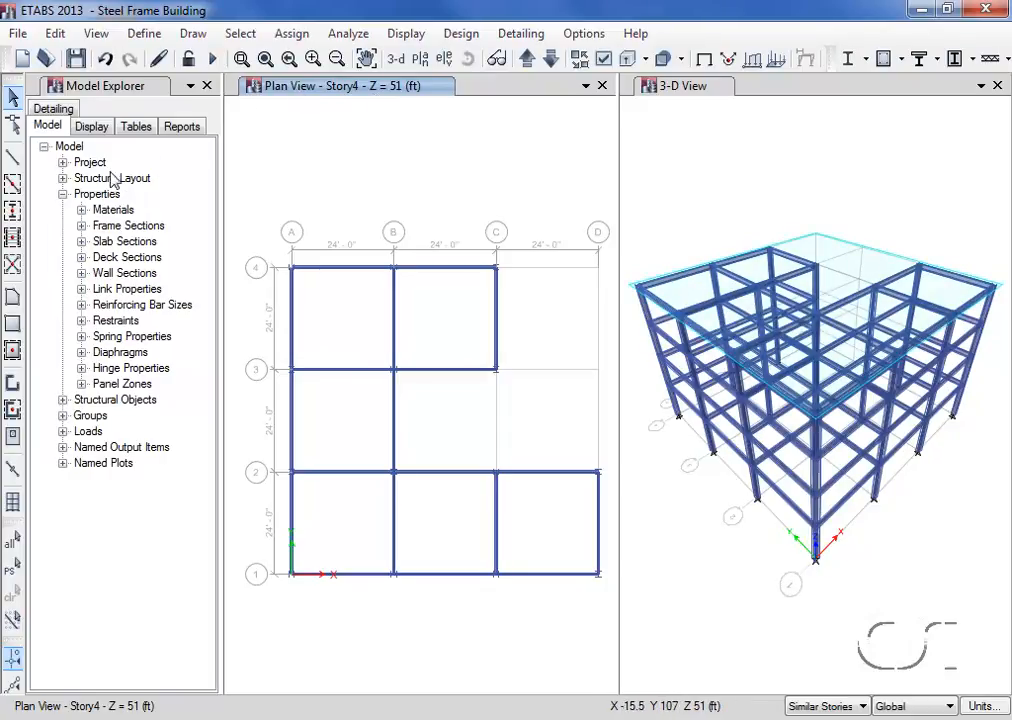
- Quick-draw three A-CompBm pinned secondary beams parallel to Y in bay C-D/1-2 and in every bay within A-C and 1-4
left_click(14, 238)
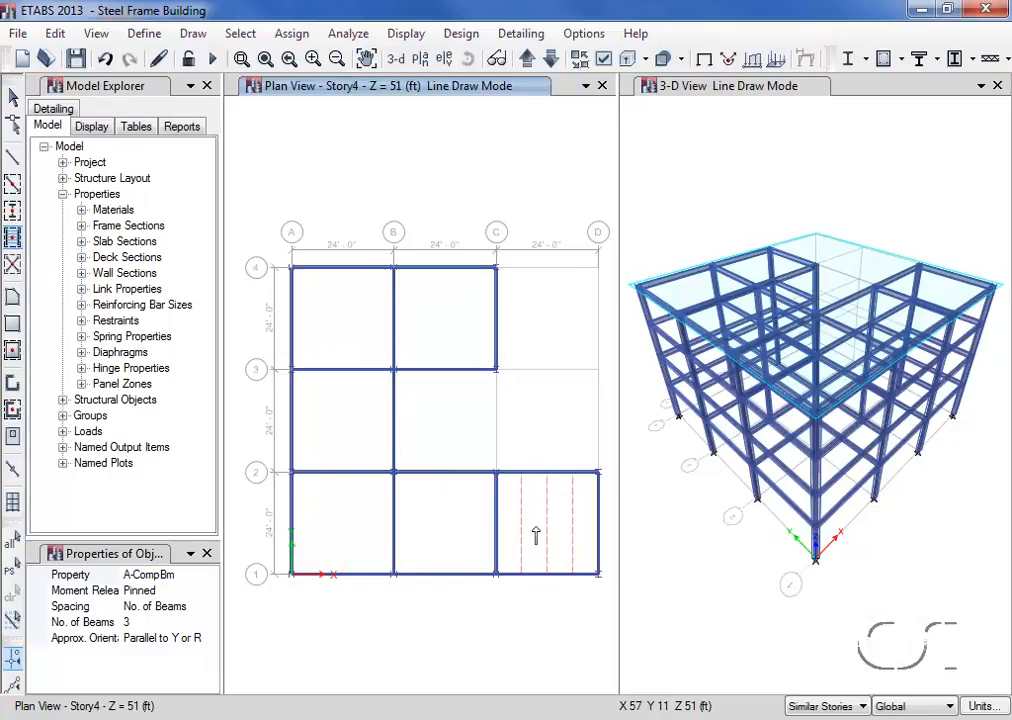
left_click(535, 537)
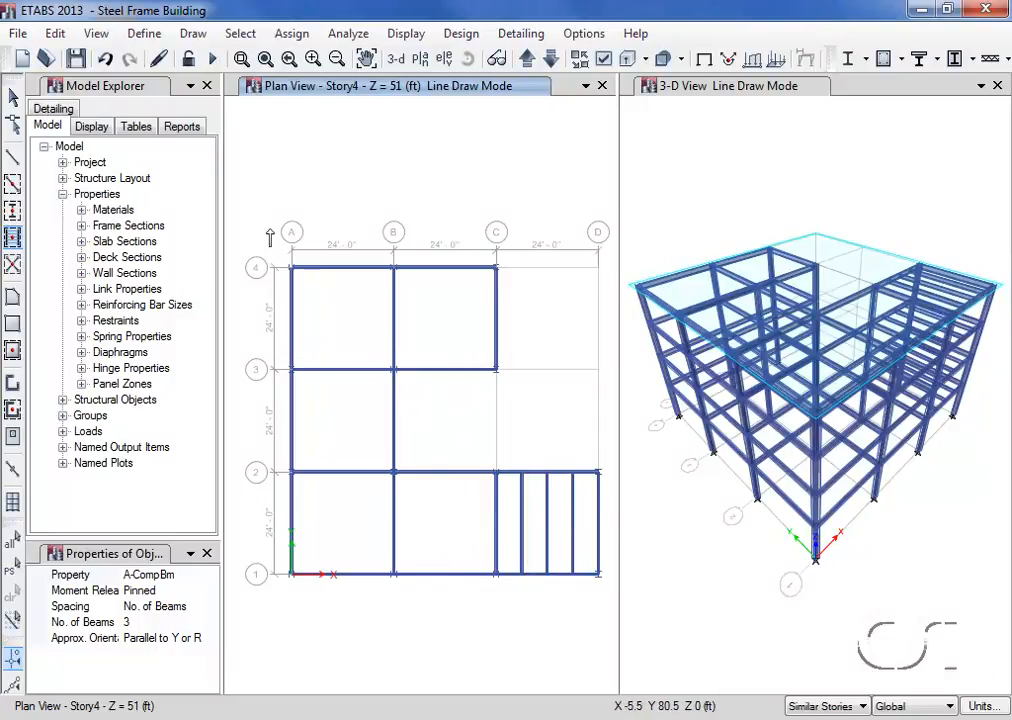
mouse_move(269, 230)
left_mouse_down()
mouse_move(294, 553)
mouse_move(328, 592)
mouse_move(438, 620)
mouse_move(521, 622)
left_mouse_up()
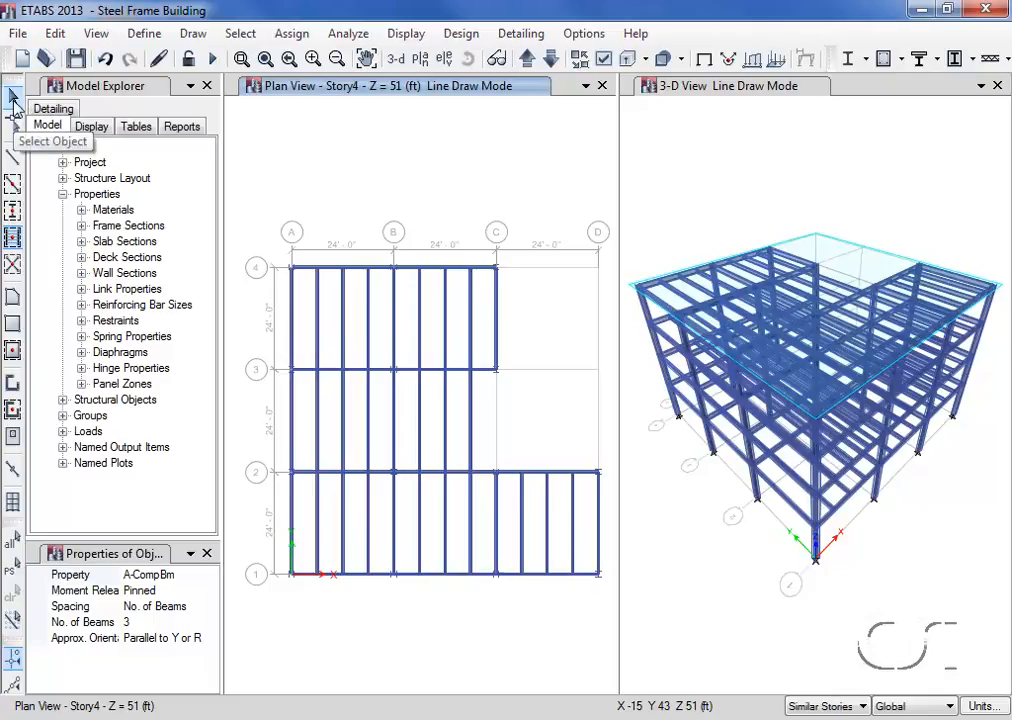
left_click(14, 100)
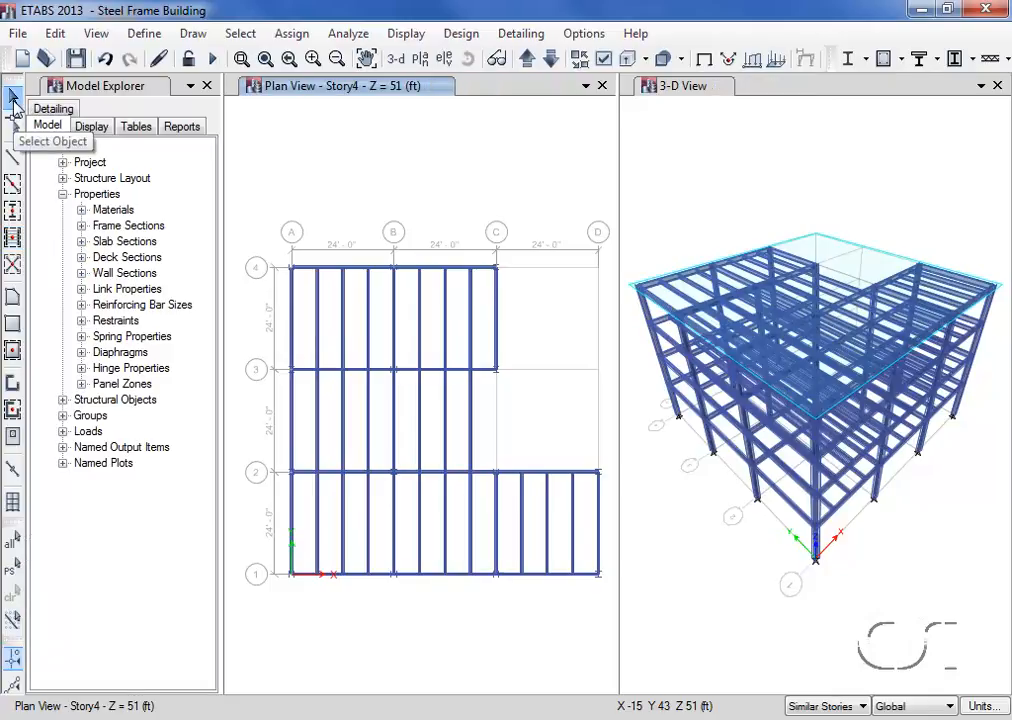
- Select the secondary beams in bay B-C/2-3 with an intersecting line and delete them
left_click(240, 33)
mouse_move(262, 60)
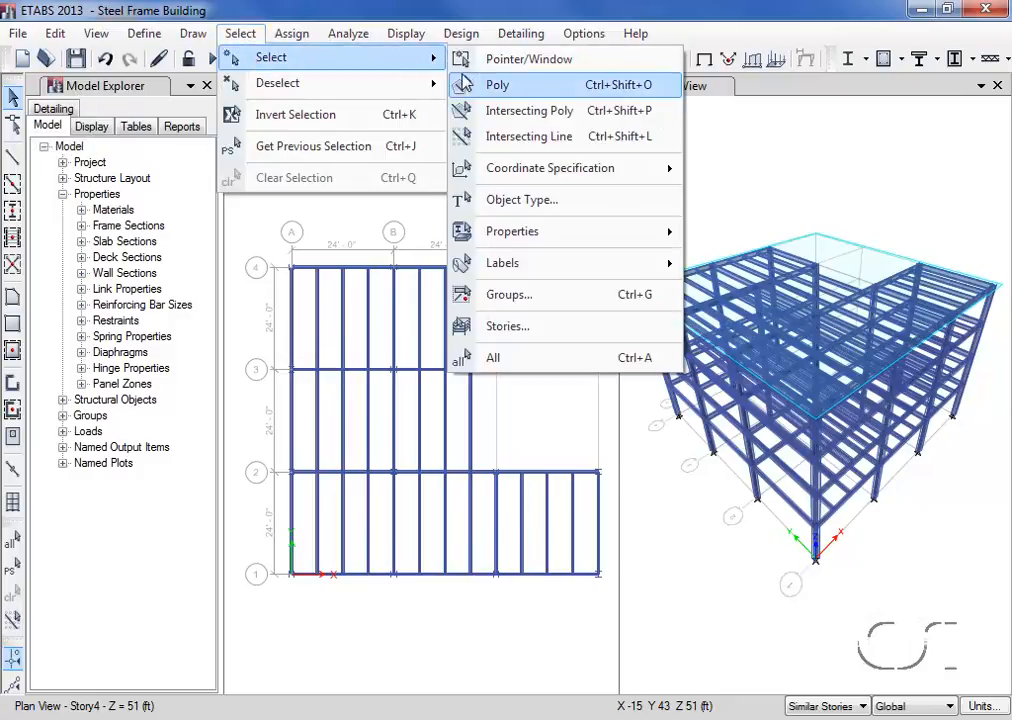
left_click(528, 140)
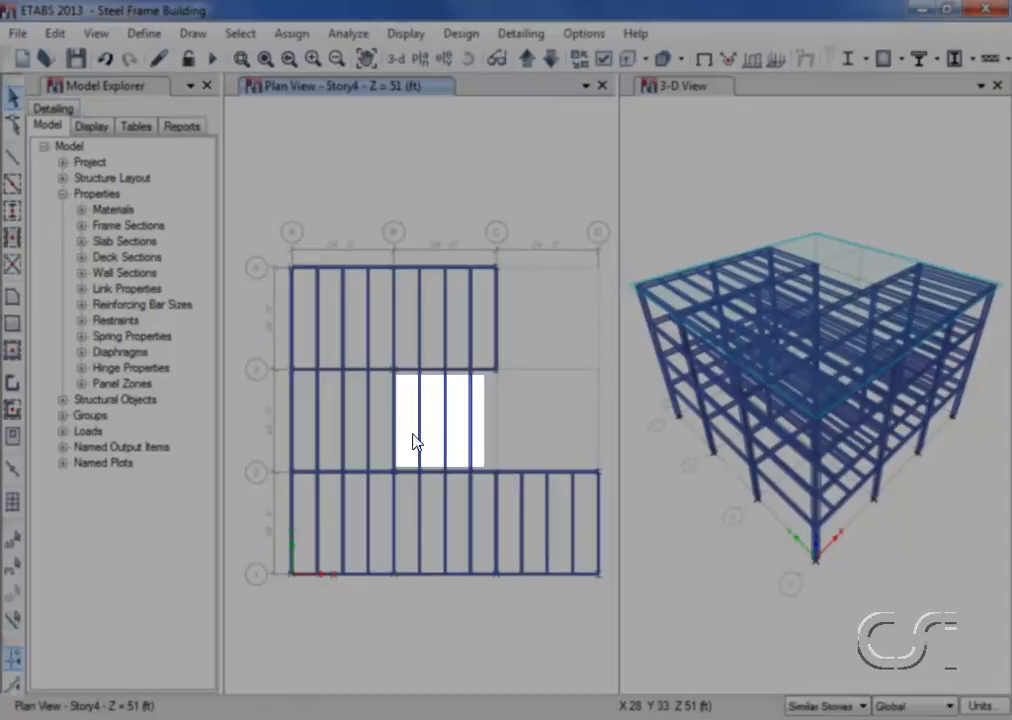
left_click(409, 433)
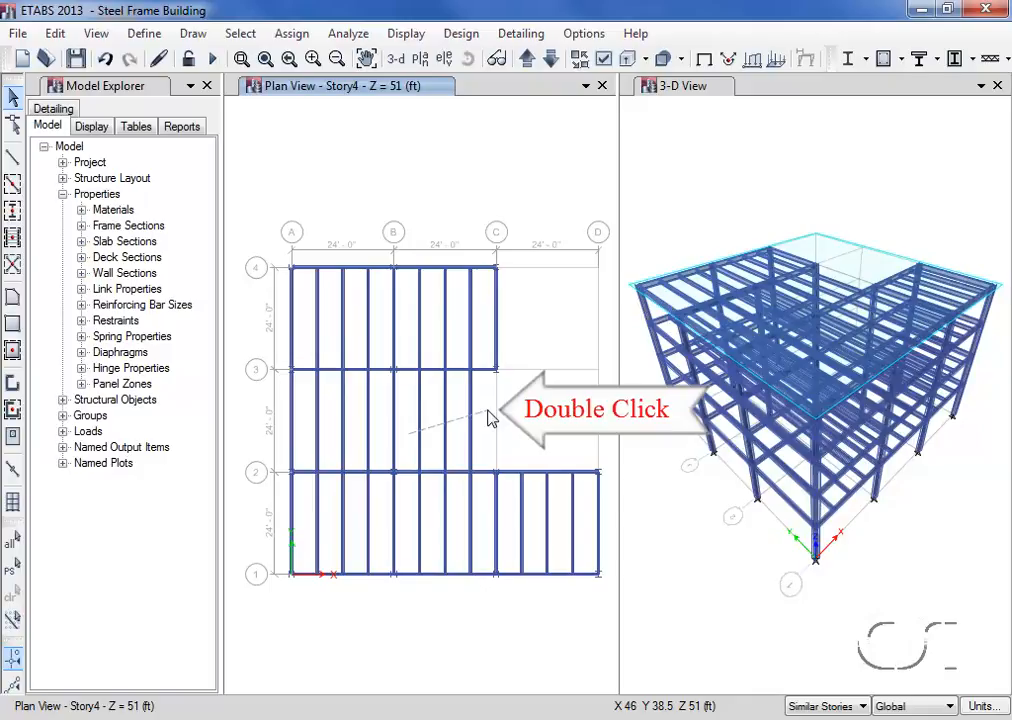
double_click(490, 418)
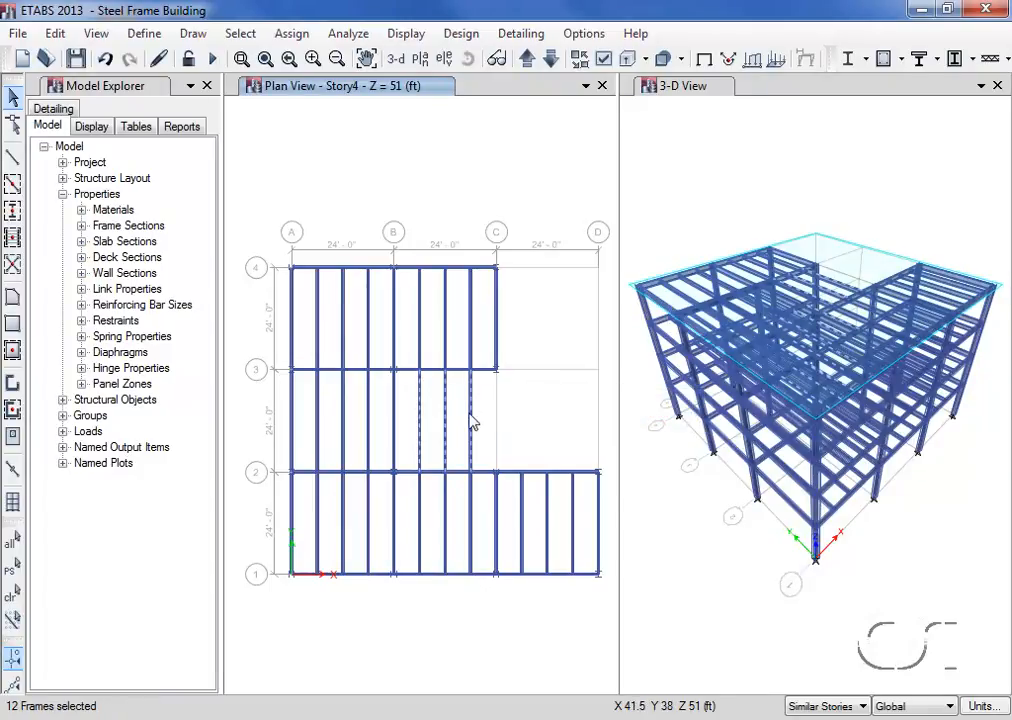
left_click(55, 34)
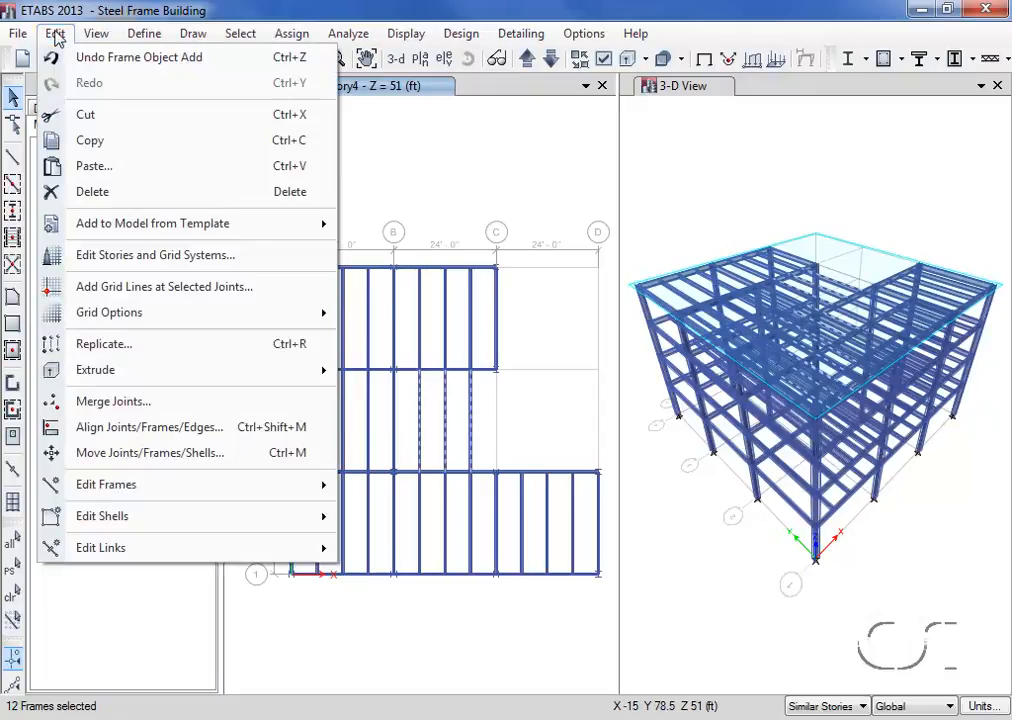
left_click(120, 197)
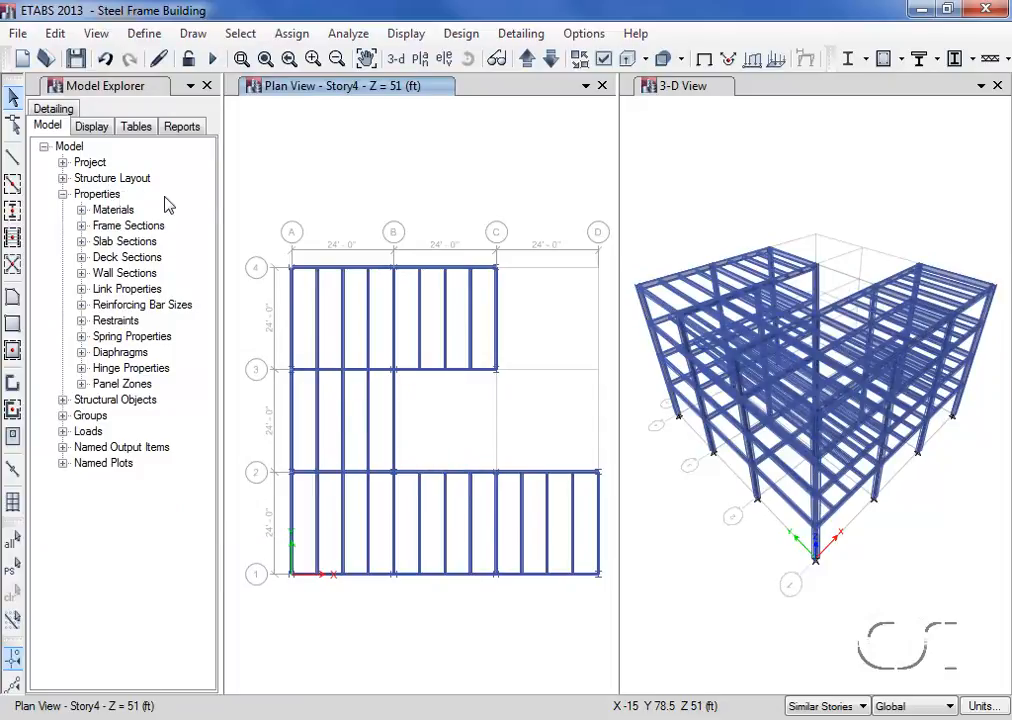
- Turn off Extrude Frames in the view options for all windows
left_click(603, 61)
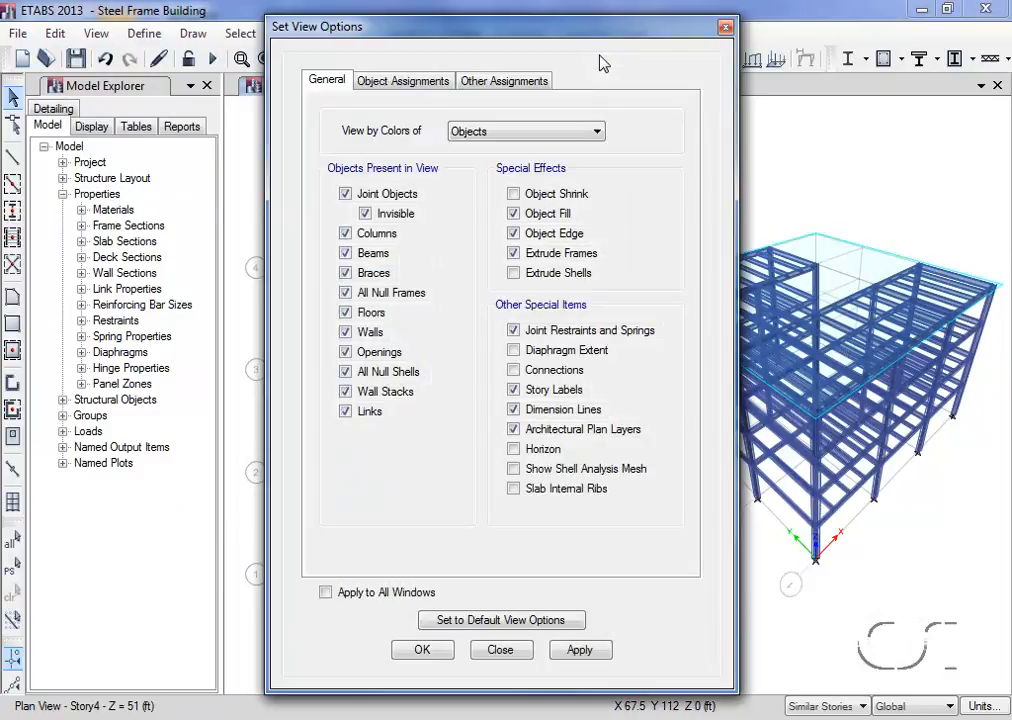
left_click(513, 254)
left_click(325, 592)
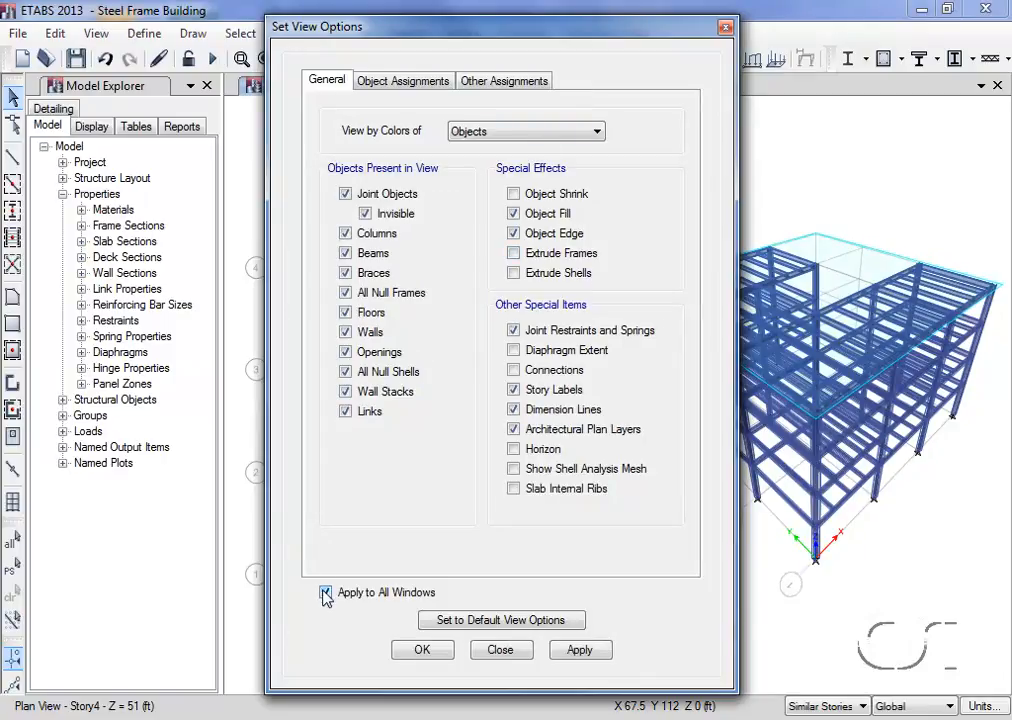
left_click(420, 651)
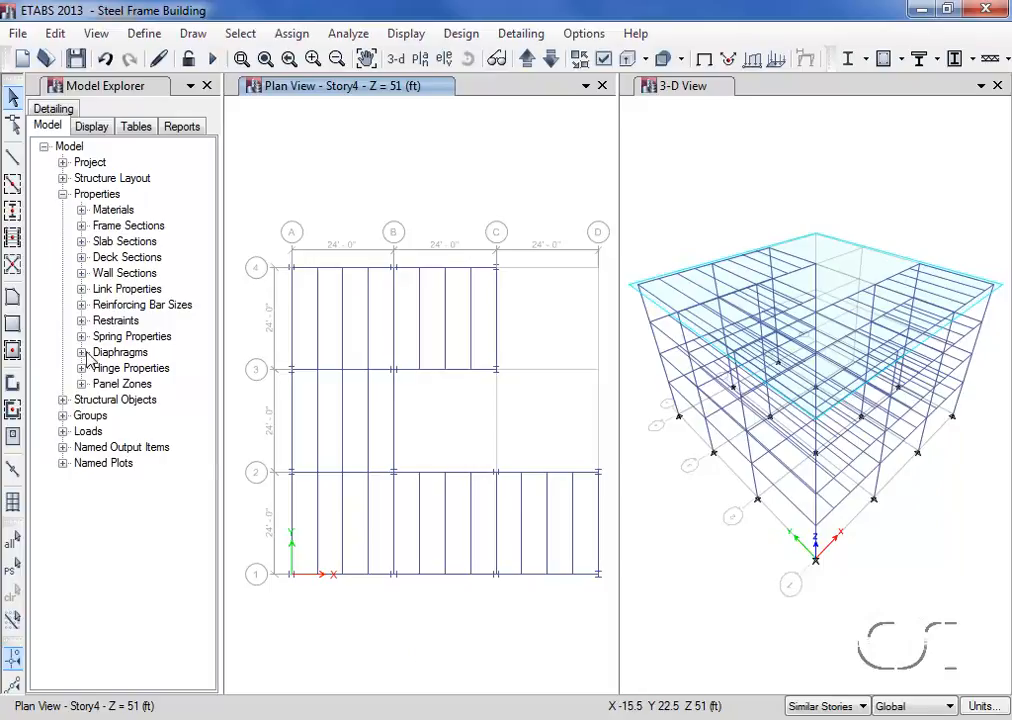
- Draw a Deck1 floor on the Story4 plan through grid points A1, A4, C4, C3, B3, B2, D2 and D1
left_click(12, 298)
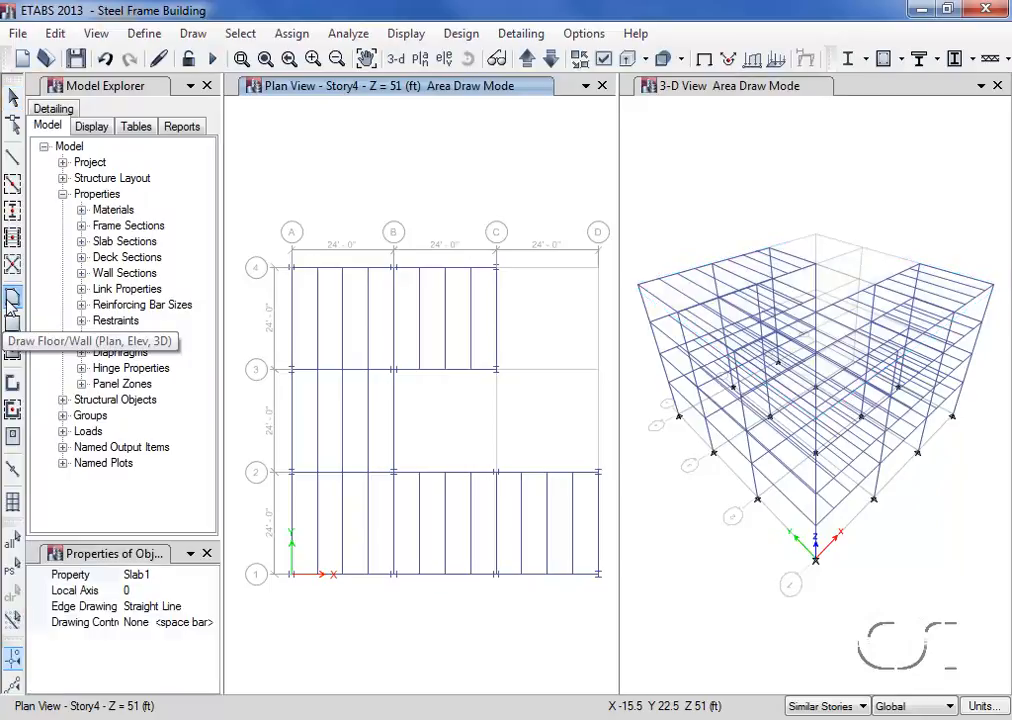
left_click(133, 574)
left_click(210, 575)
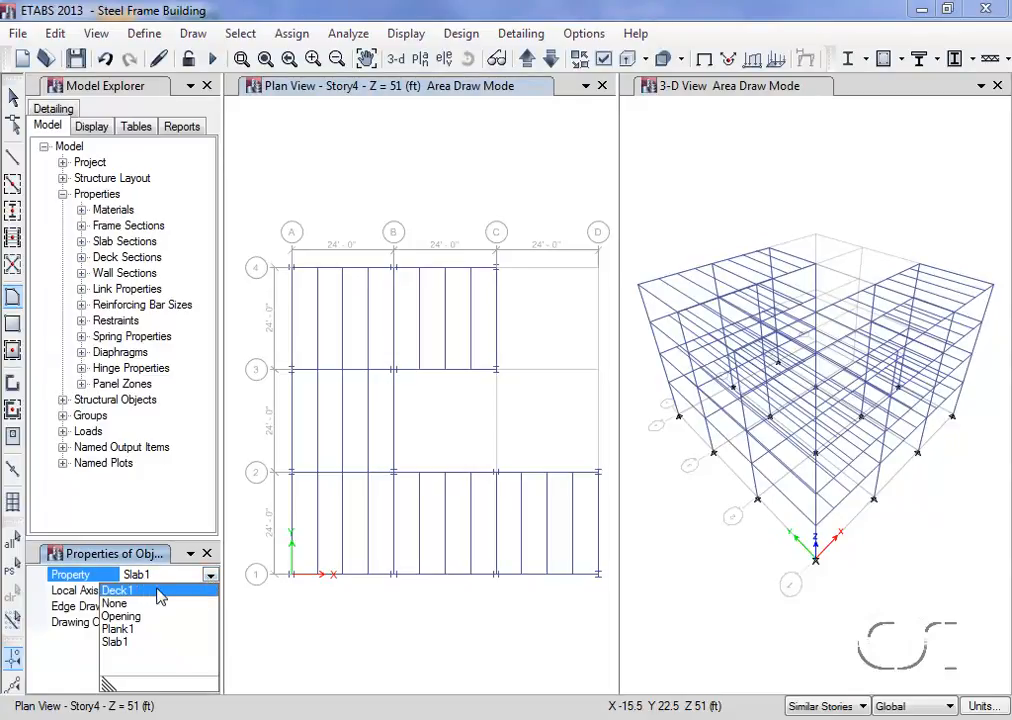
left_click(118, 590)
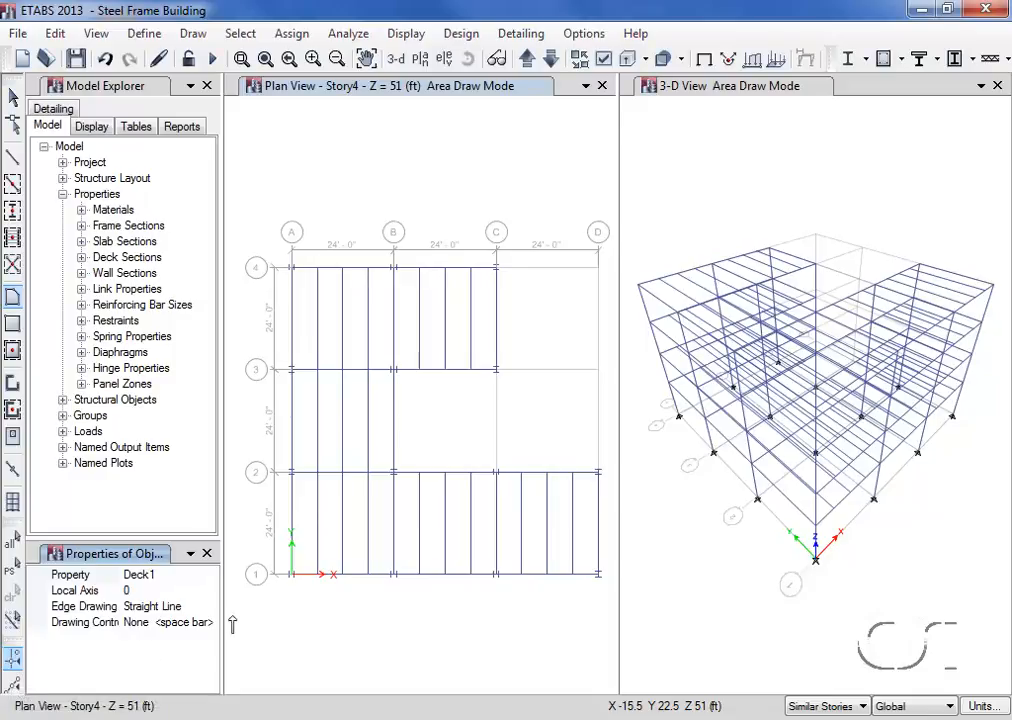
left_click(290, 577)
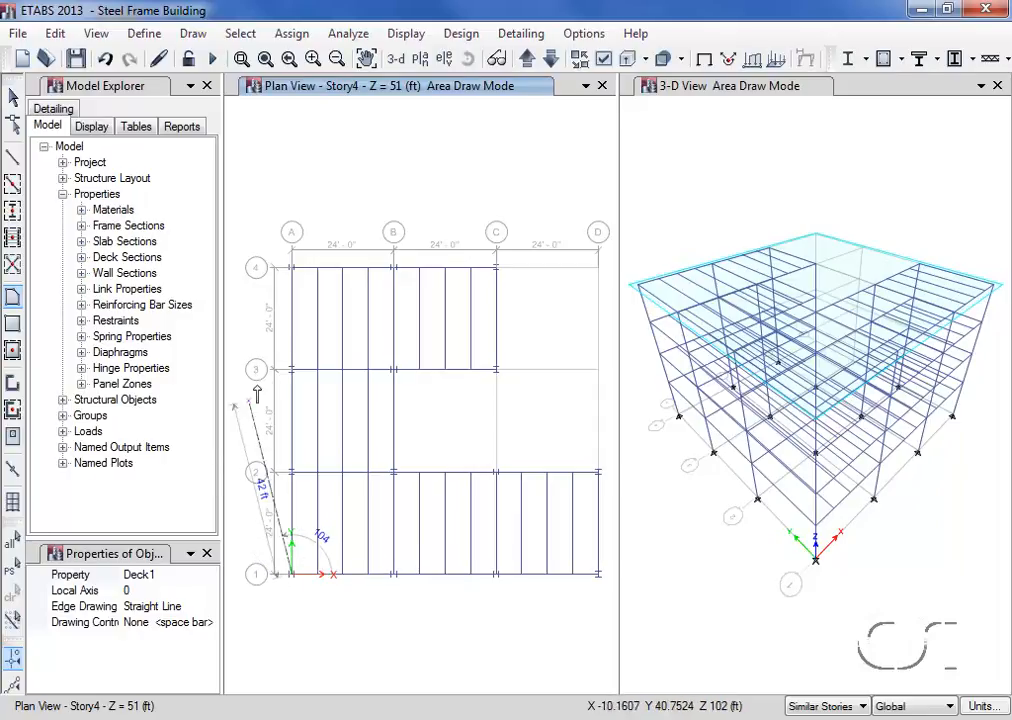
left_click(292, 268)
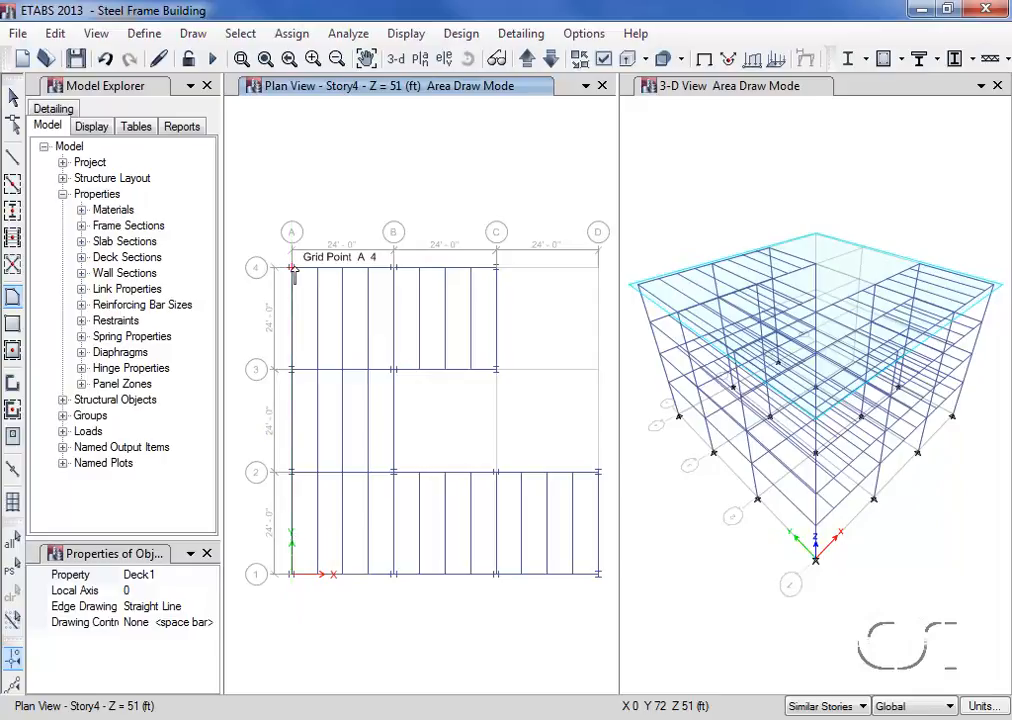
left_click(495, 268)
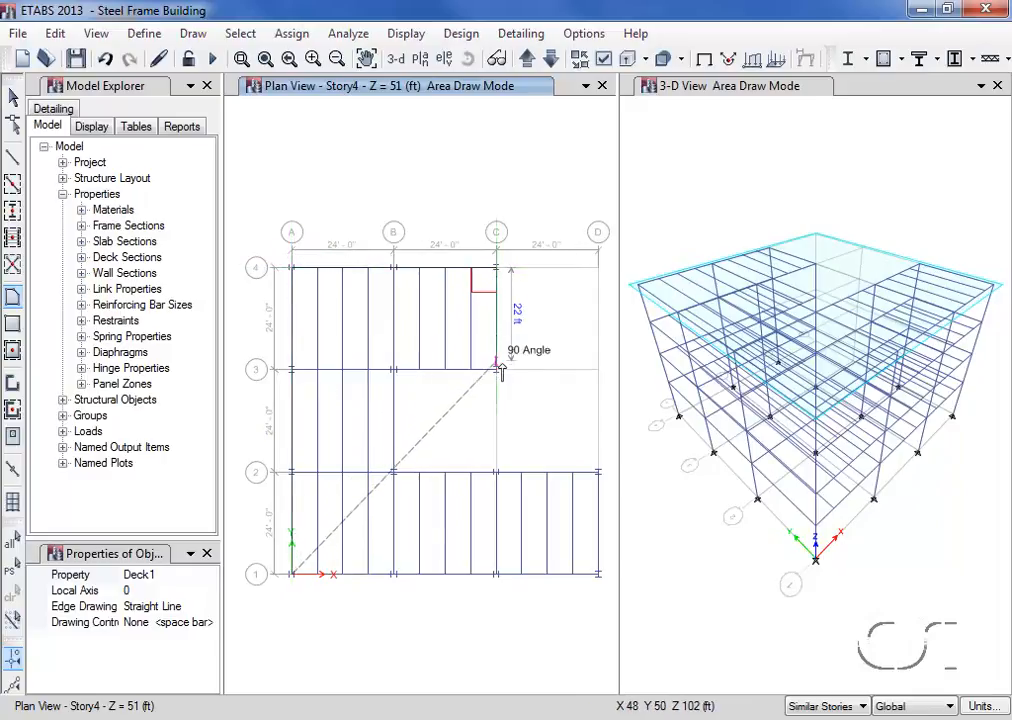
left_click(496, 369)
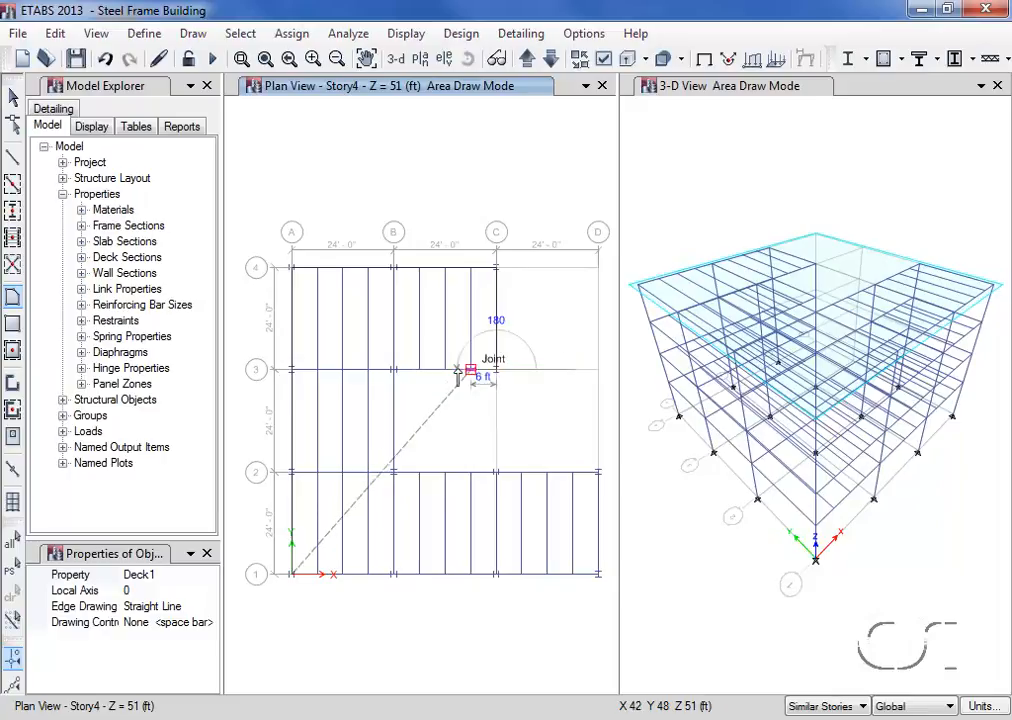
left_click(391, 370)
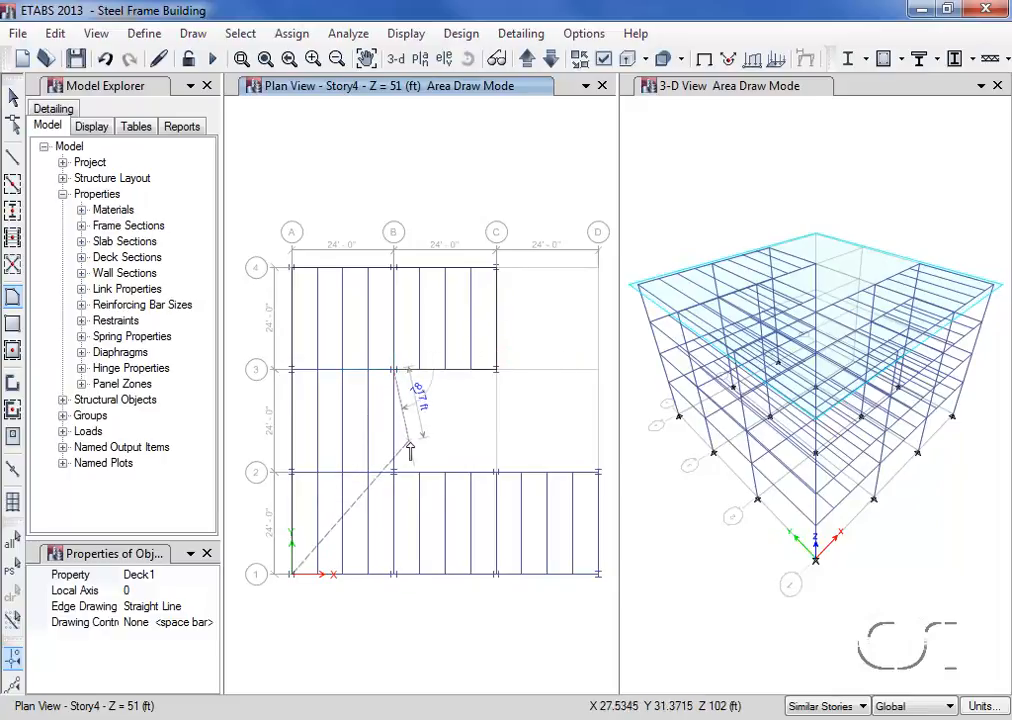
left_click(392, 471)
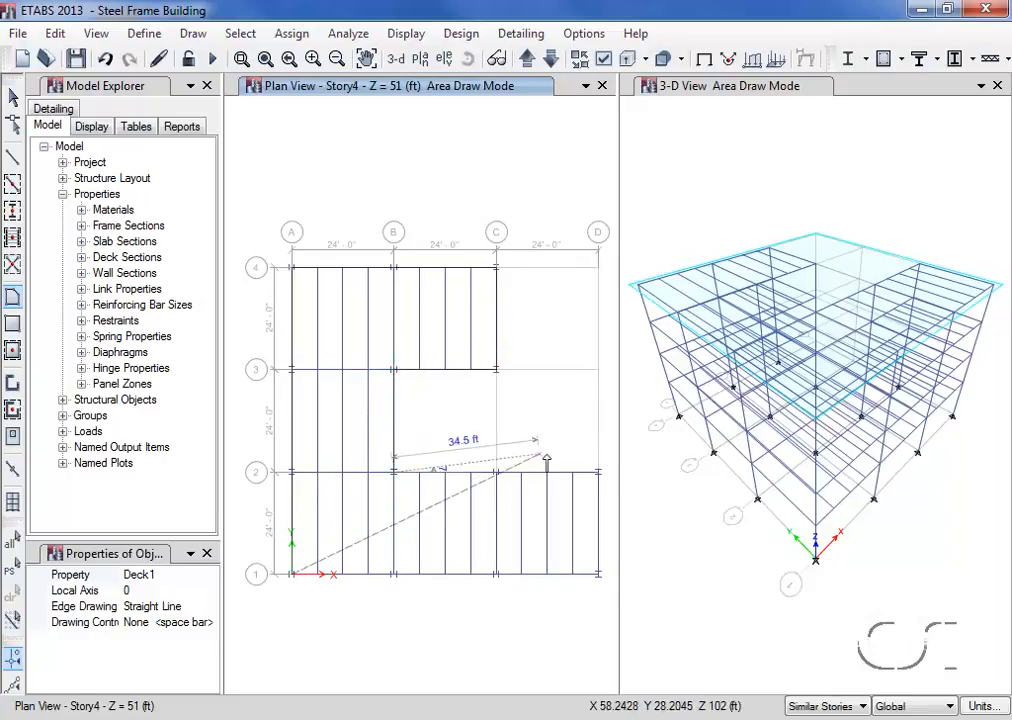
left_click(598, 471)
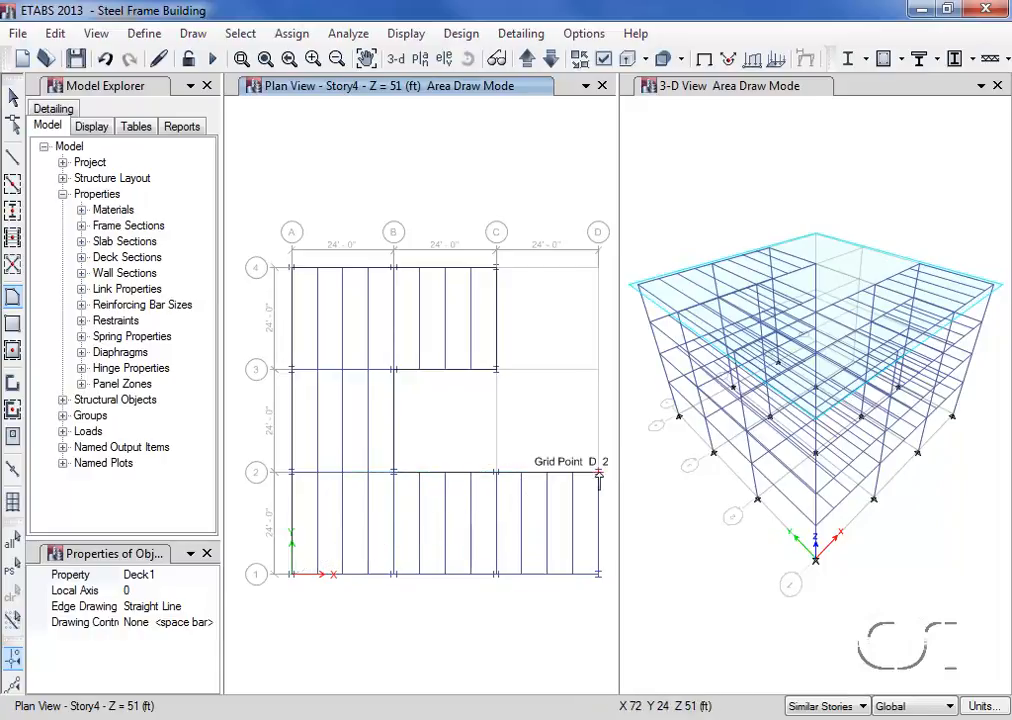
left_click(598, 575)
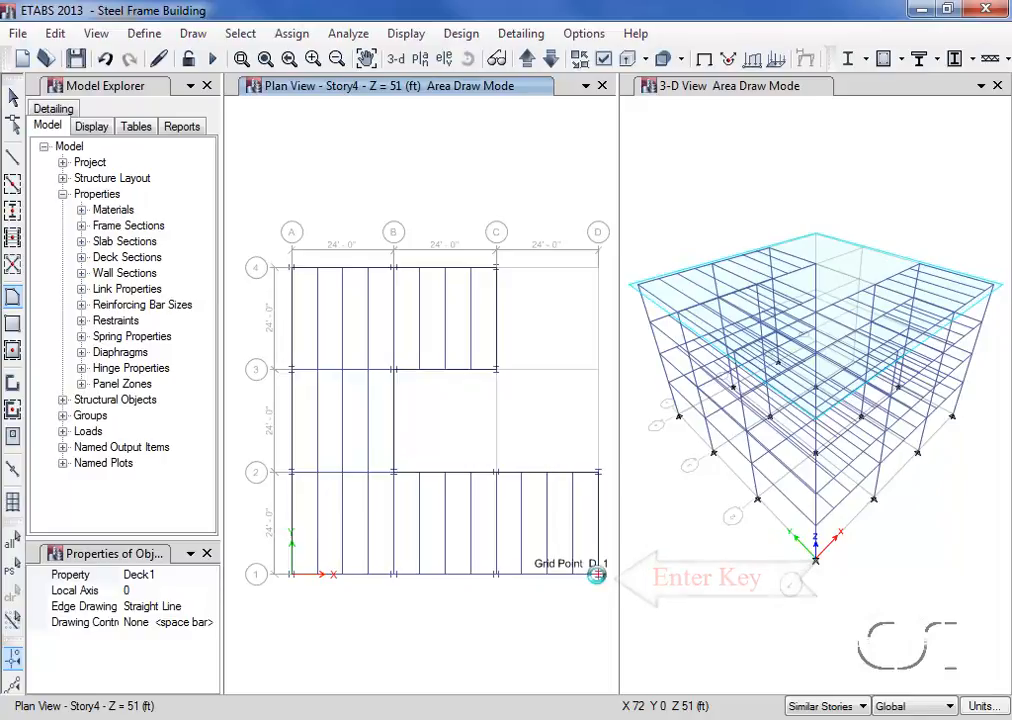
key("Return")
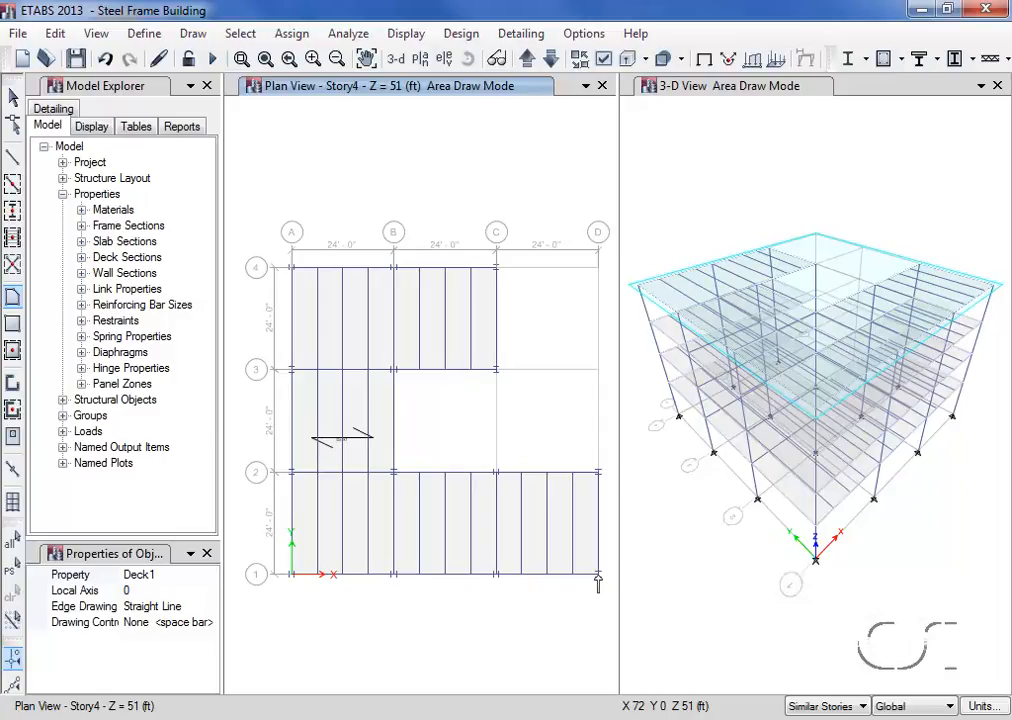
left_click(13, 97)
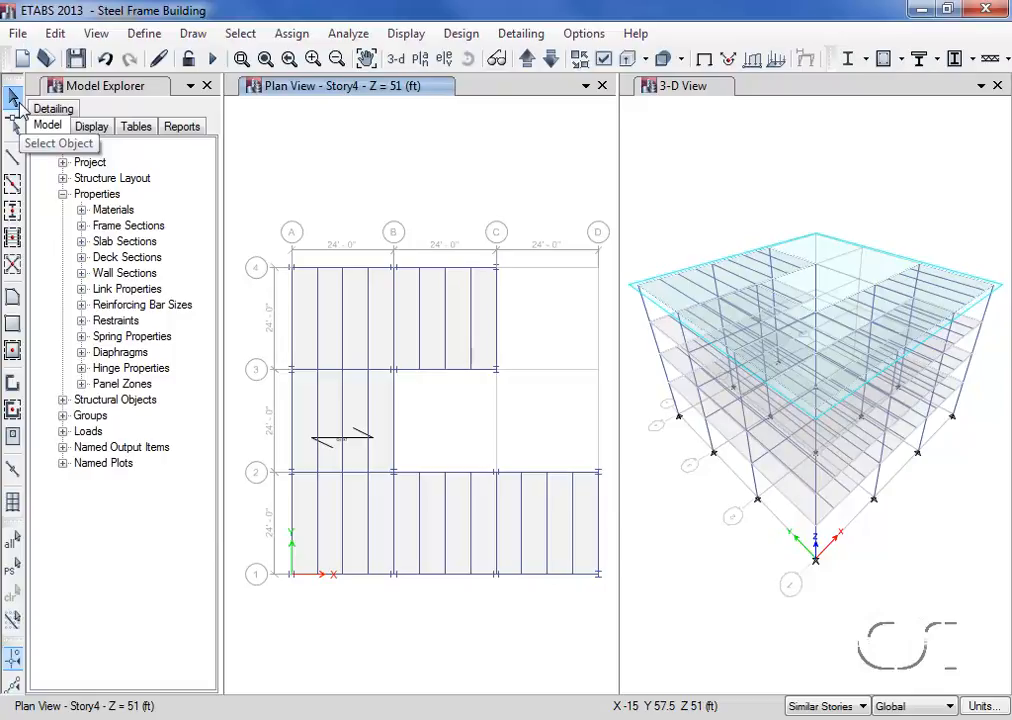
- Set the slab depth of the Deck1 deck section to 3 in
left_click(143, 34)
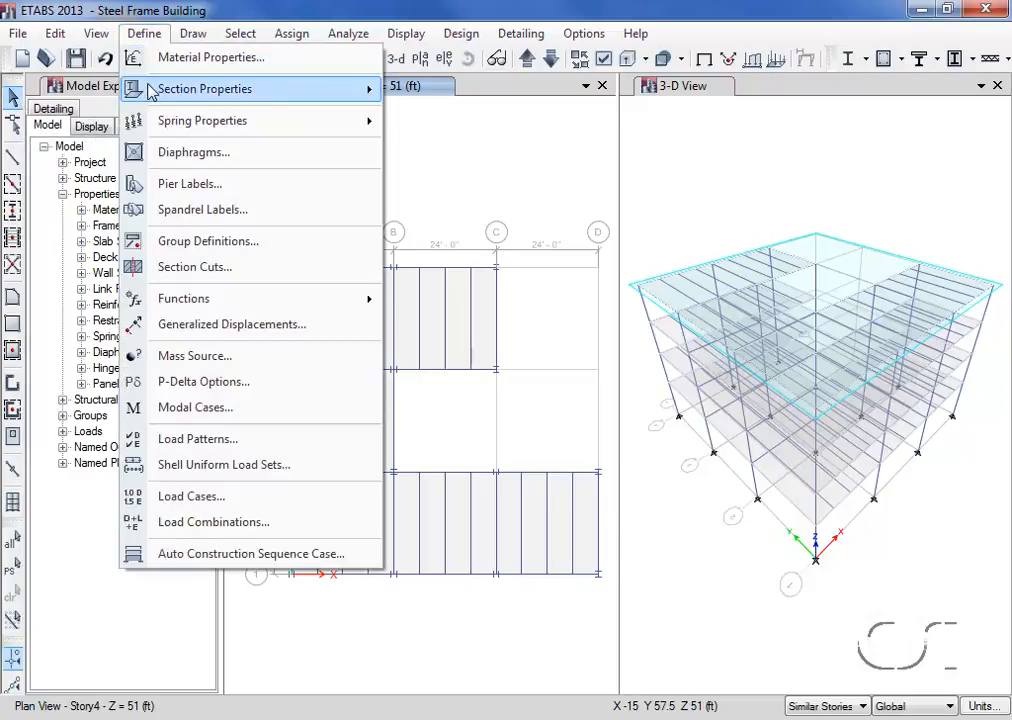
mouse_move(250, 90)
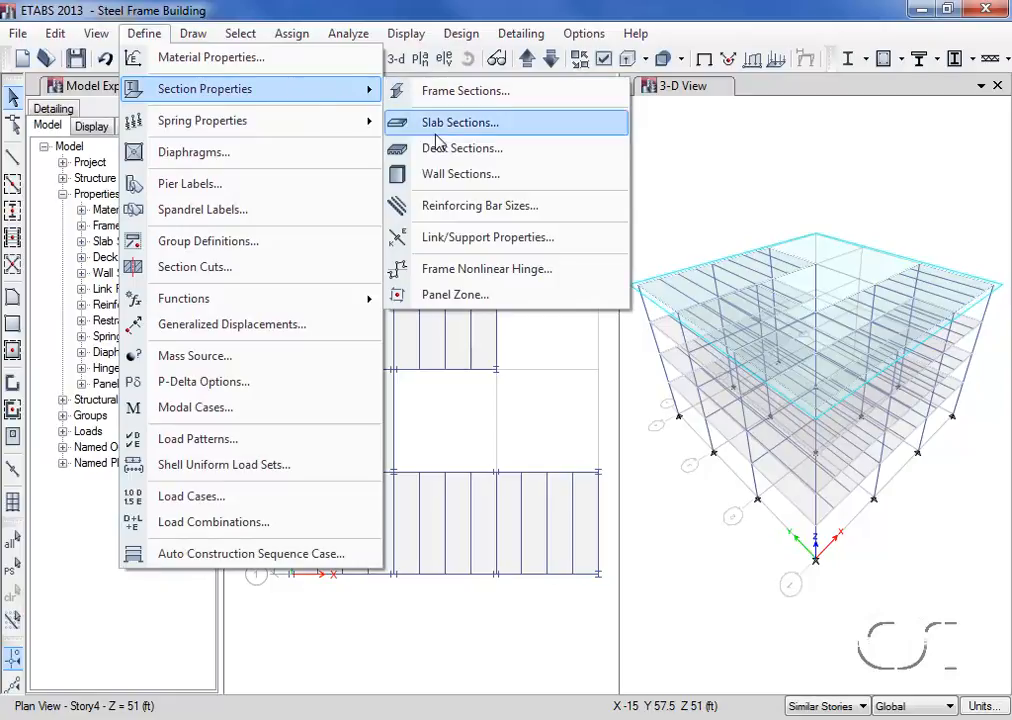
left_click(525, 152)
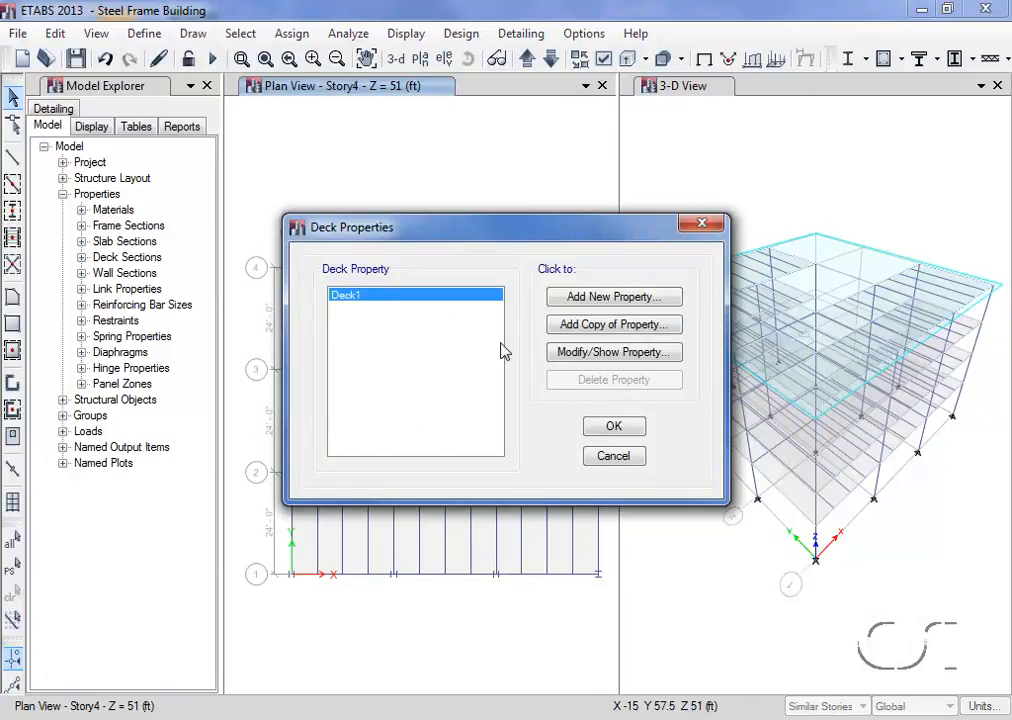
left_click(632, 355)
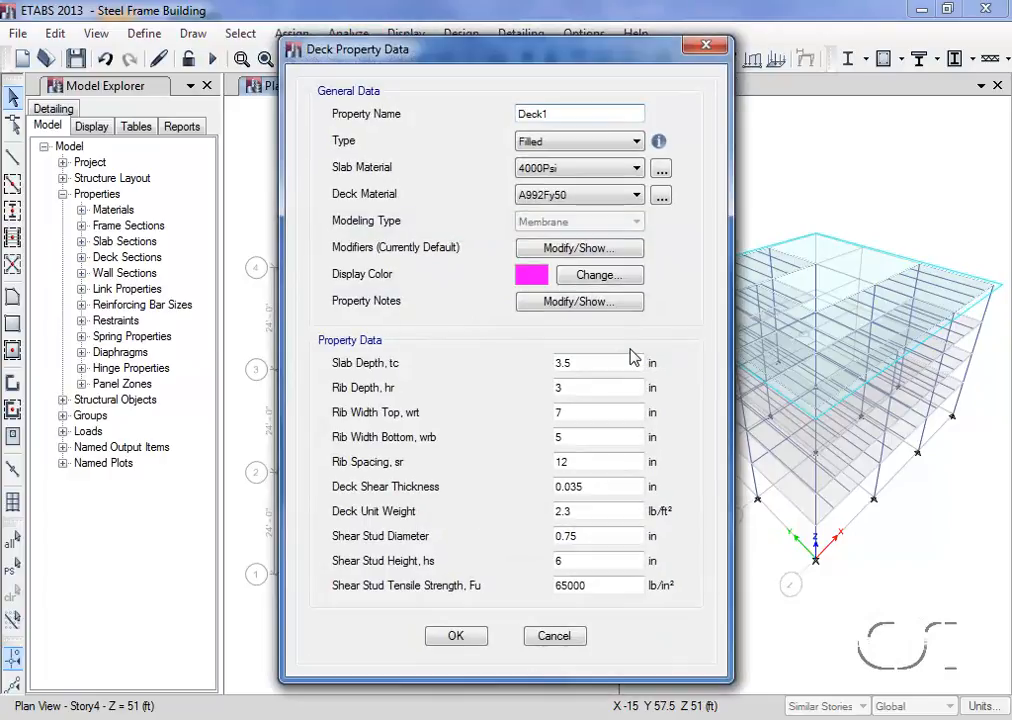
mouse_move(659, 143)
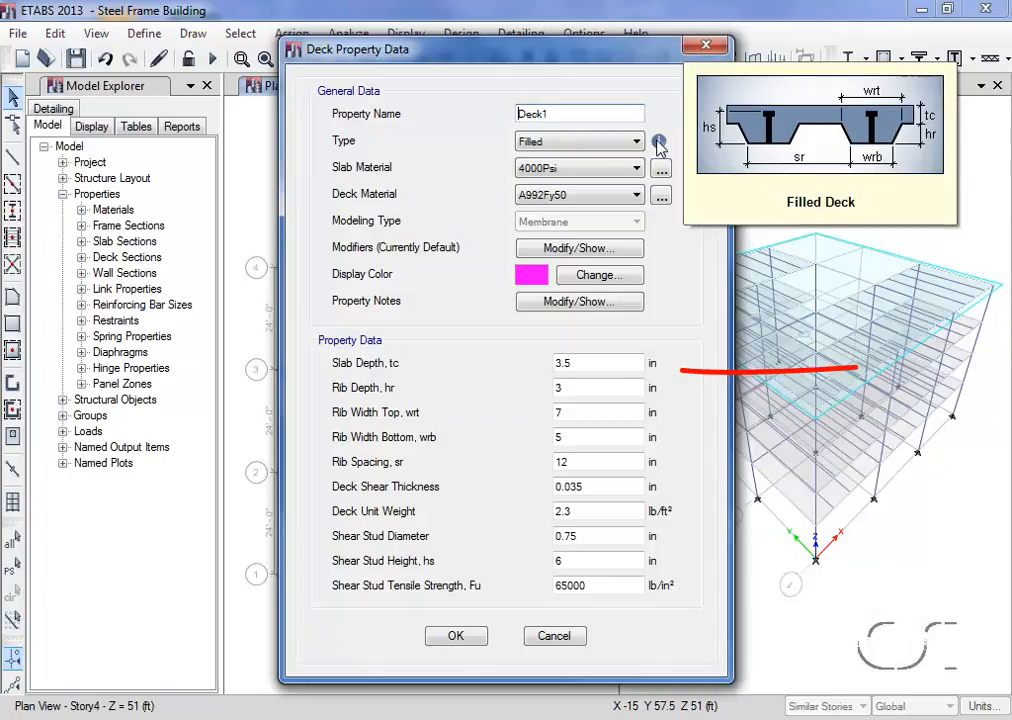
double_click(591, 361)
type("3")
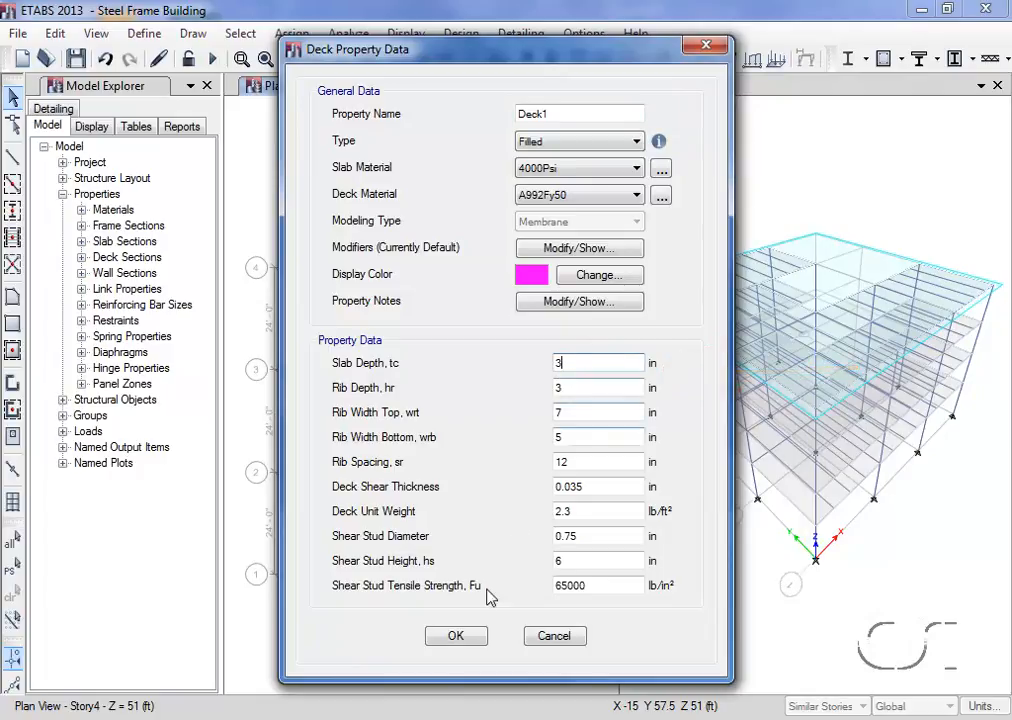
left_click(458, 637)
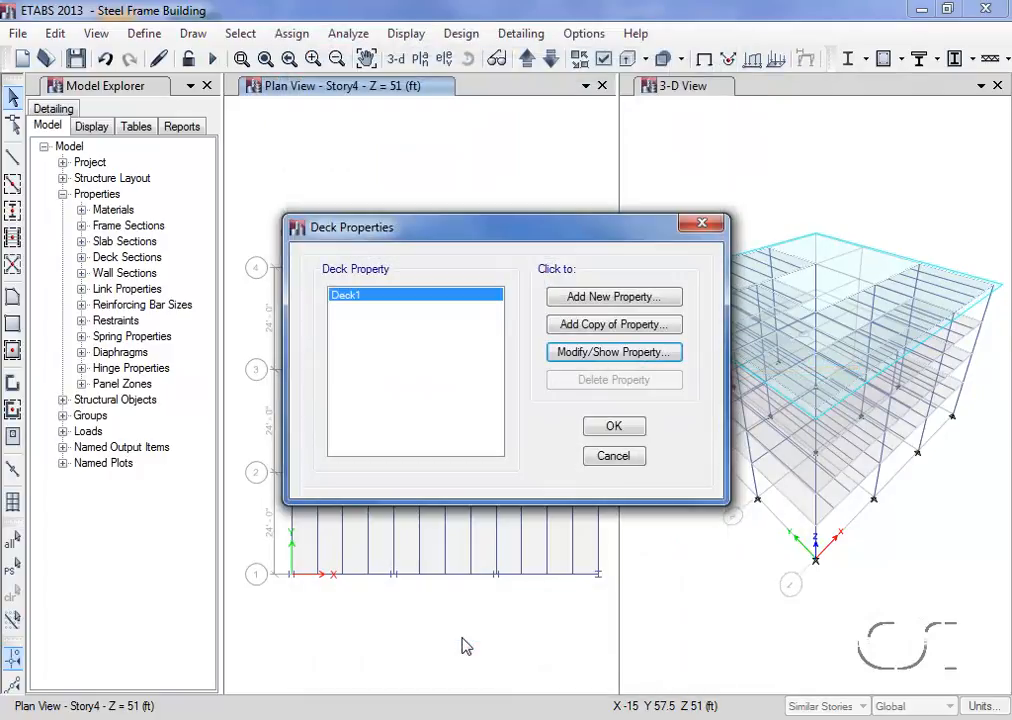
left_click(614, 428)
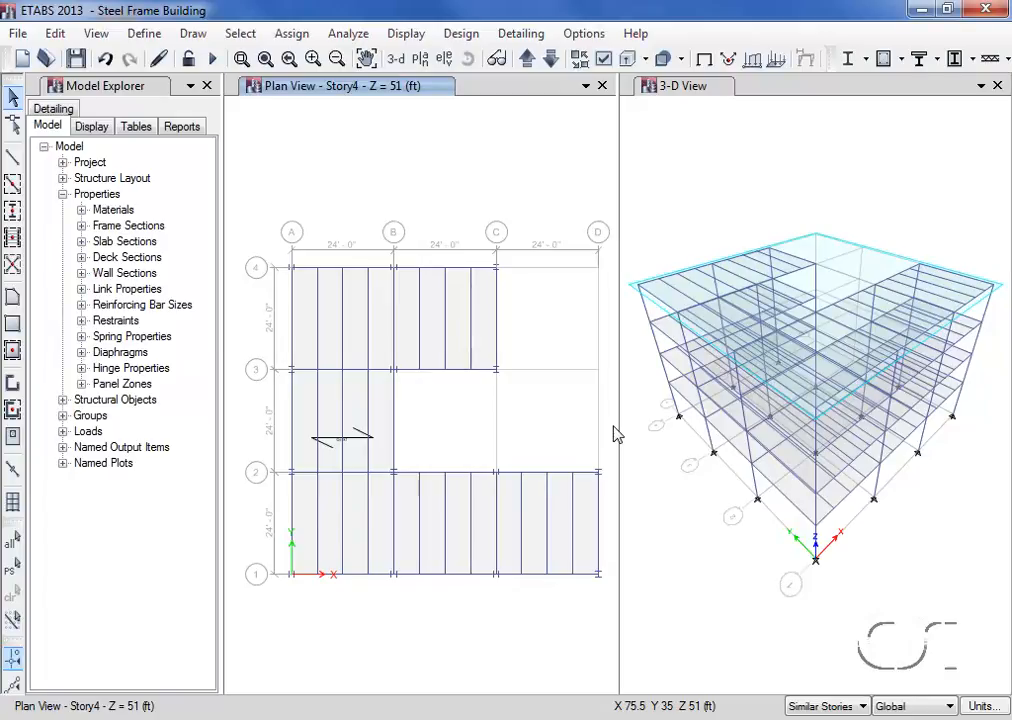
- Auto-draw cladding around the whole building using the floors
left_click(194, 34)
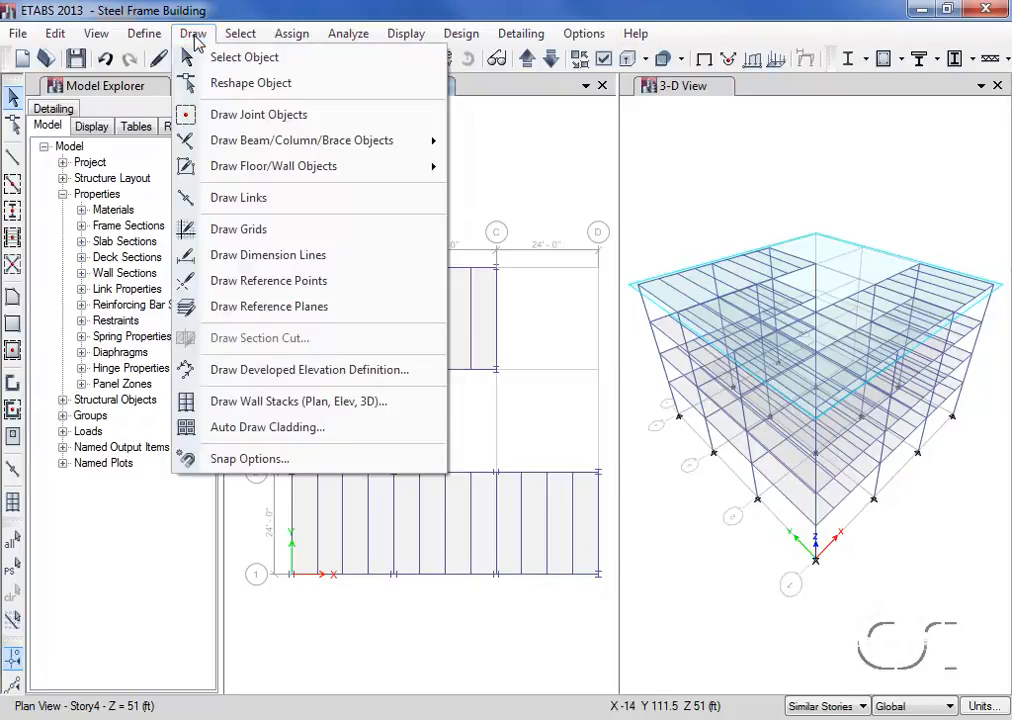
left_click(279, 437)
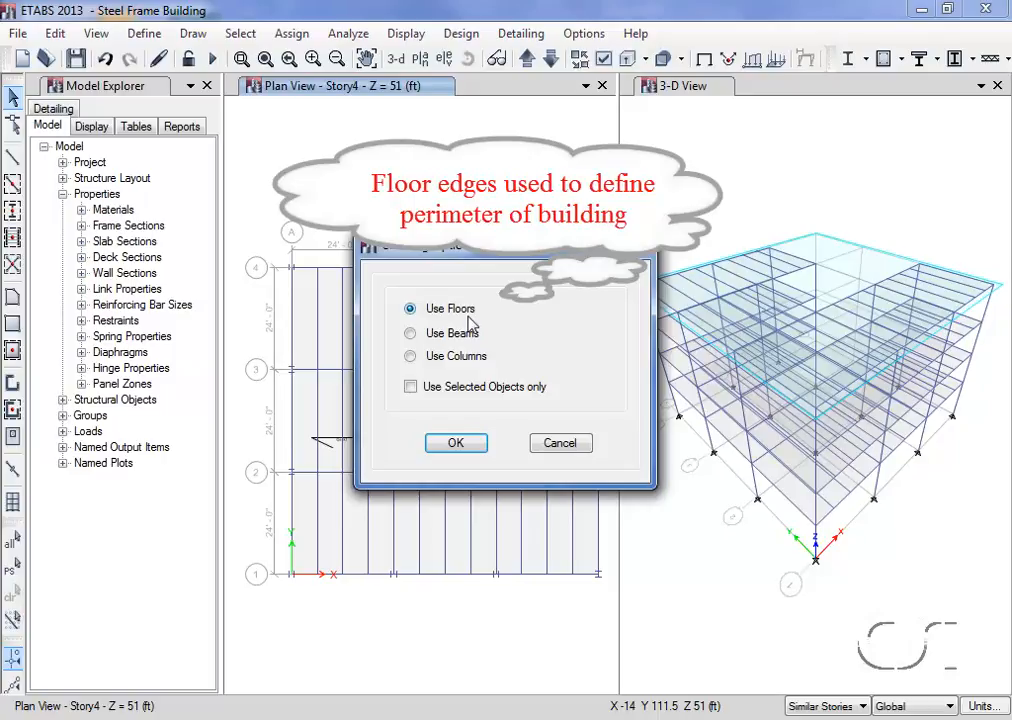
left_click(455, 445)
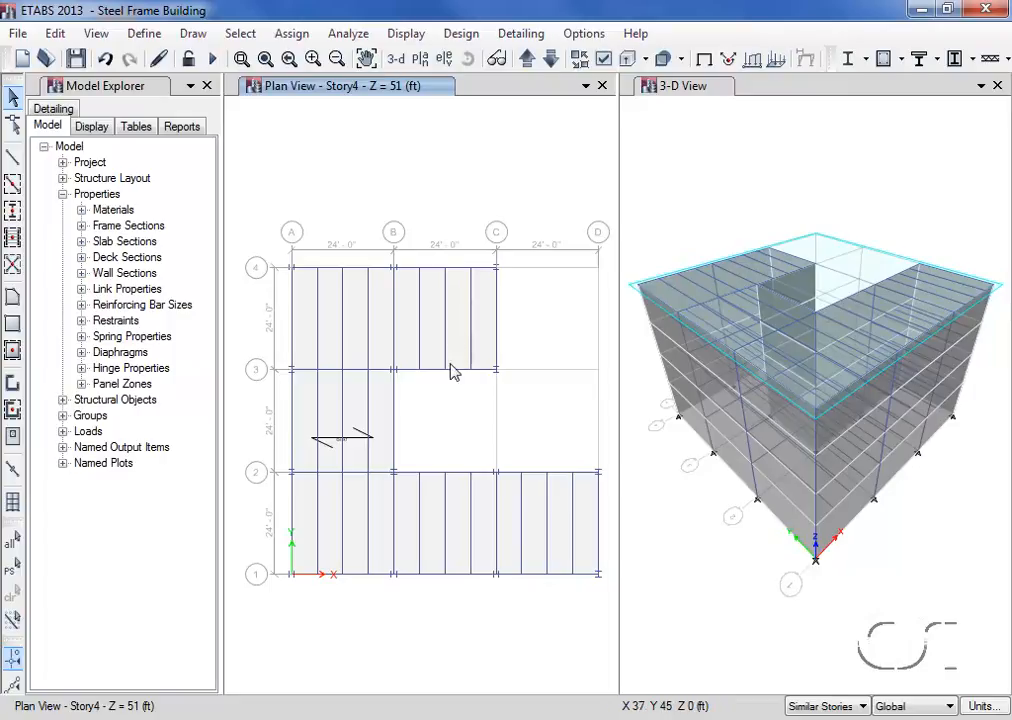
- Examine the assignments of the Story4 cladding object in elevation view A, and return to the Story4 plan view
left_click(445, 60)
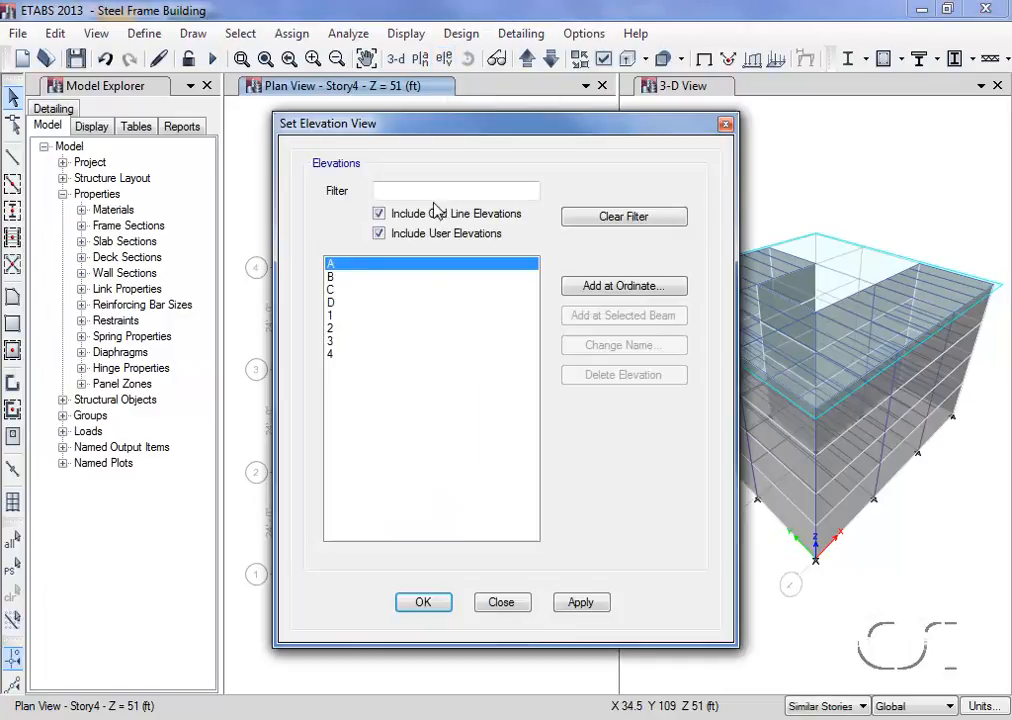
left_click(419, 604)
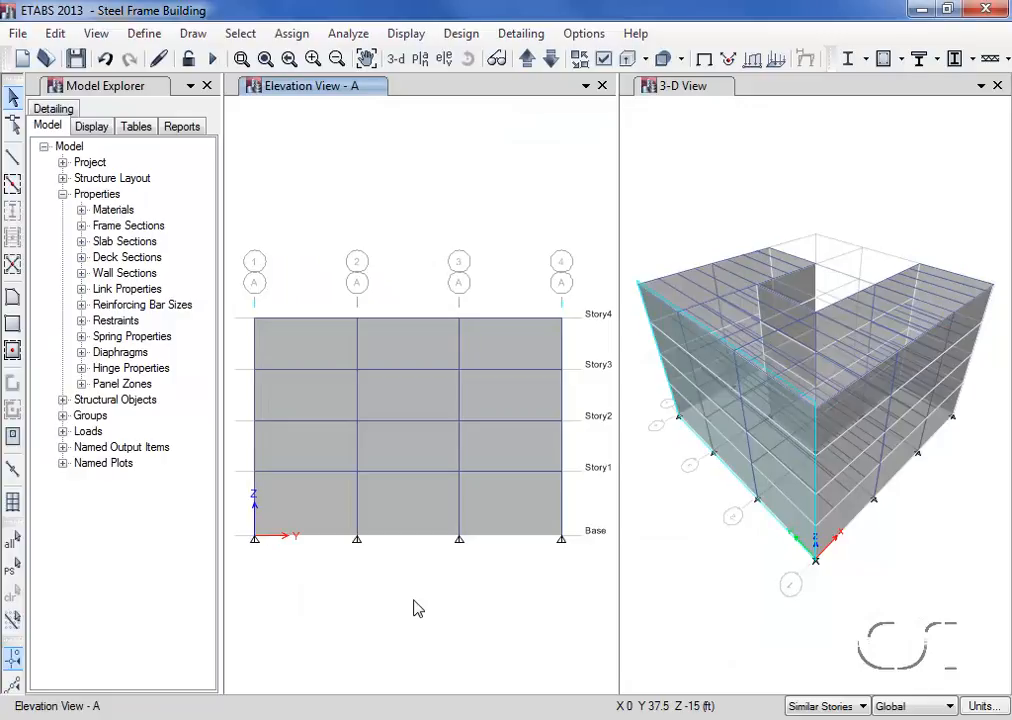
right_click(414, 355)
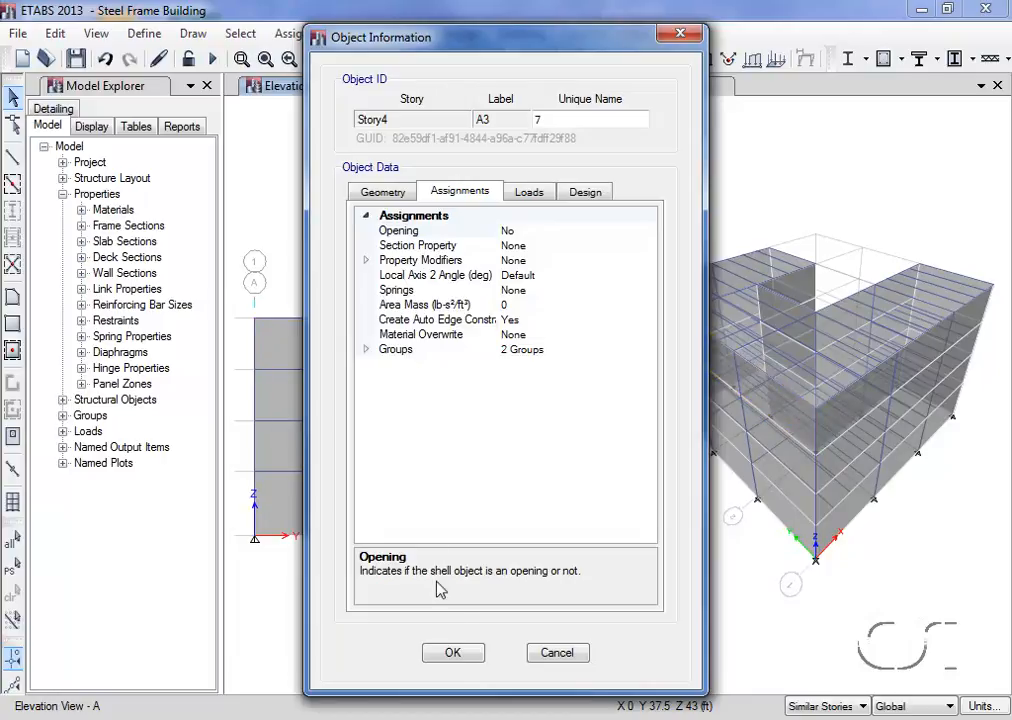
left_click(452, 654)
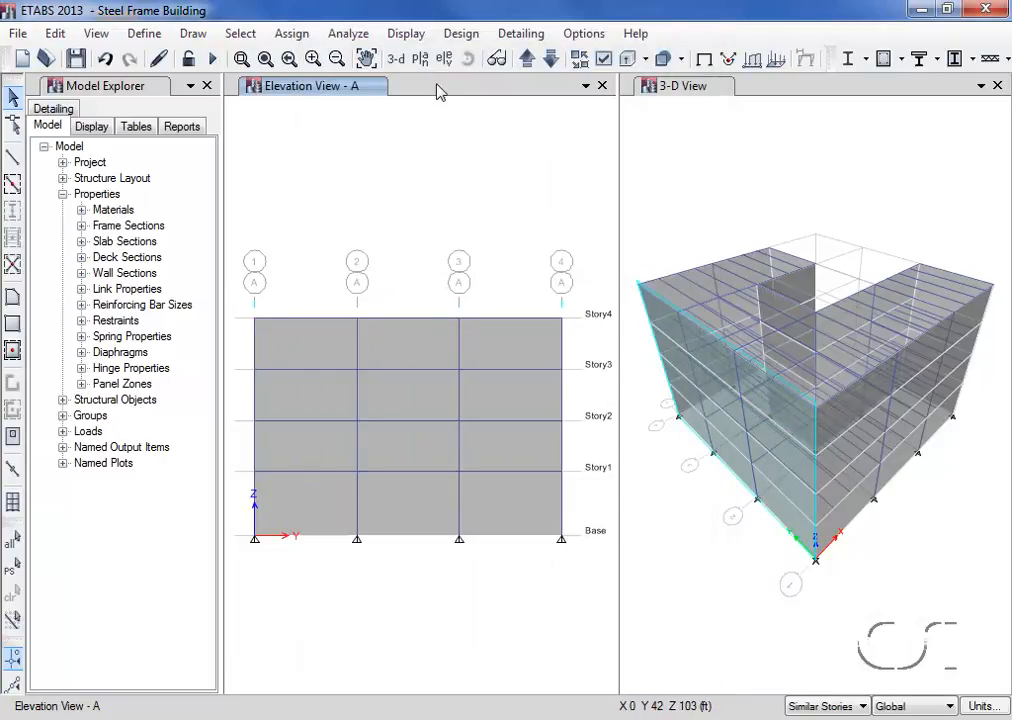
left_click(421, 60)
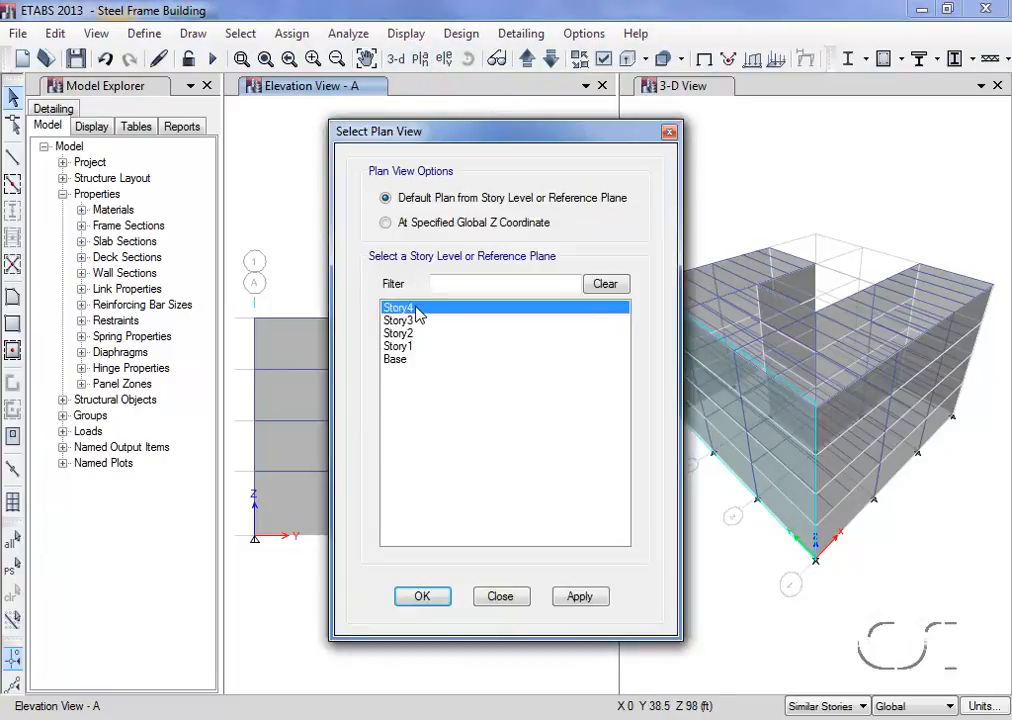
left_click(421, 596)
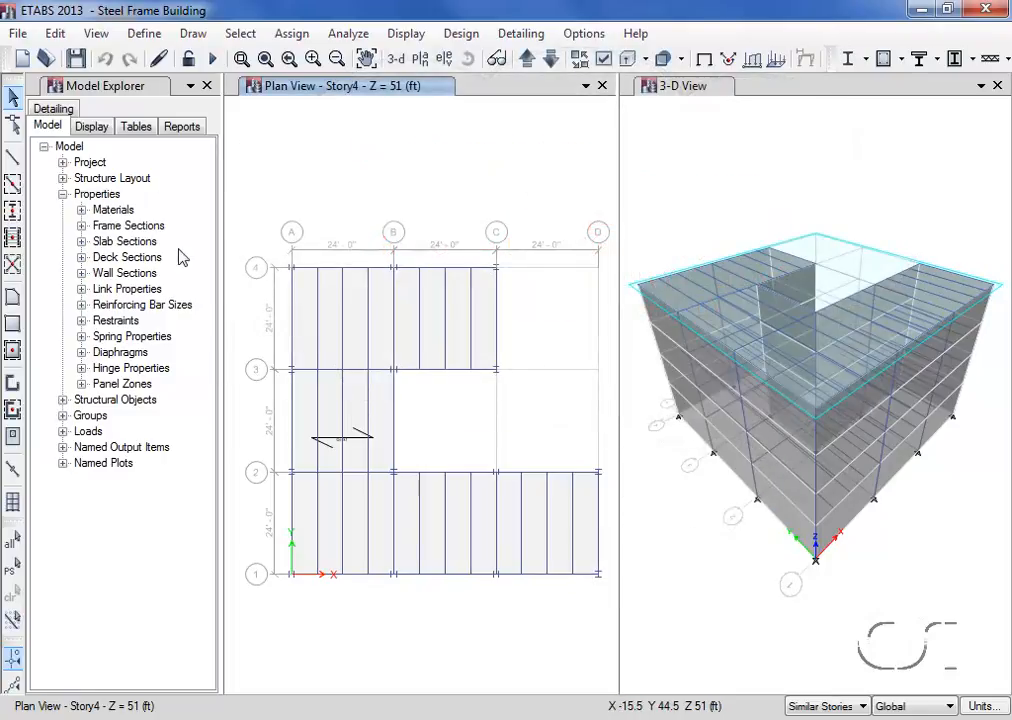
- In the load pattern definitions, change the Live pattern's type to Reducible Live
left_click(144, 34)
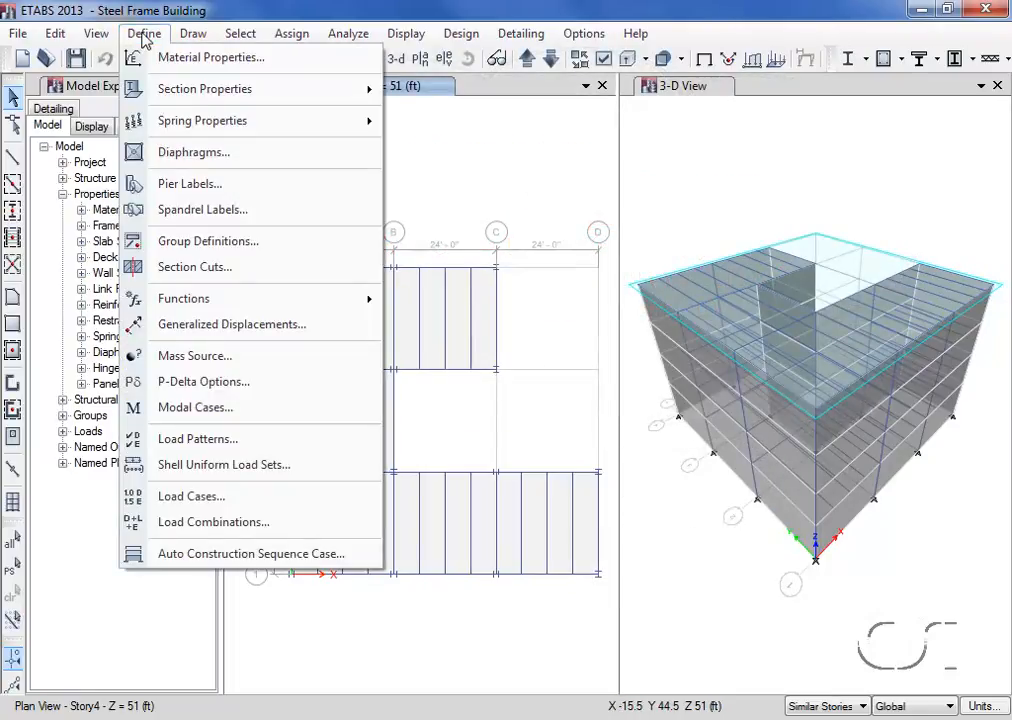
left_click(281, 443)
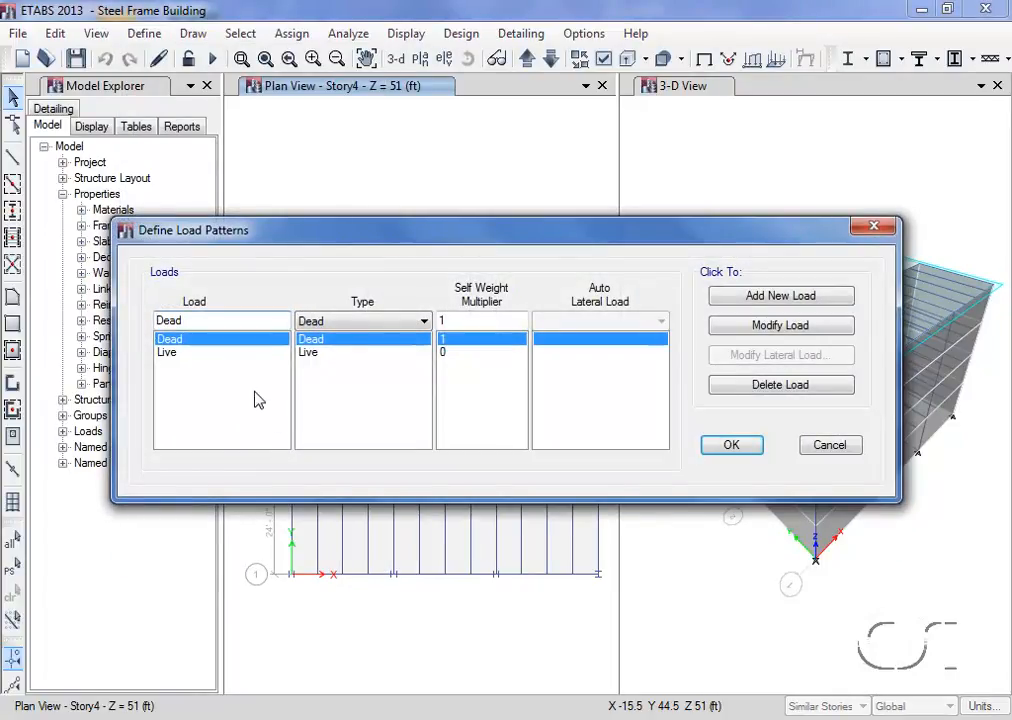
left_click(224, 353)
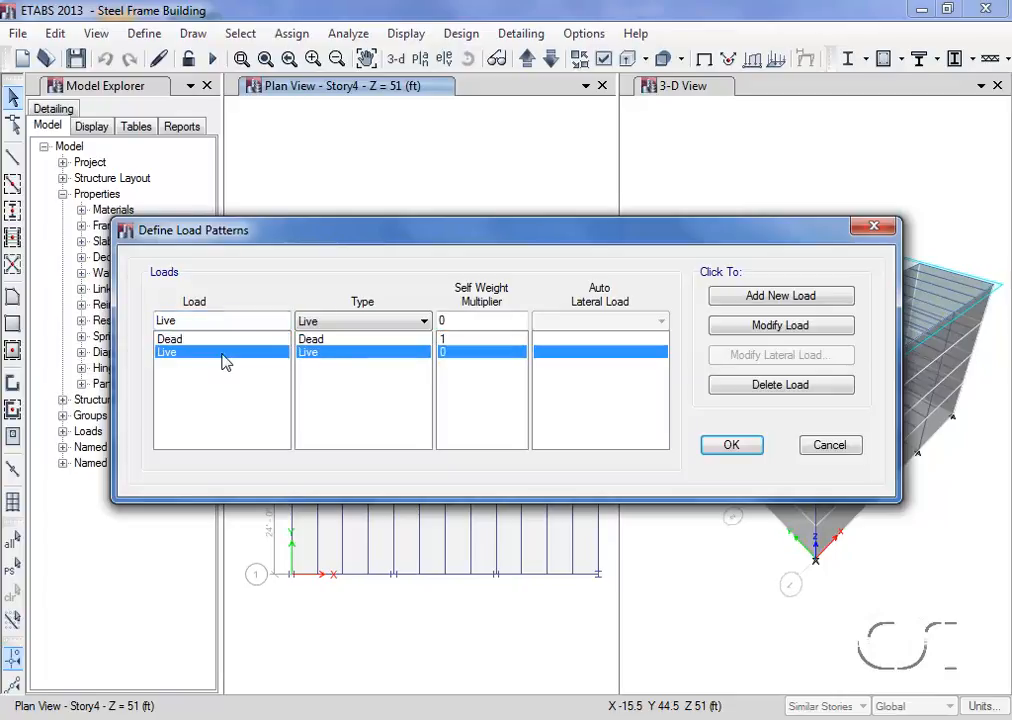
left_click(346, 322)
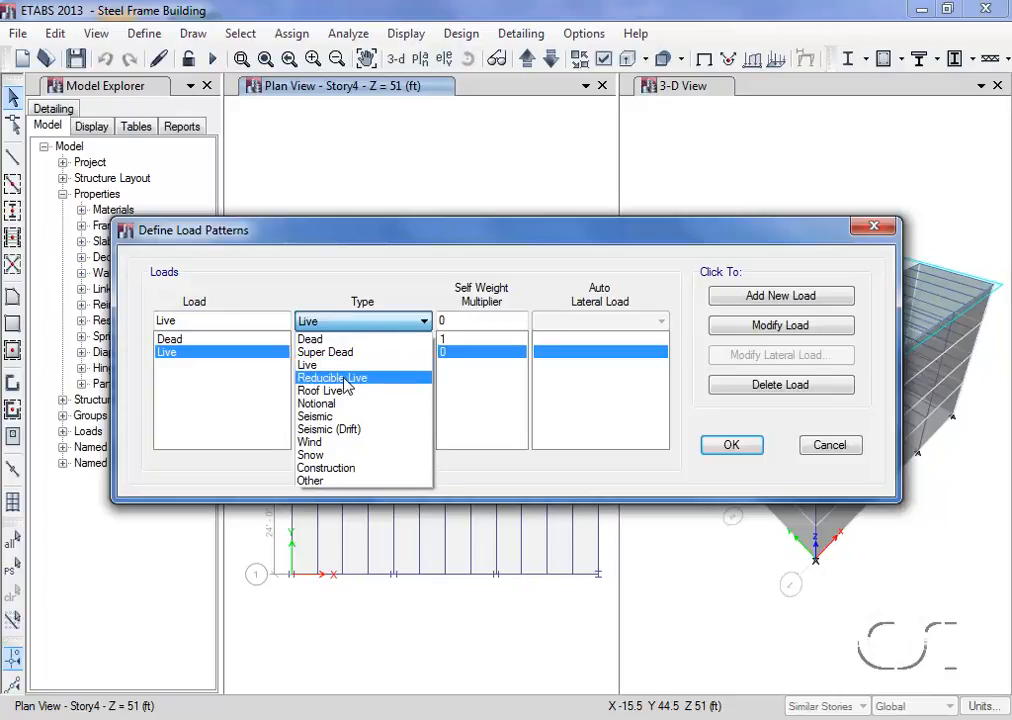
left_click(347, 379)
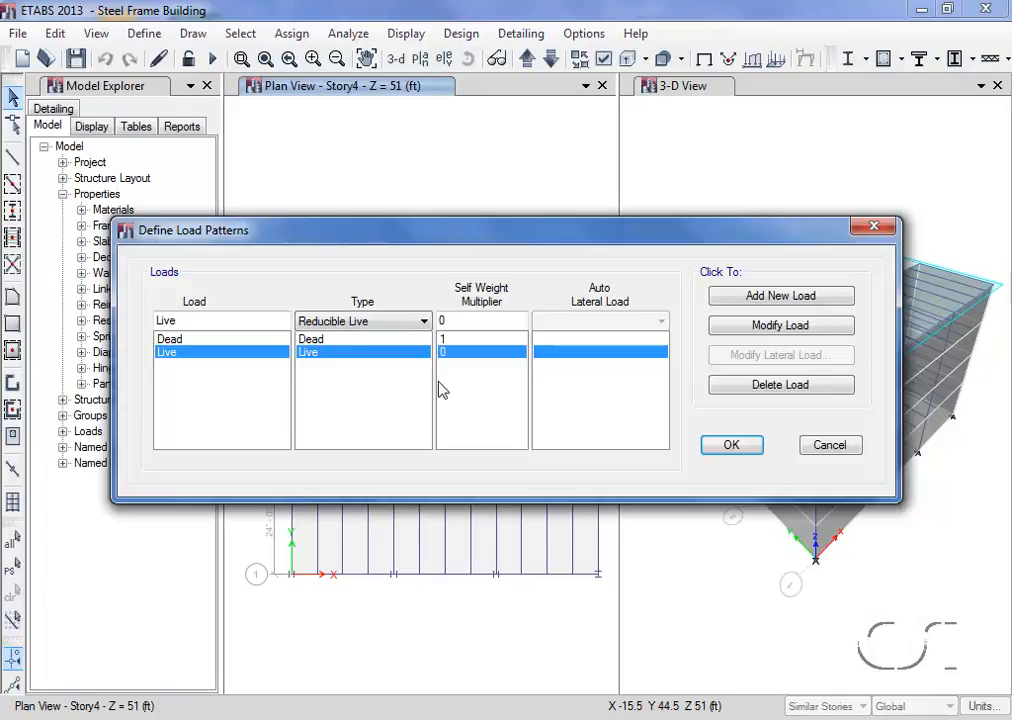
left_click(770, 327)
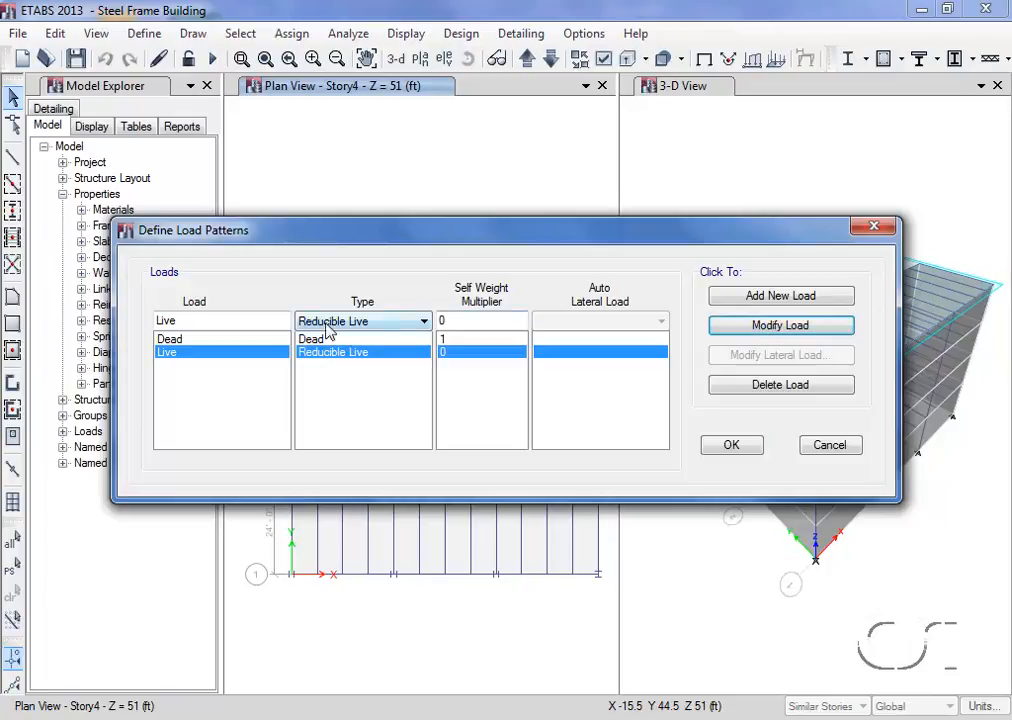
- Add a load pattern named Sdead of type Super Dead with a self-weight multiplier of 0
double_click(259, 325)
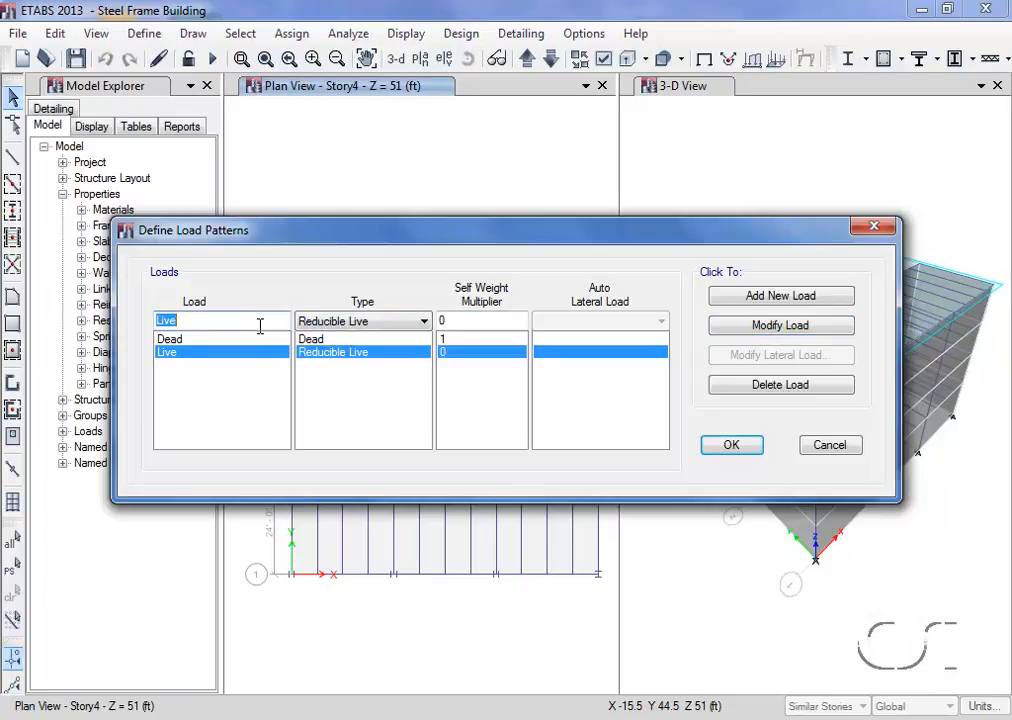
type("Sdead")
left_click(356, 323)
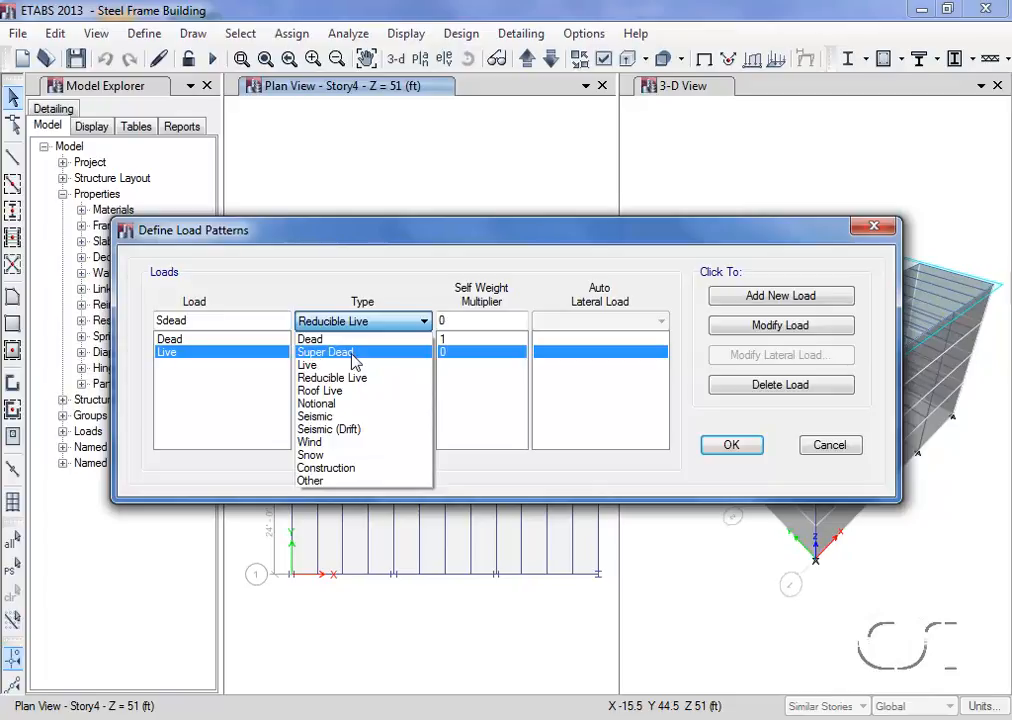
left_click(352, 354)
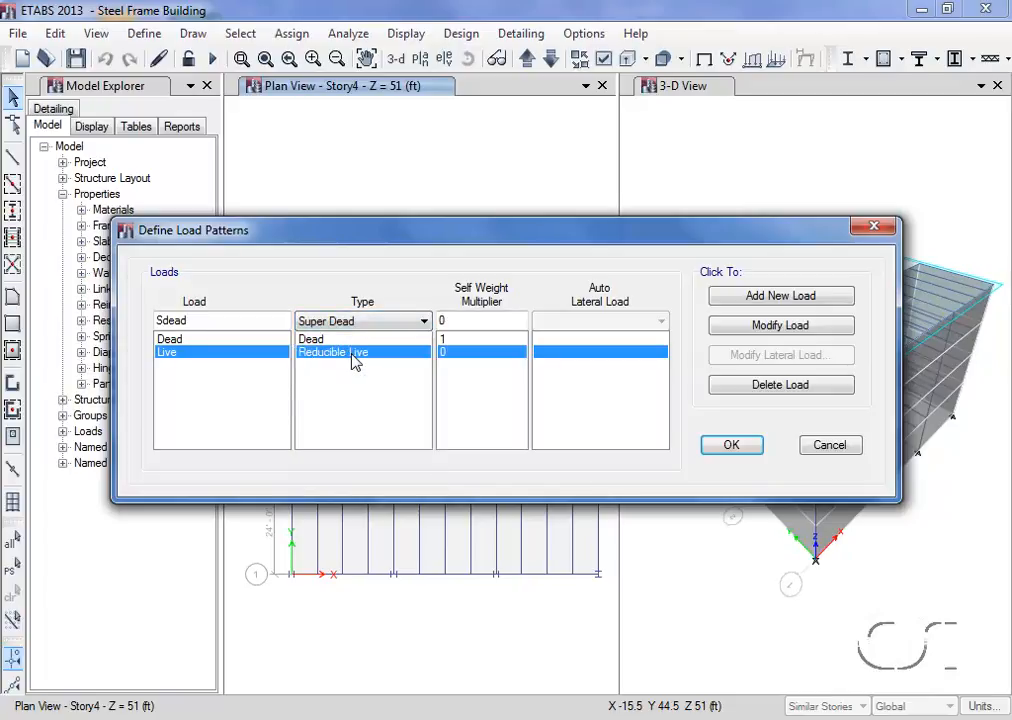
left_click(751, 303)
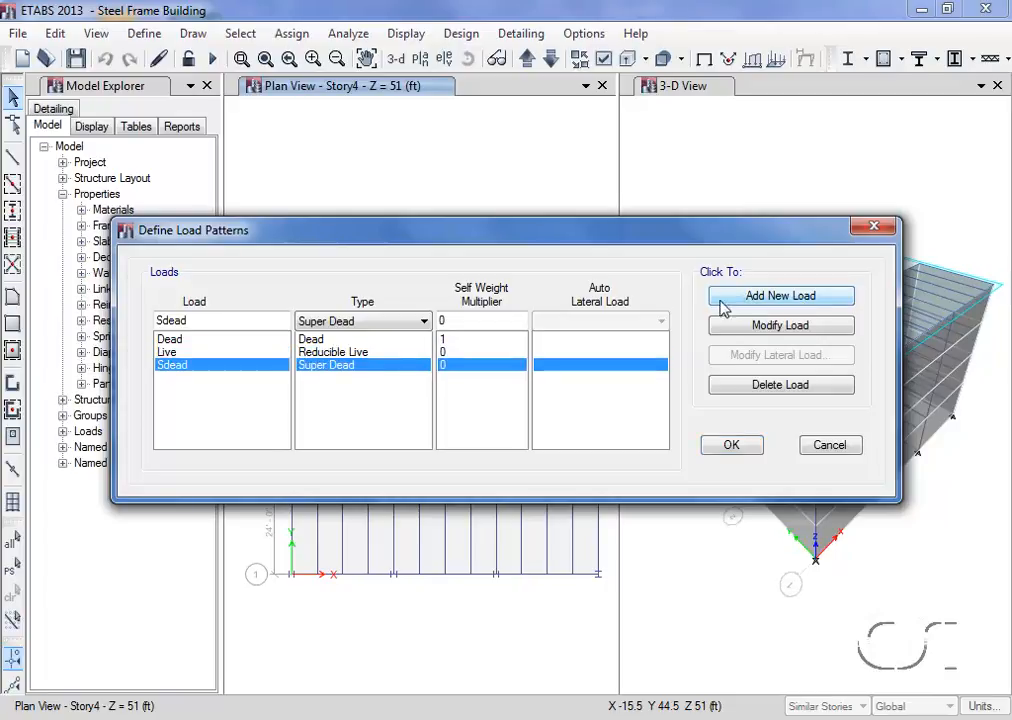
- Add a load pattern named Cladding of type Super Dead with a self-weight multiplier of 0
left_click(195, 320)
double_click(195, 320)
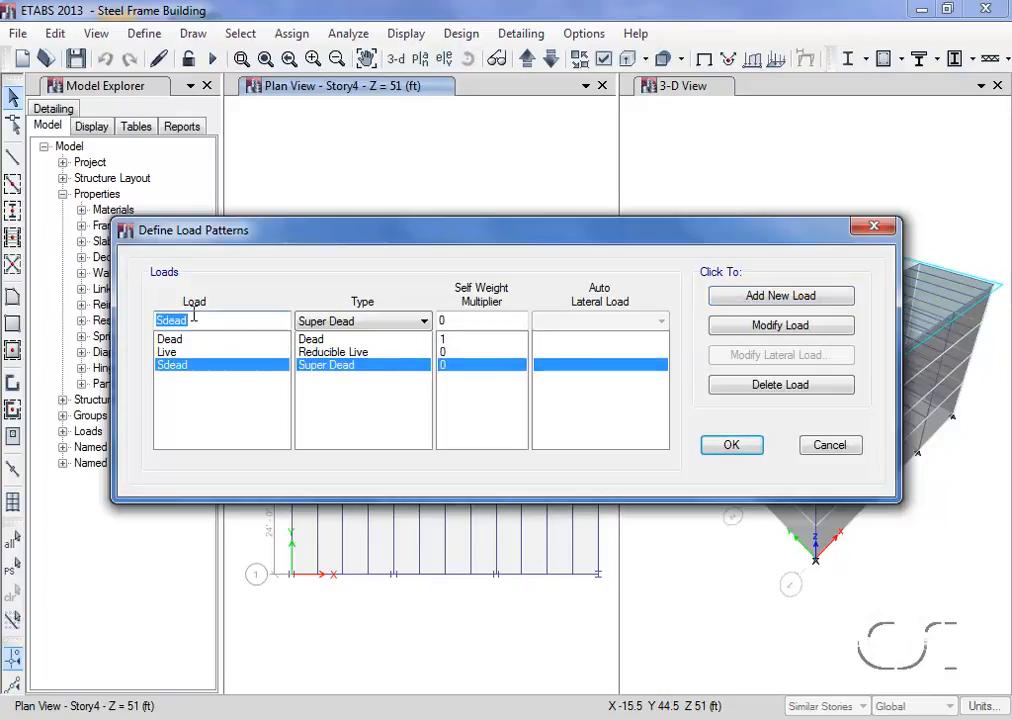
type("Cladding")
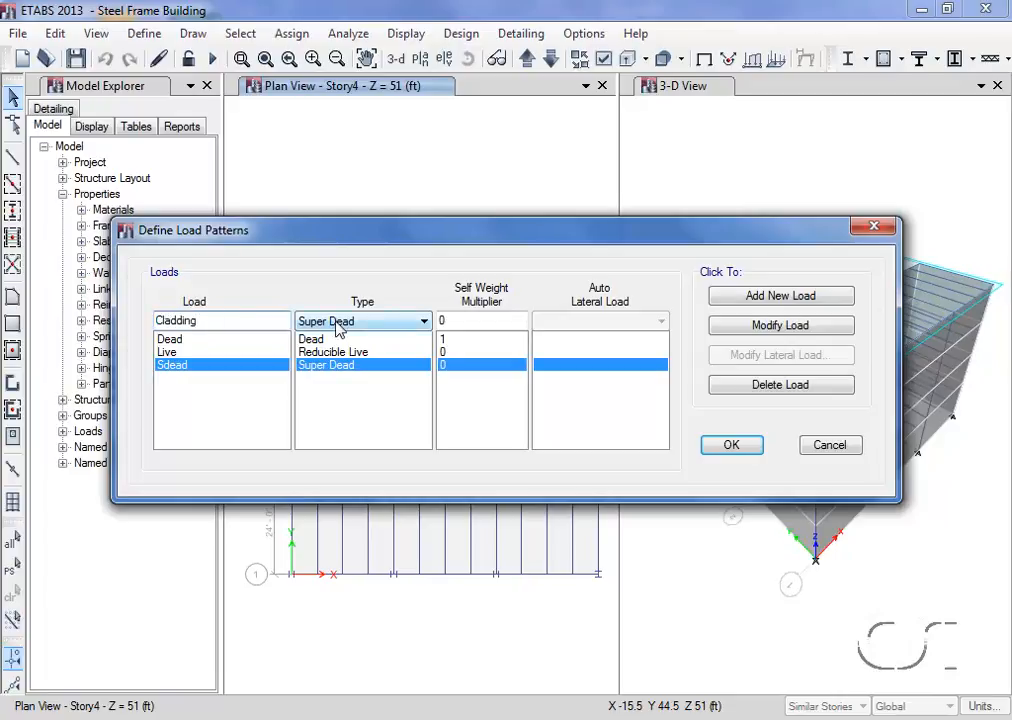
left_click(750, 297)
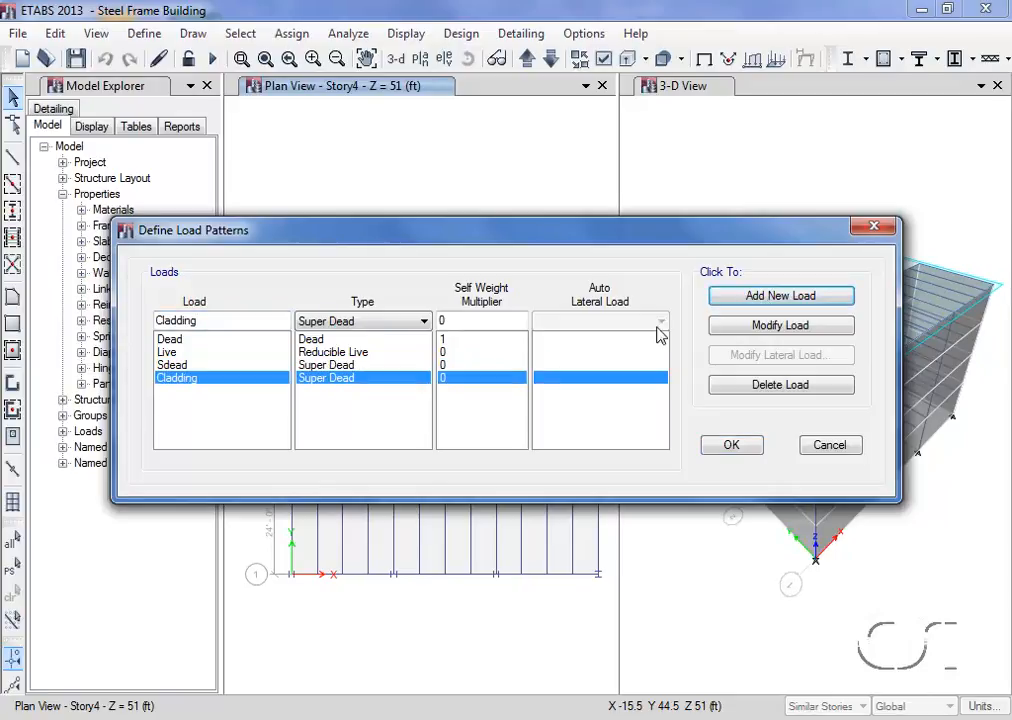
- Add a Seismic load pattern named Eqy using the ASCE 7-10 auto lateral load
double_click(247, 320)
type("Eqy")
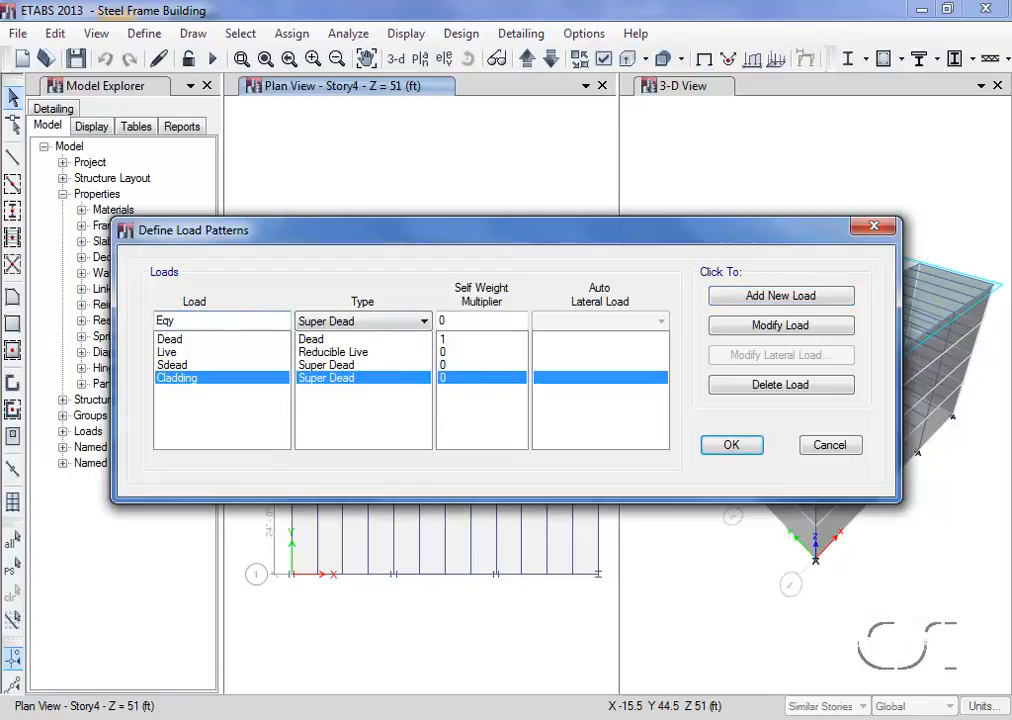
left_click(368, 322)
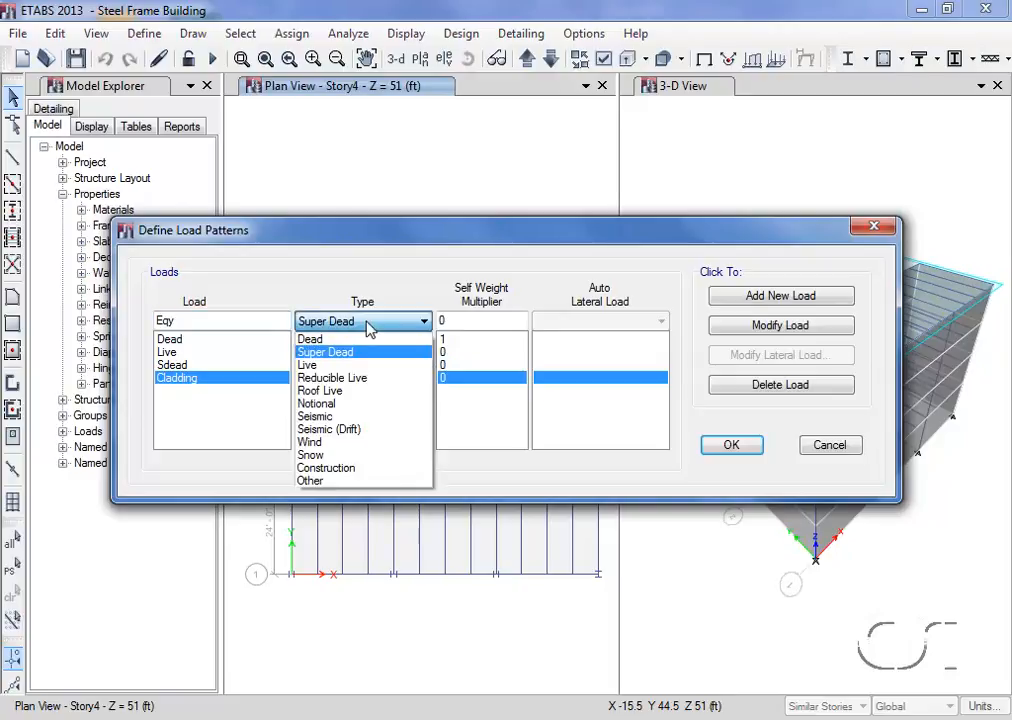
left_click(339, 416)
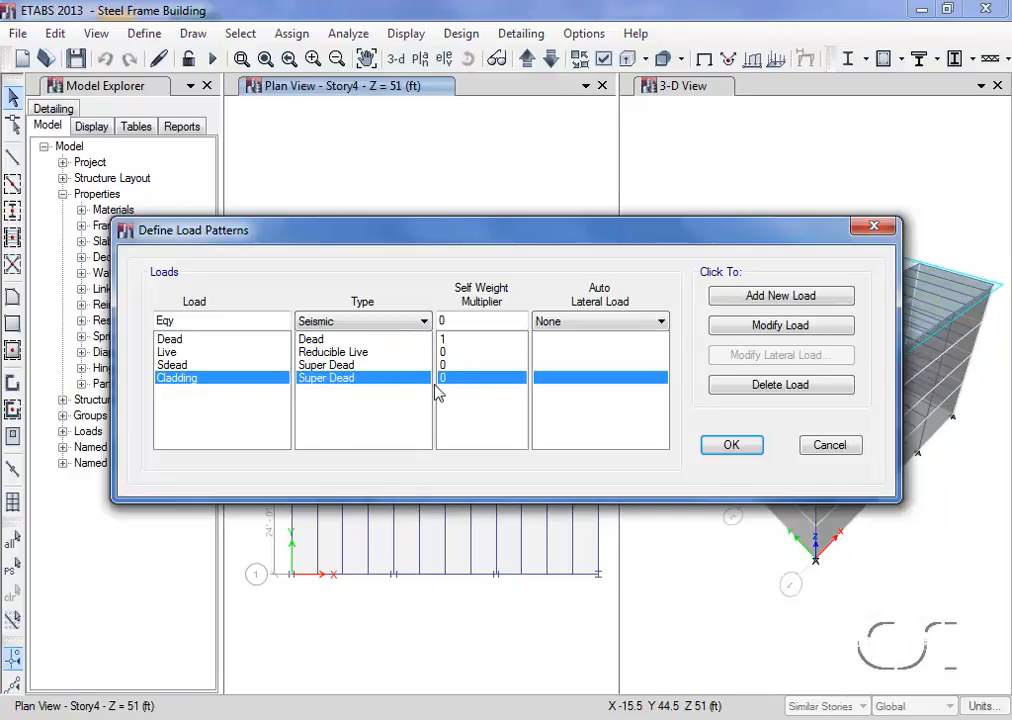
left_click(580, 326)
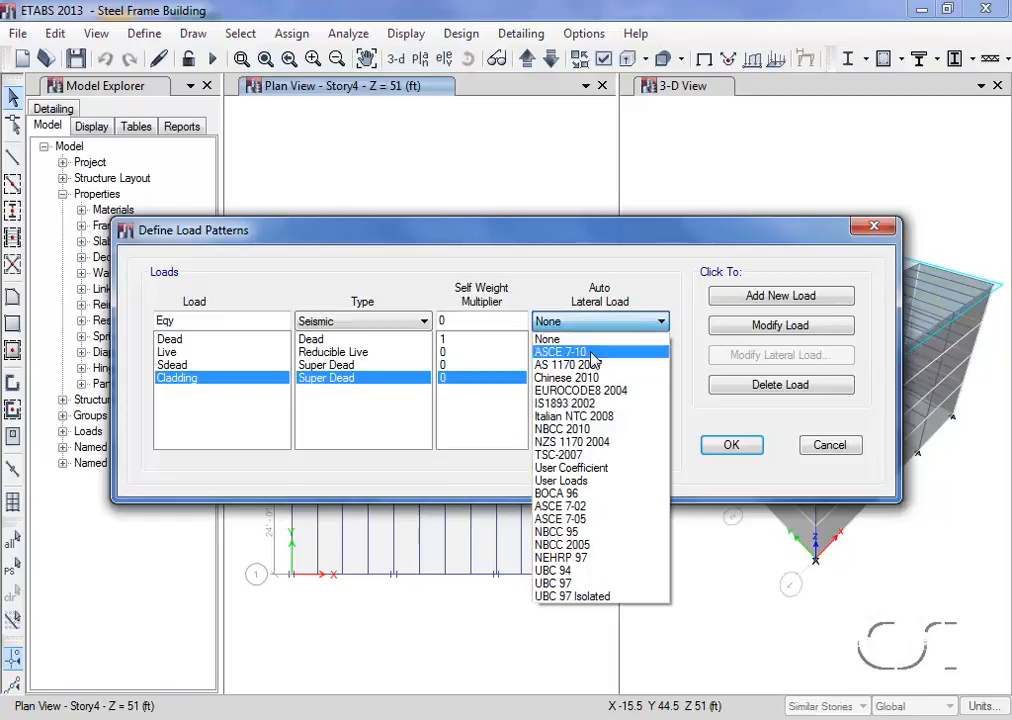
left_click(590, 353)
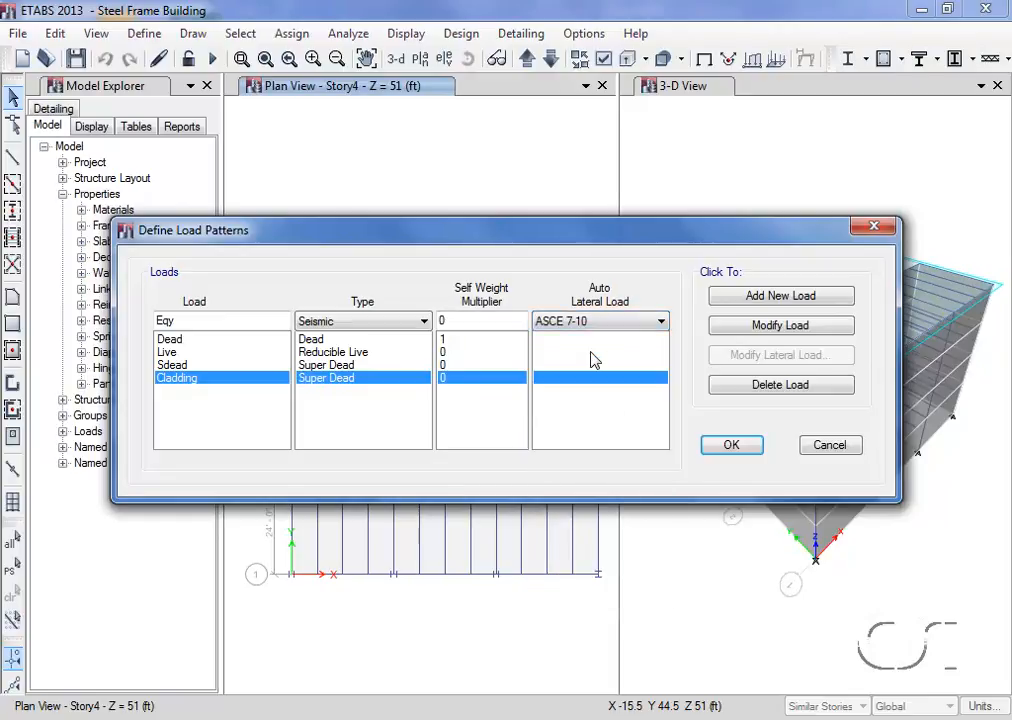
left_click(741, 298)
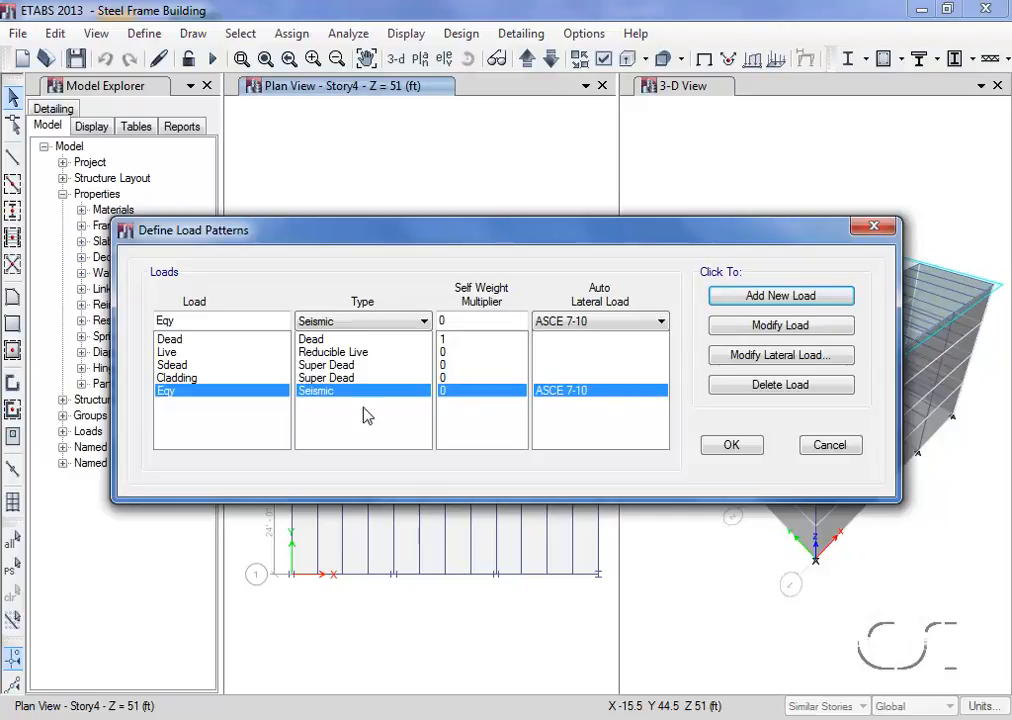
- Restrict the Eqy seismic loading to the Y direction only, excluding all X directions and eccentricity cases
left_click(760, 357)
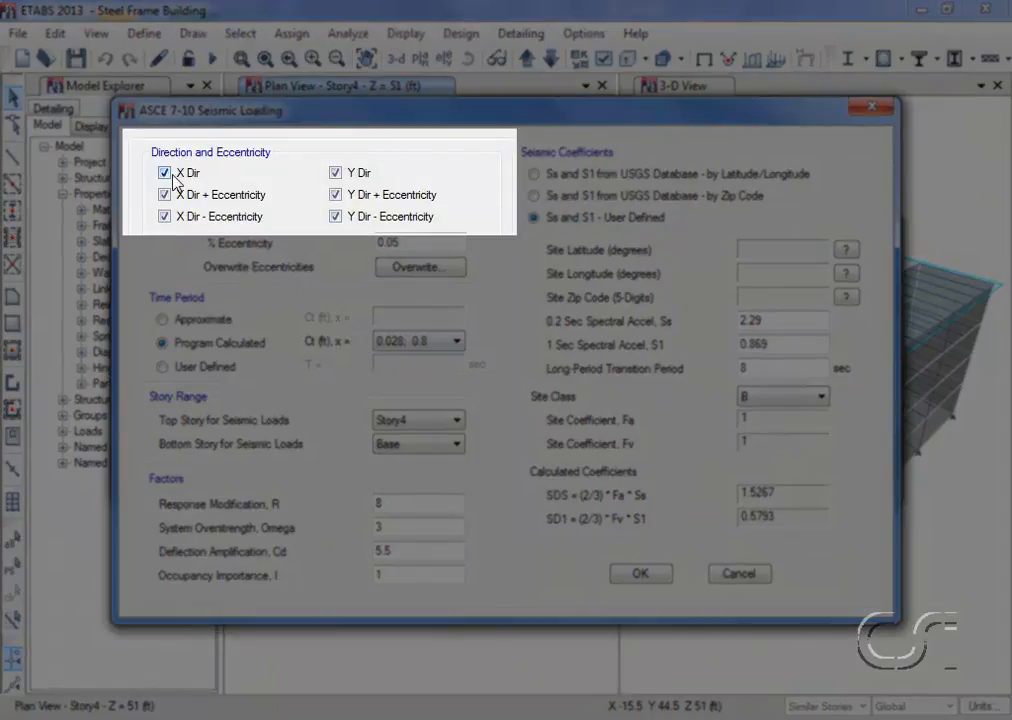
left_click(164, 173)
left_click(164, 195)
left_click(164, 217)
left_click(336, 217)
left_click(336, 195)
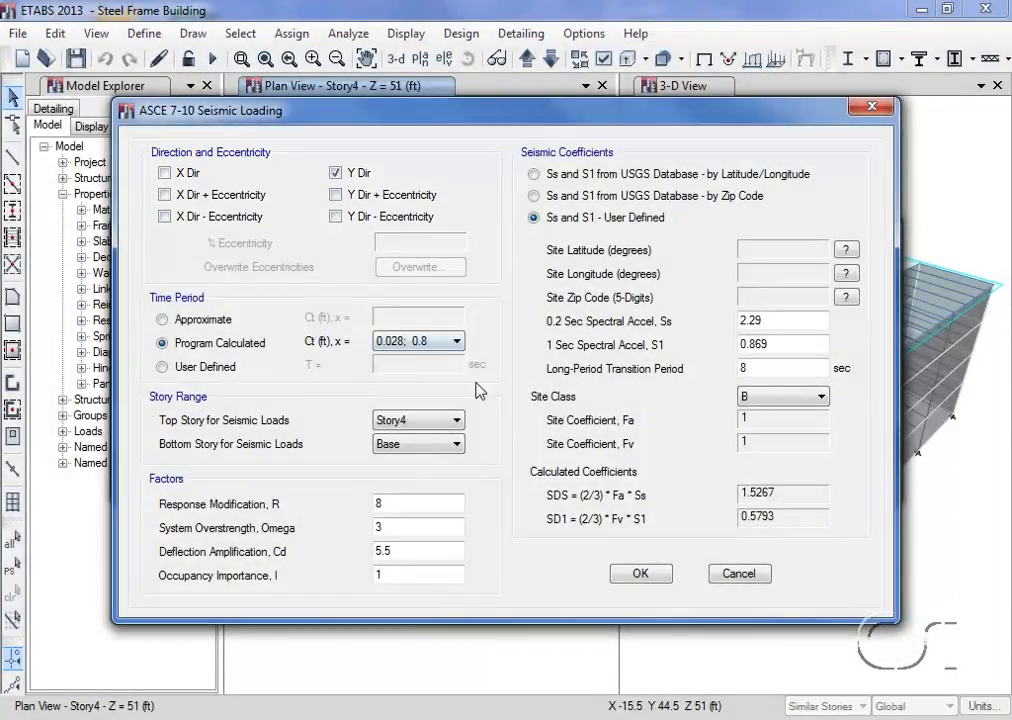
left_click(640, 574)
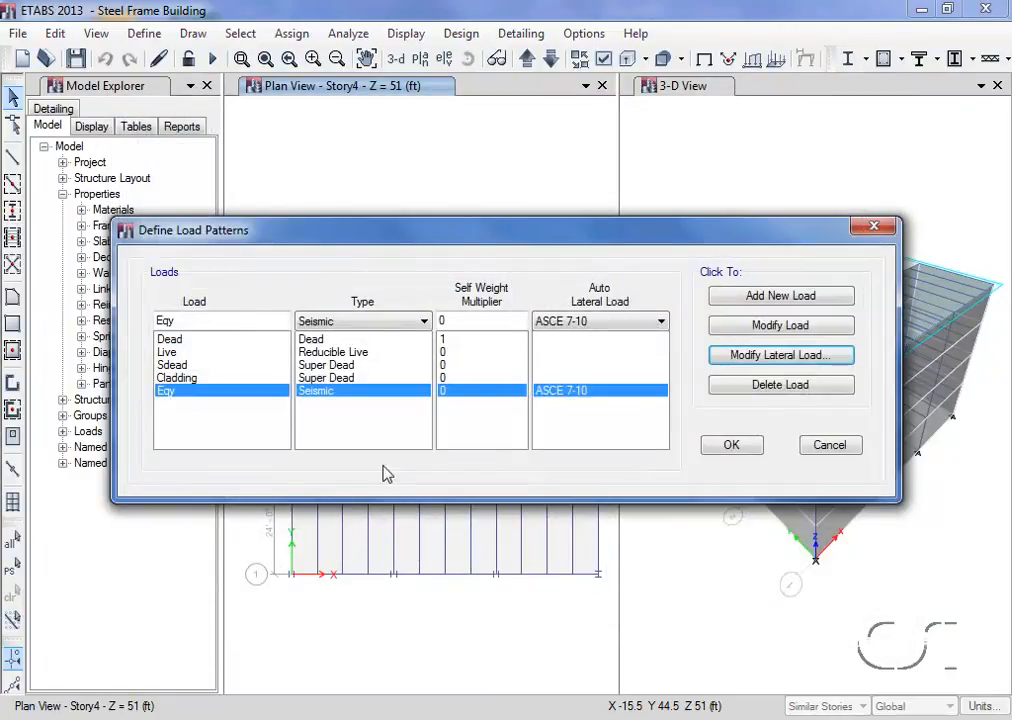
- Add a Wind load pattern named Windx using the ASCE 7-10 auto lateral load
double_click(205, 321)
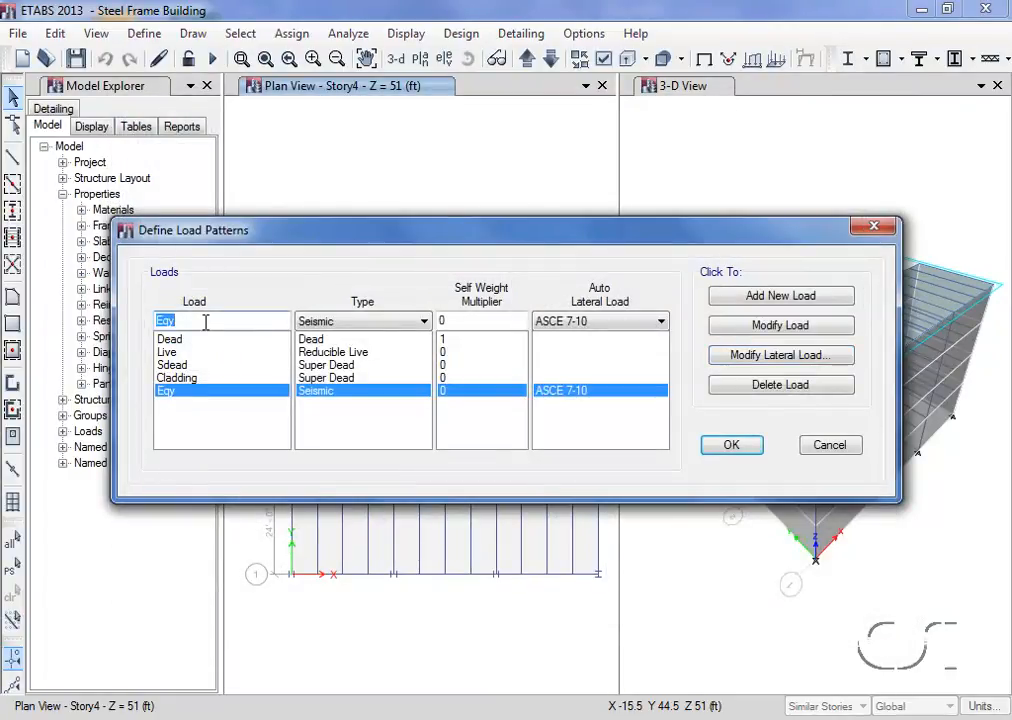
type("Windx")
left_click(318, 324)
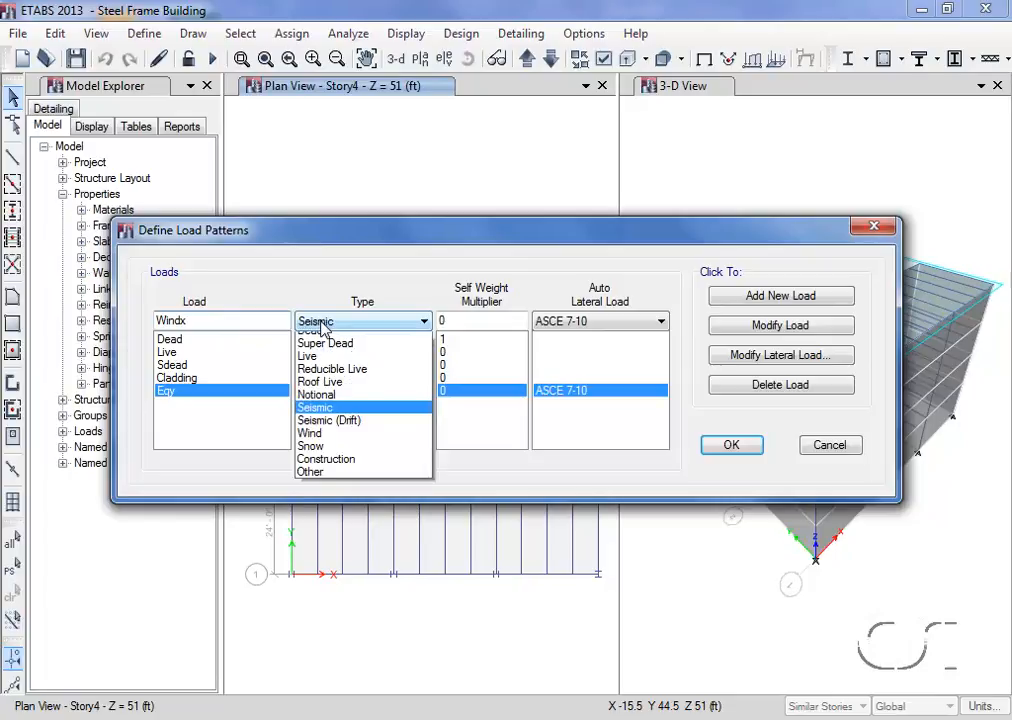
left_click(345, 442)
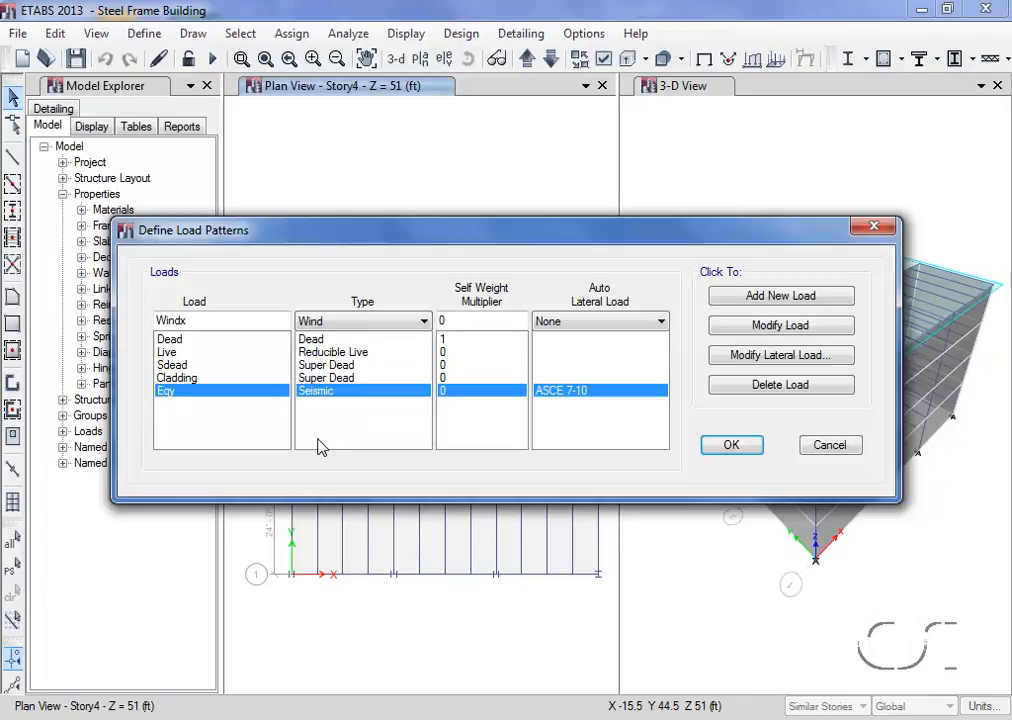
left_click(574, 323)
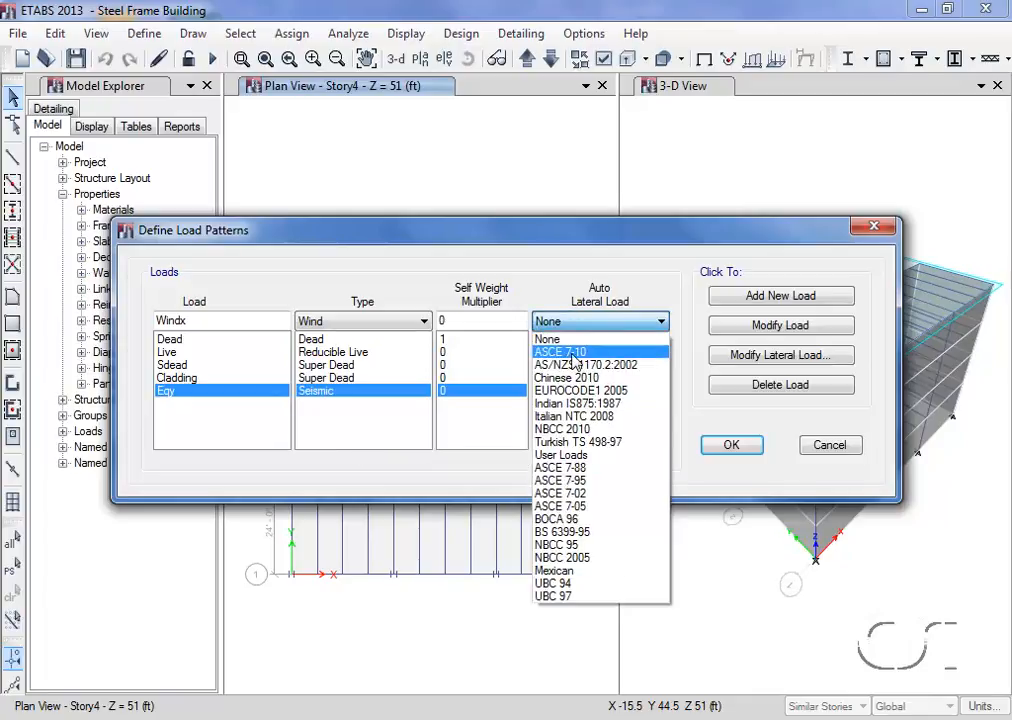
left_click(572, 354)
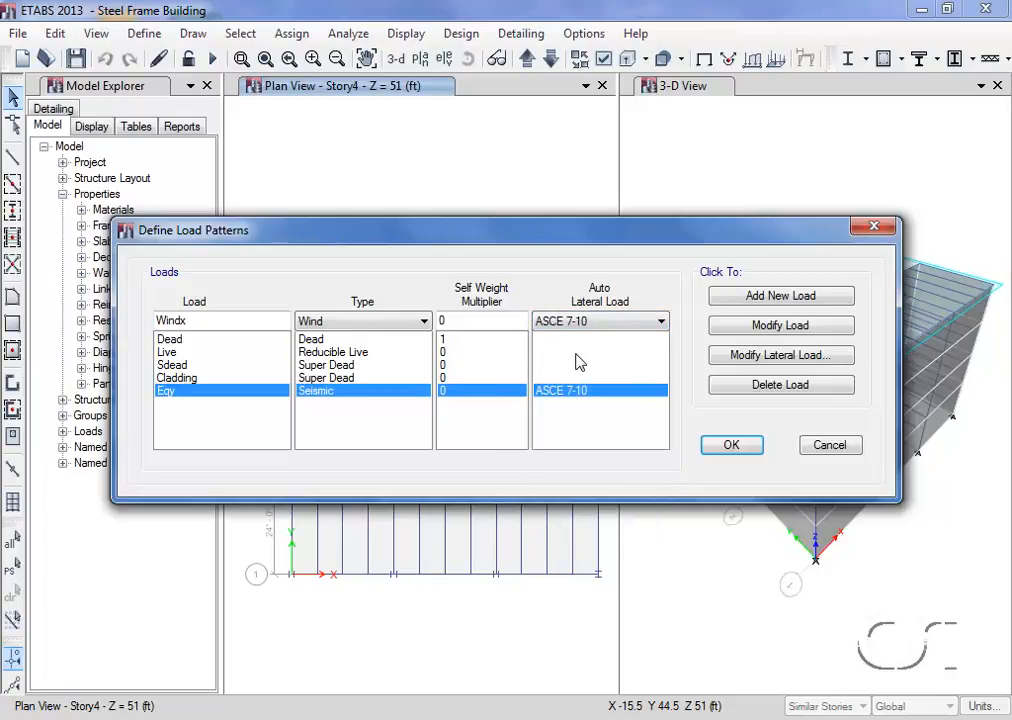
left_click(763, 300)
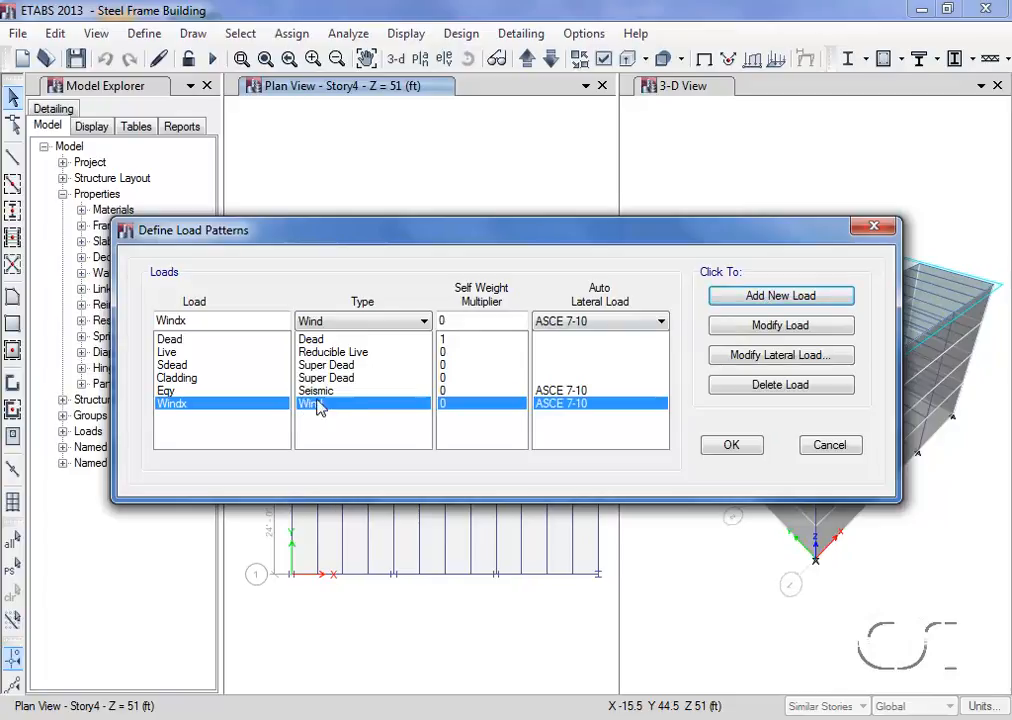
- Base Windx exposure on frame and shell objects including shell objects, set wind speed to 100 mph, and accept the load patterns
left_click(765, 358)
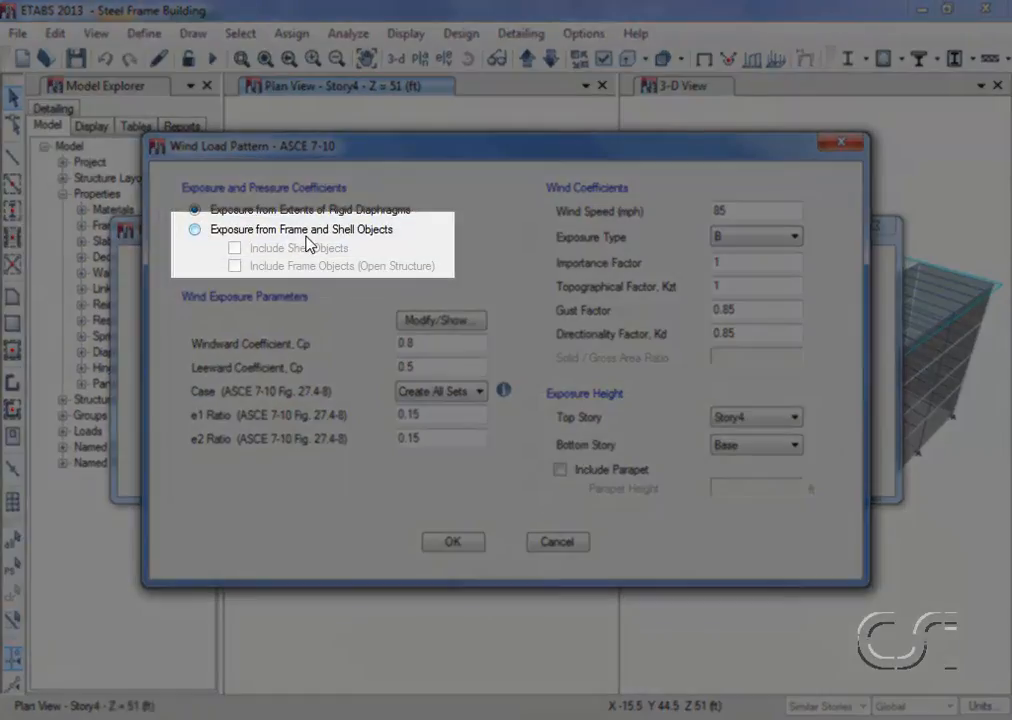
left_click(204, 234)
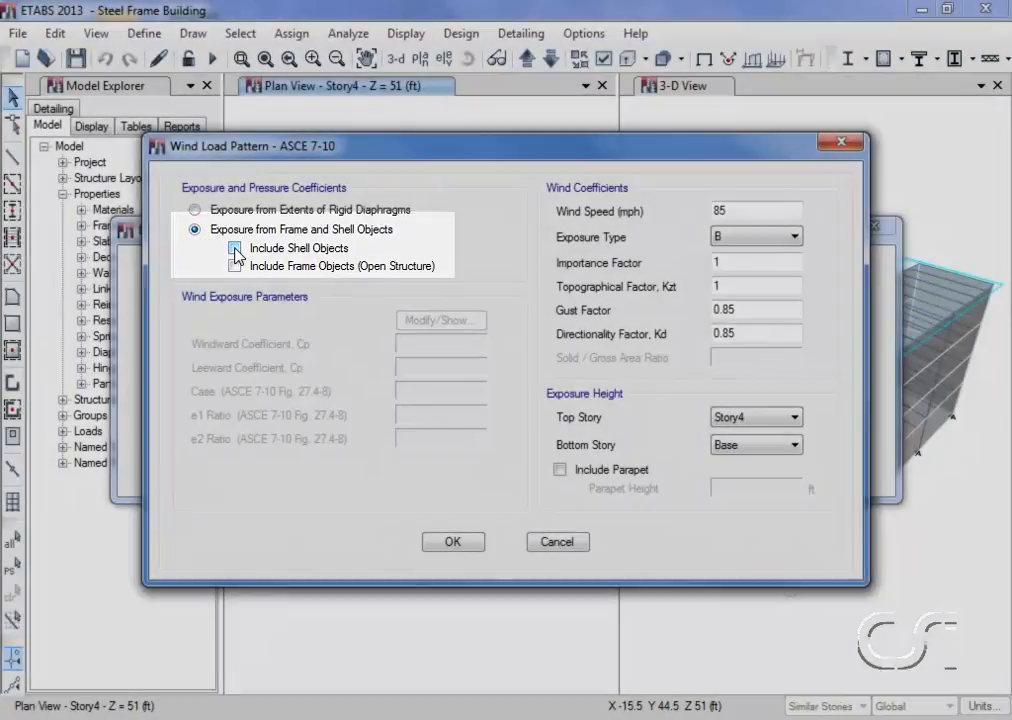
left_click(235, 248)
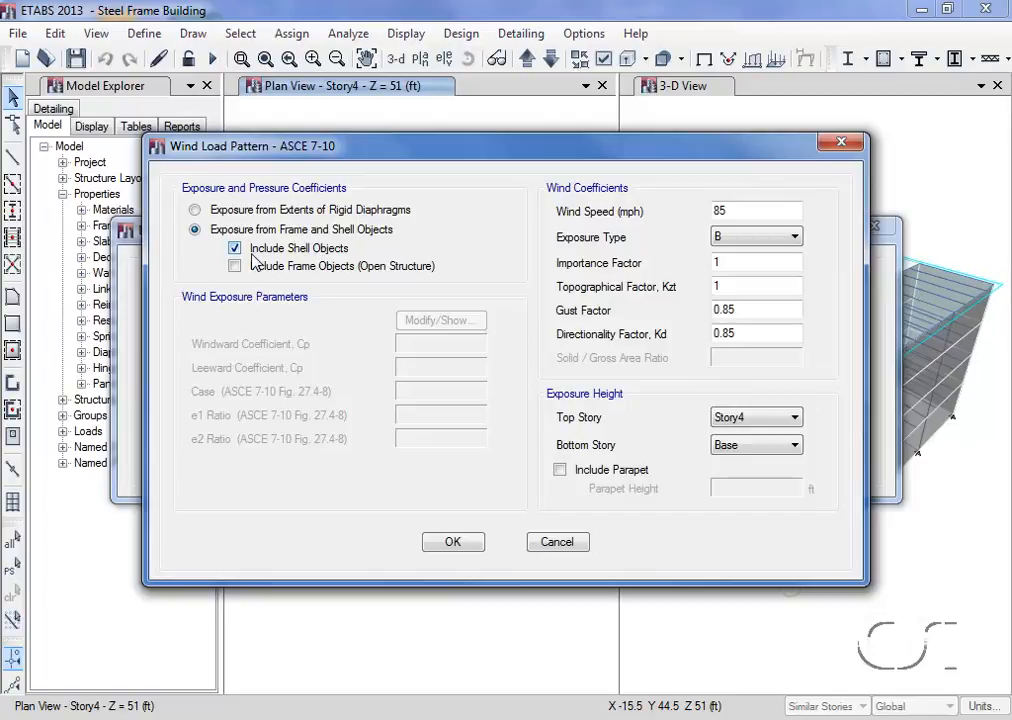
double_click(748, 210)
type("100")
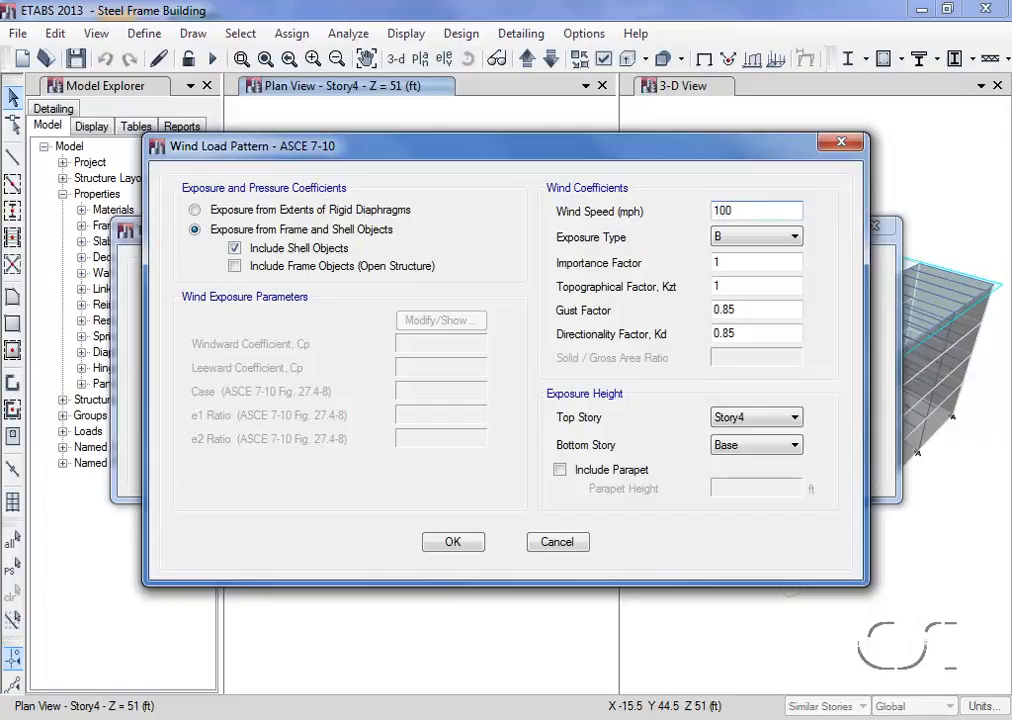
left_click(455, 543)
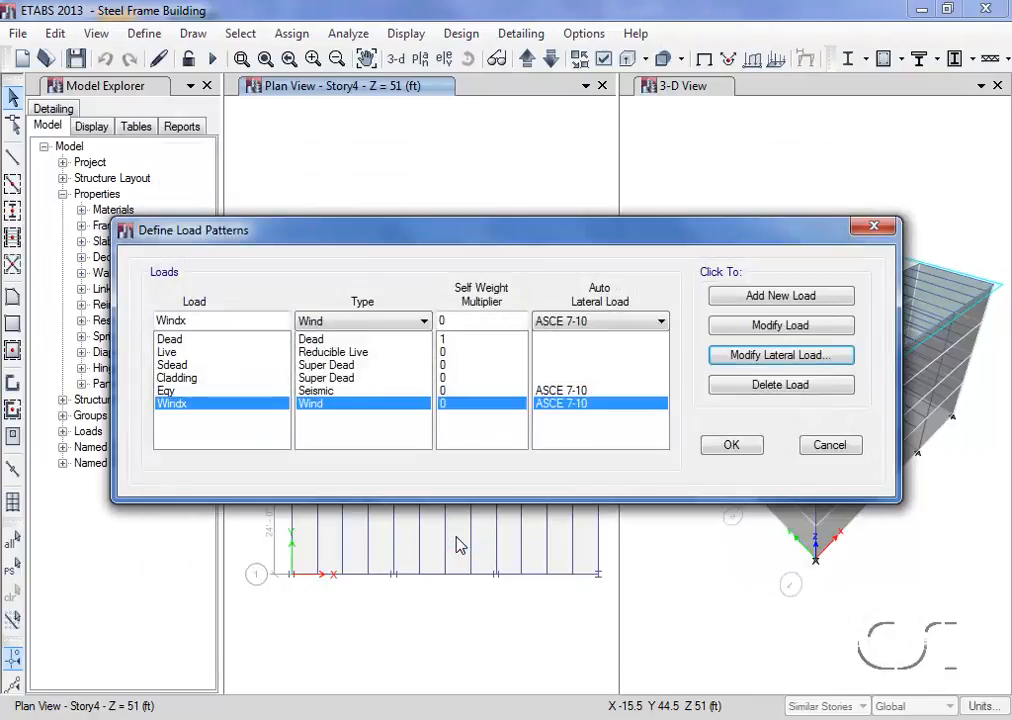
left_click(733, 446)
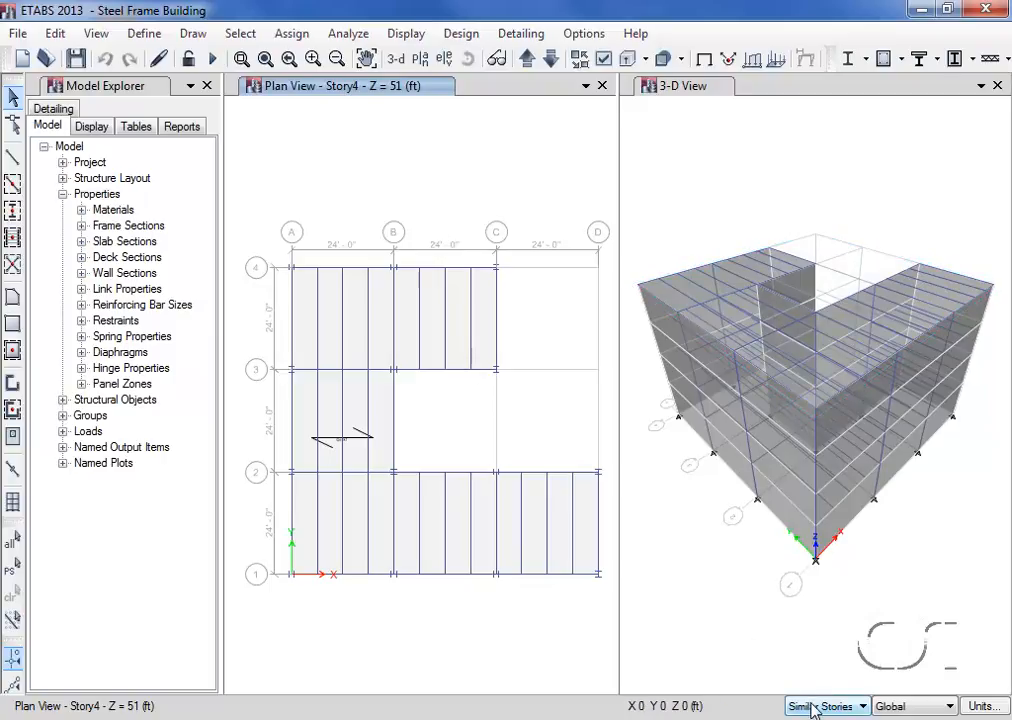
- Assign a uniform gravity shell load of 35 lb/ft² for the Sdead pattern to the deck floor across similar stories
left_click(357, 400)
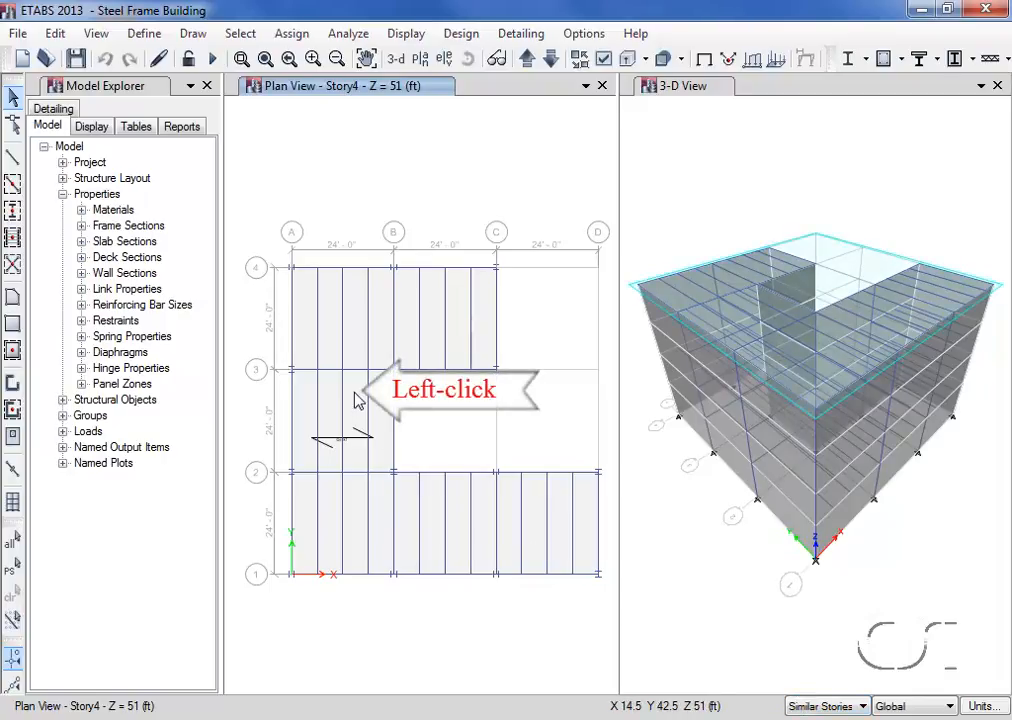
left_click(357, 400)
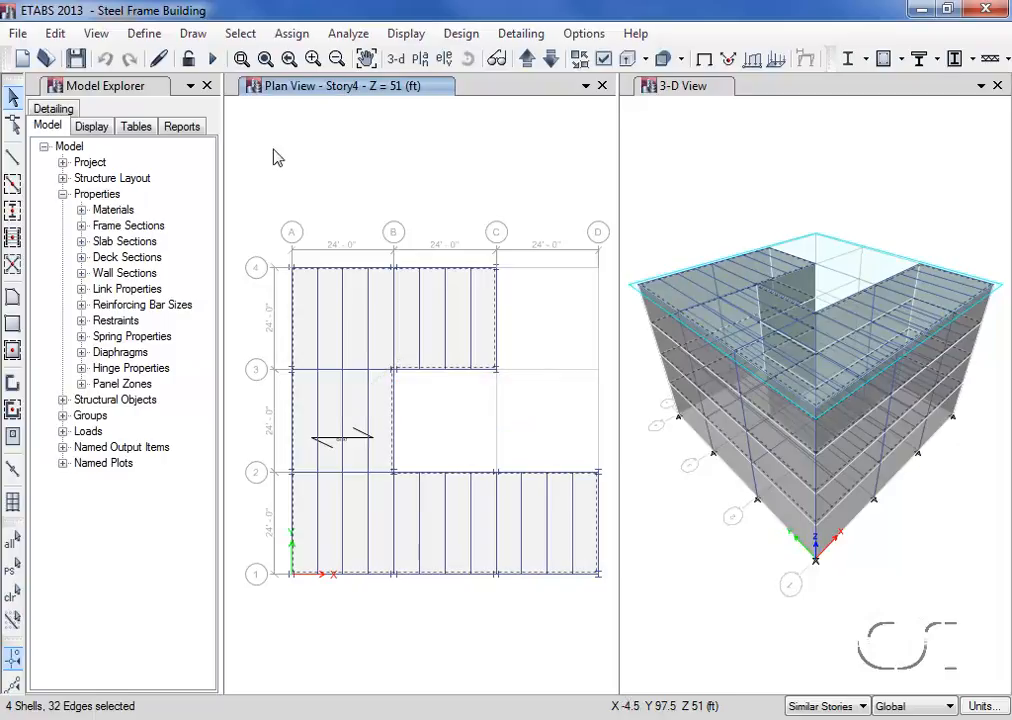
left_click(293, 34)
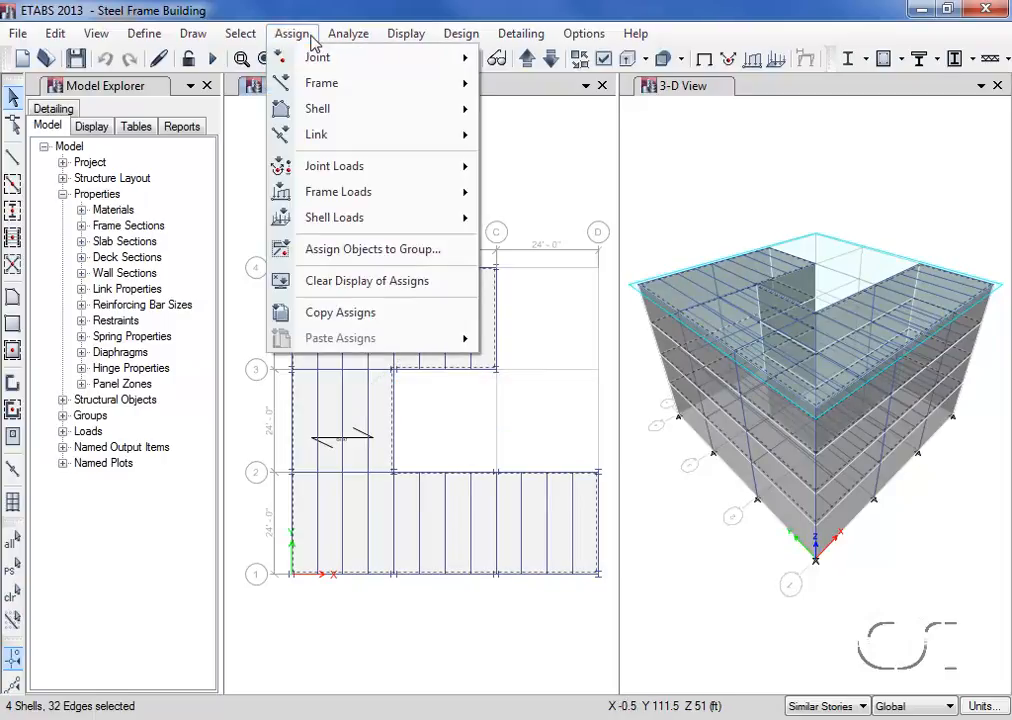
mouse_move(320, 217)
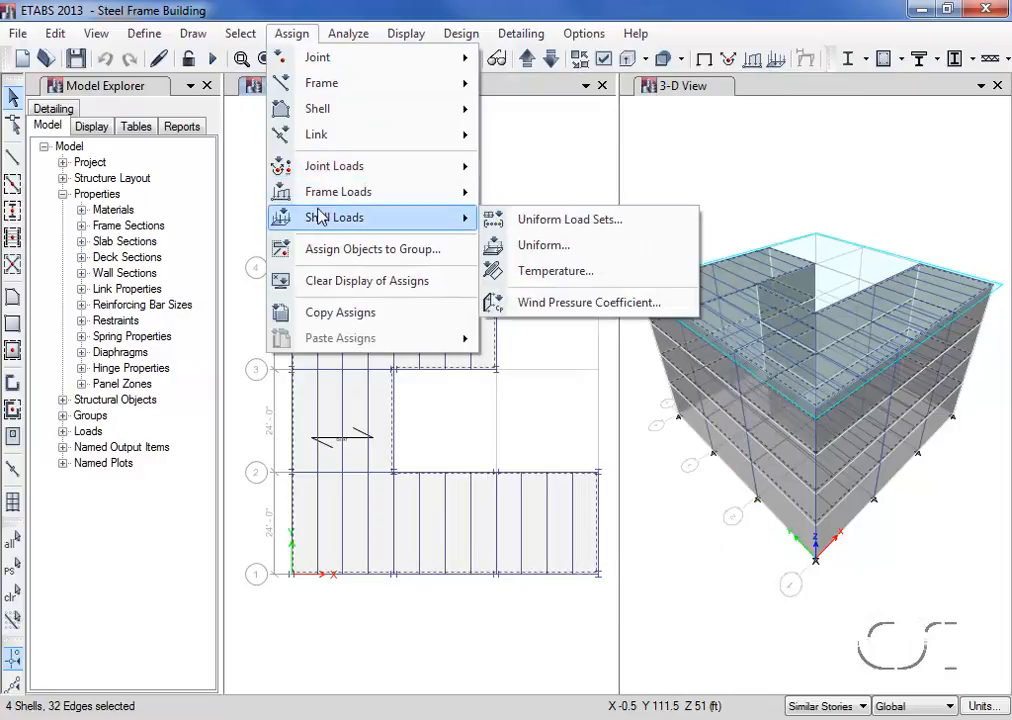
left_click(609, 246)
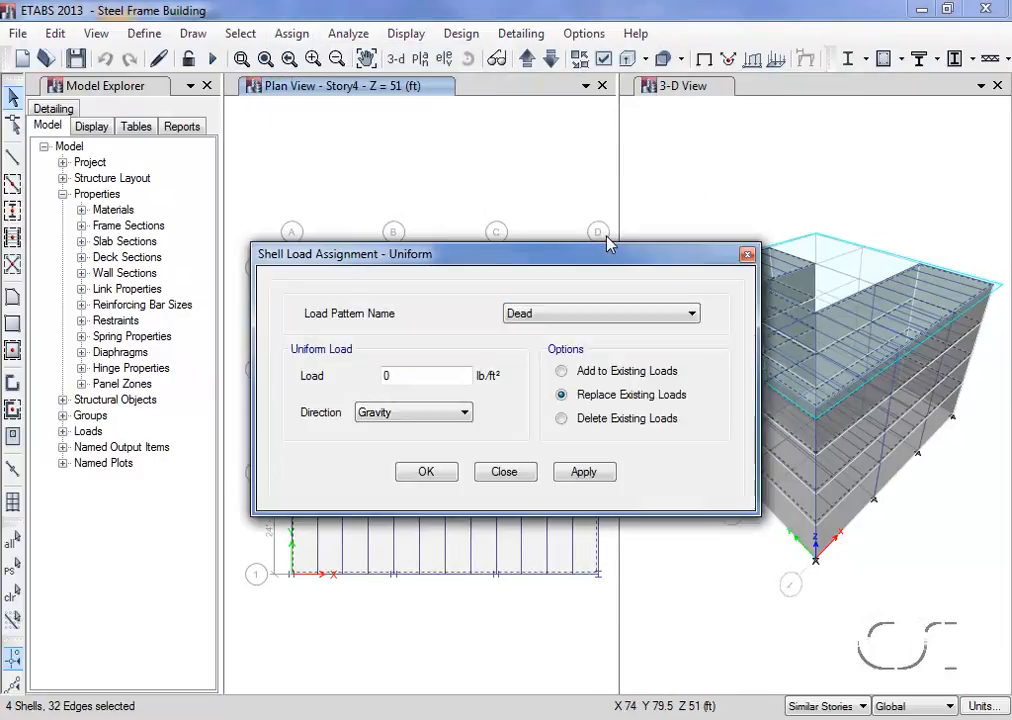
left_click(551, 318)
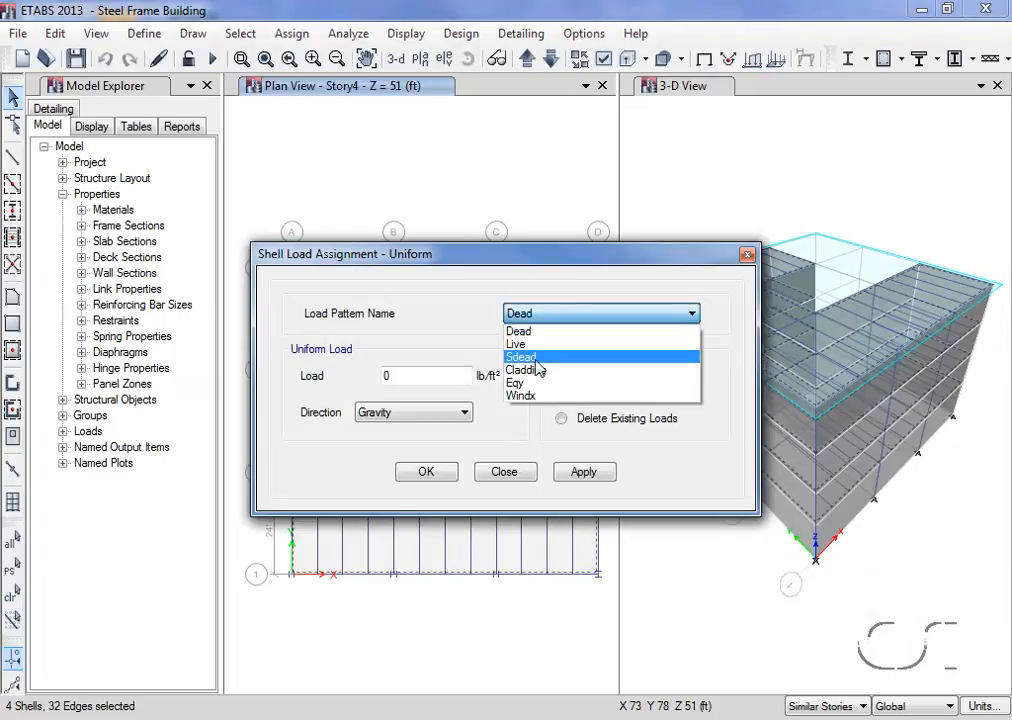
left_click(525, 357)
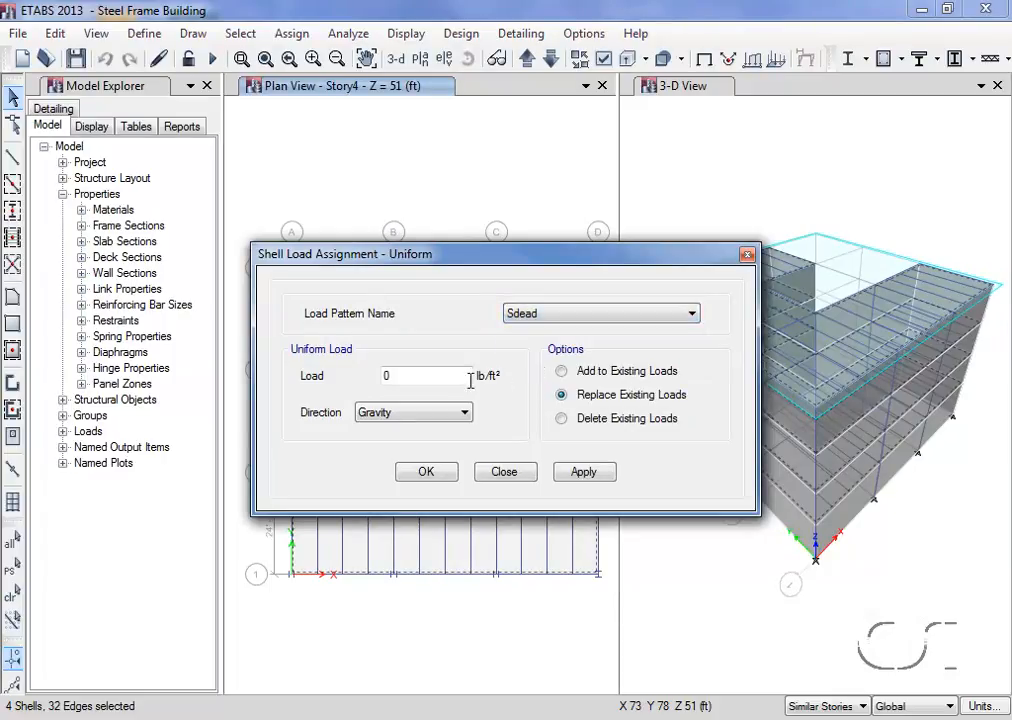
double_click(433, 376)
type("35")
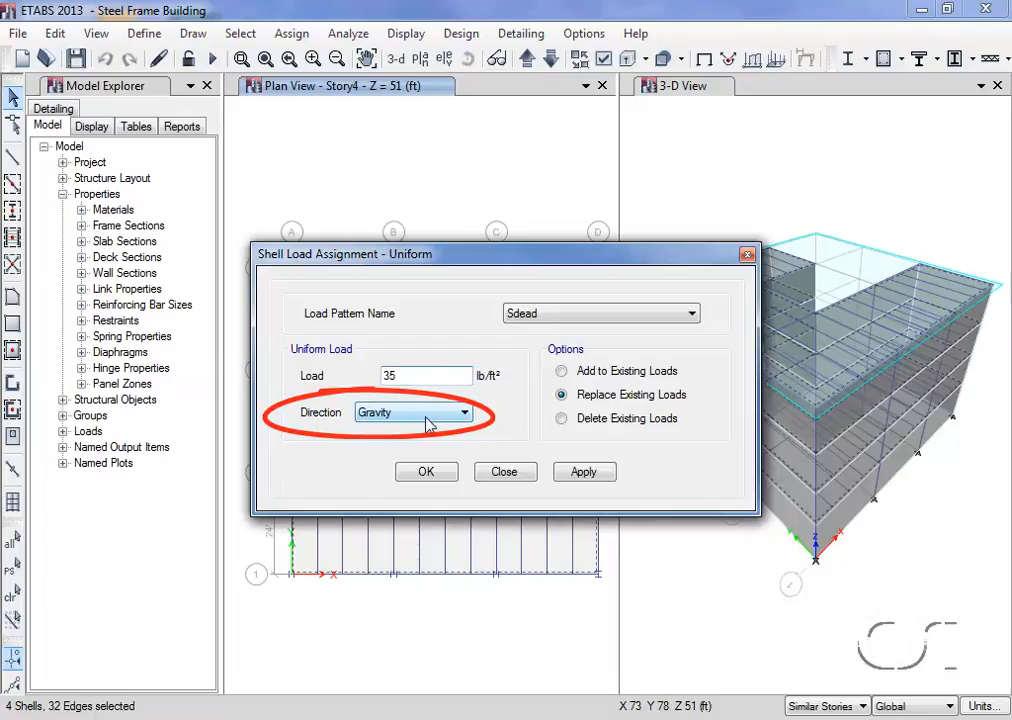
left_click(580, 472)
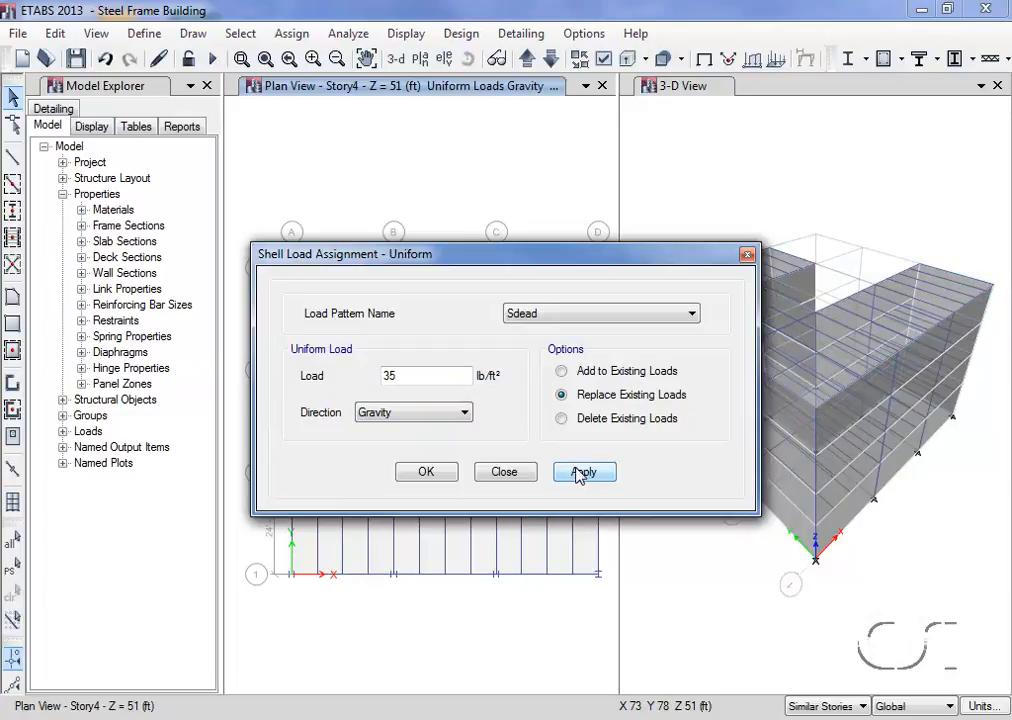
- Reselect the deck floor and assign it a uniform gravity shell load of 100 lb/ft² for the Live pattern
left_click_drag(548, 262, 782, 133)
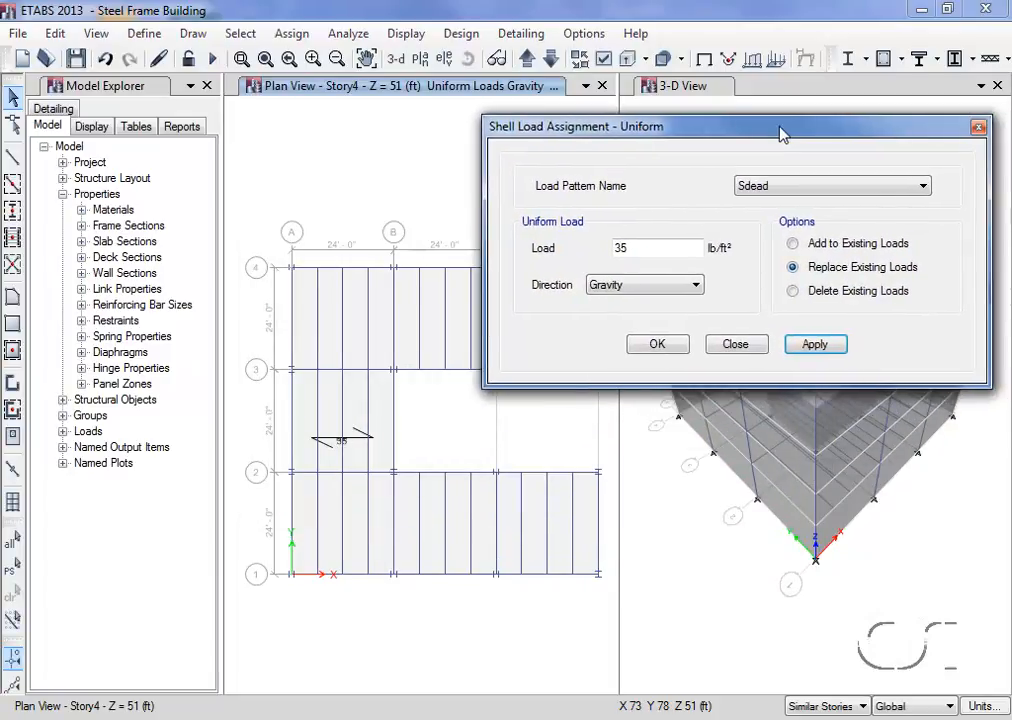
left_click(363, 405)
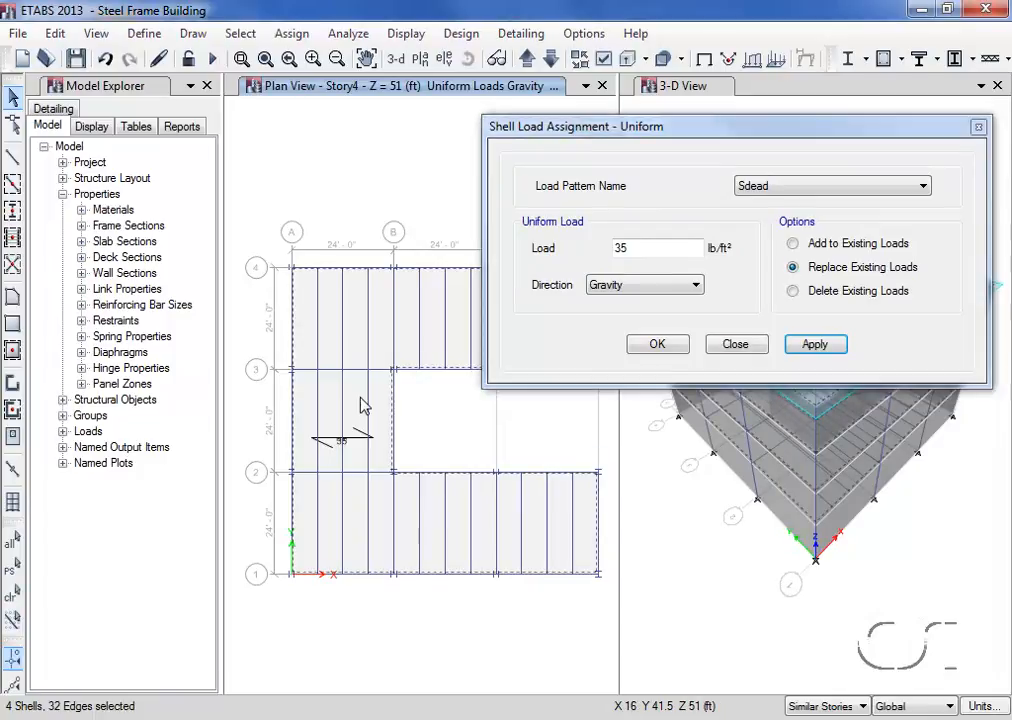
left_click(752, 188)
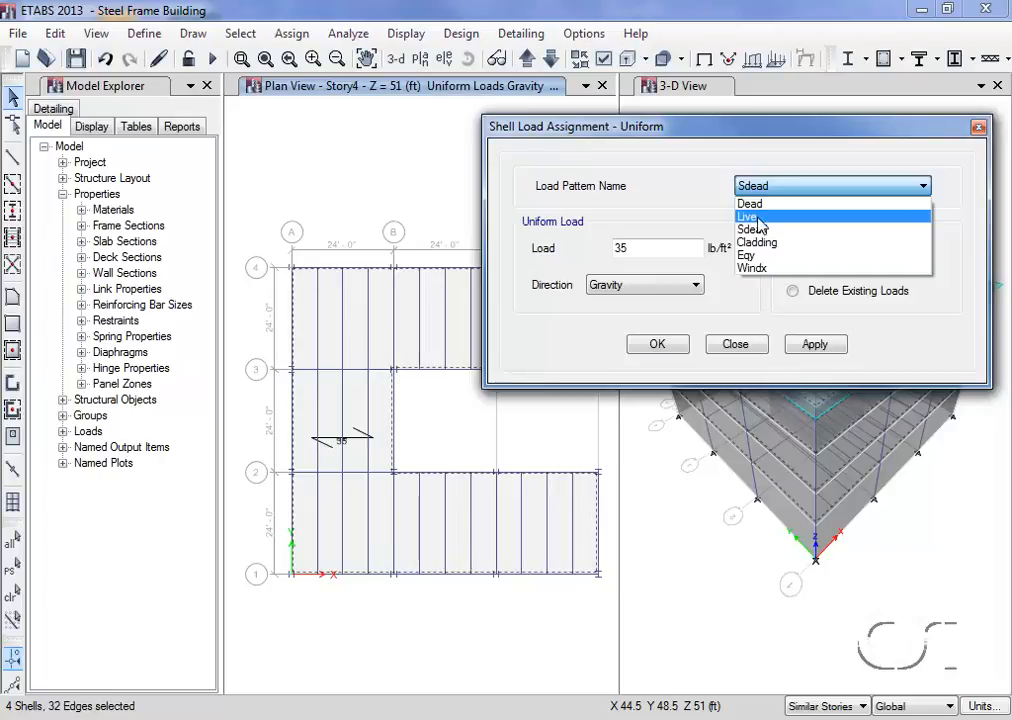
left_click(758, 217)
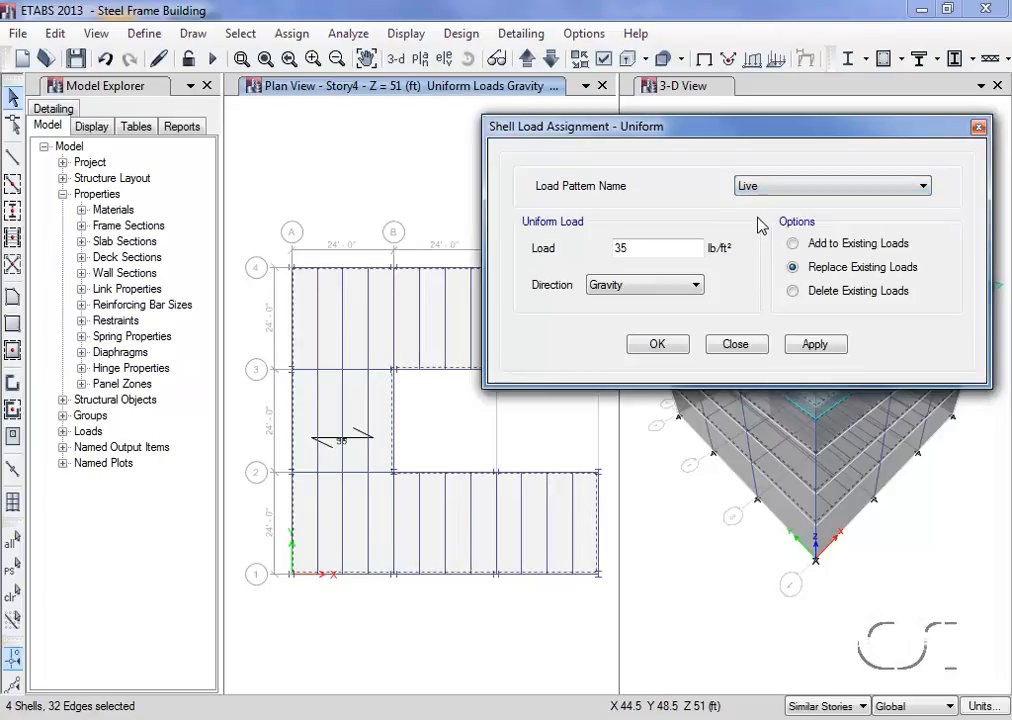
double_click(637, 248)
type("100")
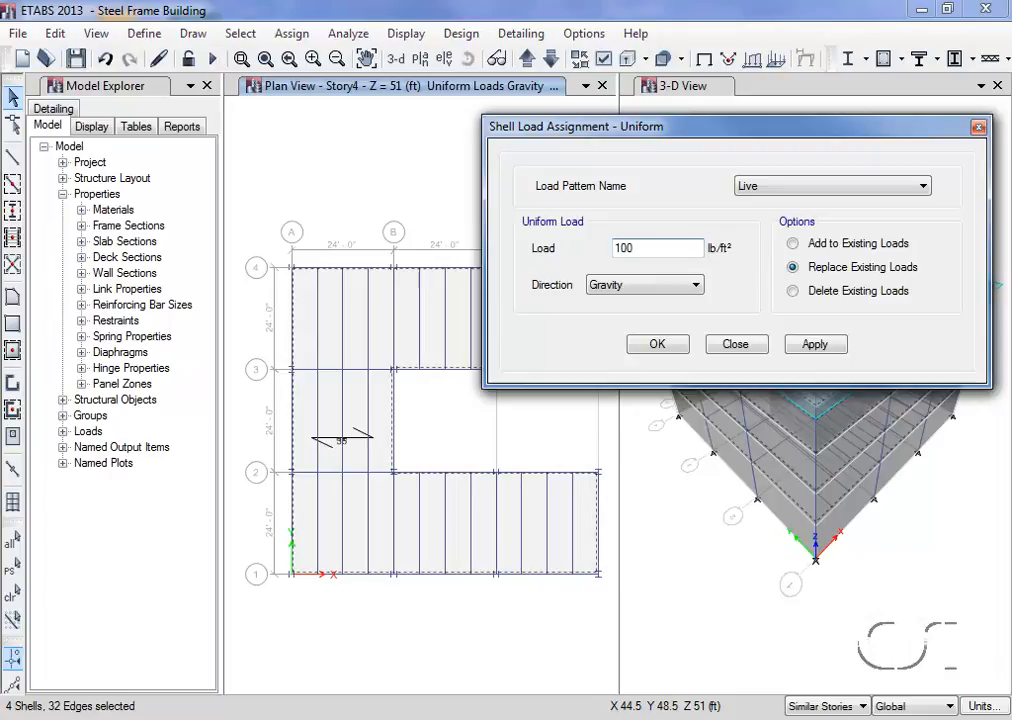
left_click(812, 345)
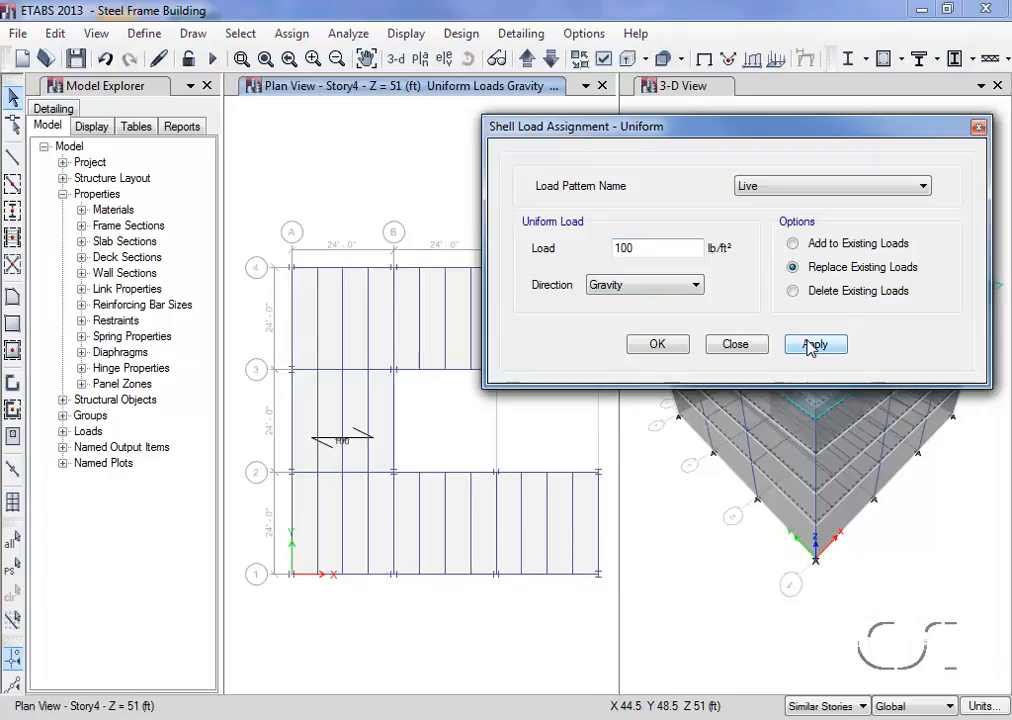
left_click(733, 344)
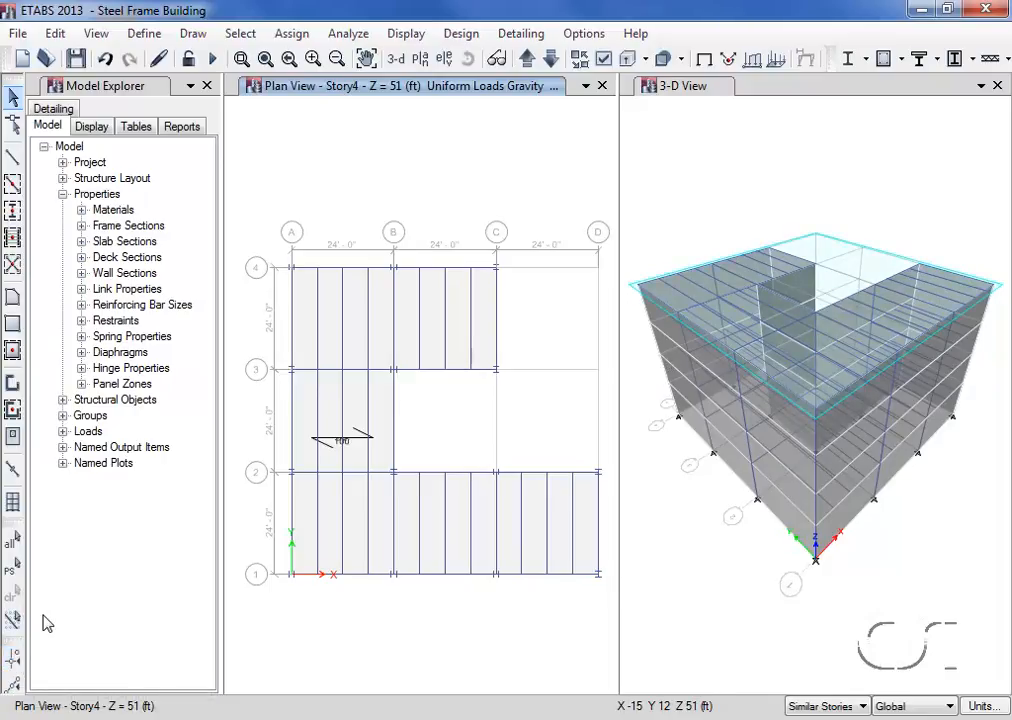
- Select all perimeter beams around the building outline, including those along the recessed edges on grids B, C, 2 and 3
left_click(295, 520)
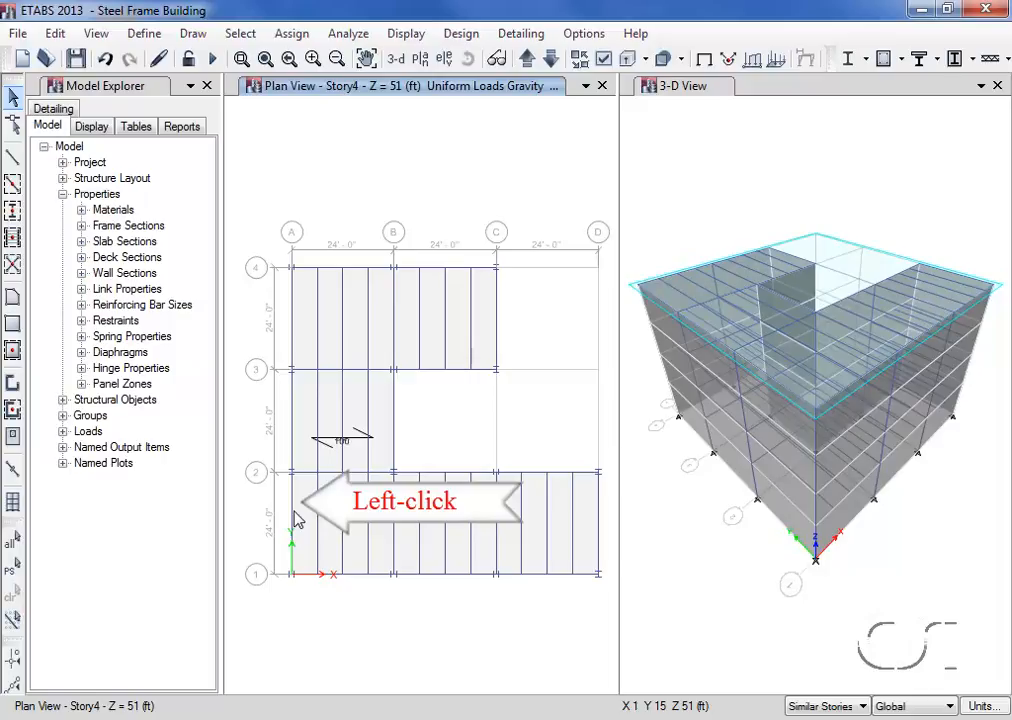
left_click(293, 519)
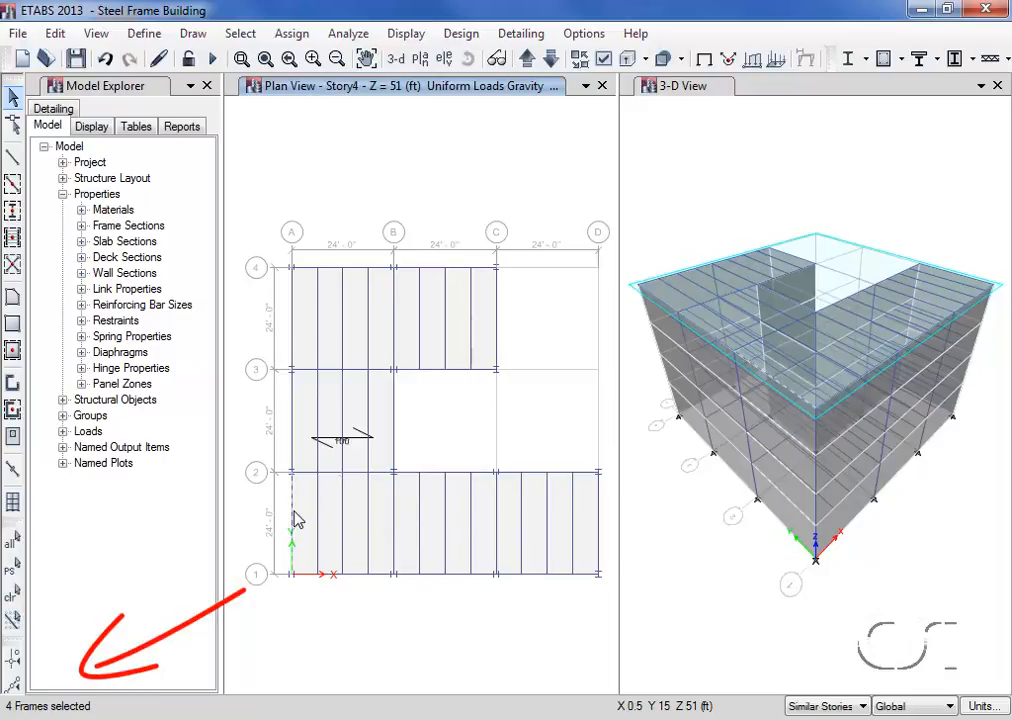
left_click(294, 432)
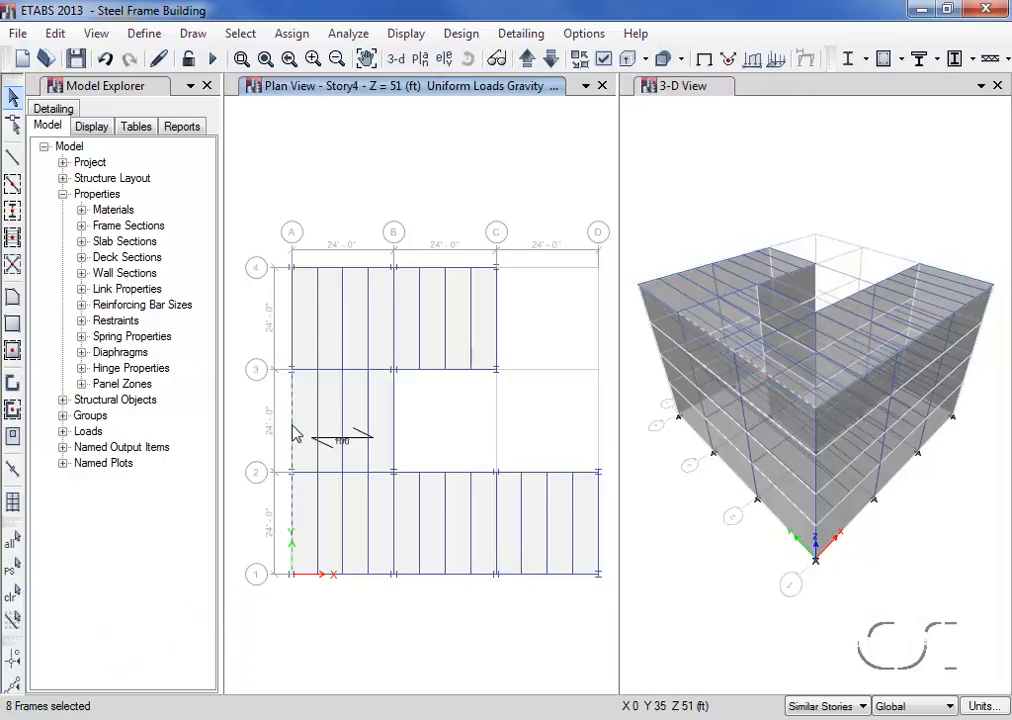
left_click(293, 336)
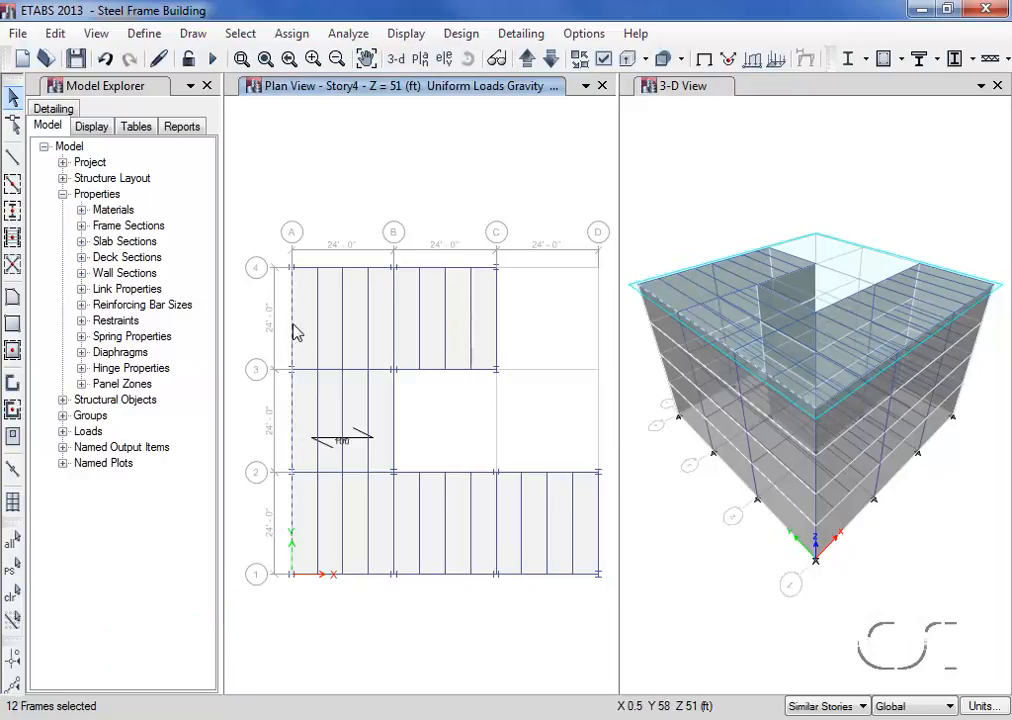
left_click(332, 268)
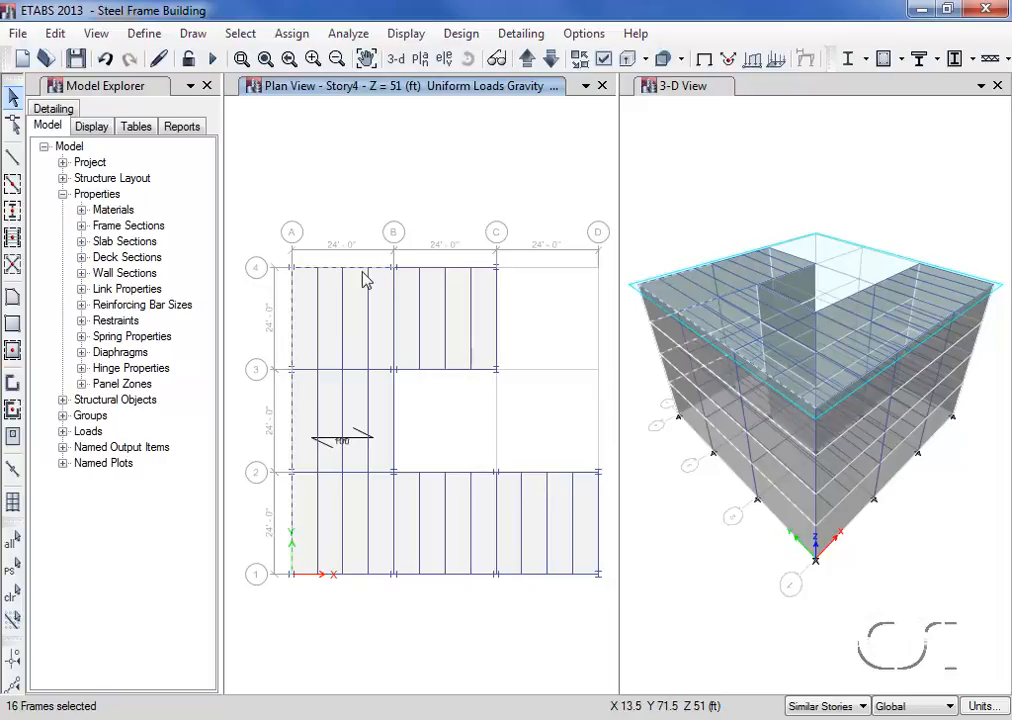
left_click(434, 269)
left_click(496, 310)
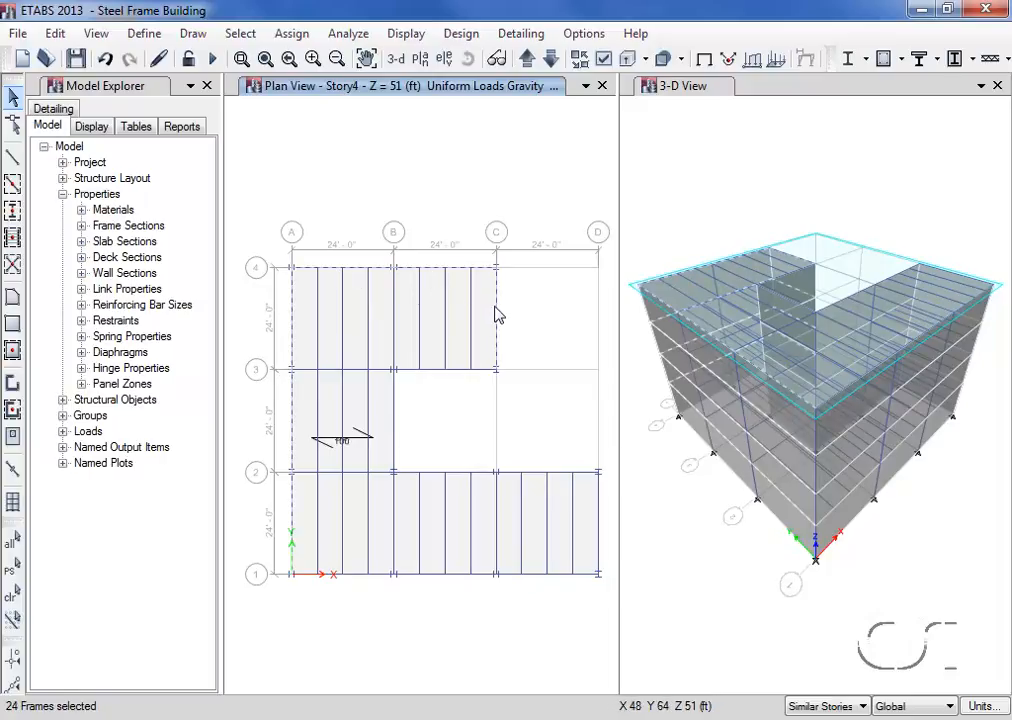
left_click(460, 374)
left_click(396, 430)
left_click(448, 480)
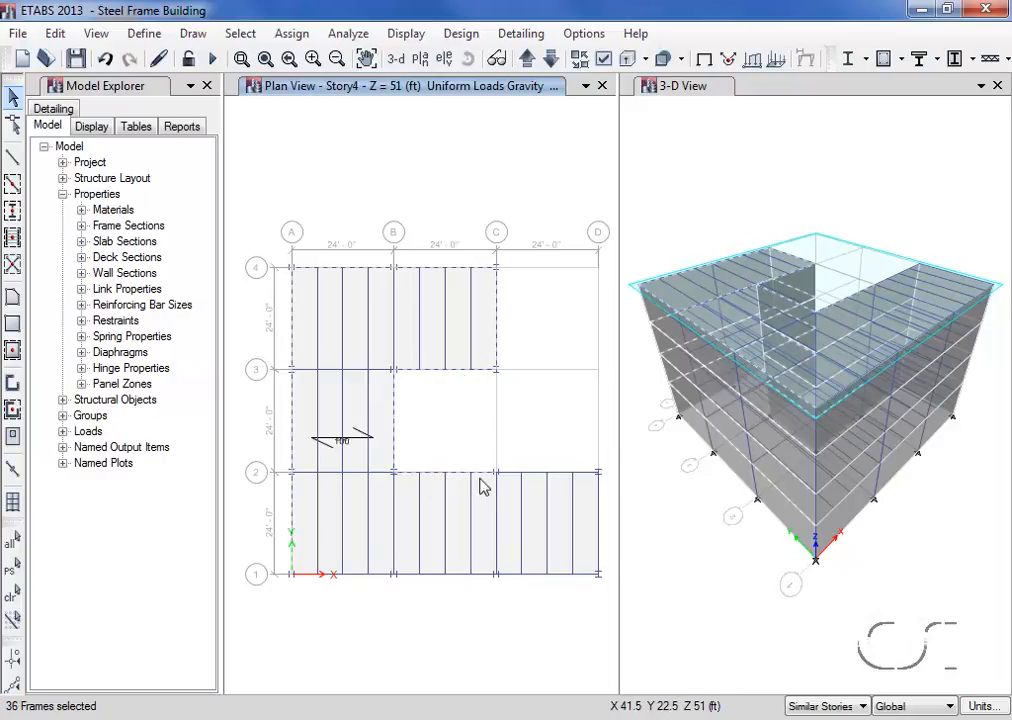
left_click(538, 481)
left_click(599, 514)
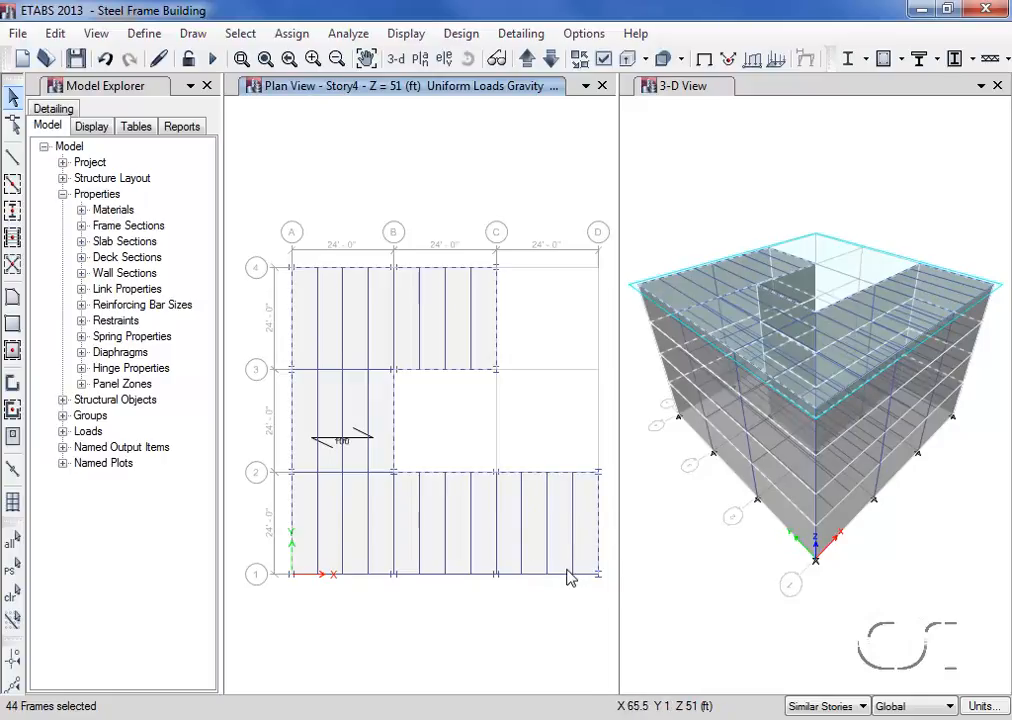
left_click(505, 585)
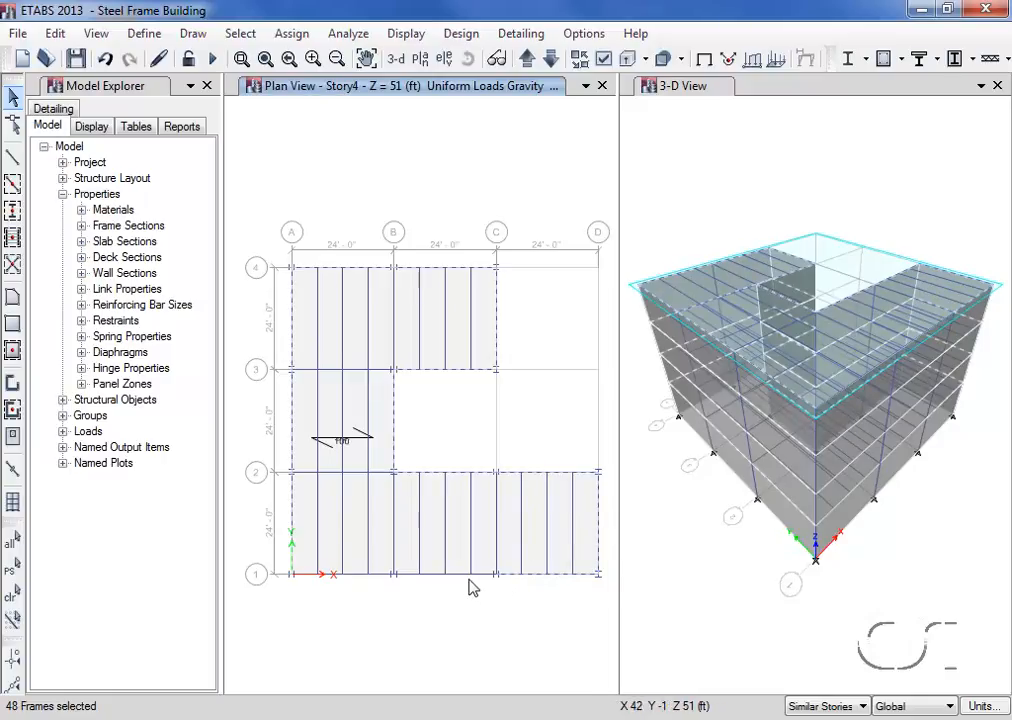
left_click(437, 592)
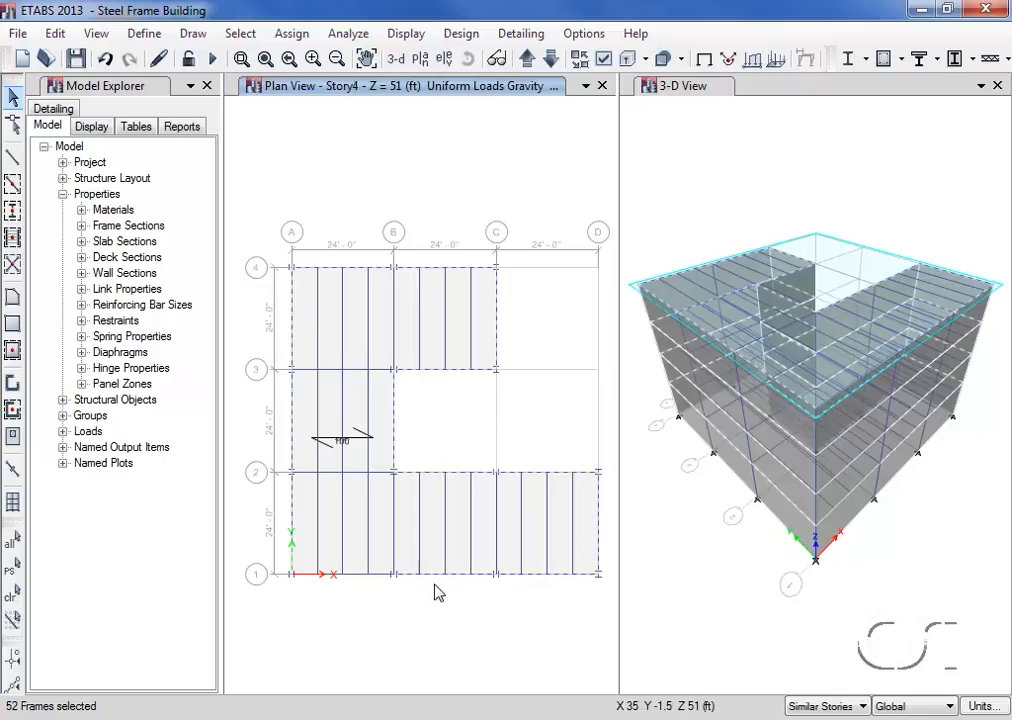
left_click(356, 579)
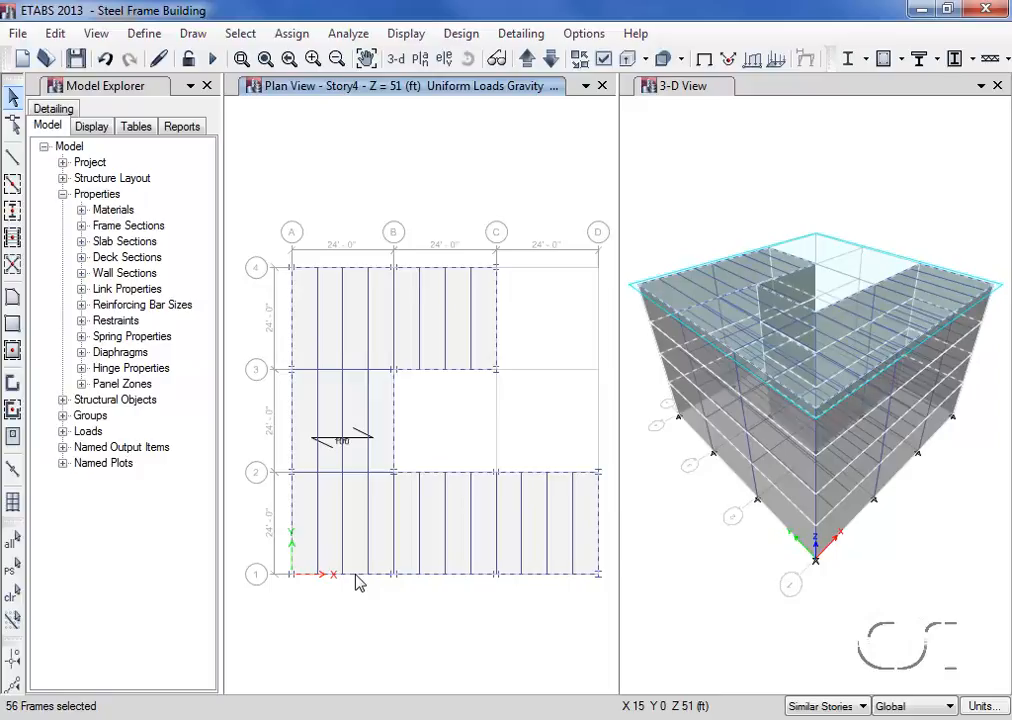
- Assign a uniform distributed gravity load of 0.25 kip/ft for the Cladding pattern to the selected perimeter beams
left_click(300, 35)
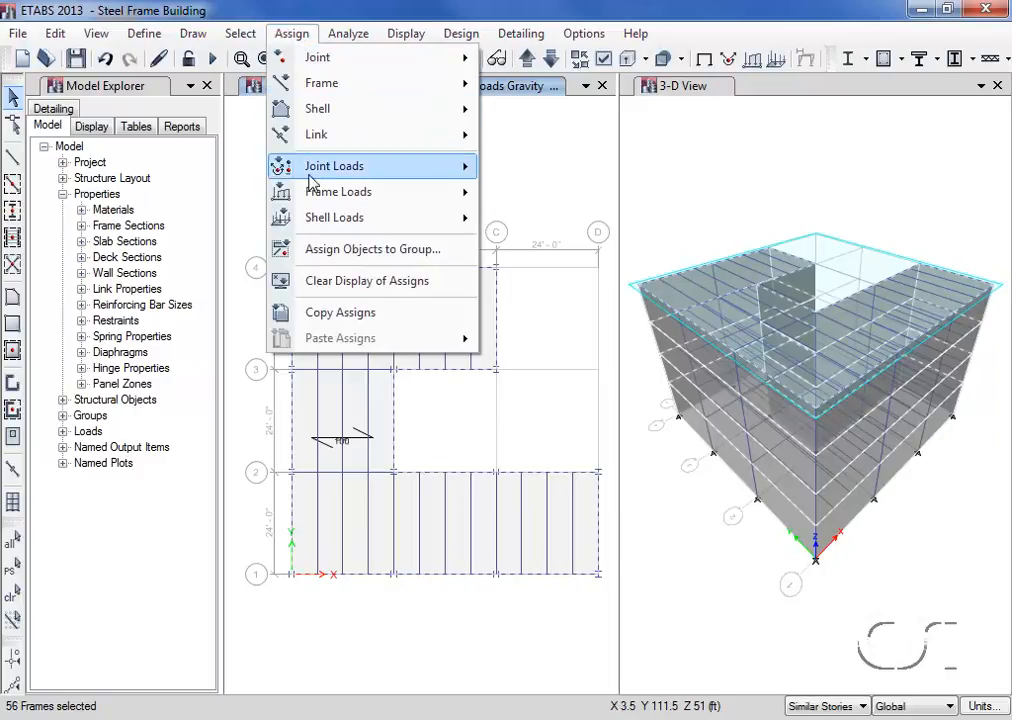
mouse_move(313, 200)
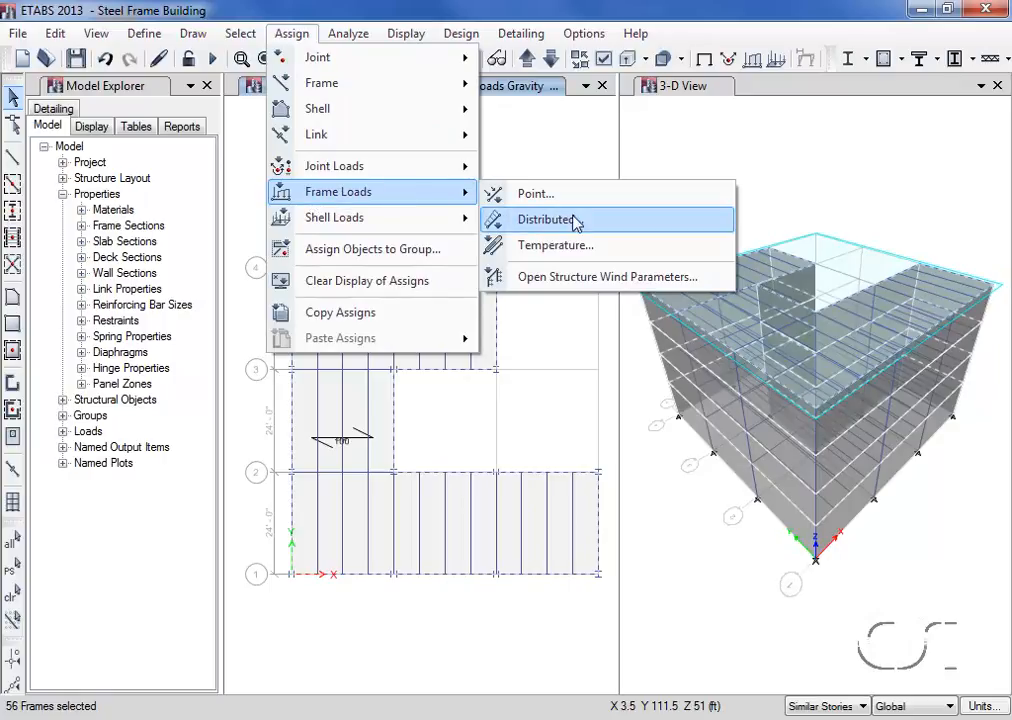
left_click(541, 228)
left_click(535, 258)
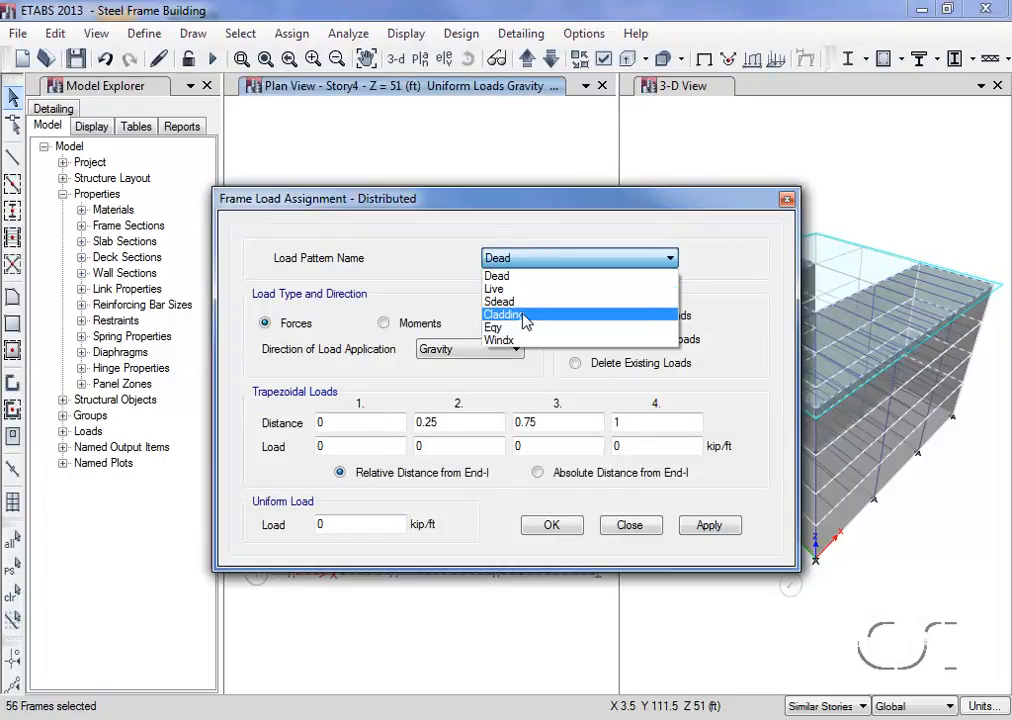
left_click(522, 316)
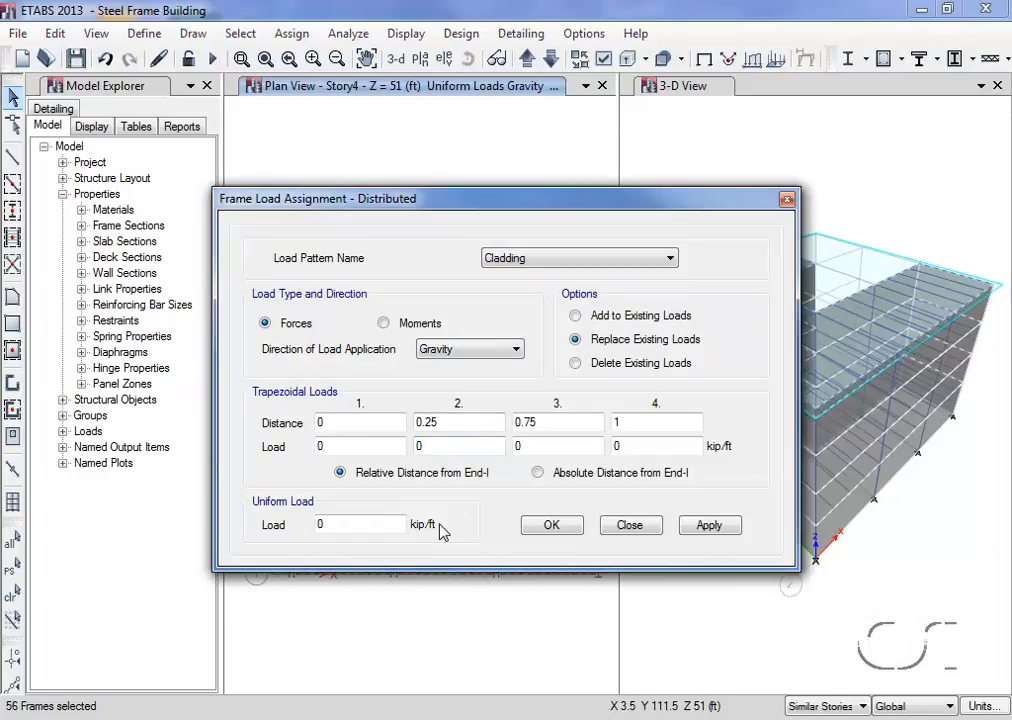
left_click(361, 525)
type(".25")
left_click(550, 526)
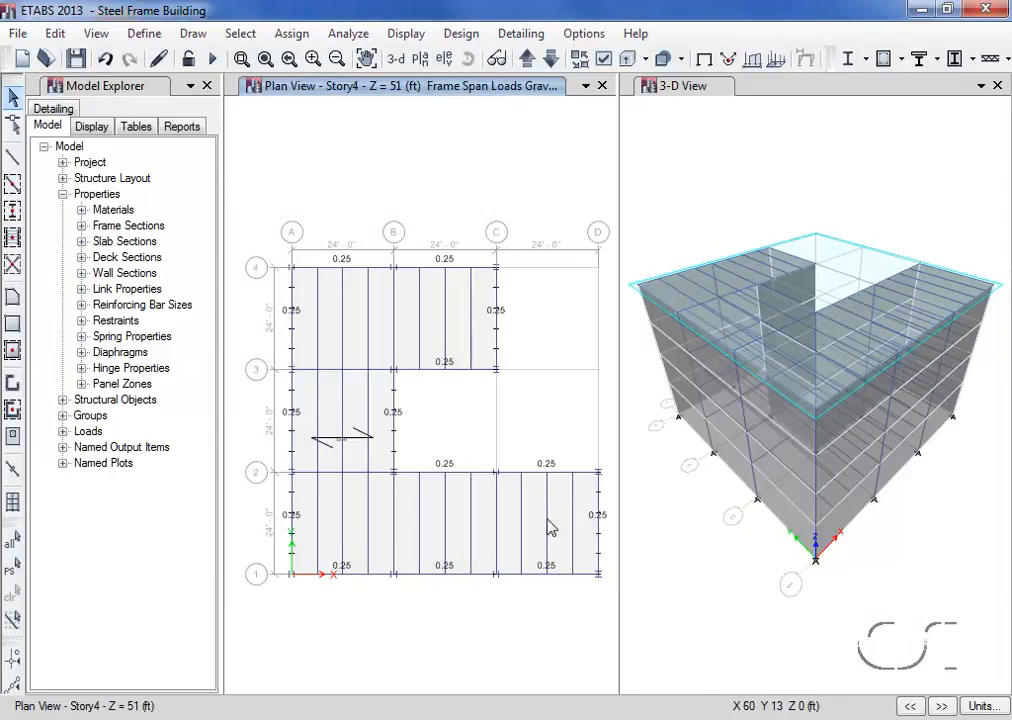
- View the cladding loads in the default 3-D view in place of the plan, and clear the display of assigns
left_click(406, 62)
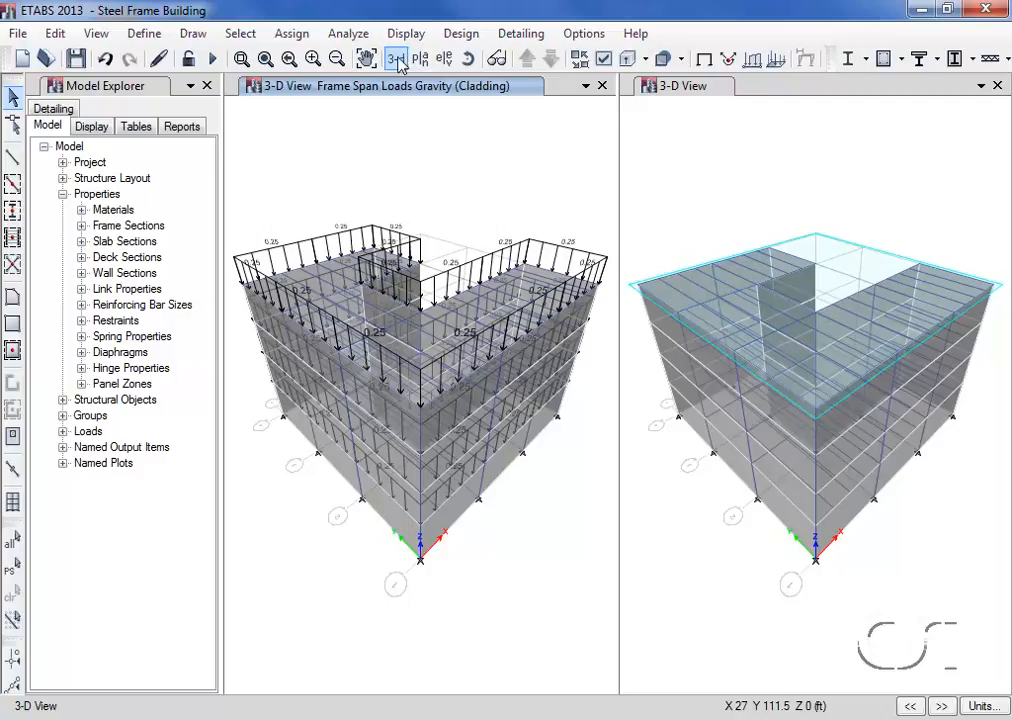
left_click(303, 36)
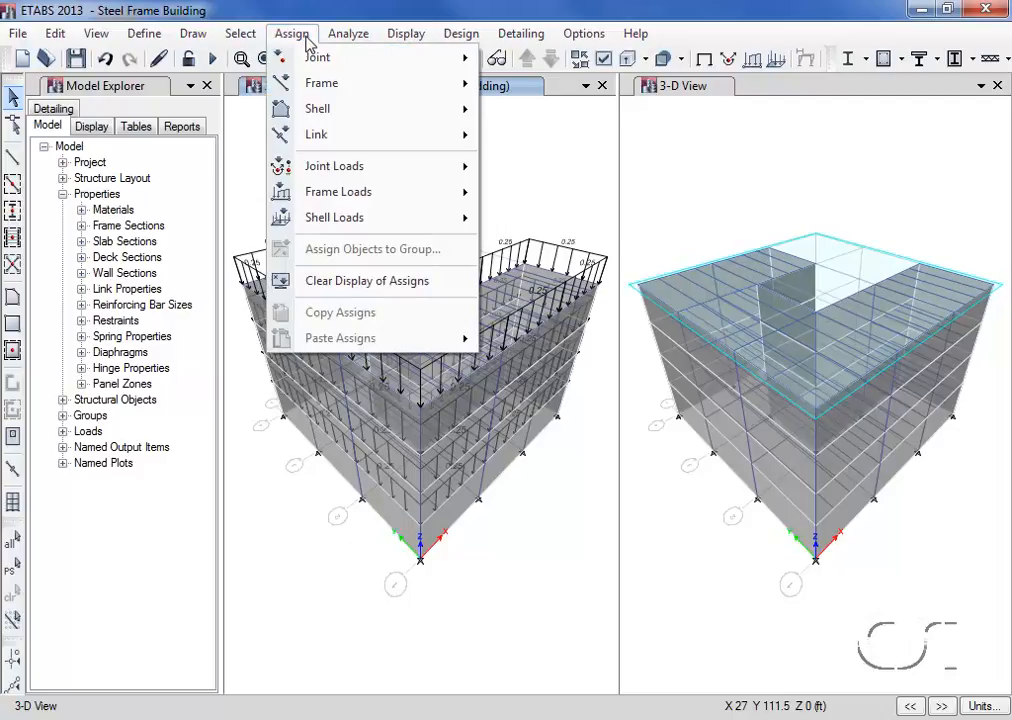
left_click(420, 285)
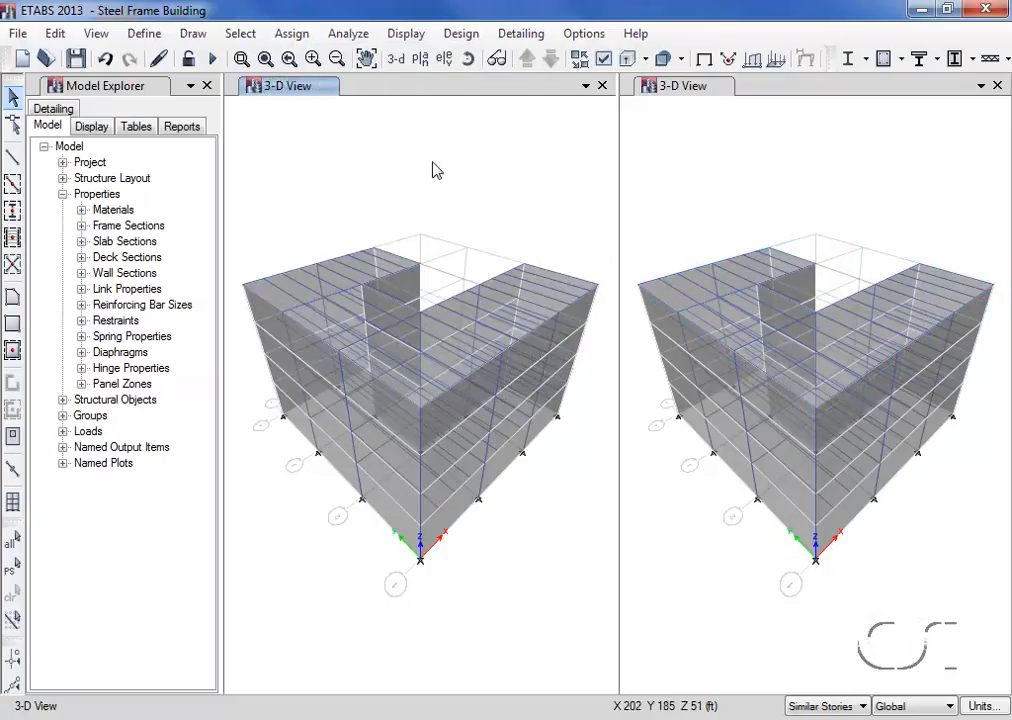
- Switch to the Story4 plan view and start a new developed elevation definition named RIGHT
left_click(421, 60)
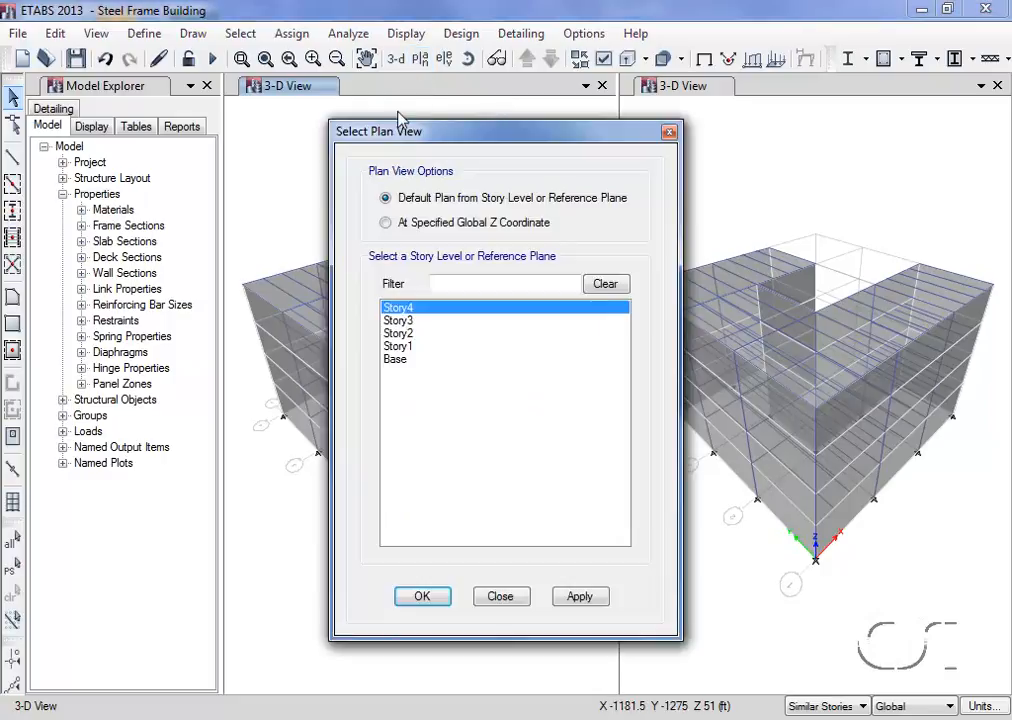
left_click(420, 597)
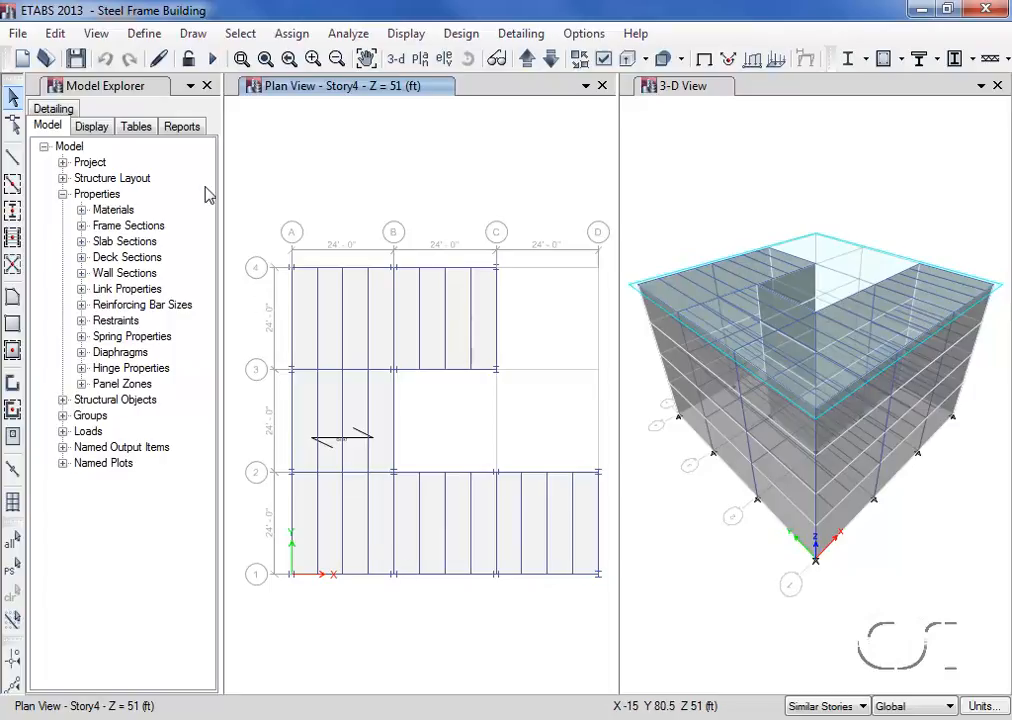
left_click(195, 33)
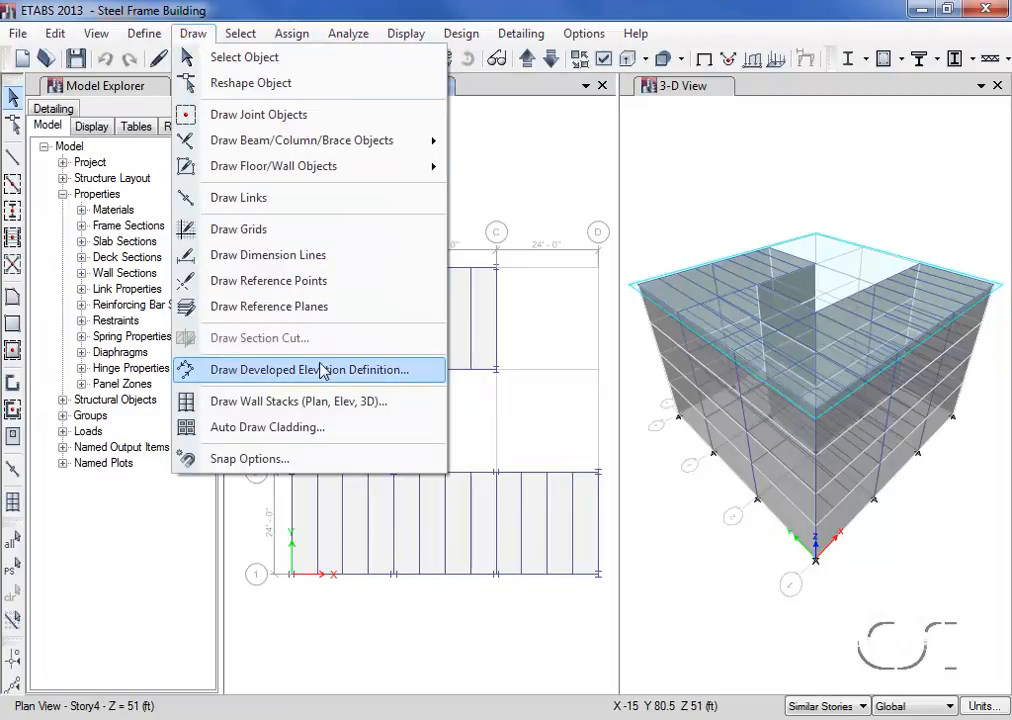
left_click(409, 371)
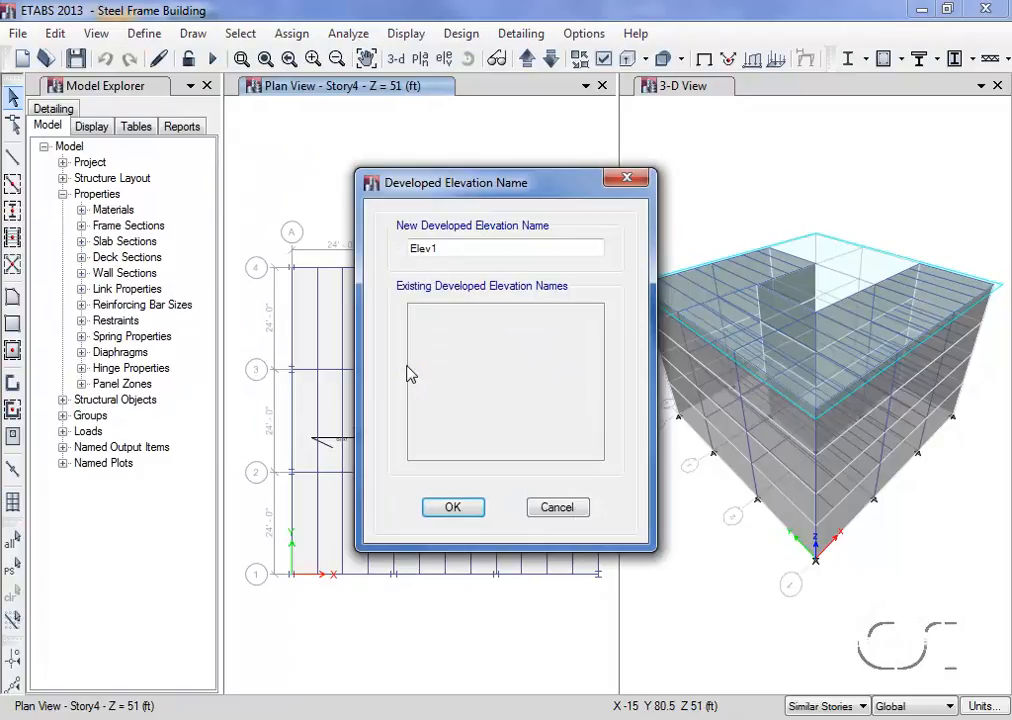
double_click(448, 245)
type("RIGHT")
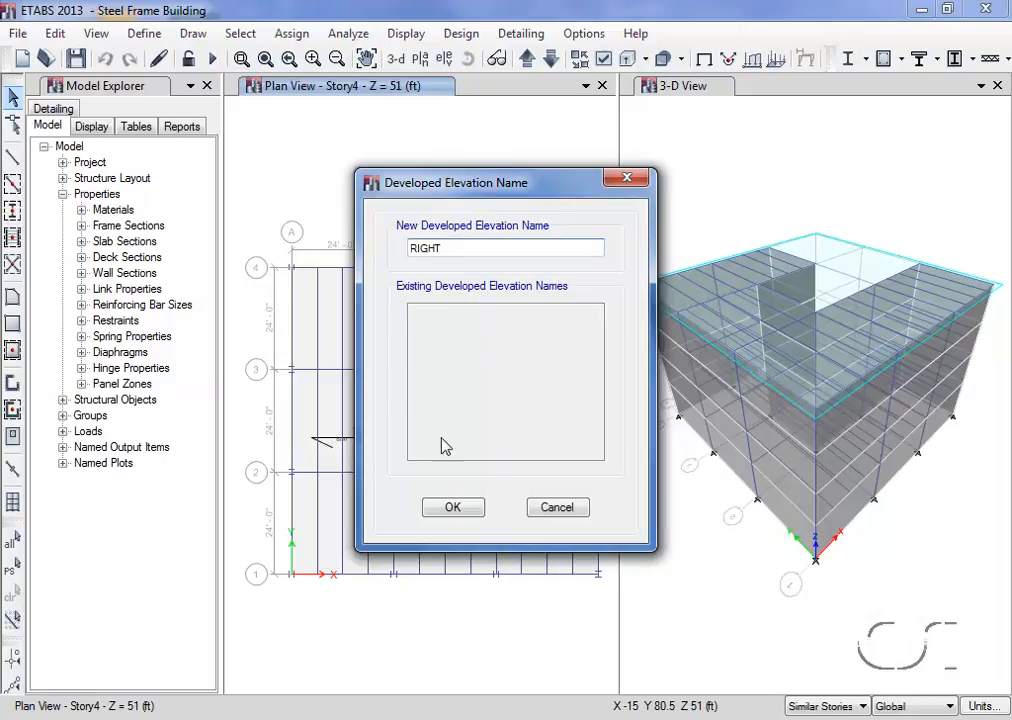
left_click(469, 512)
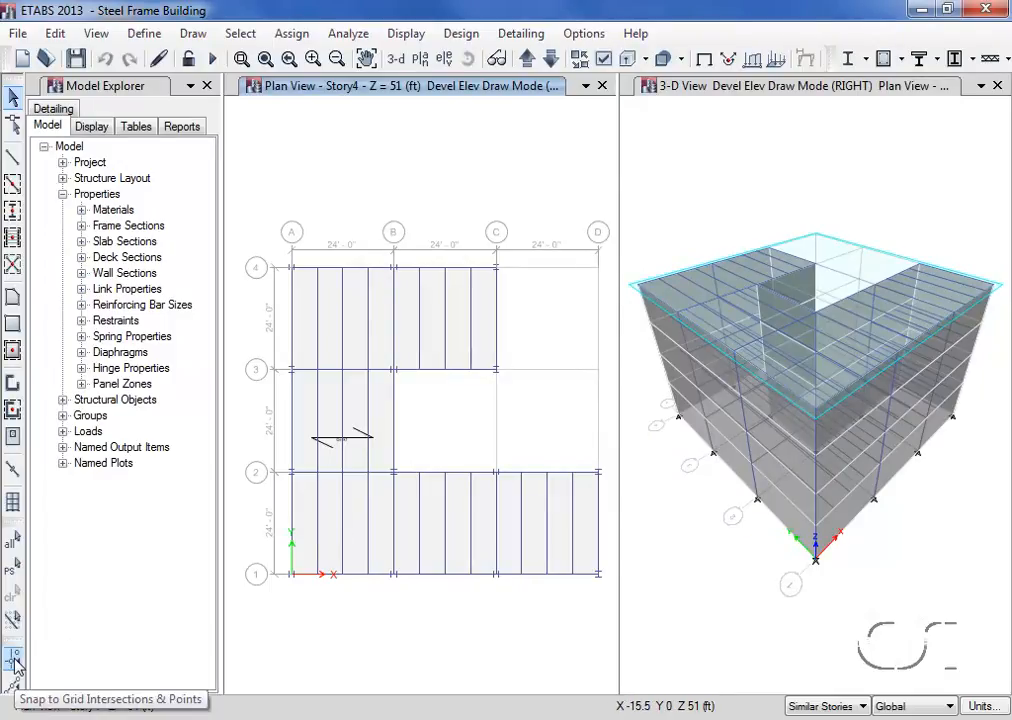
- With grid point snapping on, draw the developed elevation through D1, D2, B2, B3, C3 and C4, and return to the Story4 plan
left_click(14, 660)
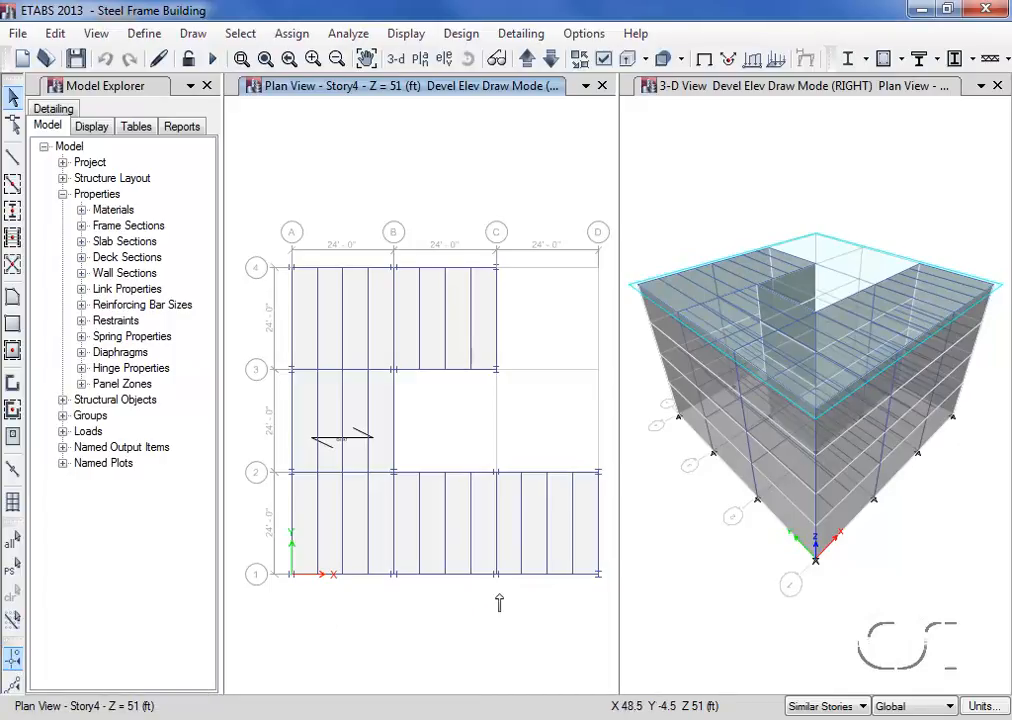
left_click(597, 574)
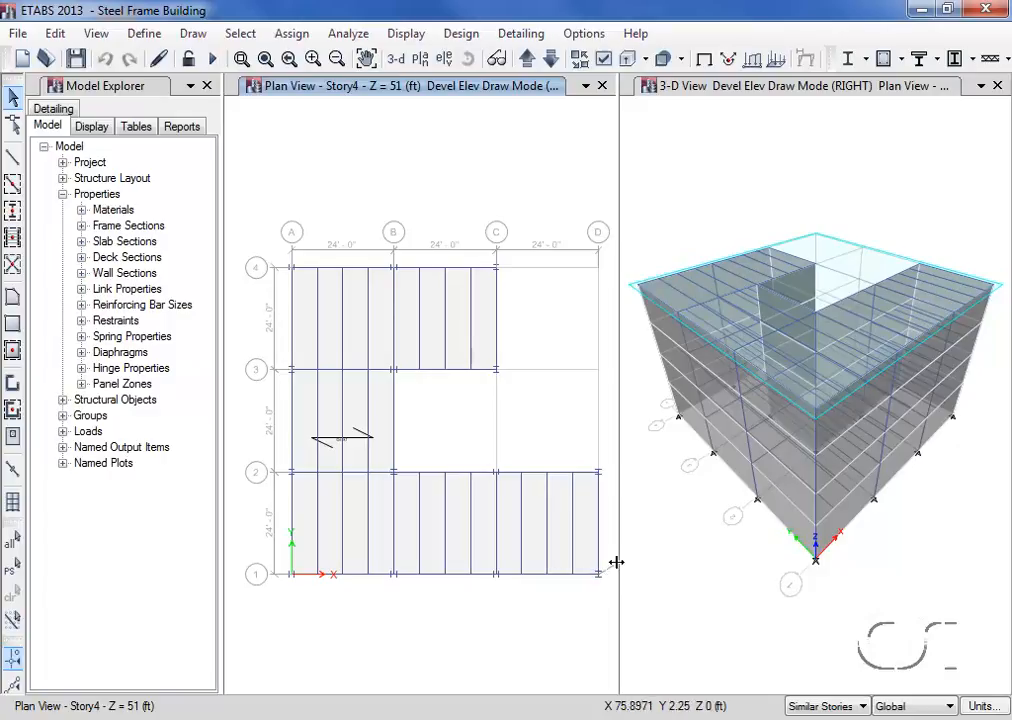
left_click(598, 472)
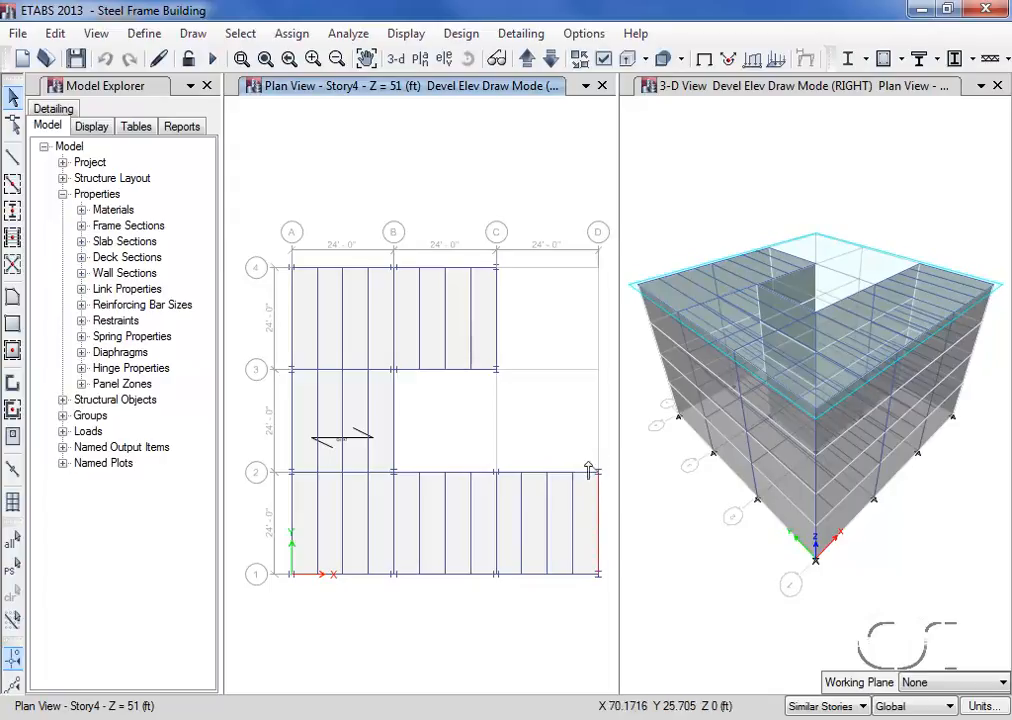
left_click(394, 472)
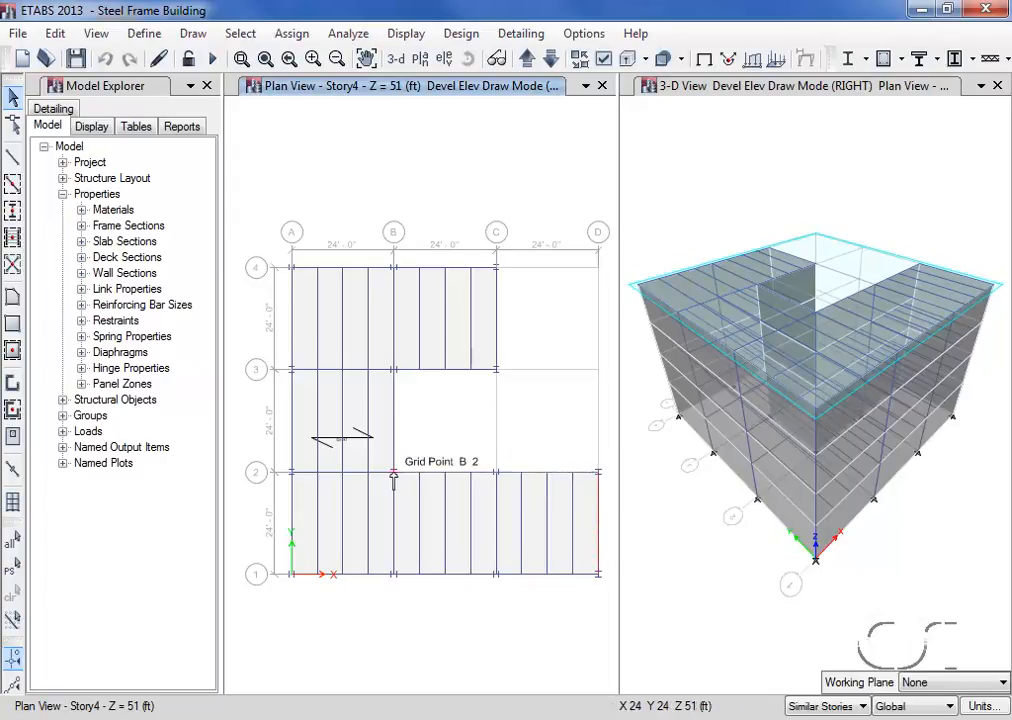
left_click(393, 371)
left_click(496, 370)
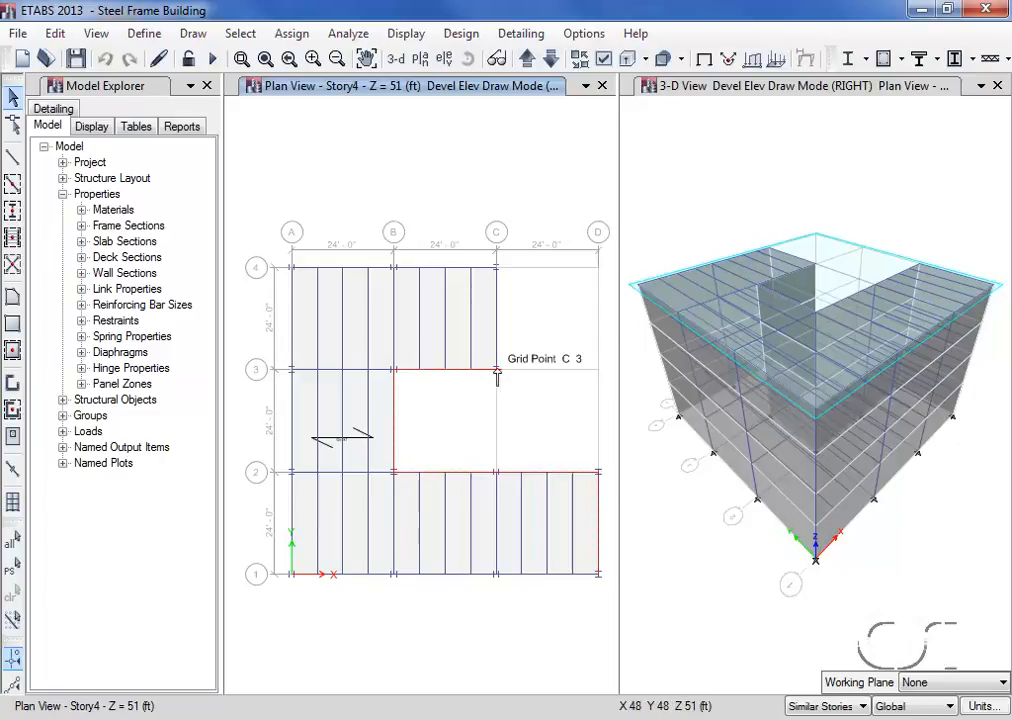
left_click(497, 270)
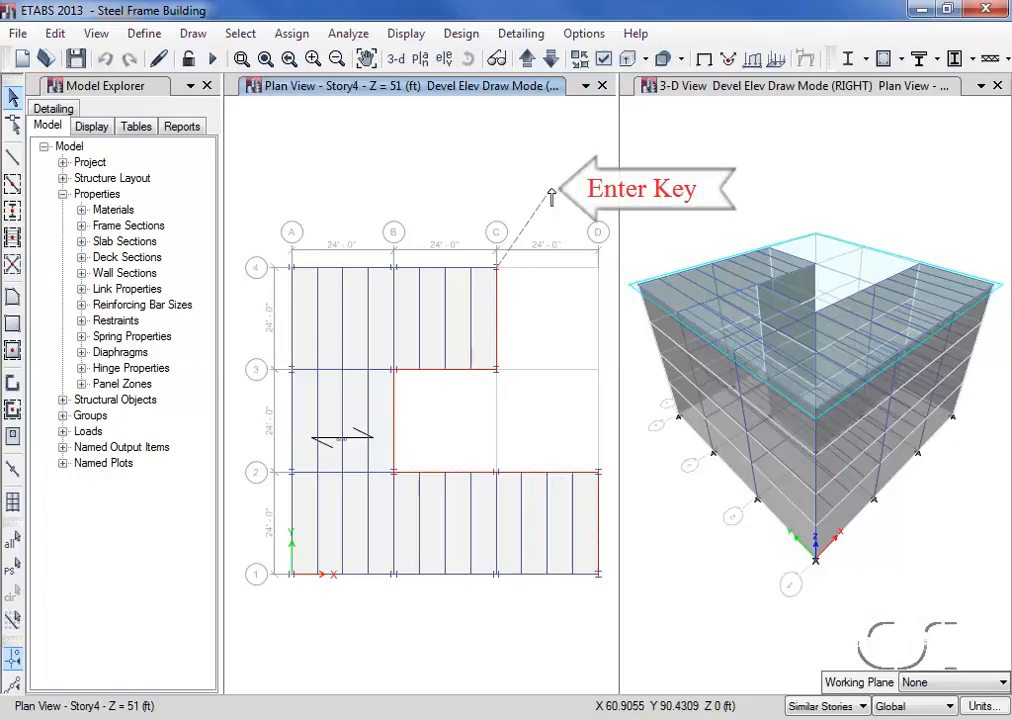
key("Return")
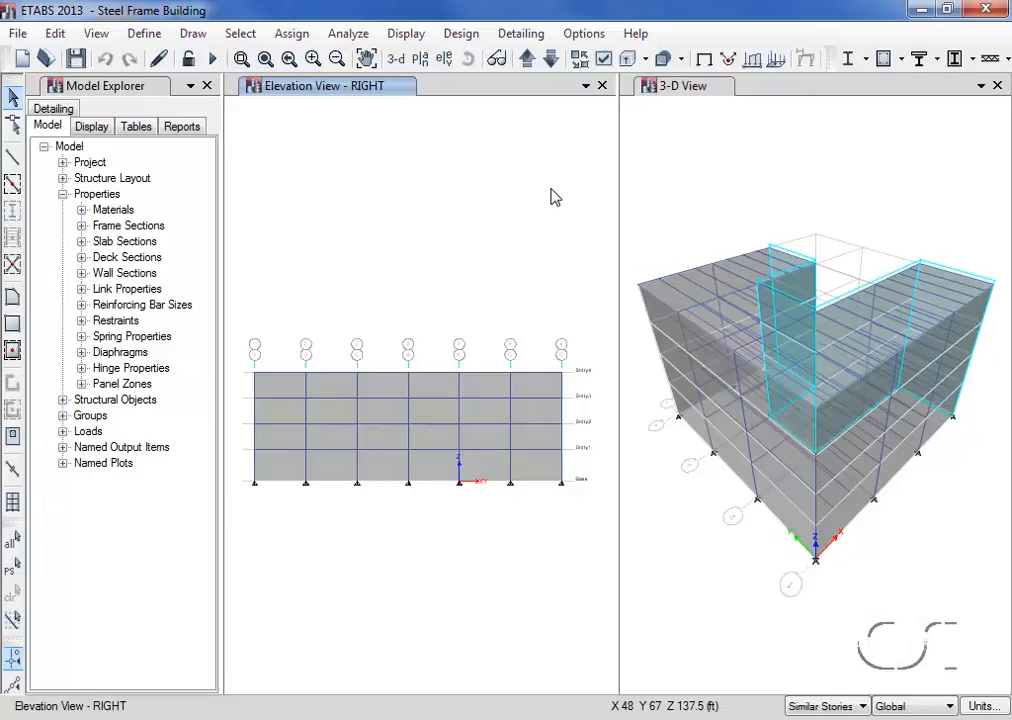
left_click(420, 60)
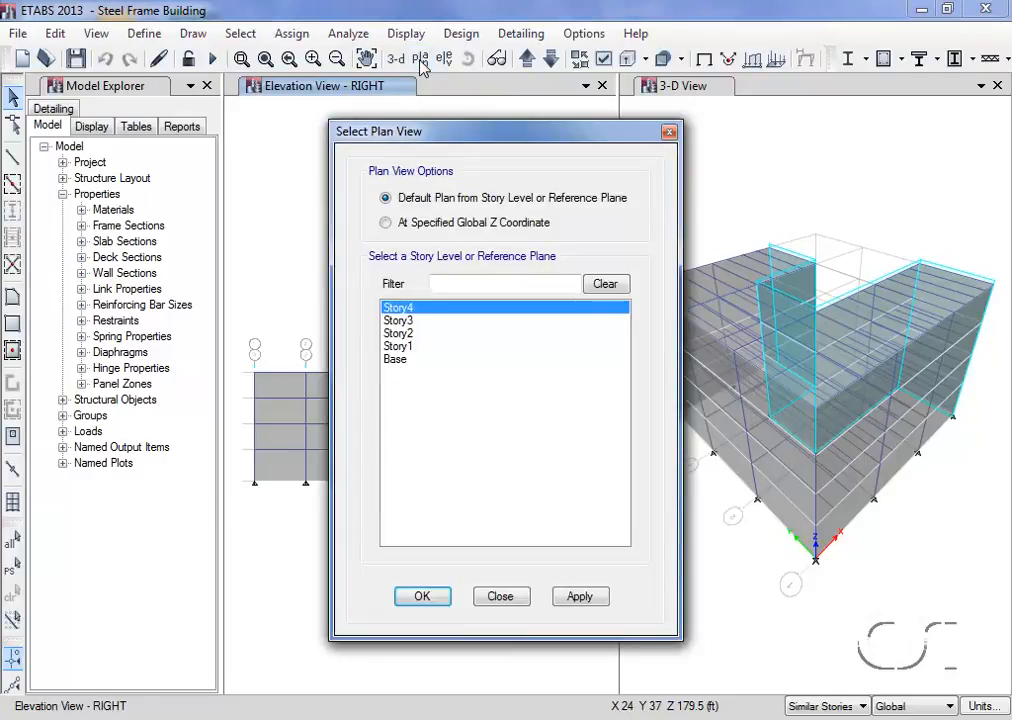
left_click(423, 597)
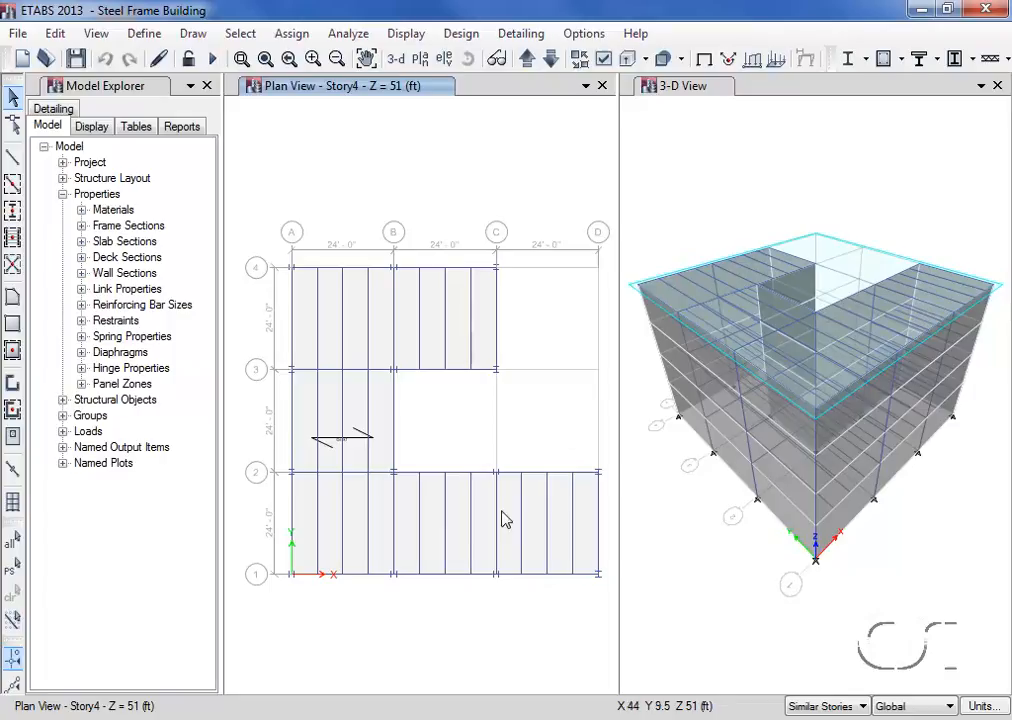
- Display the local axes of the shell objects in the 3-D view
left_click(698, 91)
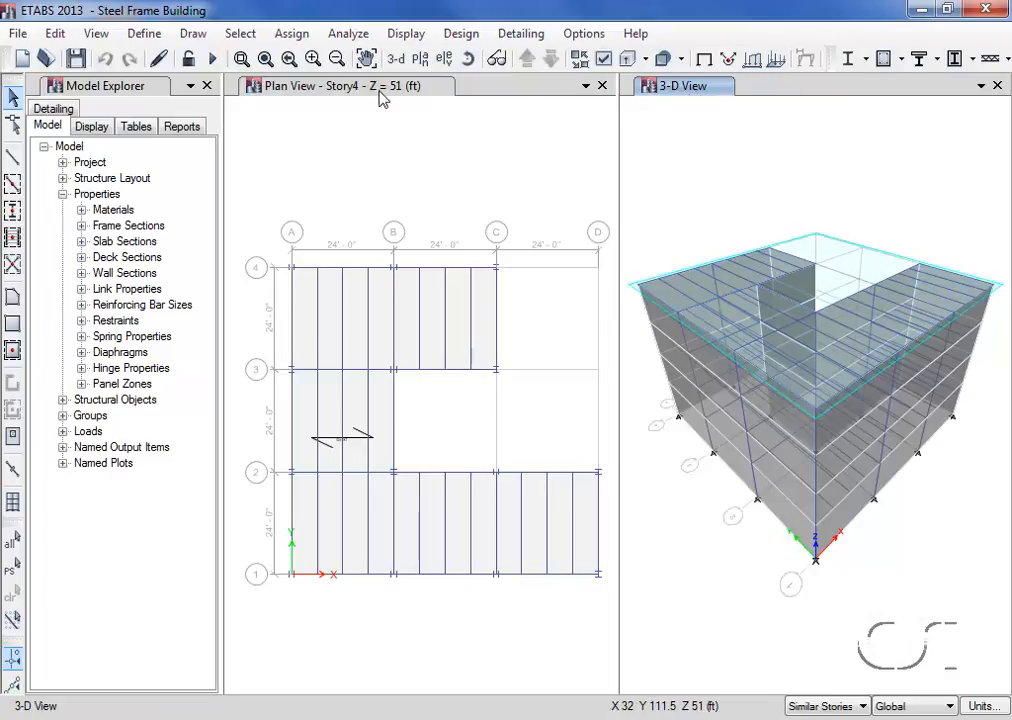
left_click(97, 33)
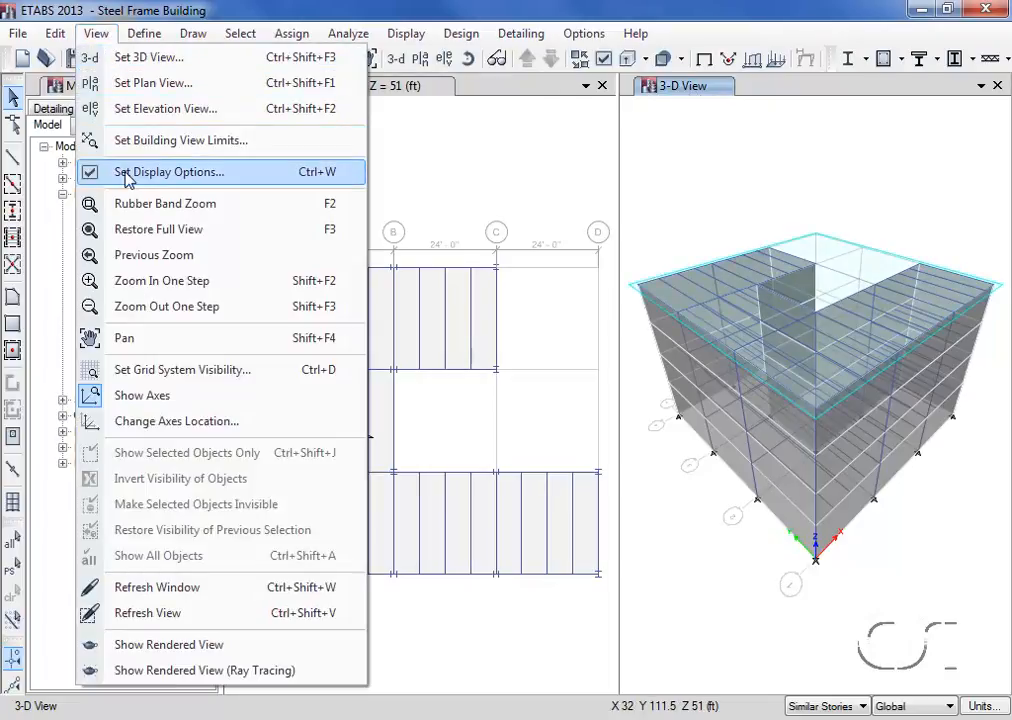
left_click(196, 176)
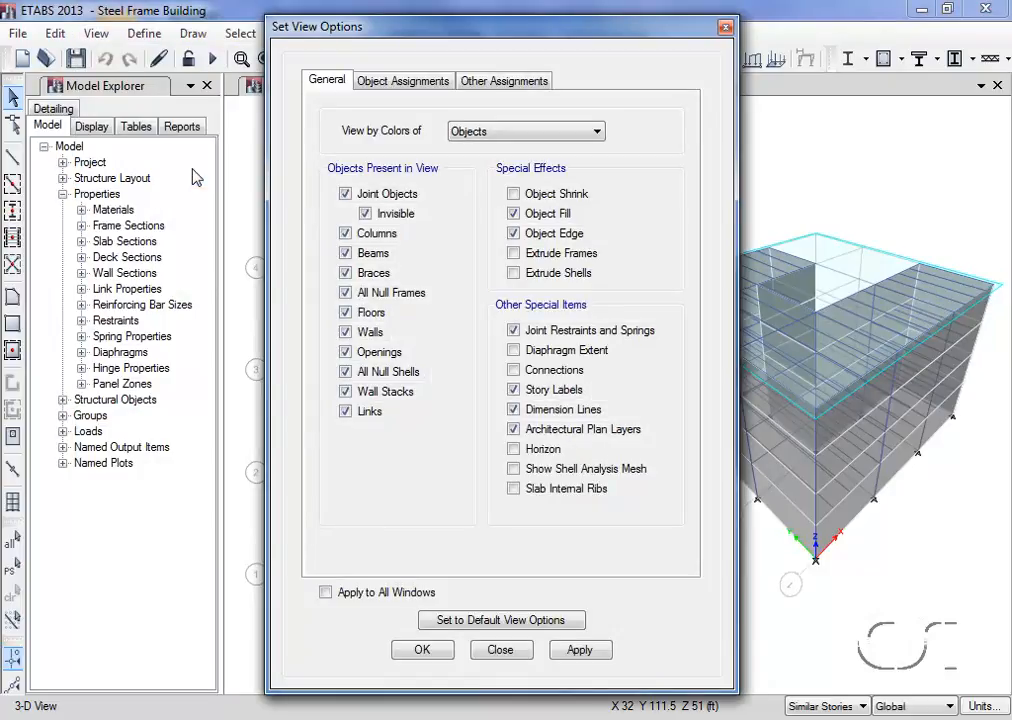
left_click(409, 84)
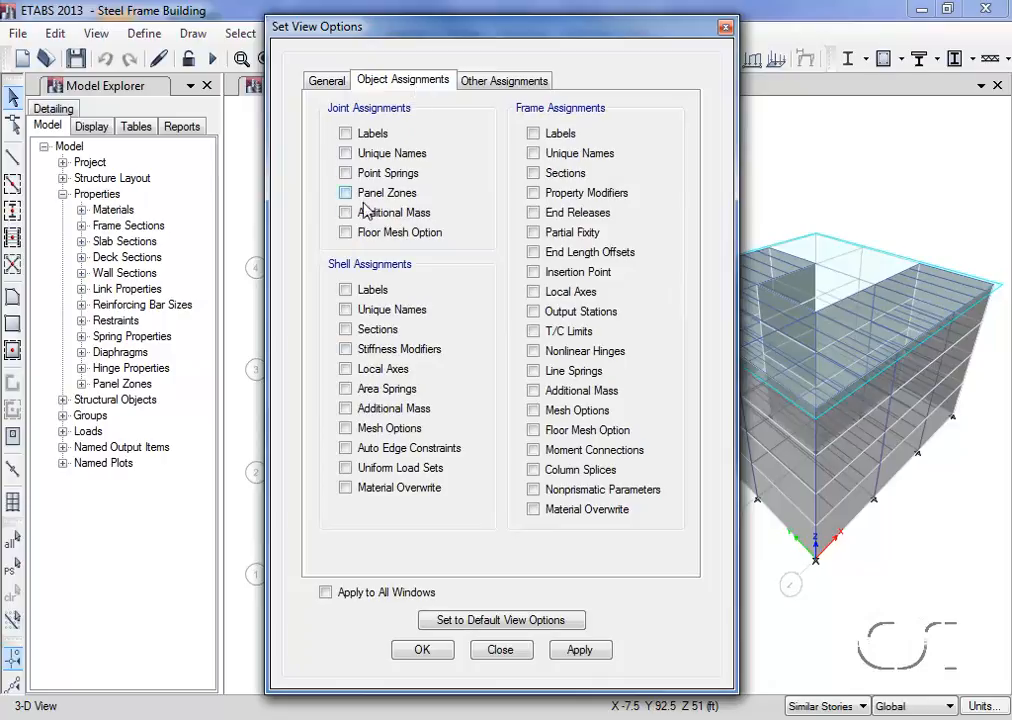
left_click(346, 370)
left_click(423, 650)
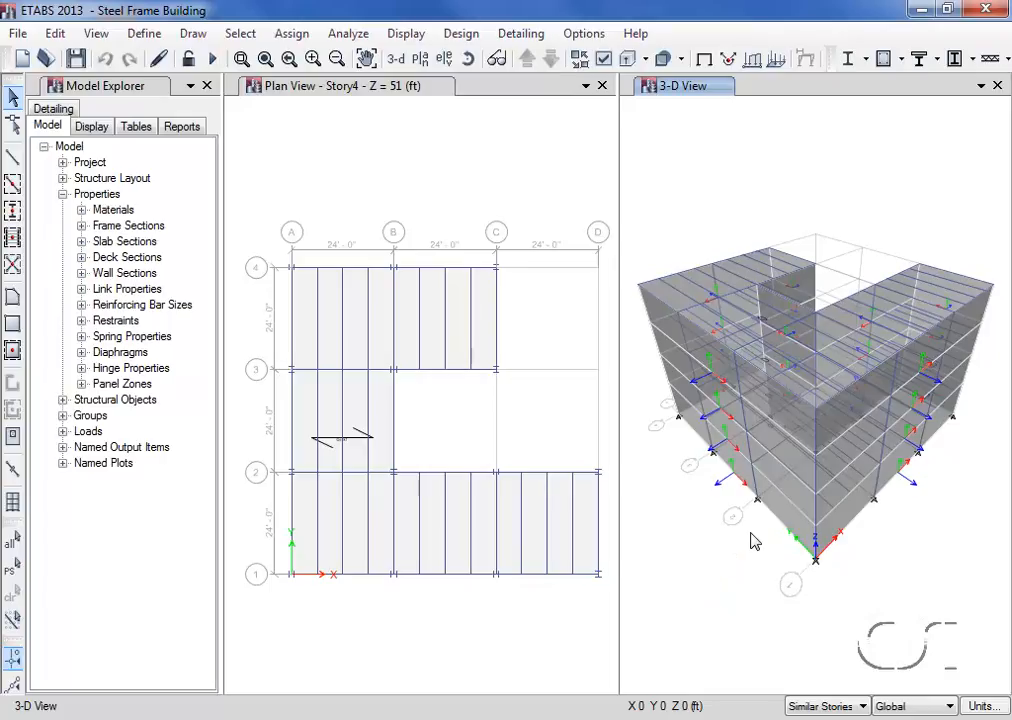
- Rotate the 3-D view to examine the shell local axes on the recessed faces, and turn off the local axes display
left_click(465, 62)
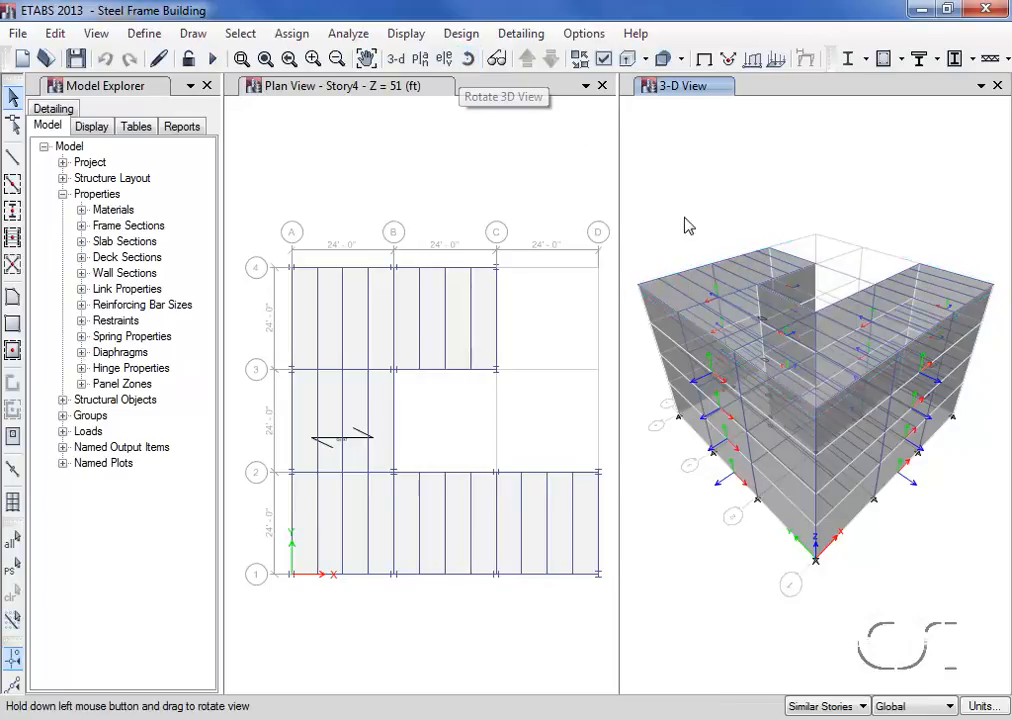
left_click_drag(960, 493, 838, 510)
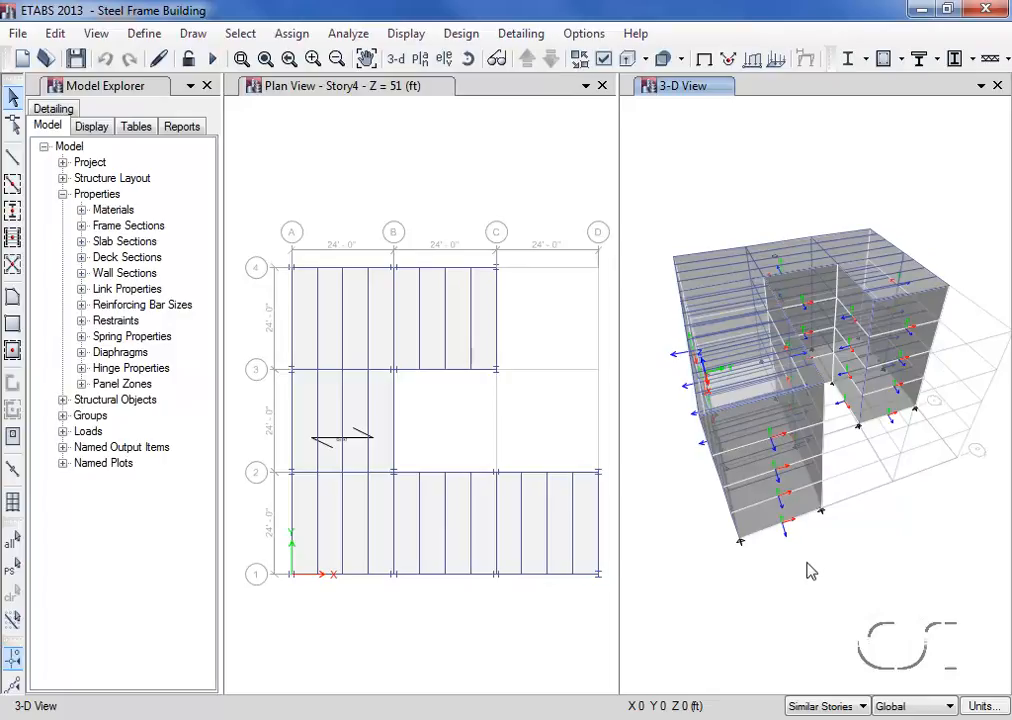
left_click(603, 61)
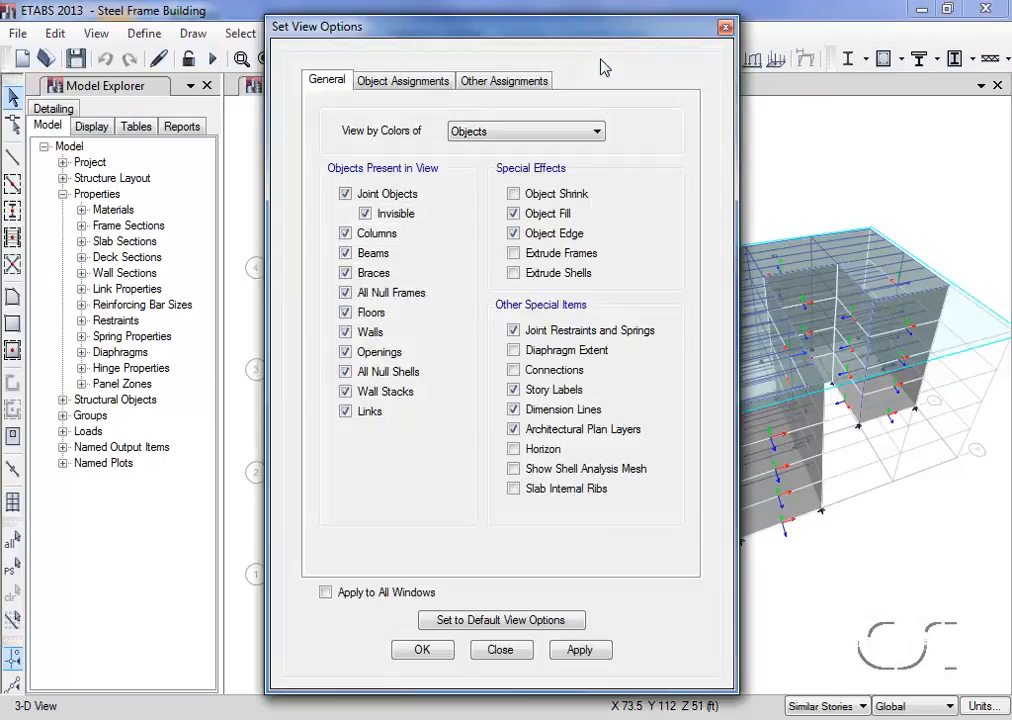
left_click(408, 84)
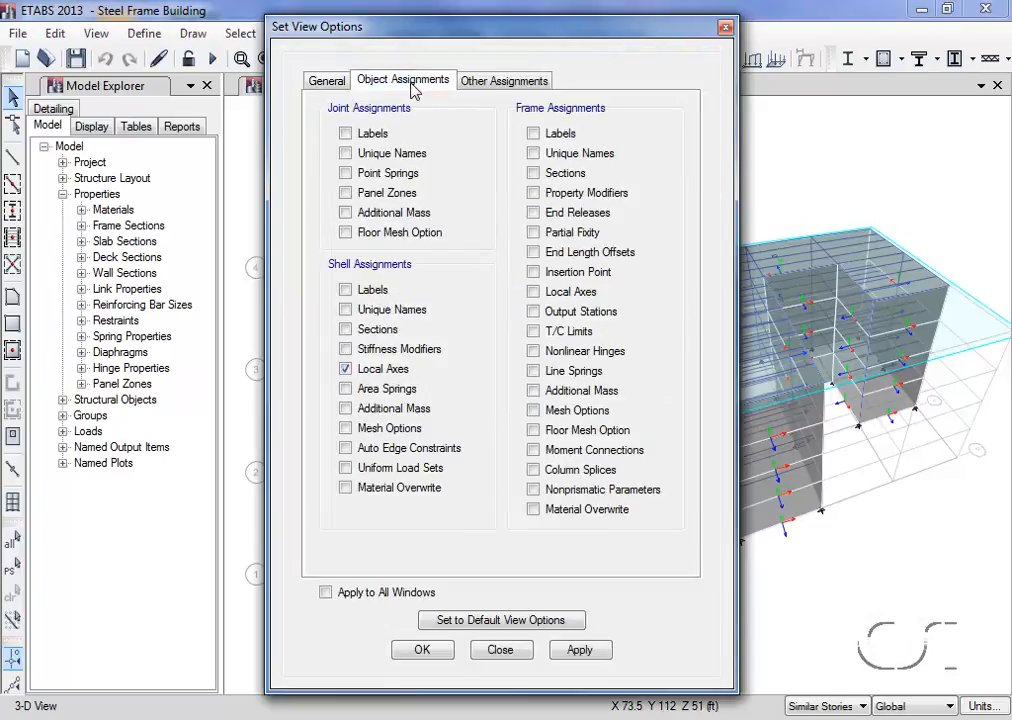
left_click(346, 370)
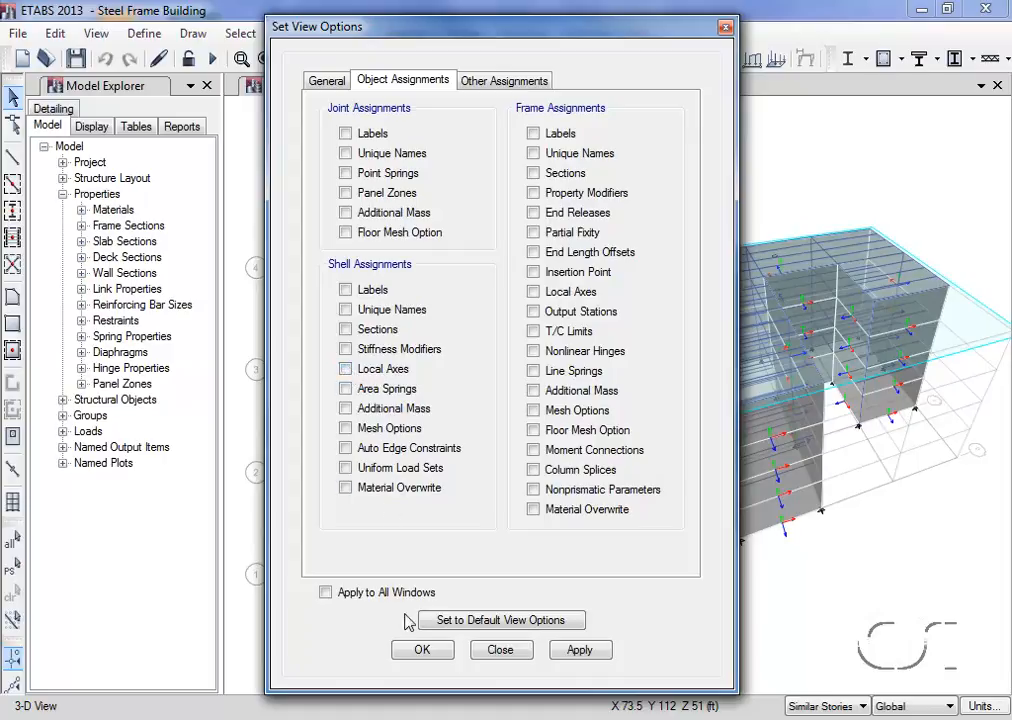
left_click(422, 652)
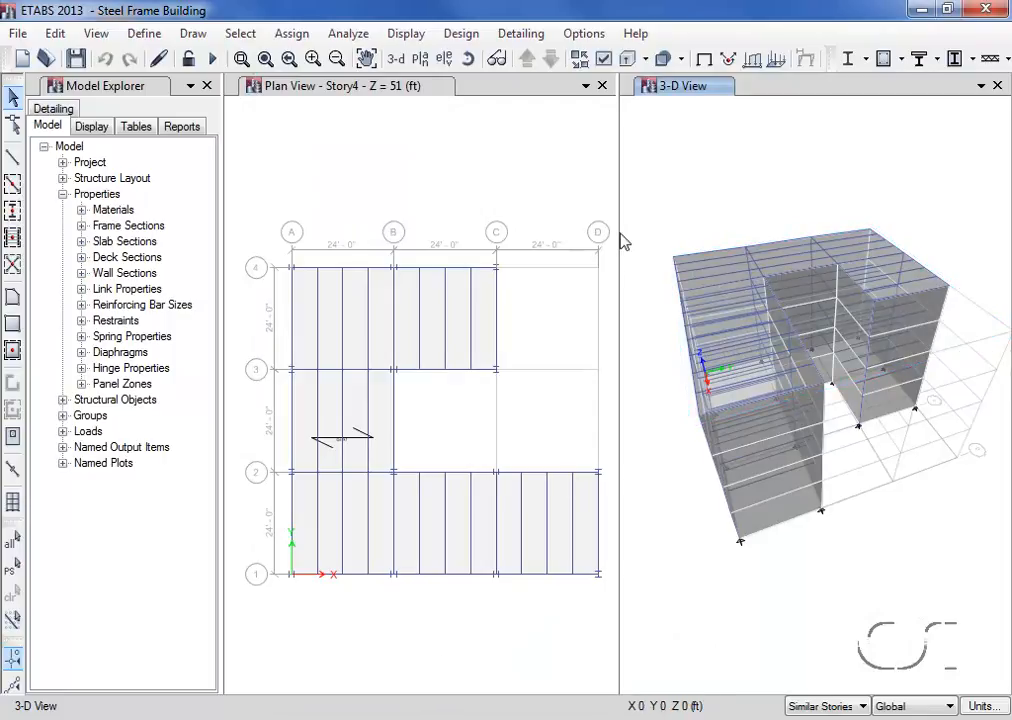
- Show elevation A in place of the 3-D view and assign all its cladding a windward pressure coefficient Cp of -0.8 for the Windx pattern
left_click(447, 62)
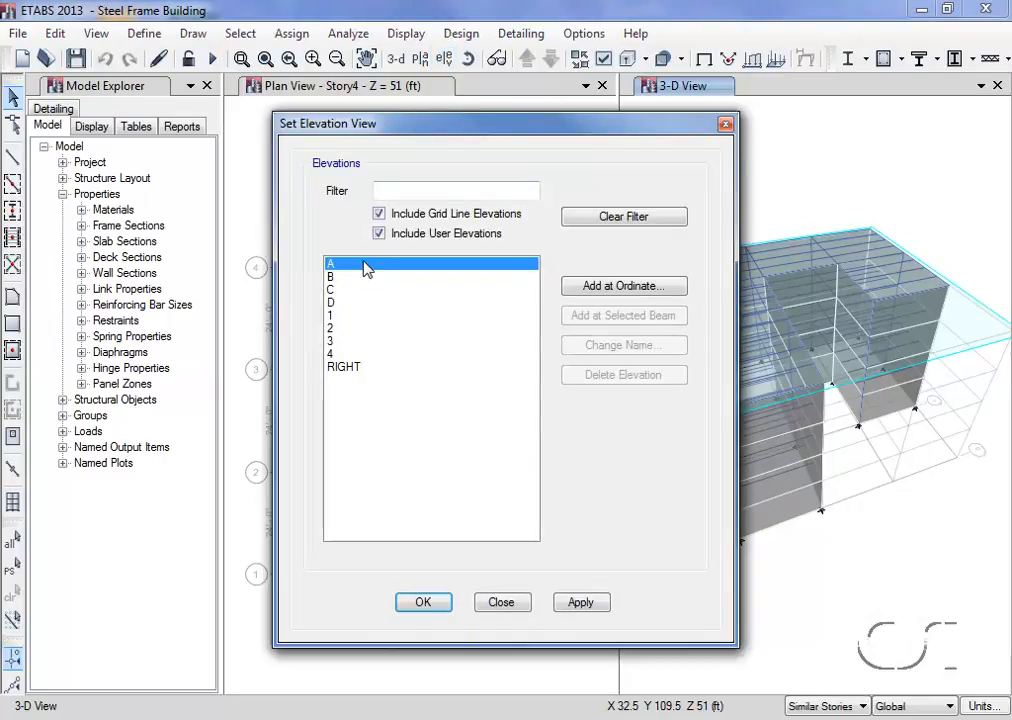
left_click(425, 601)
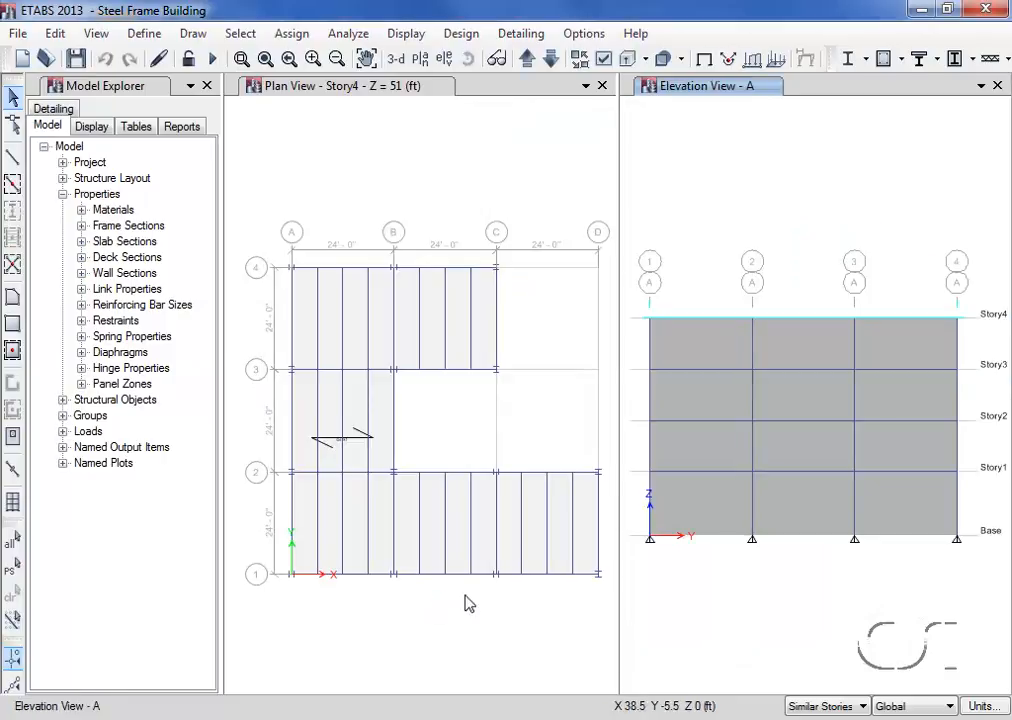
left_click_drag(632, 294, 979, 567)
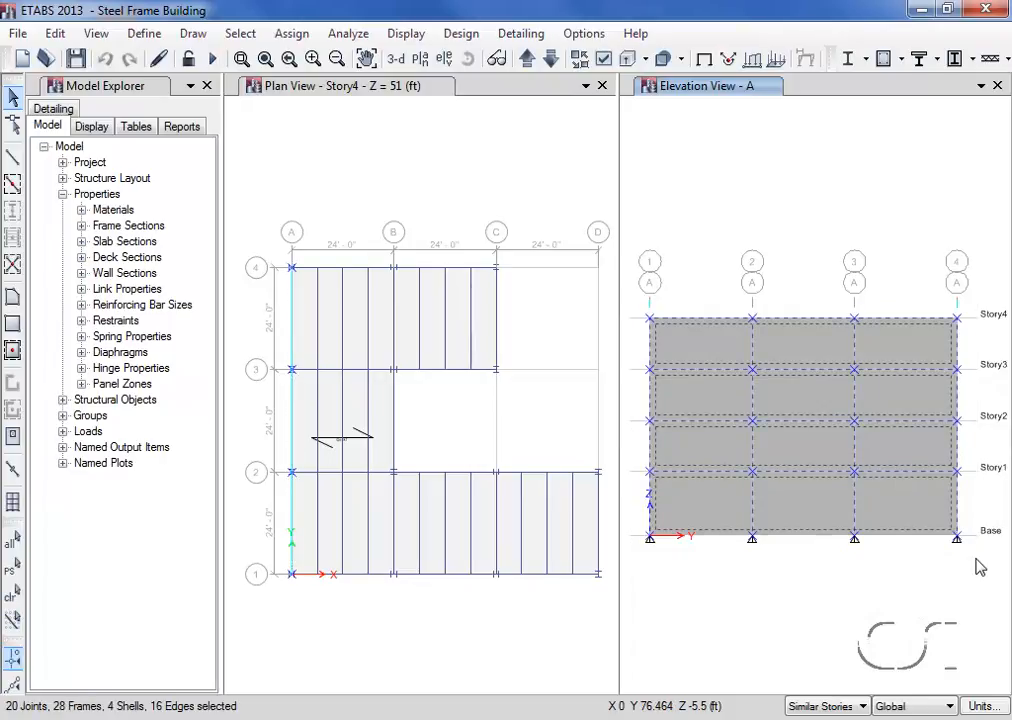
left_click(294, 35)
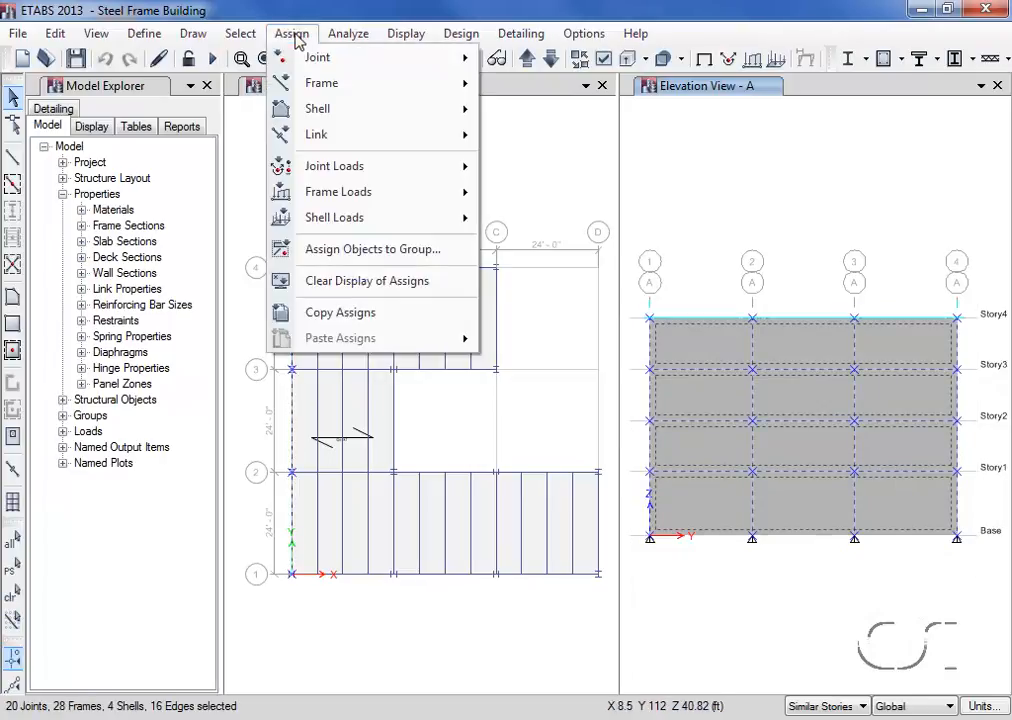
mouse_move(373, 219)
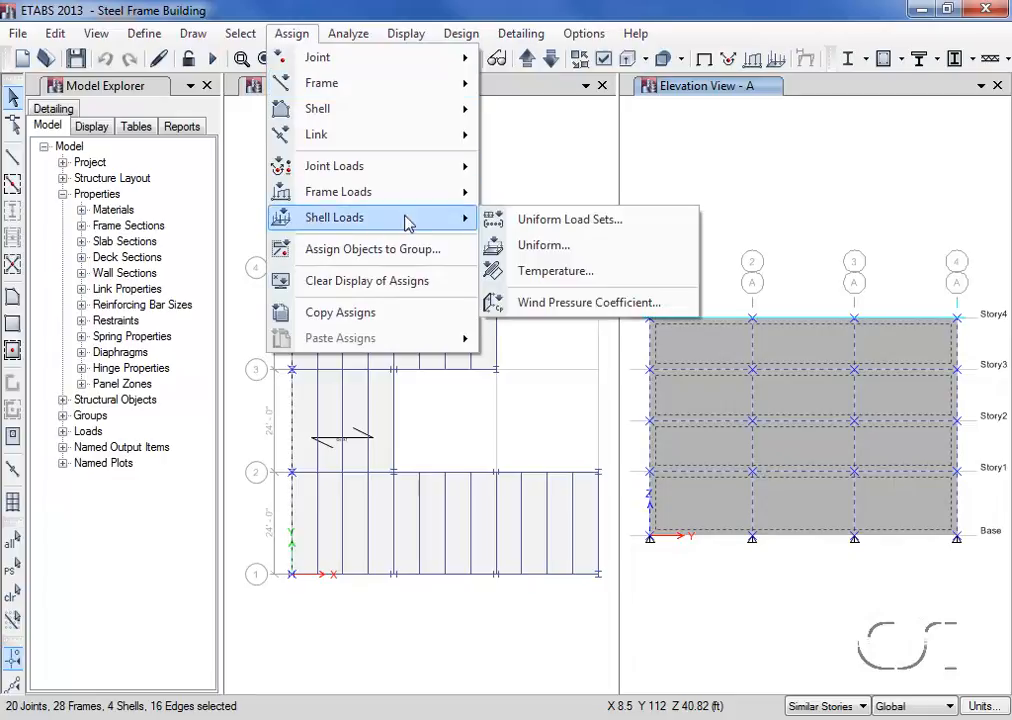
left_click(659, 311)
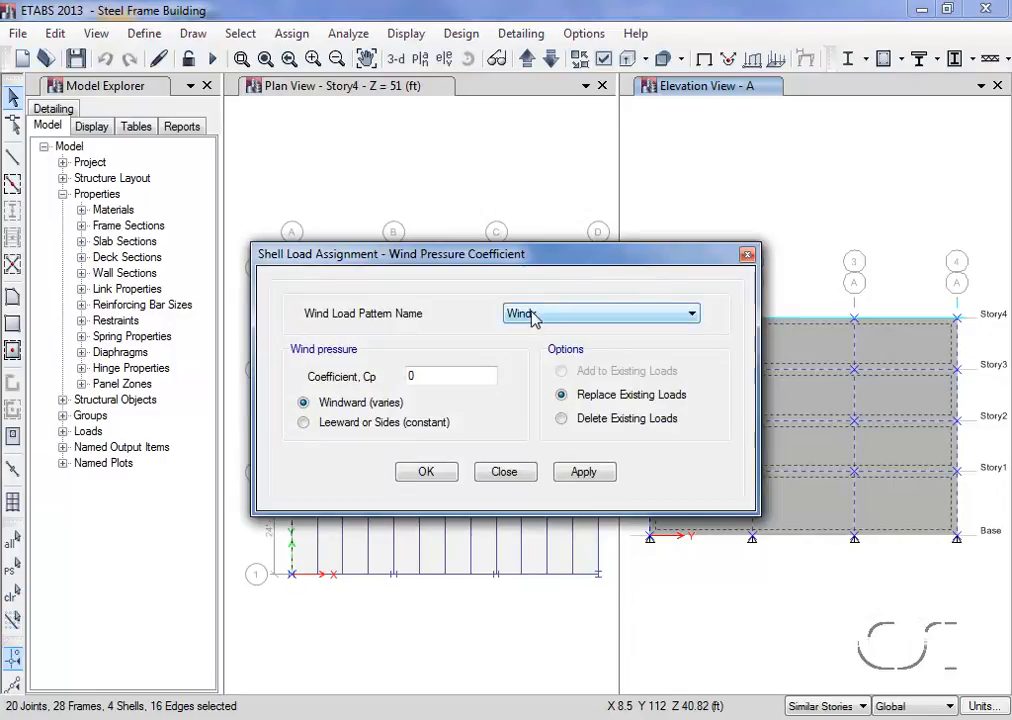
double_click(452, 377)
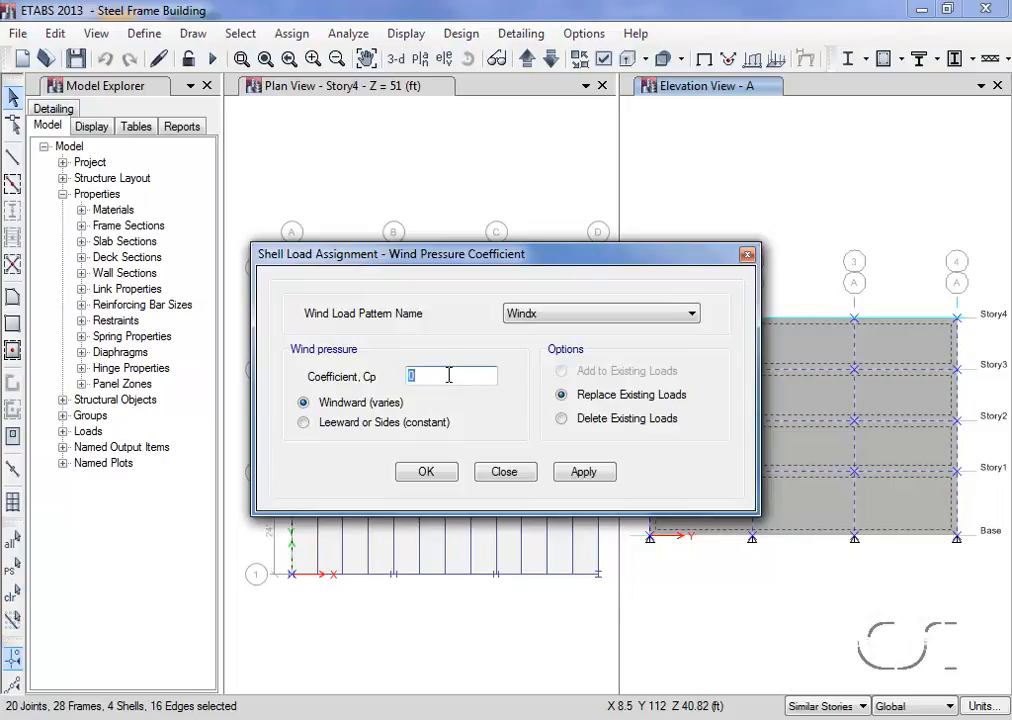
type("-0.8")
left_click(424, 472)
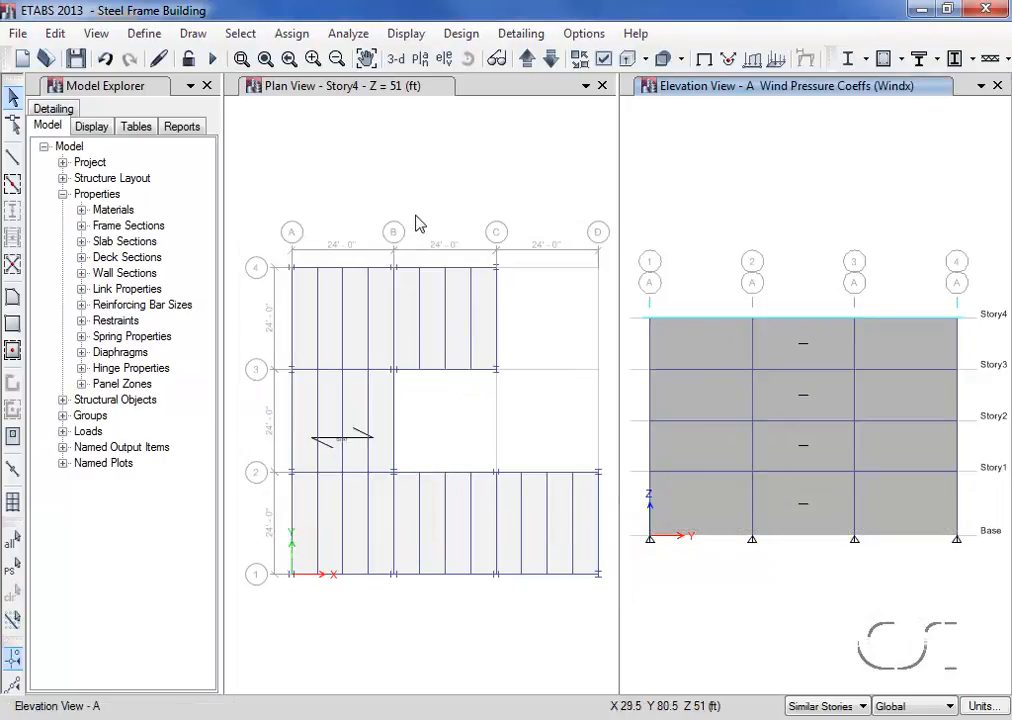
- Show the developed elevation RIGHT in place of elevation A
left_click(443, 60)
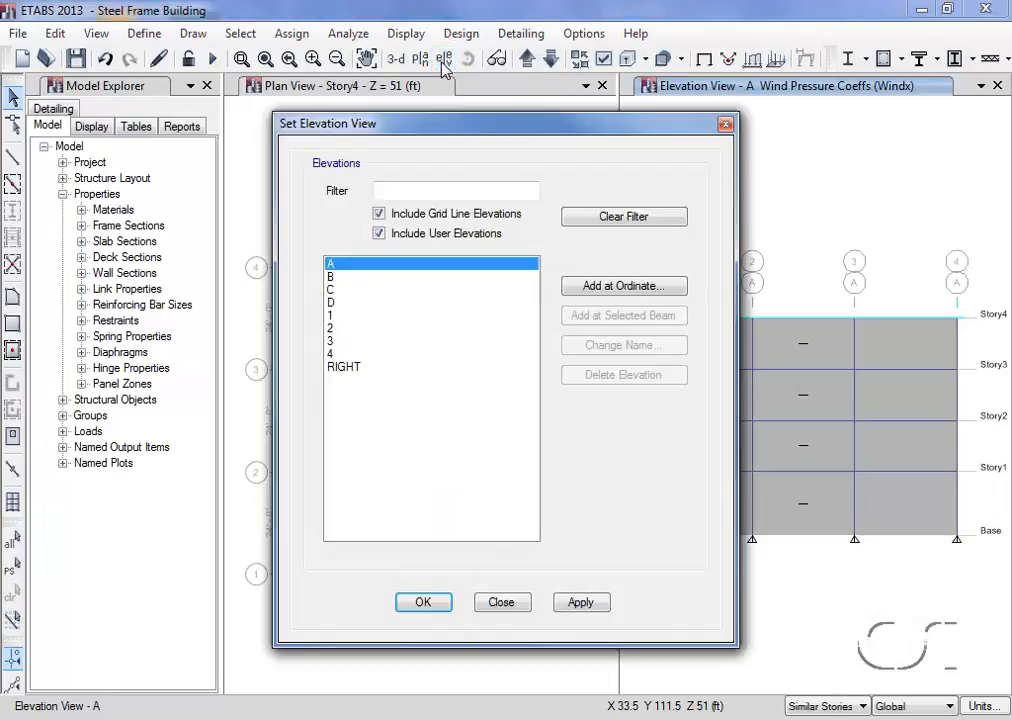
left_click(338, 367)
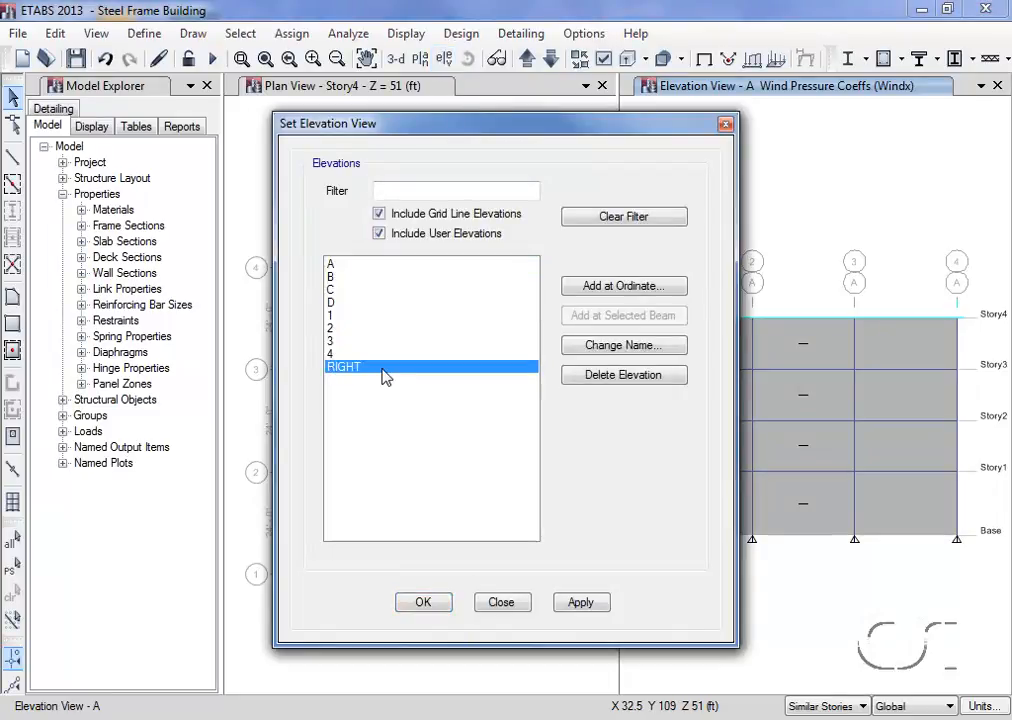
left_click(436, 604)
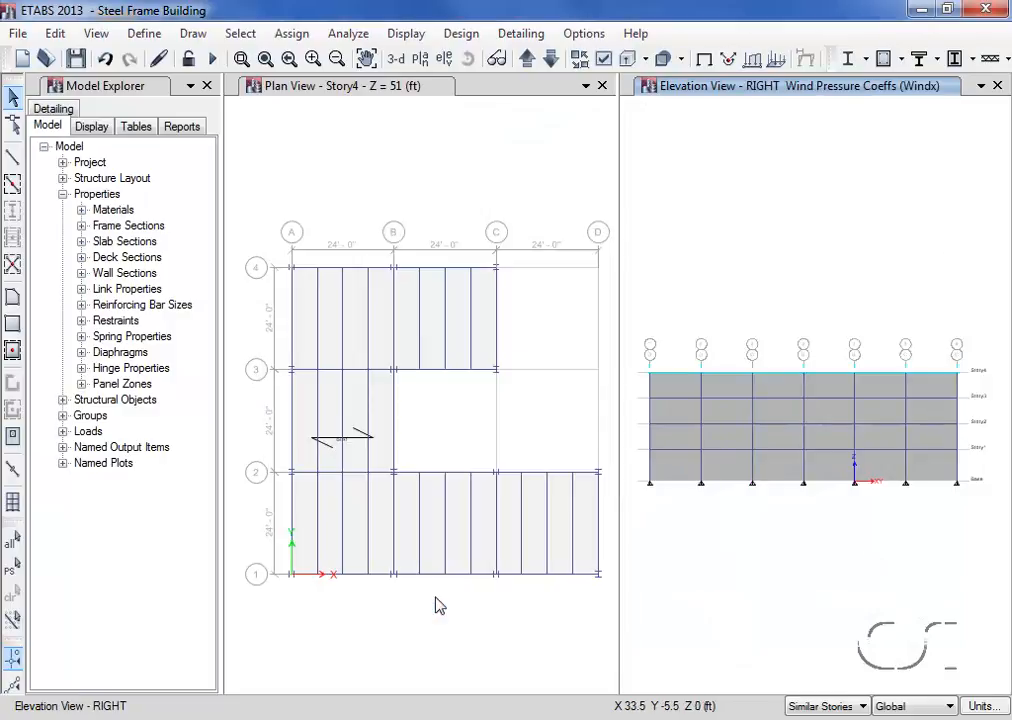
- Assign the cladding in the first, fourth and sixth bays of elevation RIGHT, on all stories, a leeward Cp of 0.5 for the Windx pattern
left_click(663, 470)
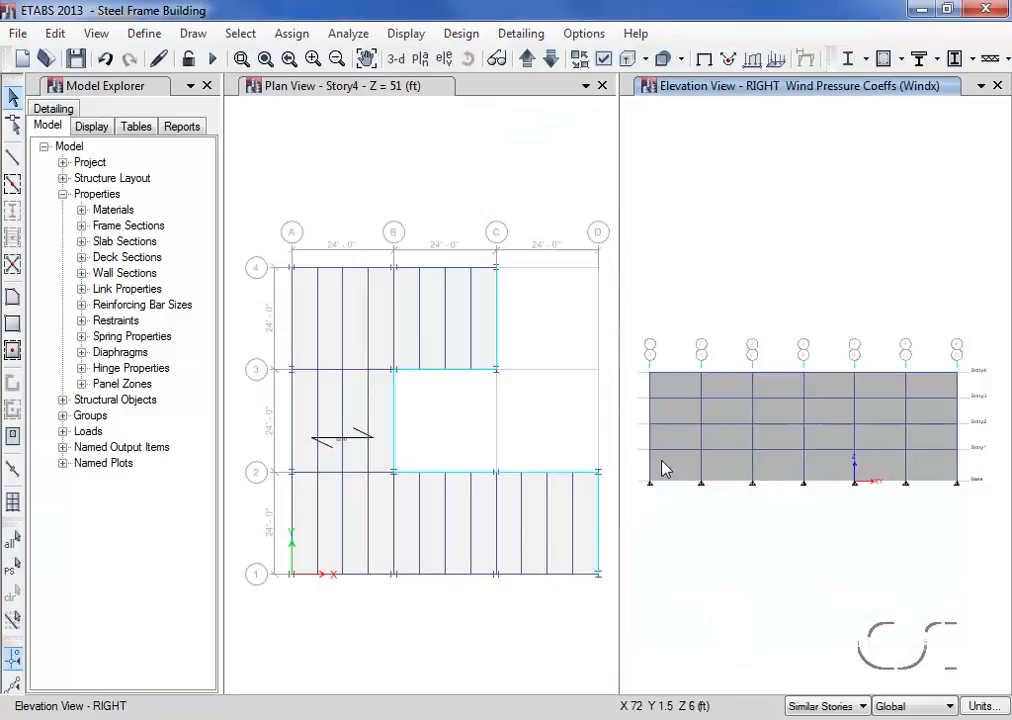
left_click(678, 390)
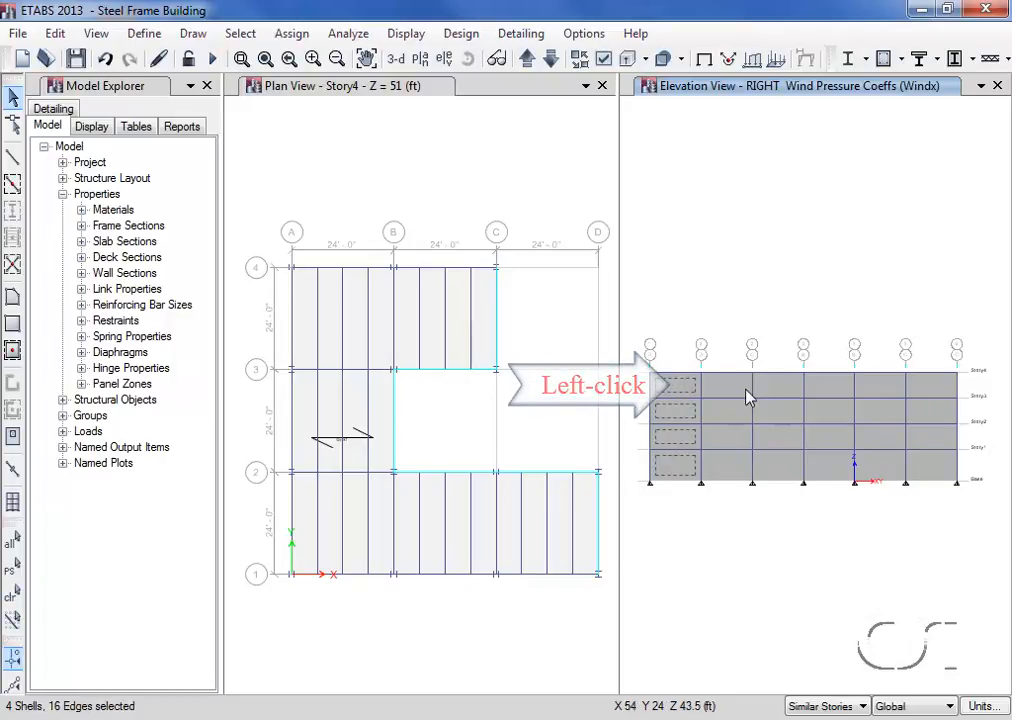
left_click(834, 388)
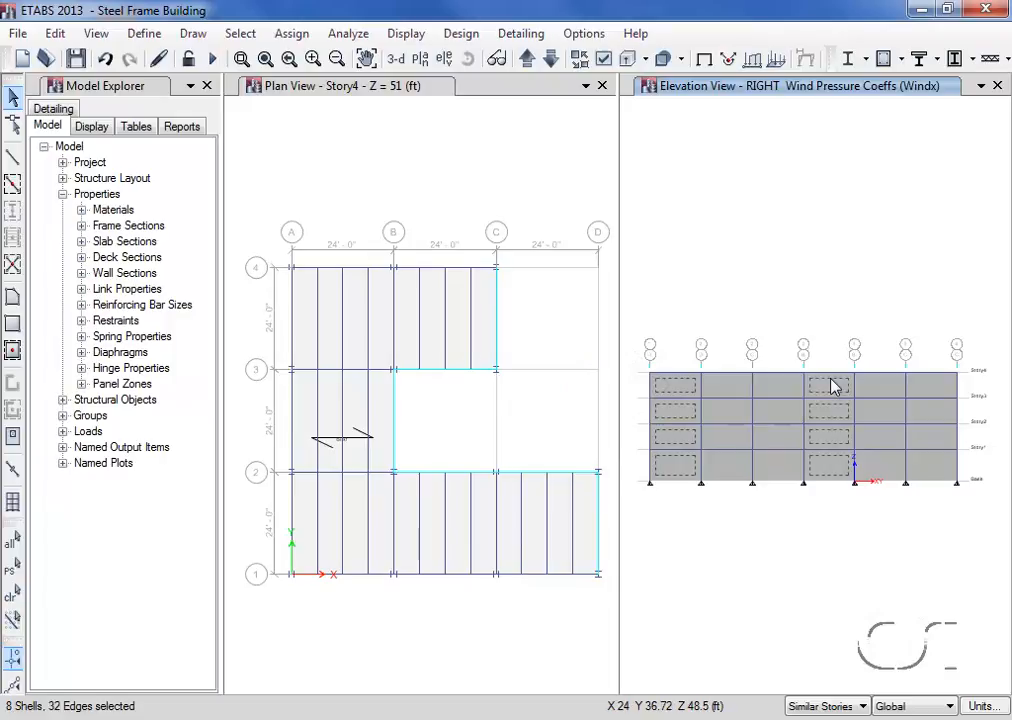
left_click(932, 390)
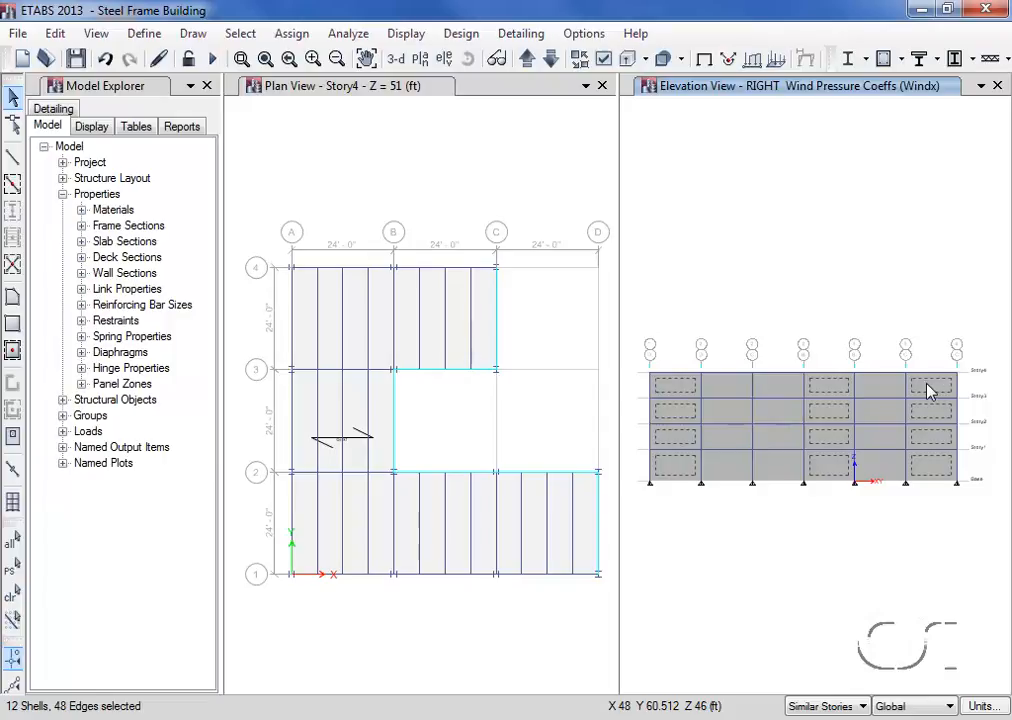
left_click(293, 33)
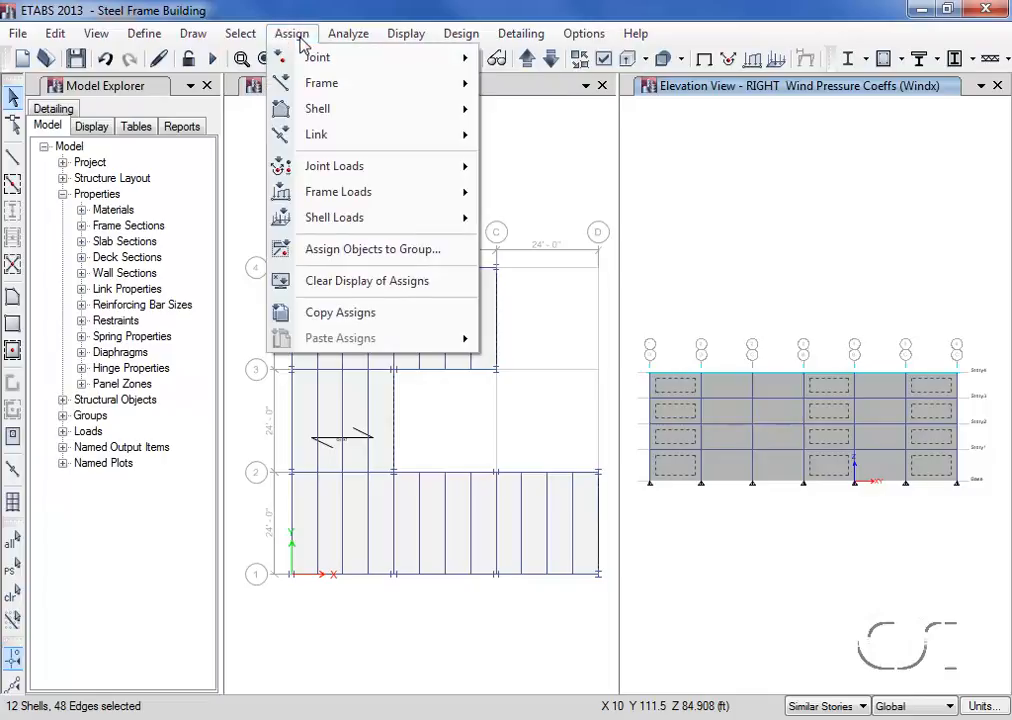
mouse_move(470, 226)
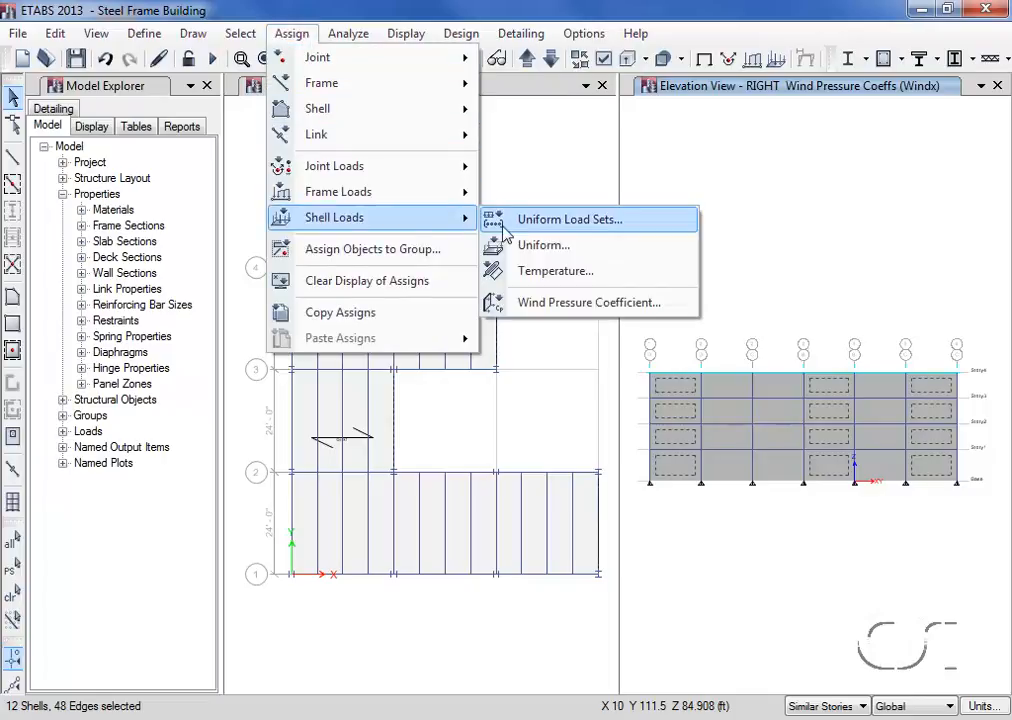
left_click(642, 304)
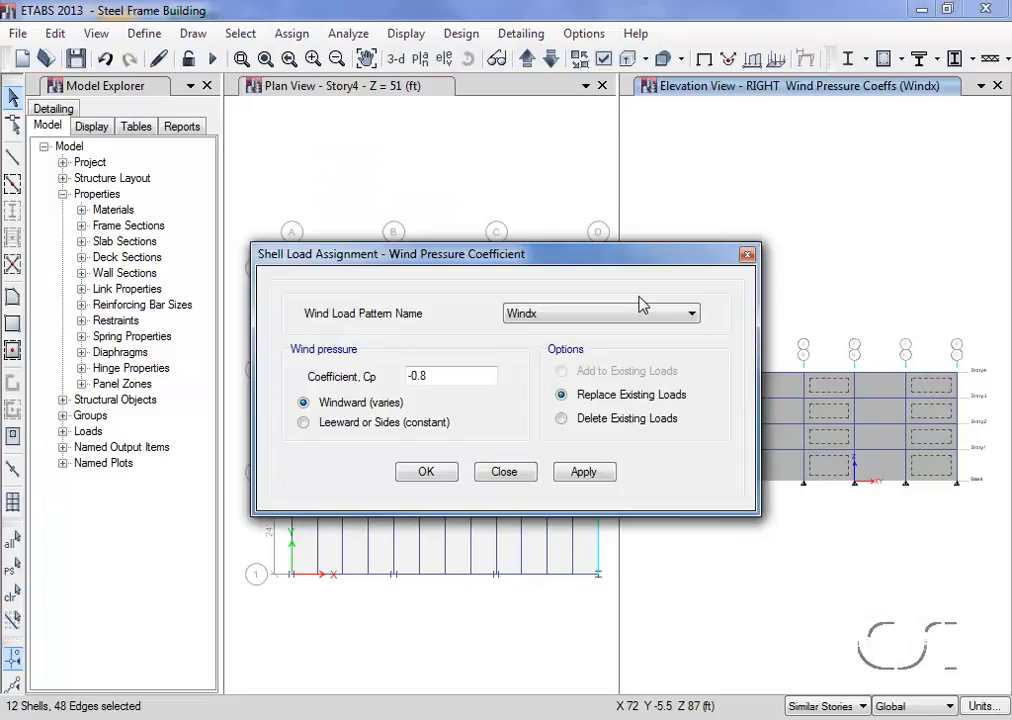
left_click_drag(449, 374, 373, 383)
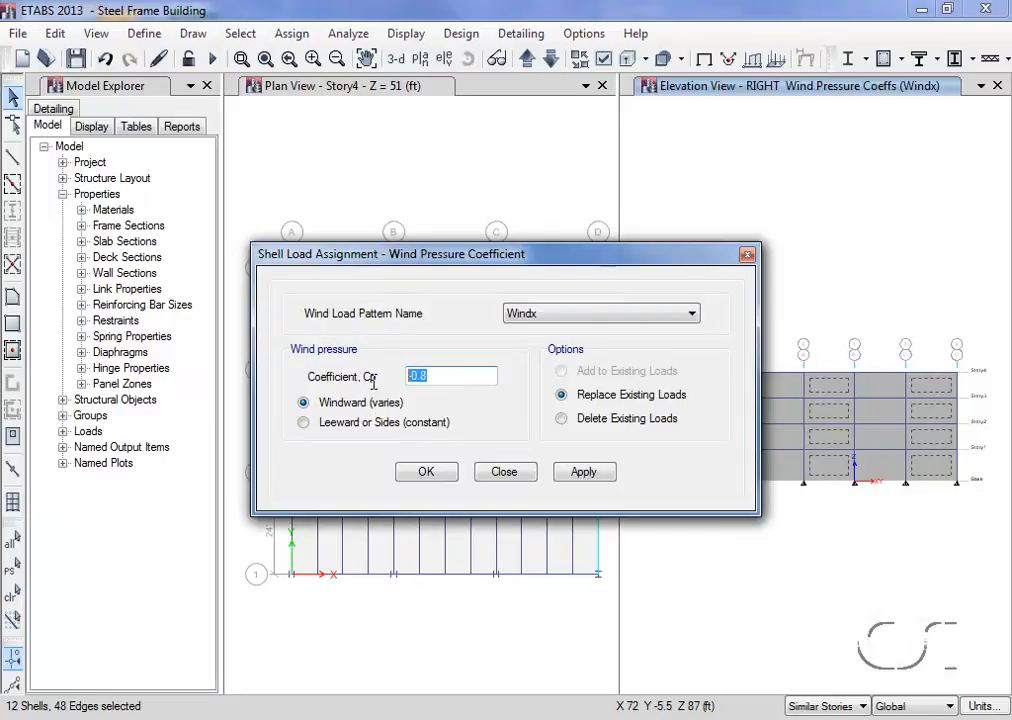
type("0.5")
left_click(367, 424)
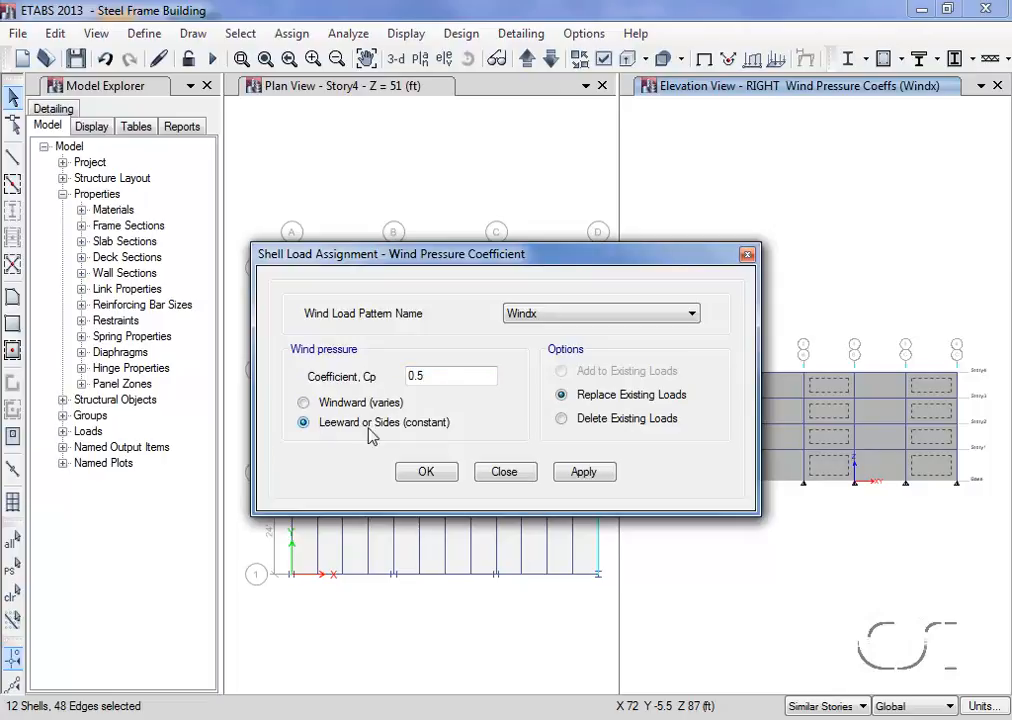
left_click(426, 472)
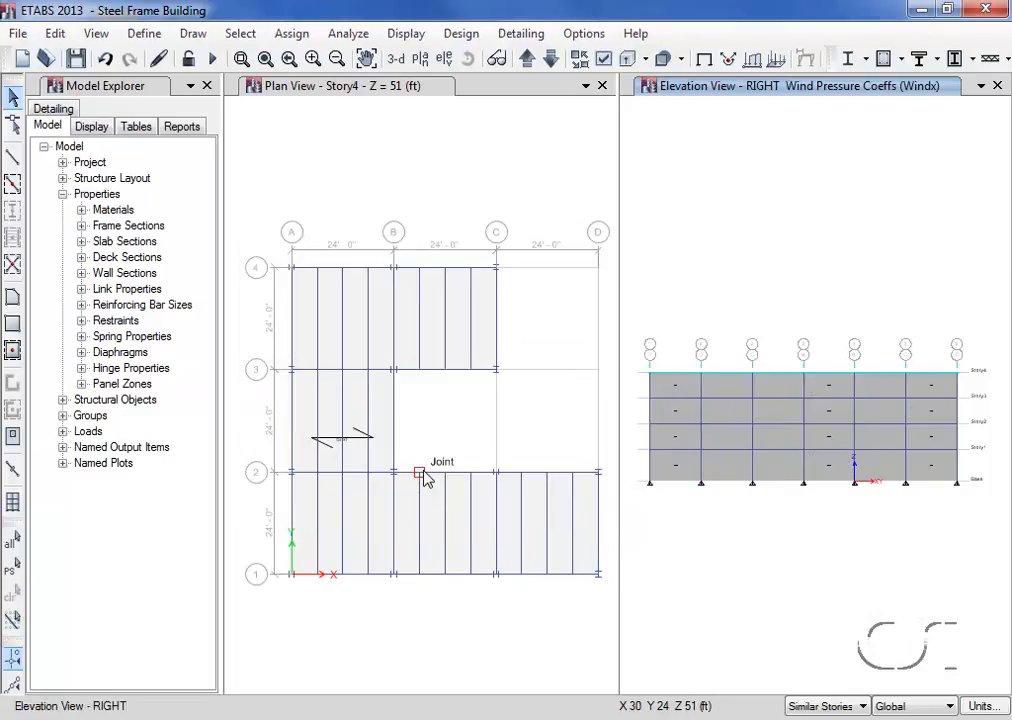
- Clear the displayed wind pressure assignments and replace the RIGHT elevation with the default 3-D view
left_click(283, 35)
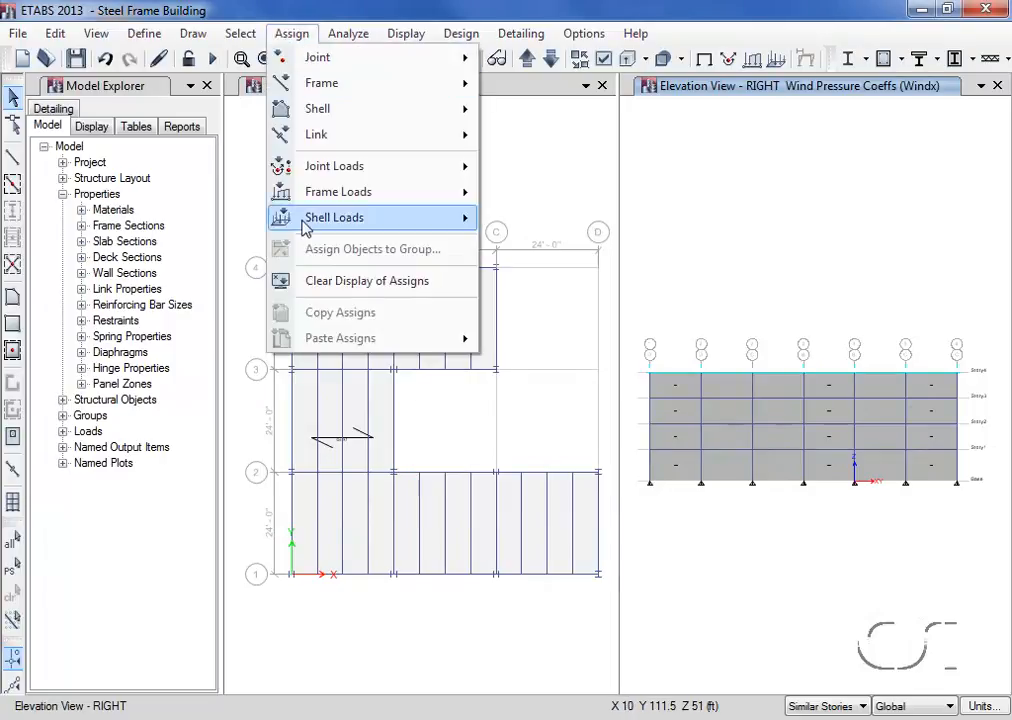
left_click(322, 283)
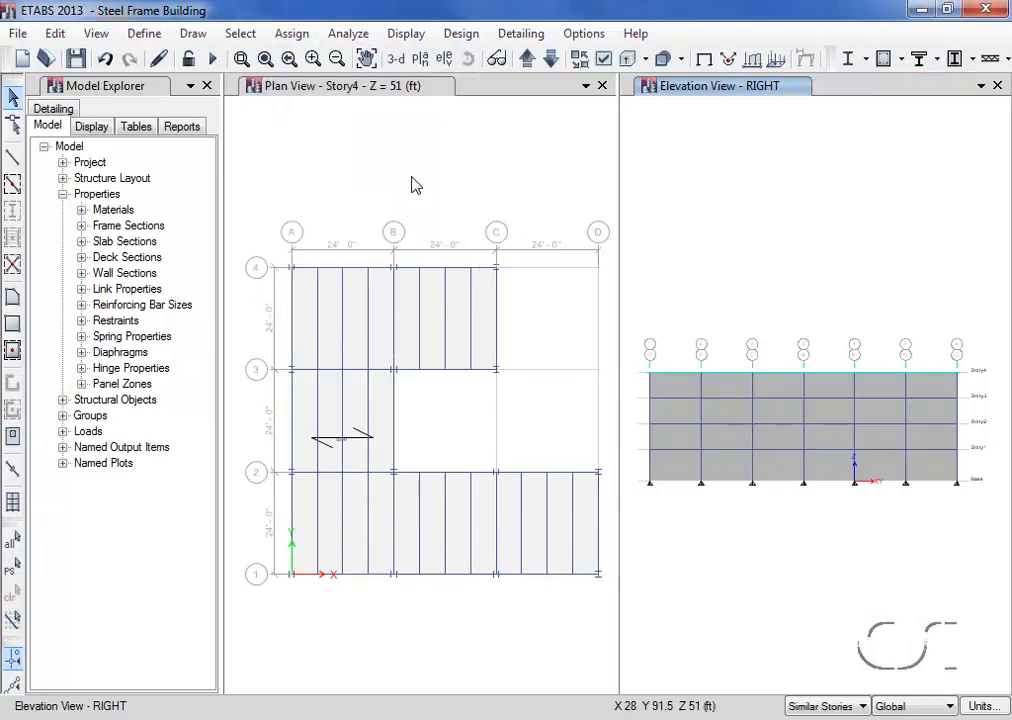
left_click(397, 60)
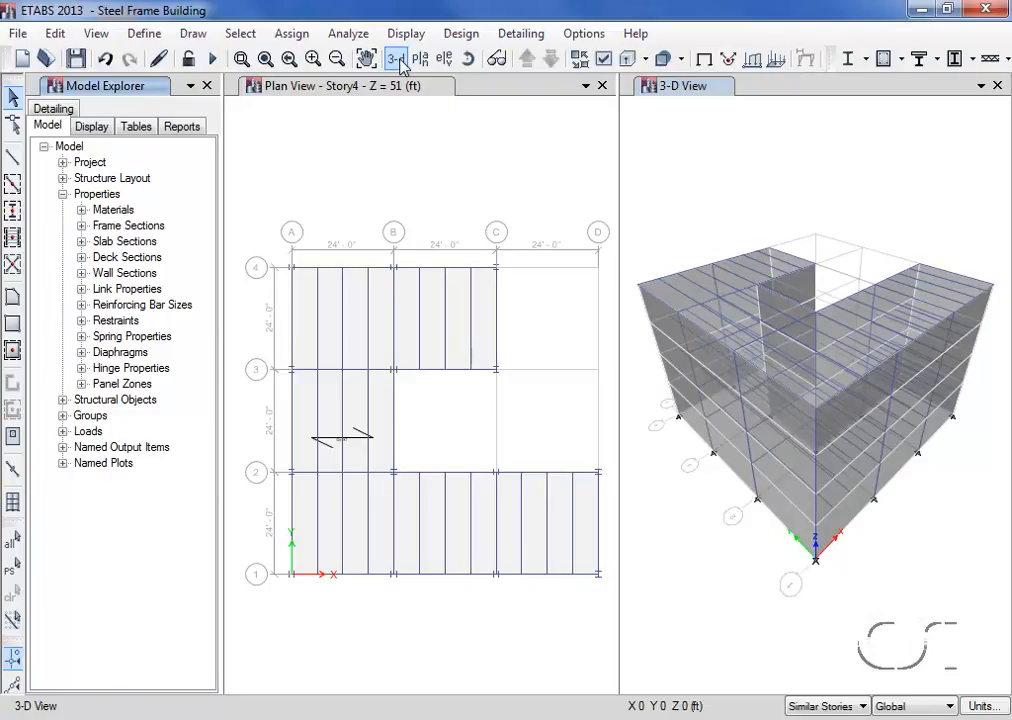
- Examine the model table of uniform shell loads from its first row to its last, and close the table
left_click(134, 127)
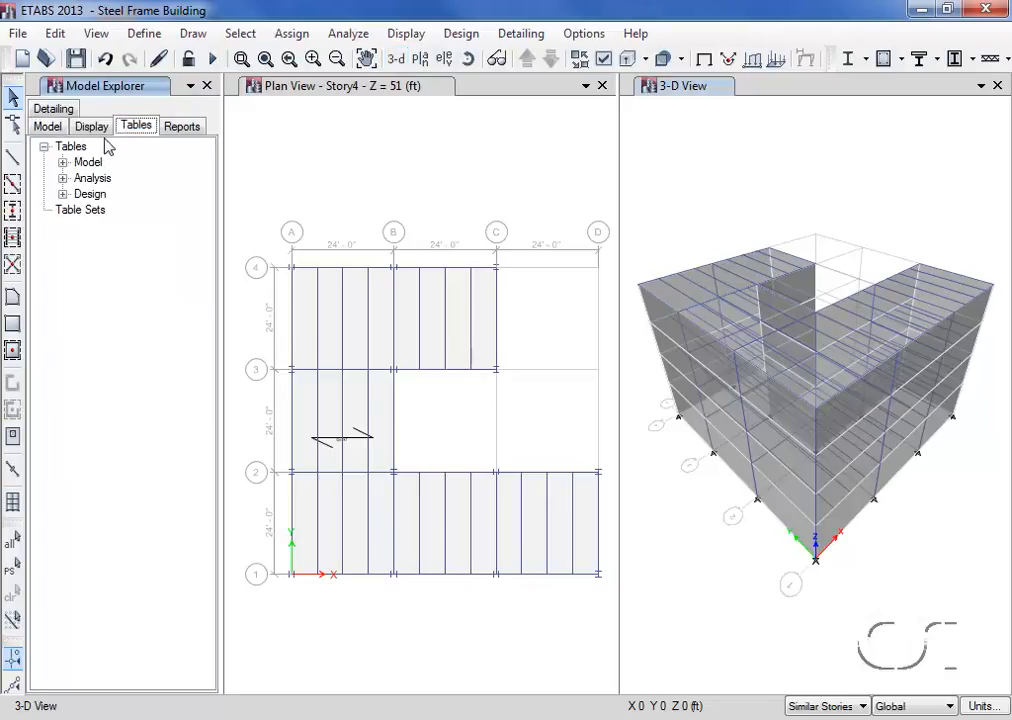
left_click(63, 162)
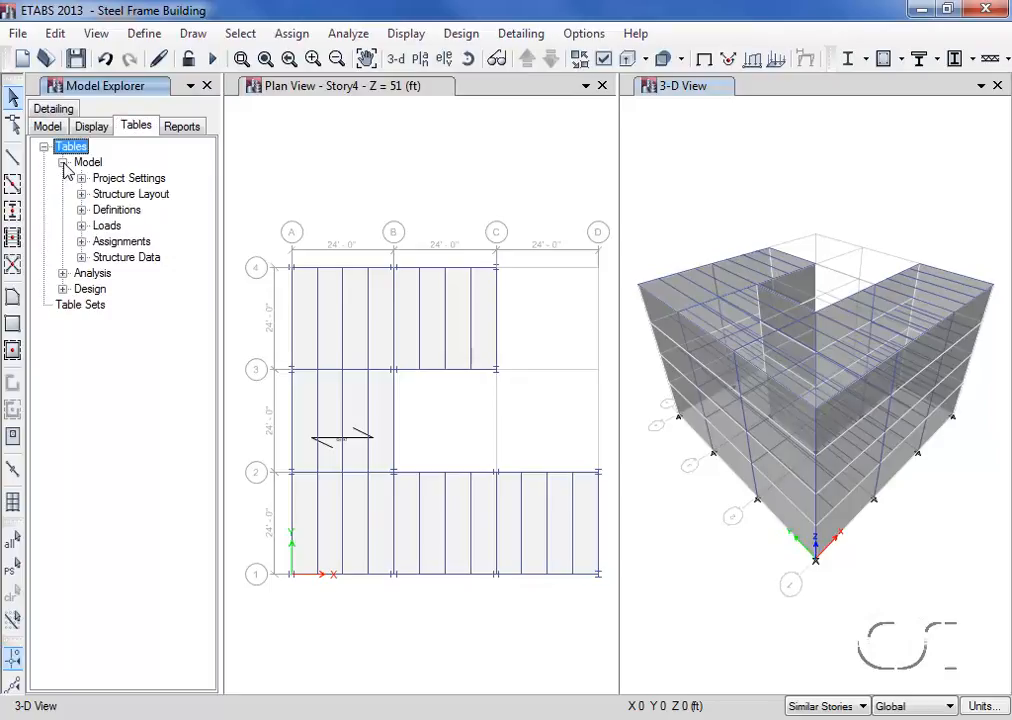
left_click(81, 226)
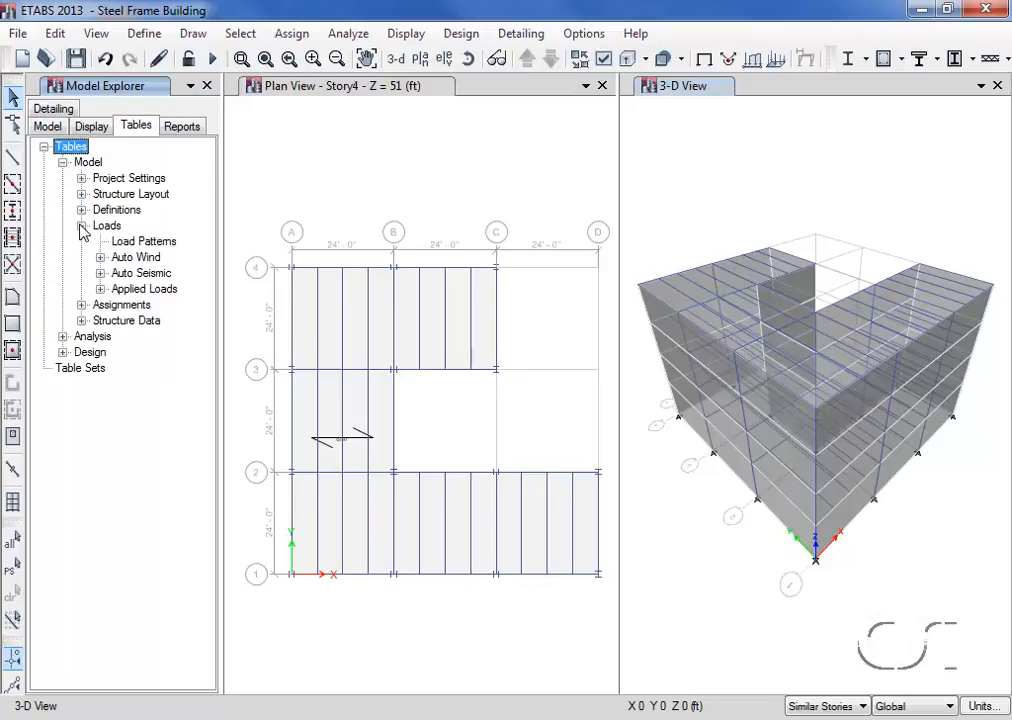
left_click(100, 289)
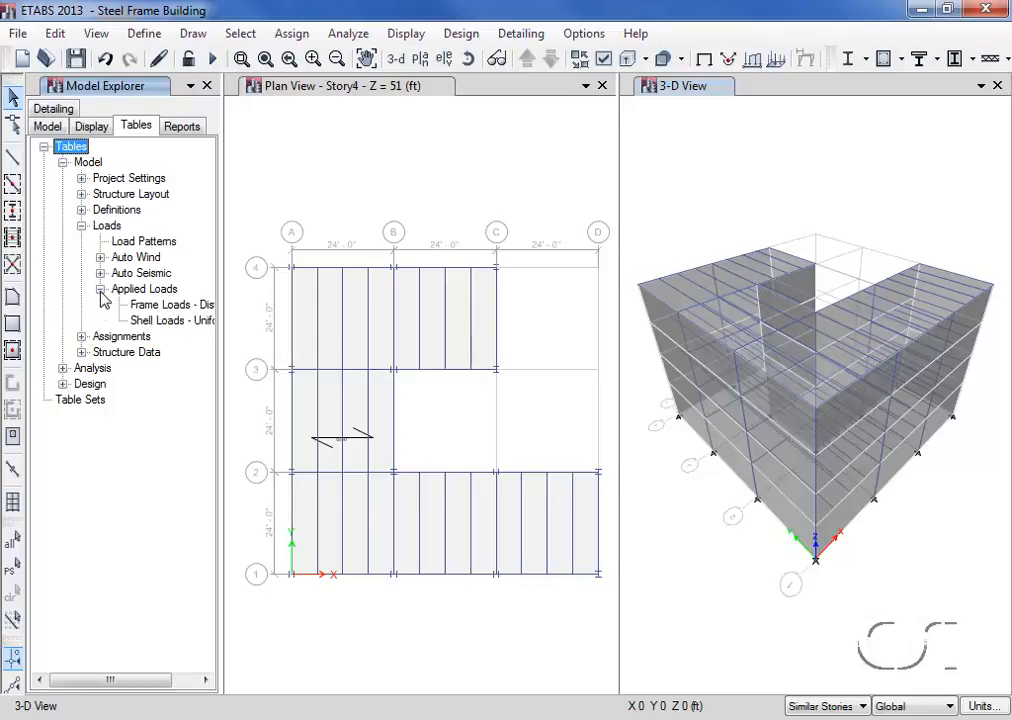
right_click(168, 322)
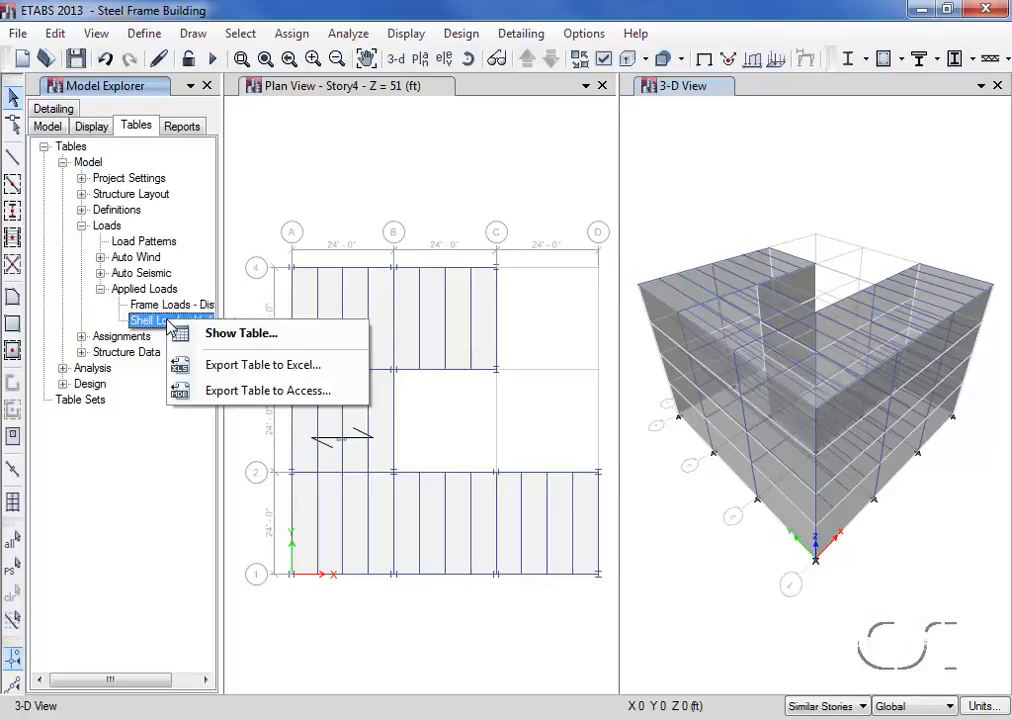
left_click(244, 336)
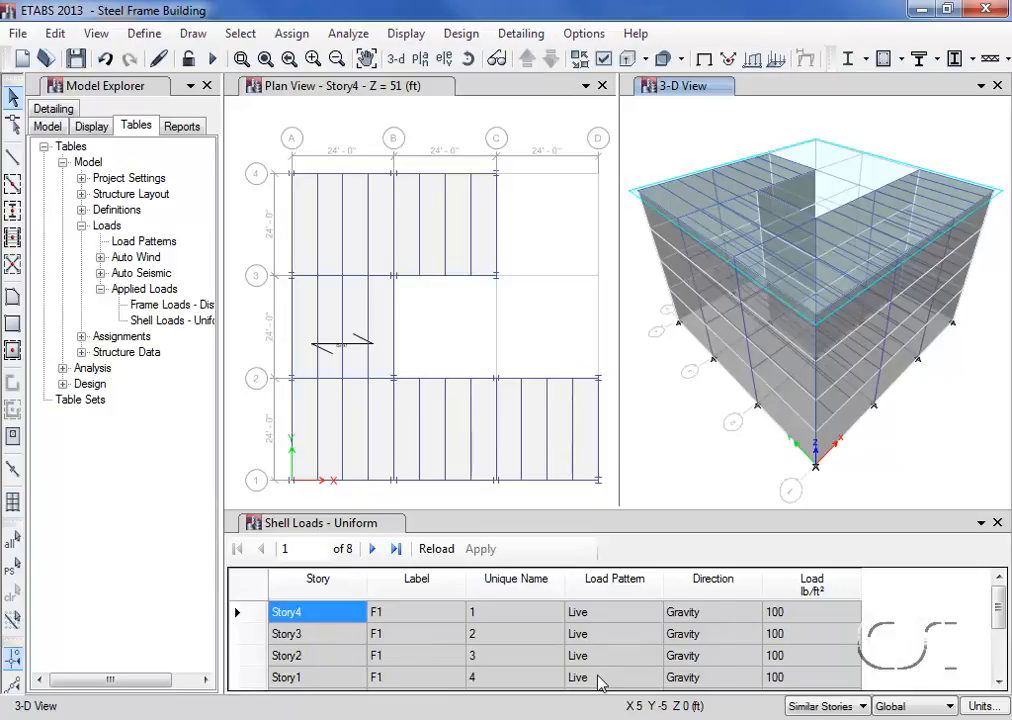
left_click_drag(998, 625, 1002, 675)
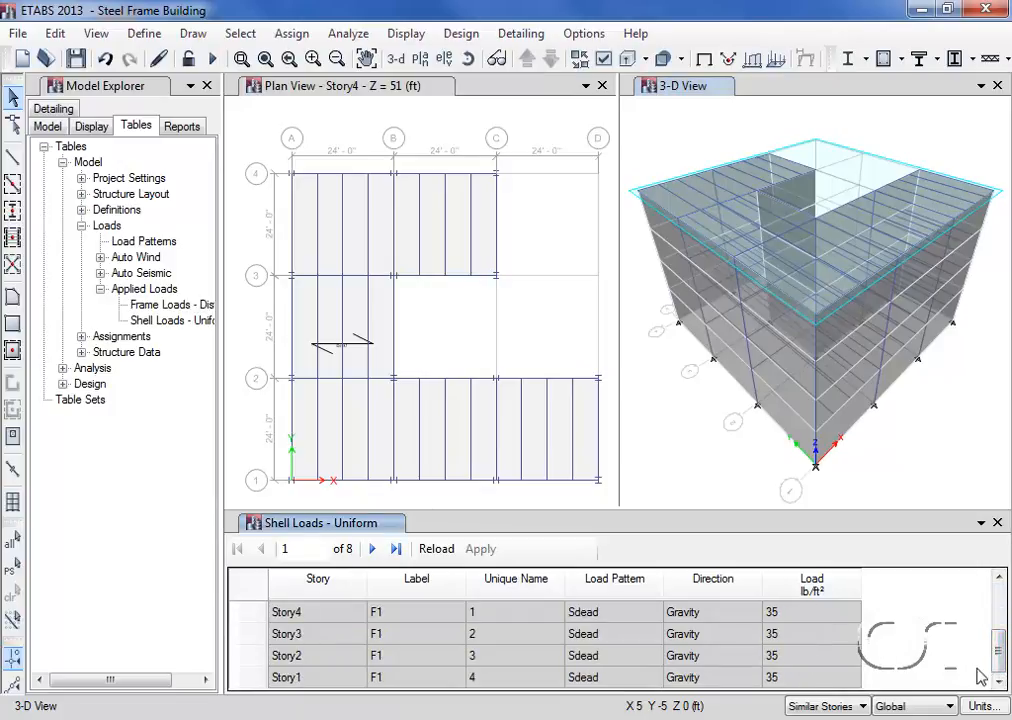
left_click_drag(1001, 668, 1001, 600)
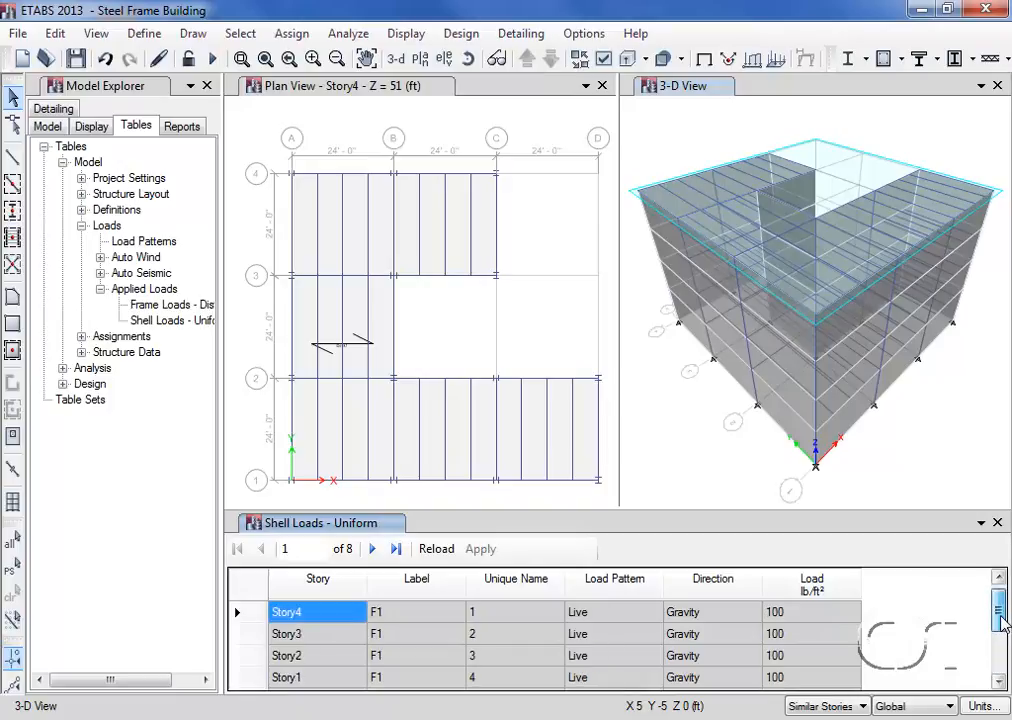
left_click(997, 523)
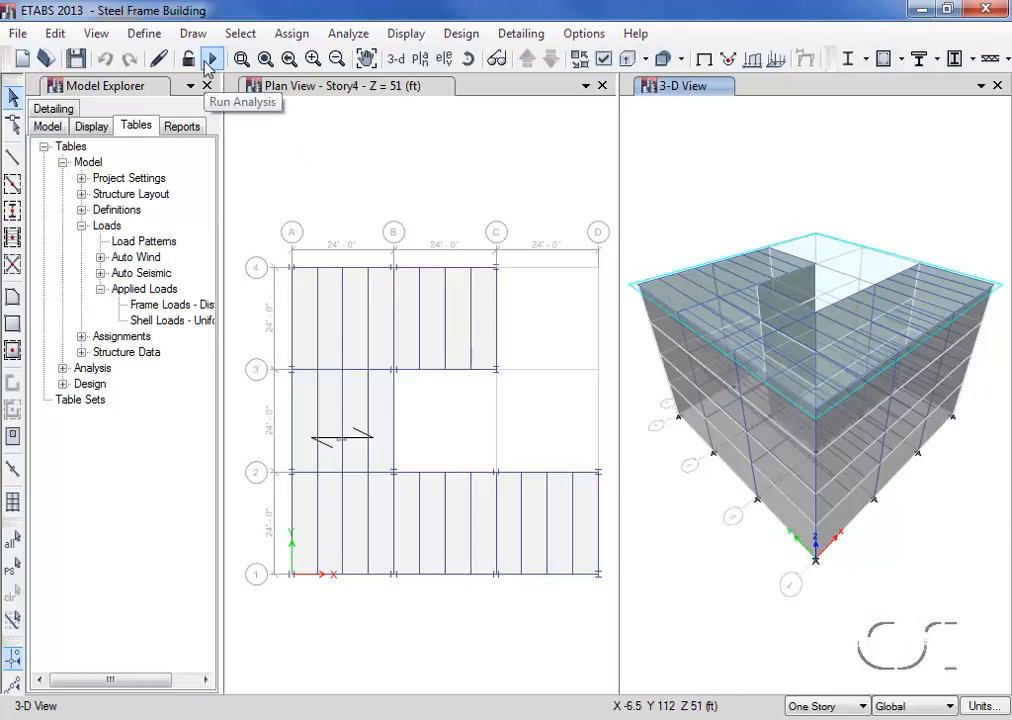
- Run the analysis of the building model
left_click(345, 35)
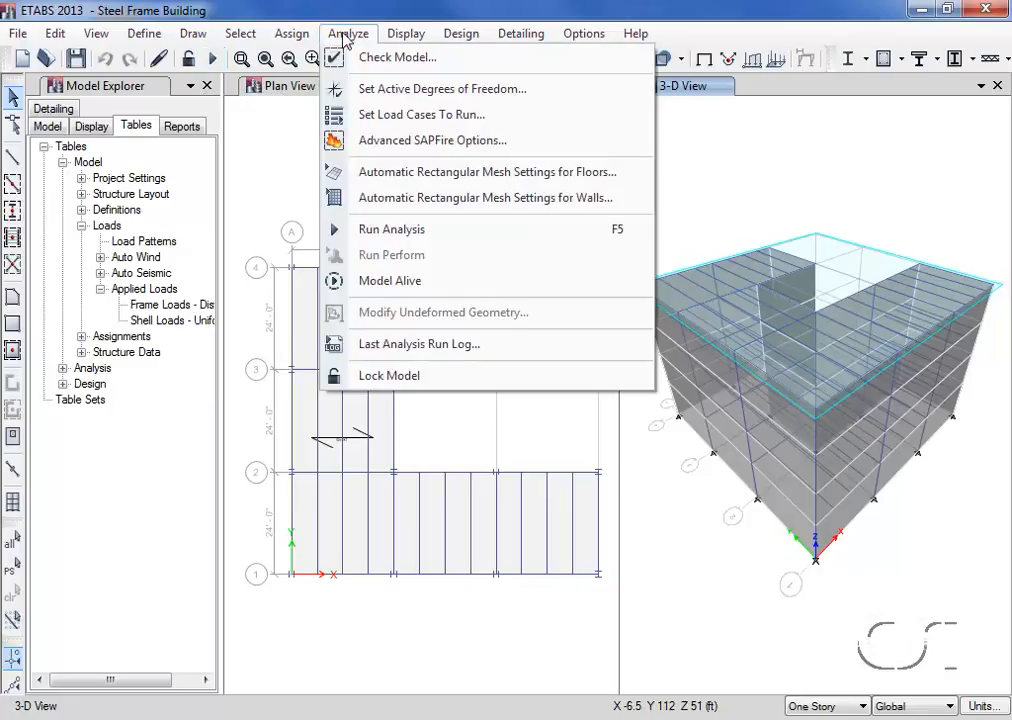
left_click(442, 231)
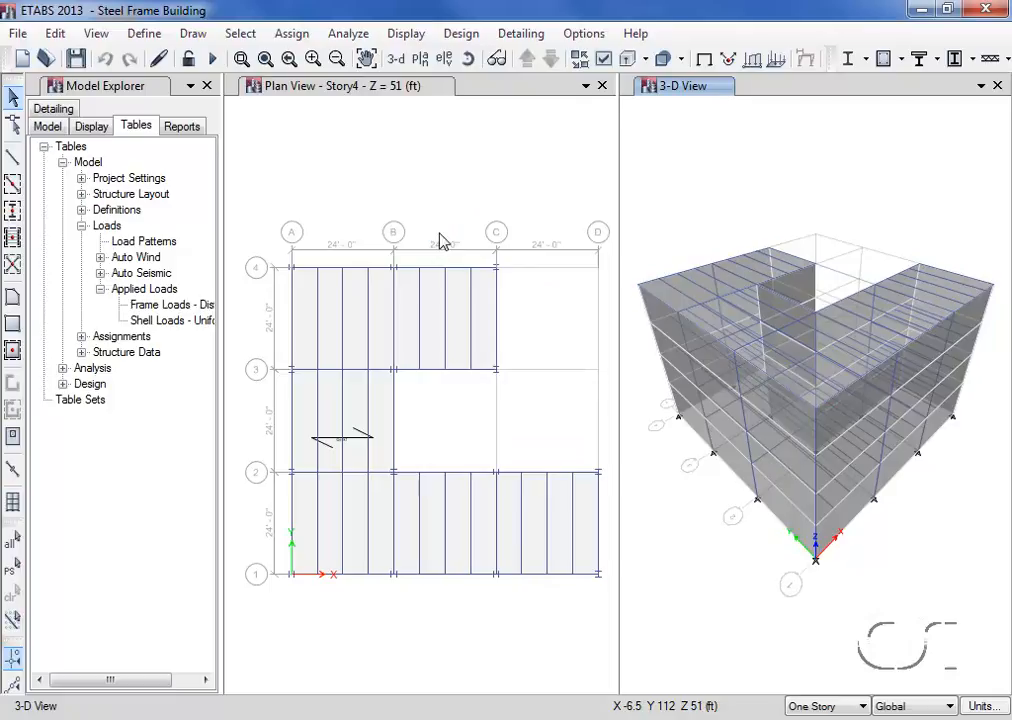
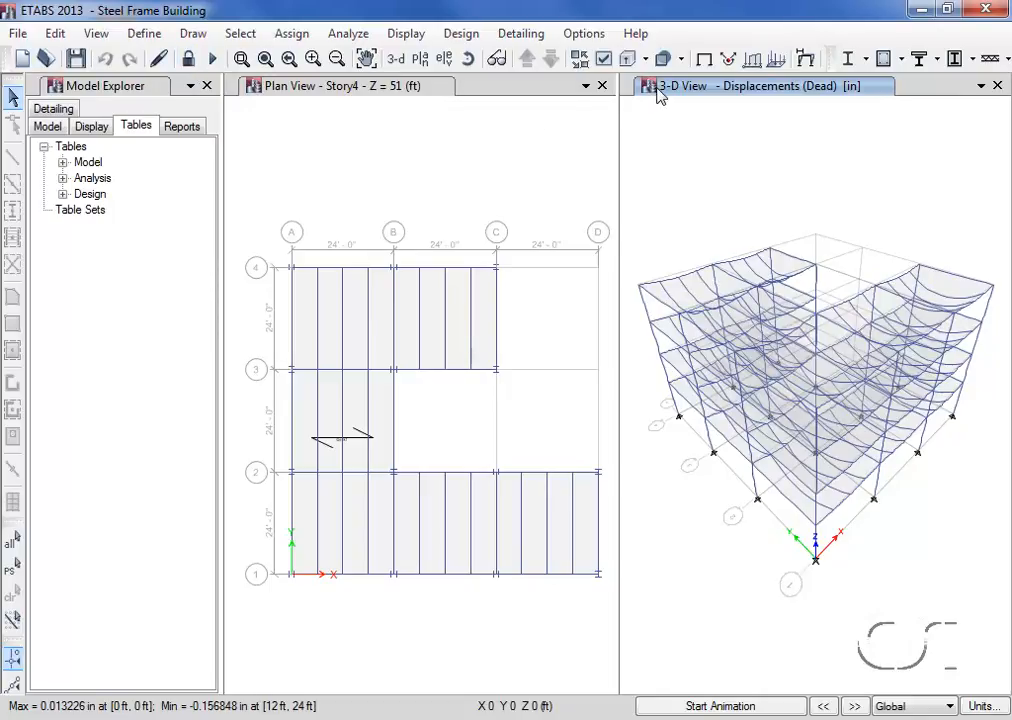
- Replace the 3-D displacement view with the elevation at grid line 1
left_click(450, 60)
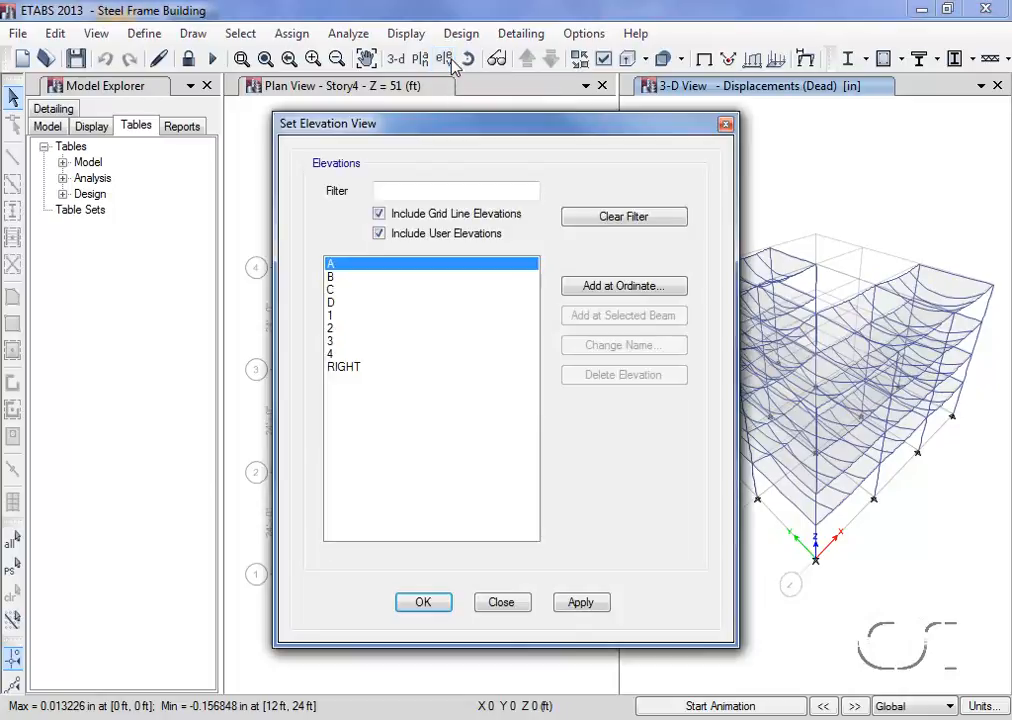
left_click(385, 315)
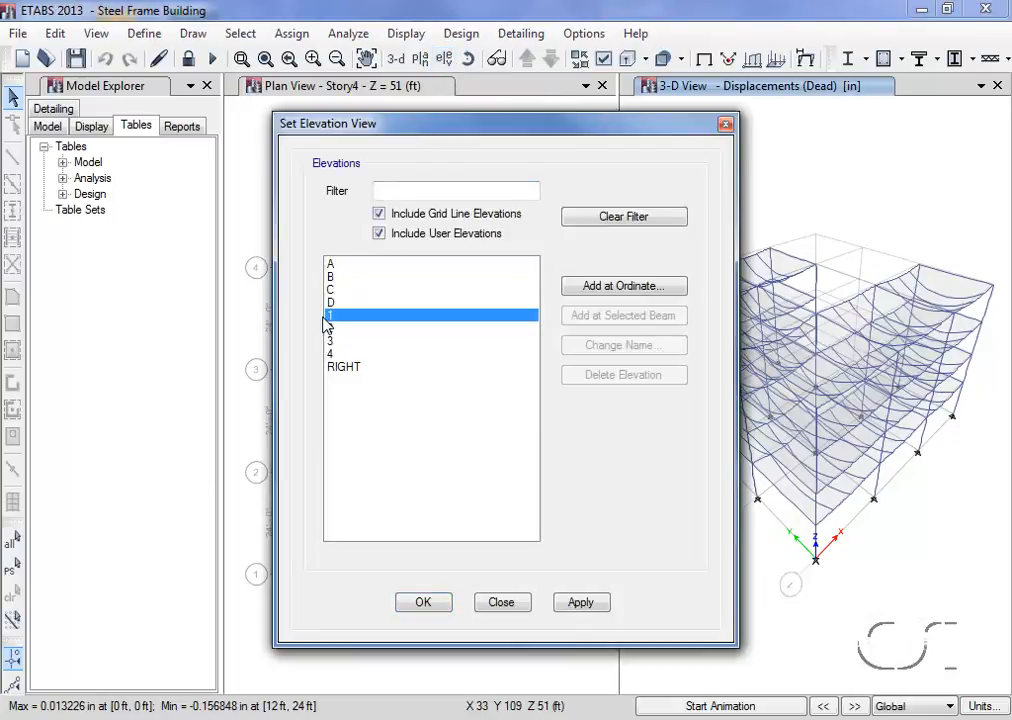
left_click(423, 603)
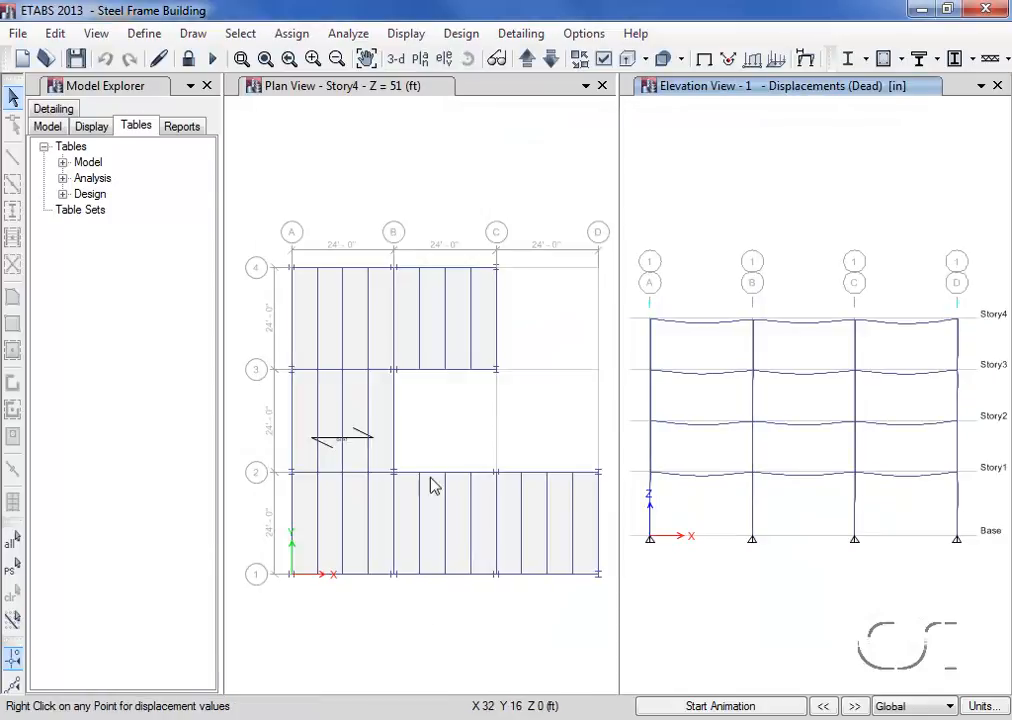
- Display the frames' Moment 3-3 diagram for the Dead load case, unfilled and with values shown at controlling stations
left_click(413, 36)
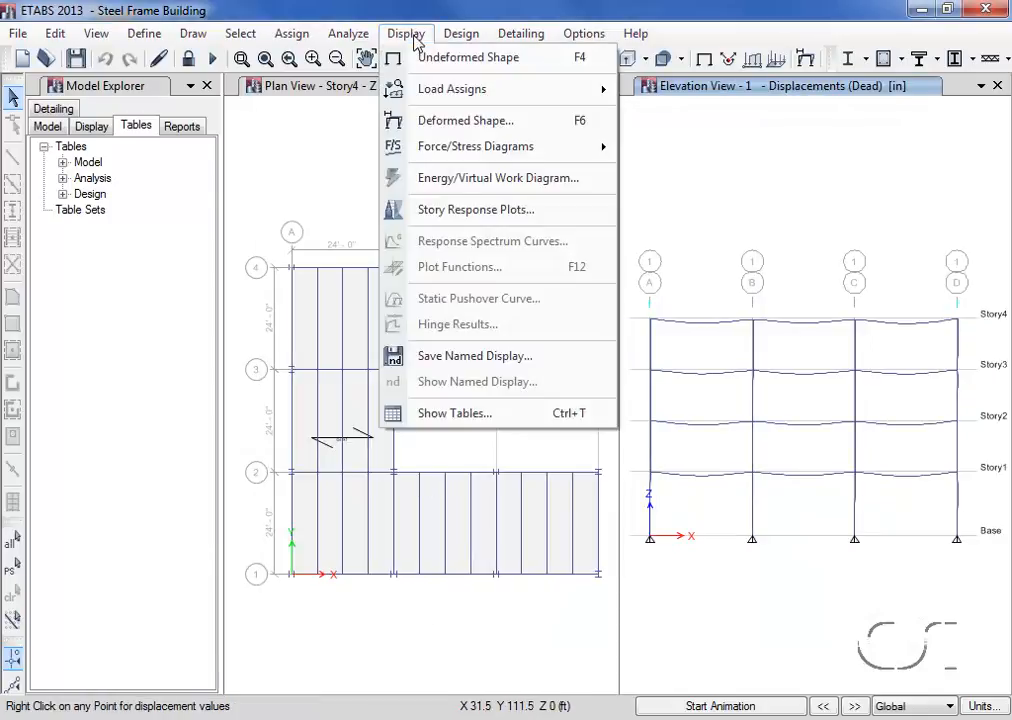
mouse_move(490, 148)
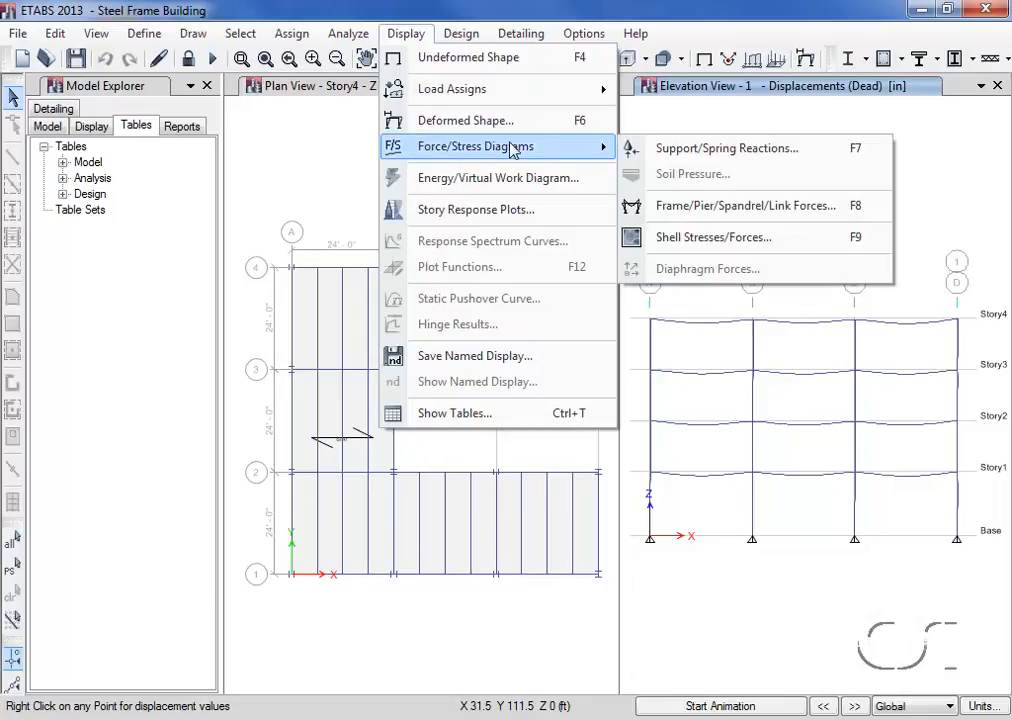
left_click(806, 208)
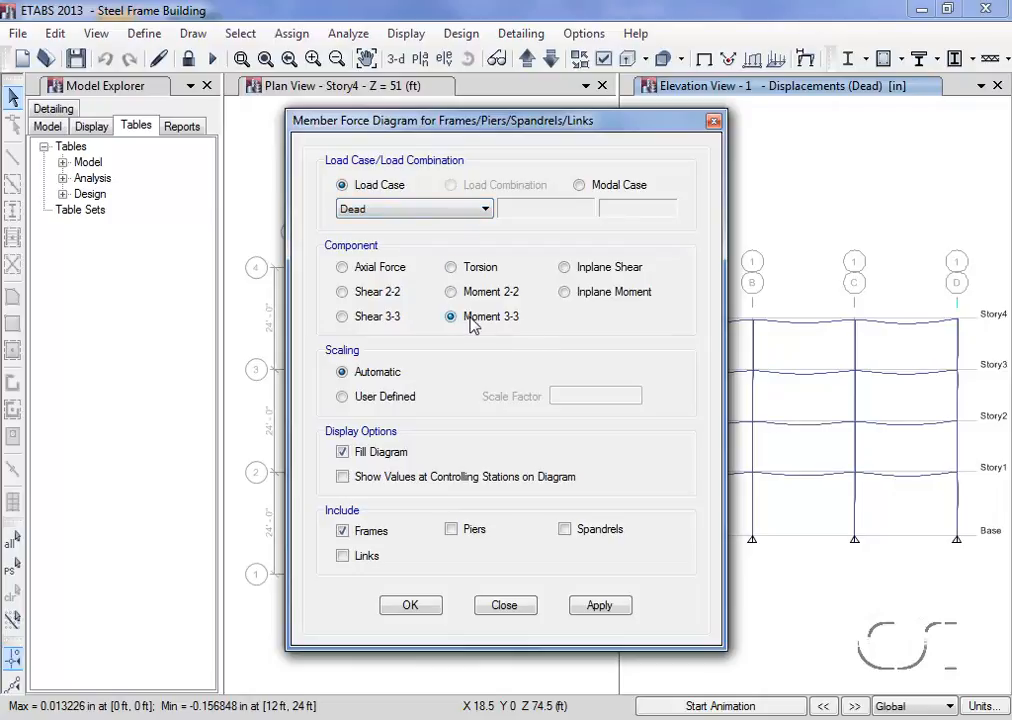
left_click(344, 453)
left_click(343, 477)
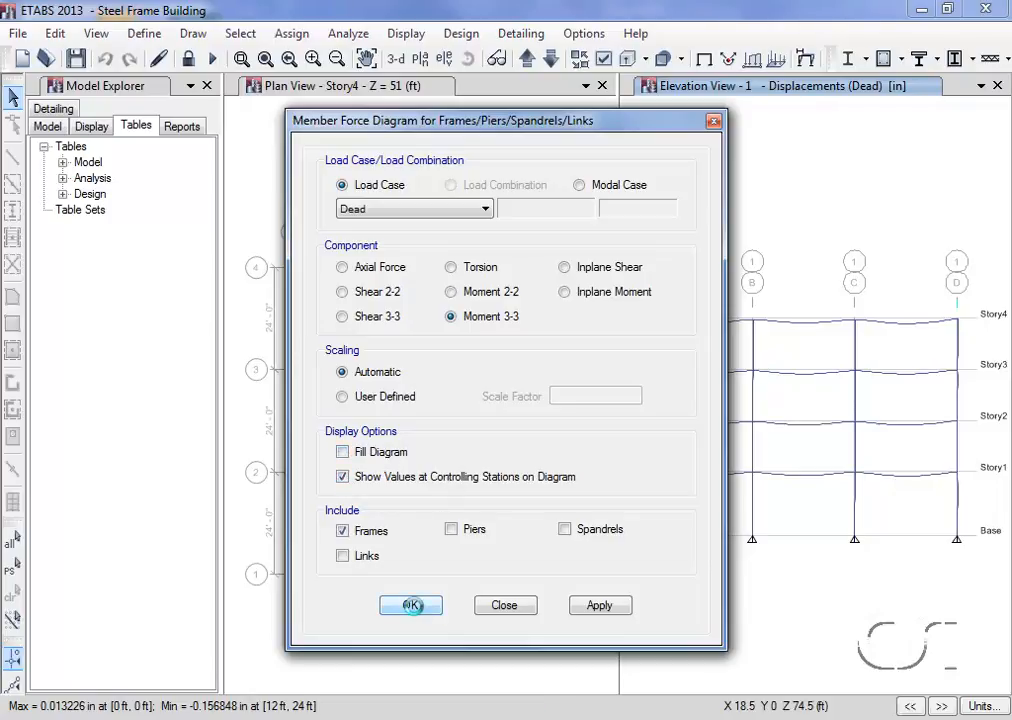
left_click(411, 606)
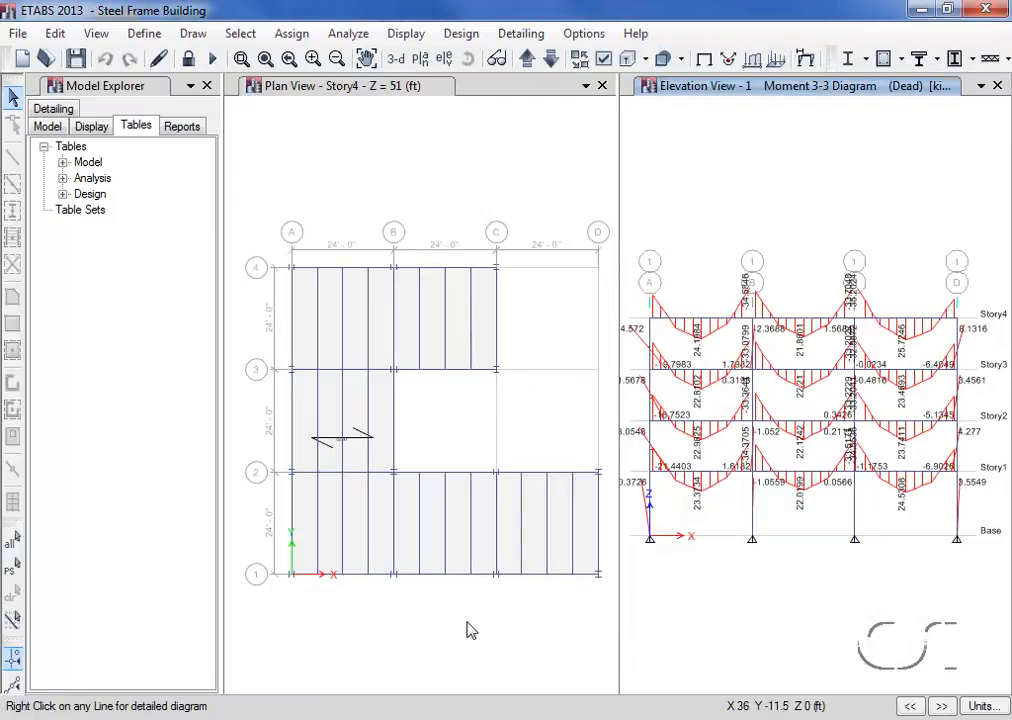
- Examine the Story4 beam between grids A and B in its detailed diagrams at 6.5 ft and about 15.85 ft, and close them
mouse_move(712, 327)
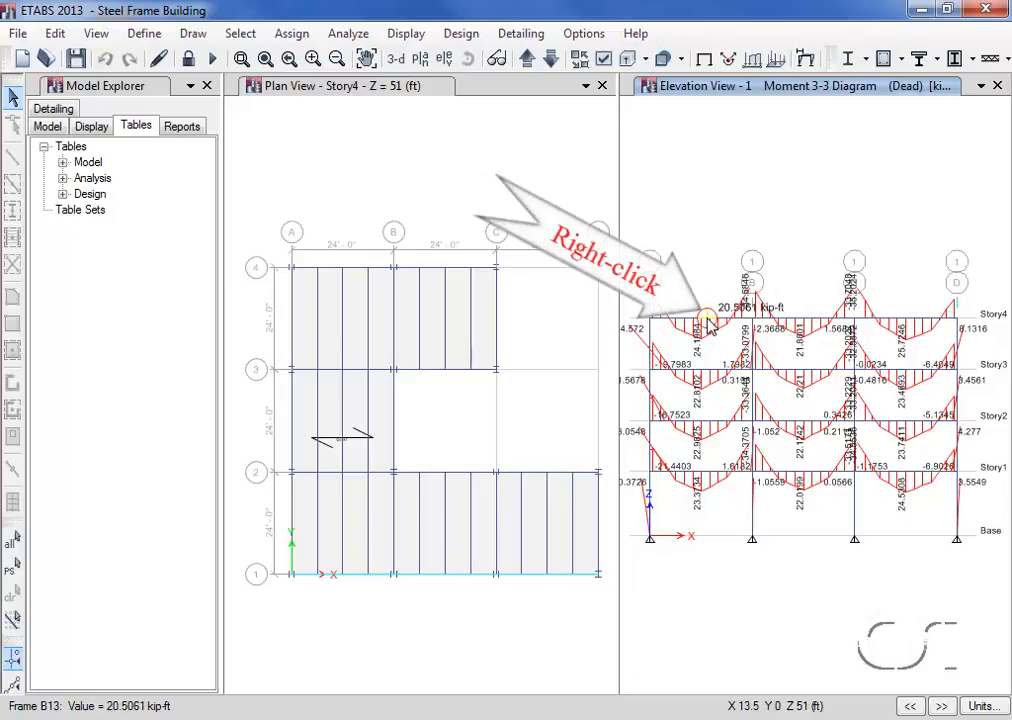
right_click(710, 326)
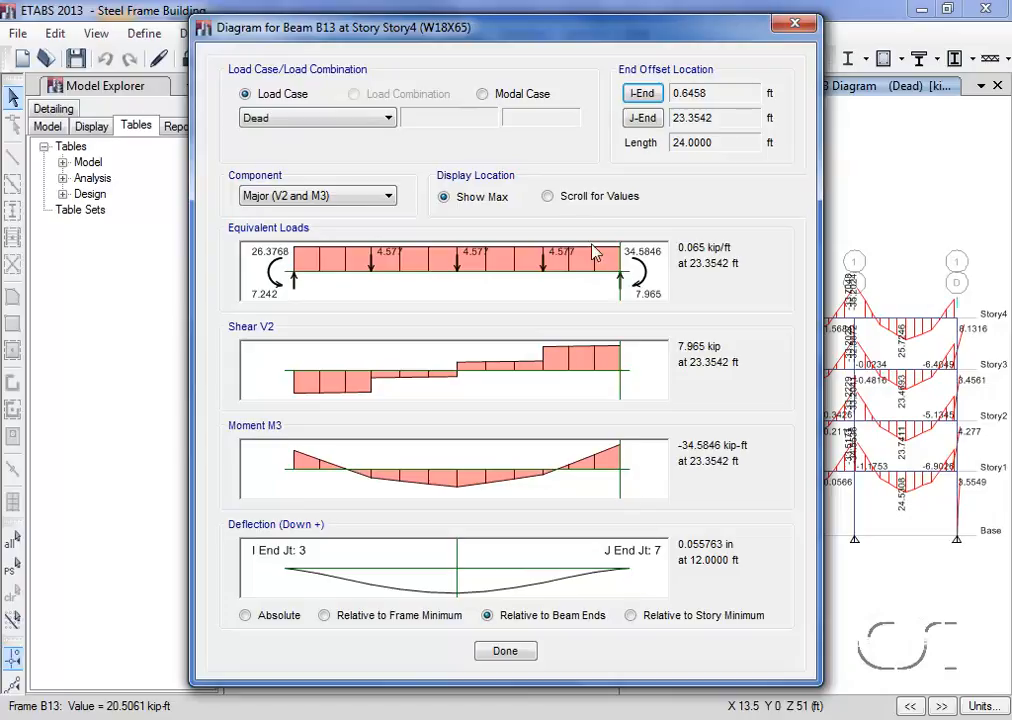
left_click(548, 198)
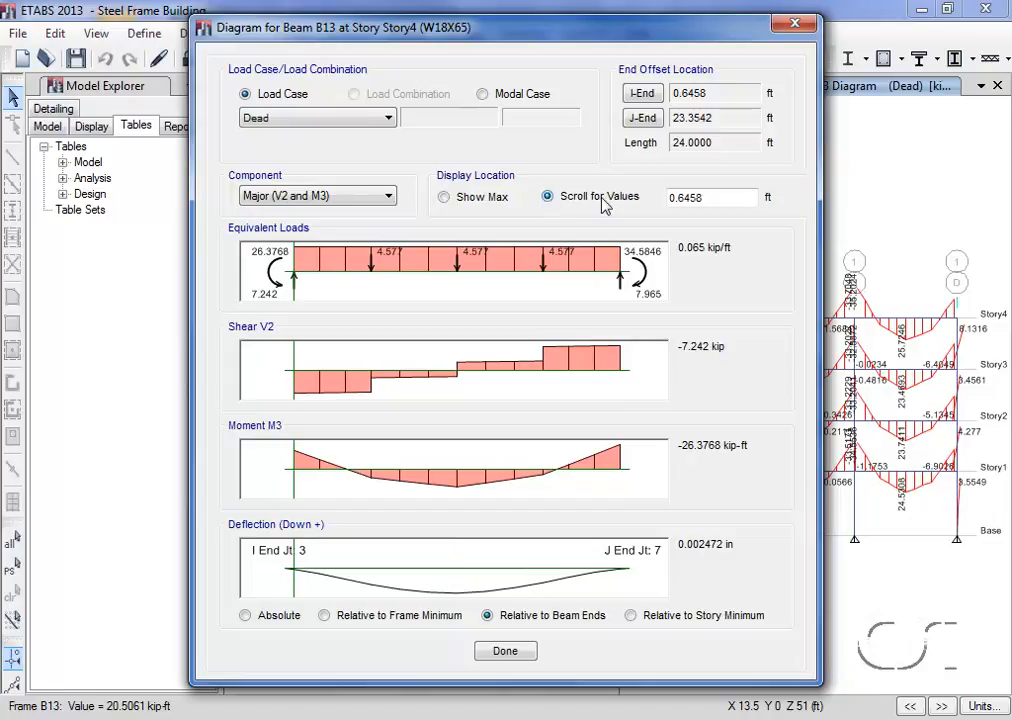
double_click(693, 198)
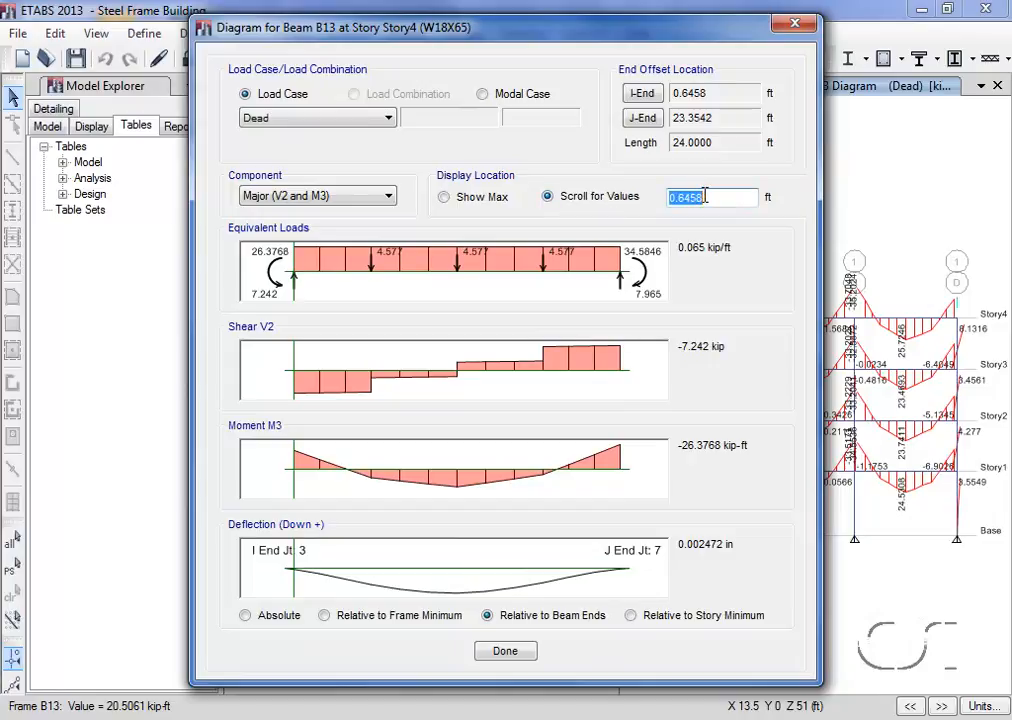
type("6.5")
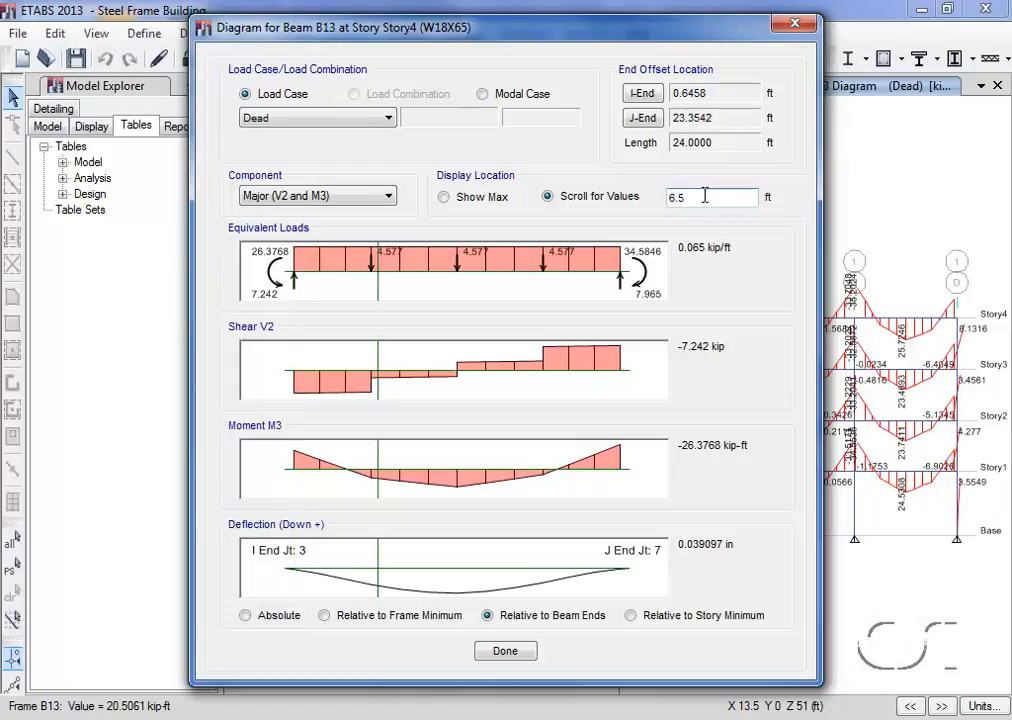
key("Tab")
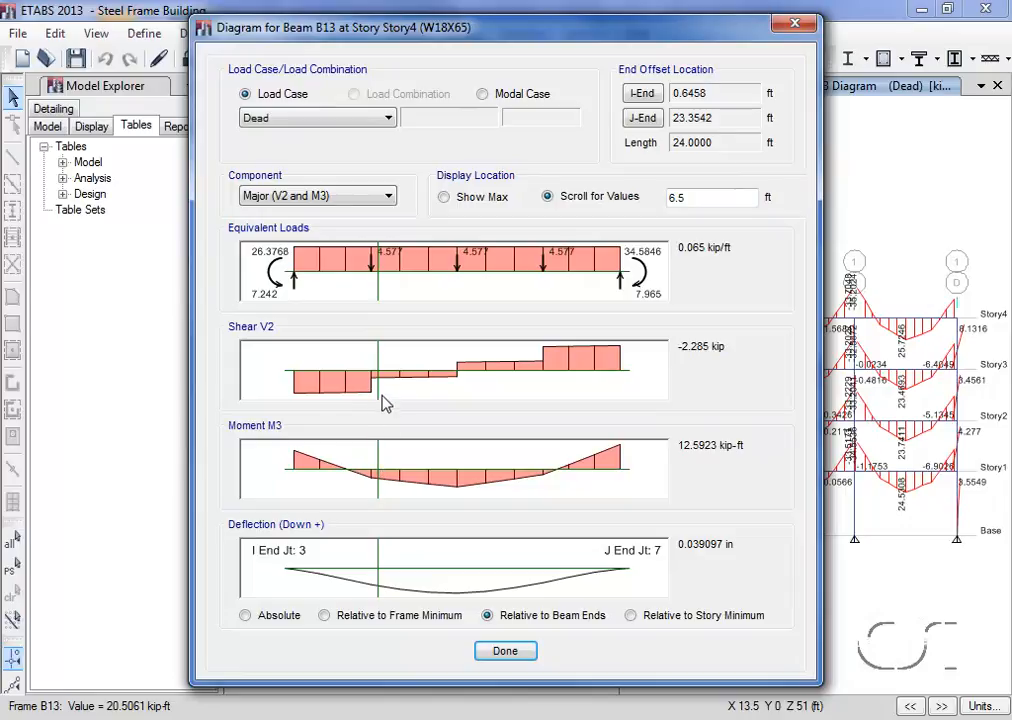
left_click_drag(384, 374, 516, 374)
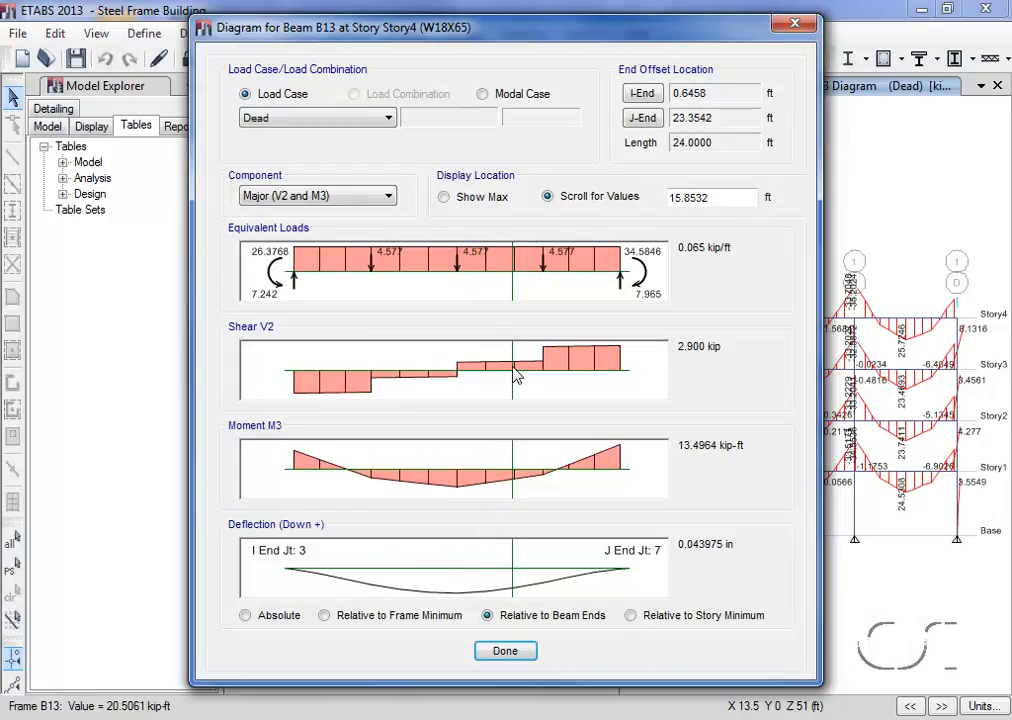
left_click(506, 652)
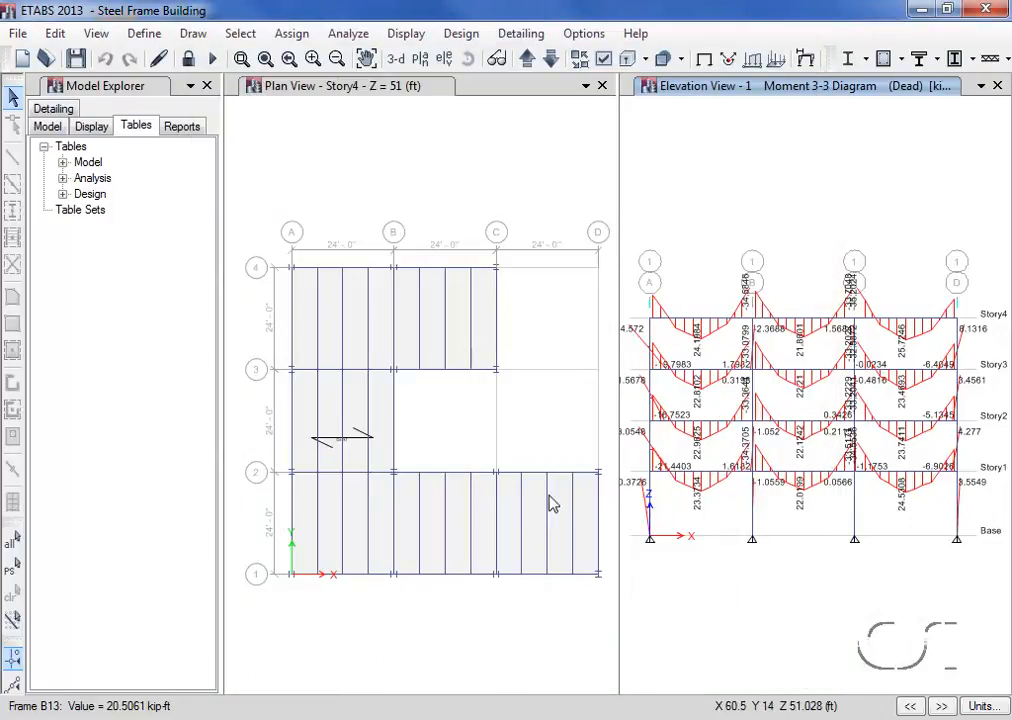
- Return elevation 1 to the undeformed shape and replace it with the default 3-D view
left_click(406, 34)
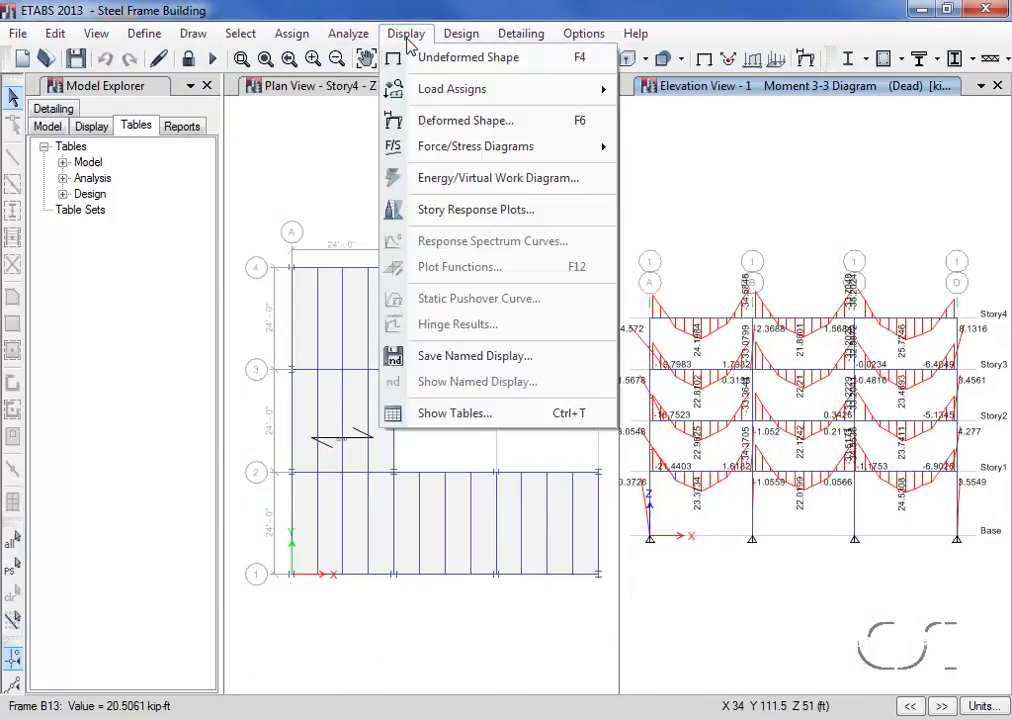
left_click(456, 60)
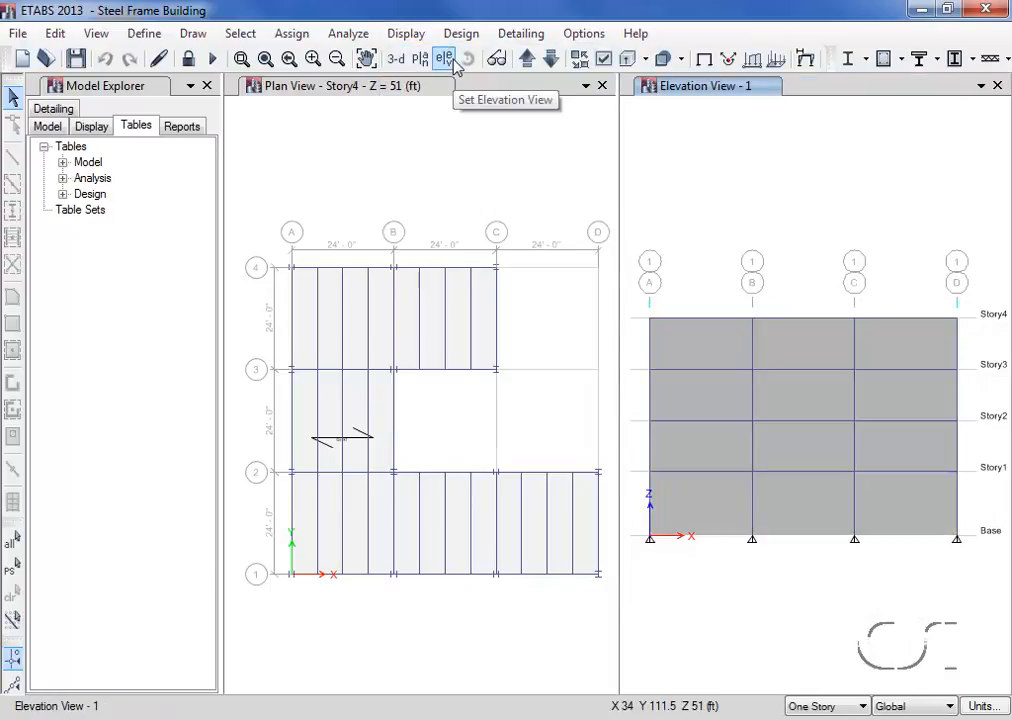
left_click(396, 60)
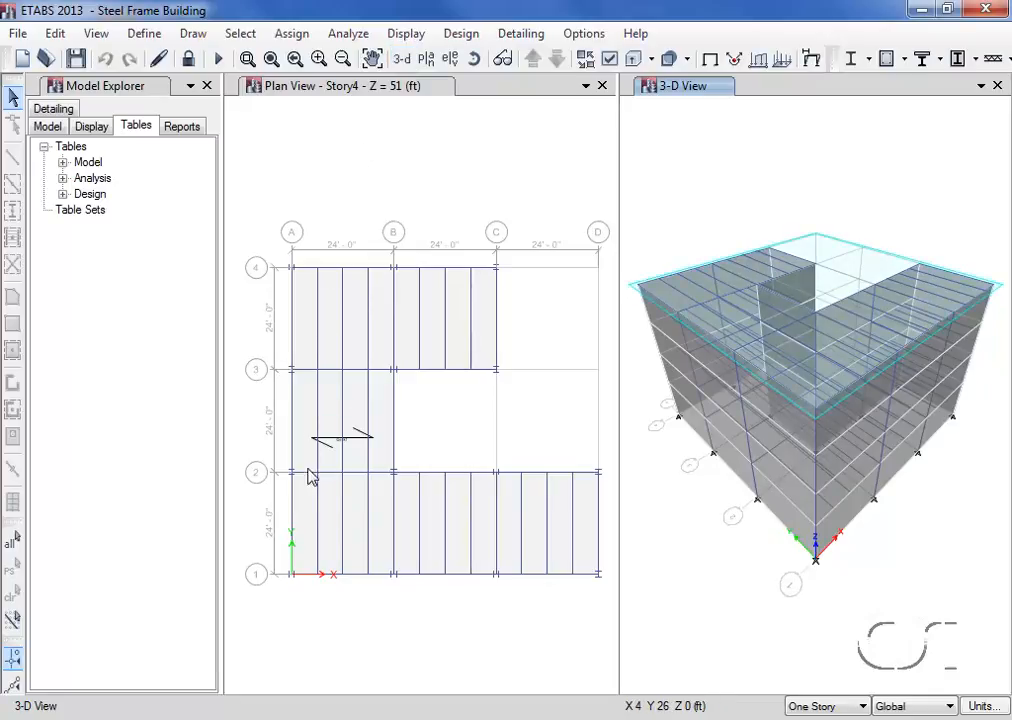
- Inspect the design, loads, assignments and geometry information of the first infill beam between grids 1 and 2 on Story4, and close it
right_click(322, 527)
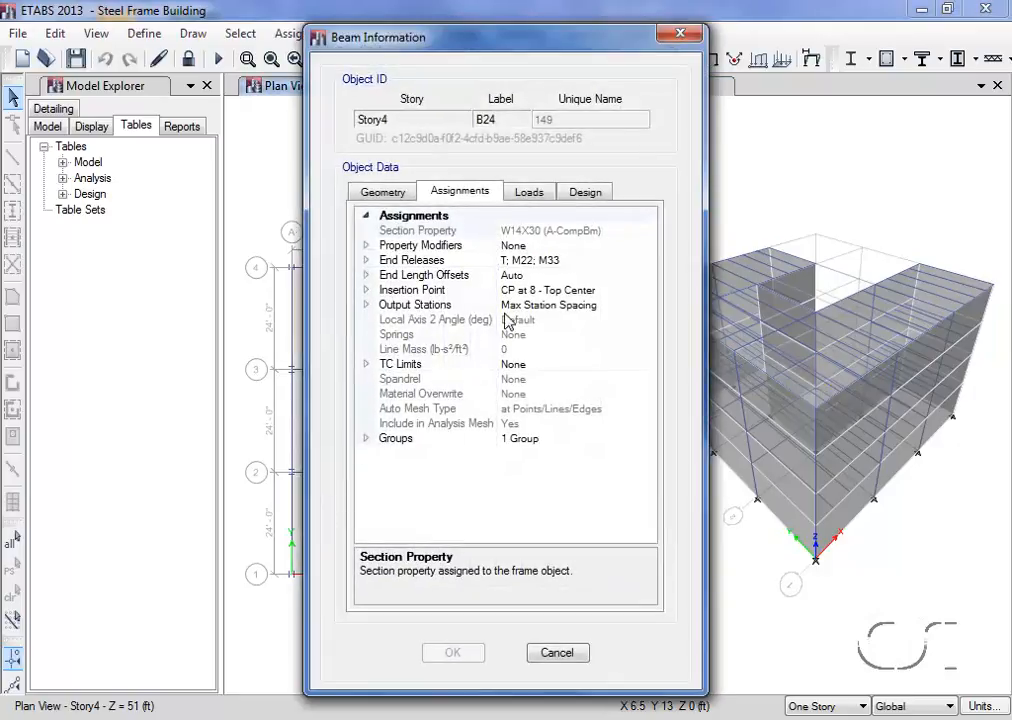
left_click(586, 192)
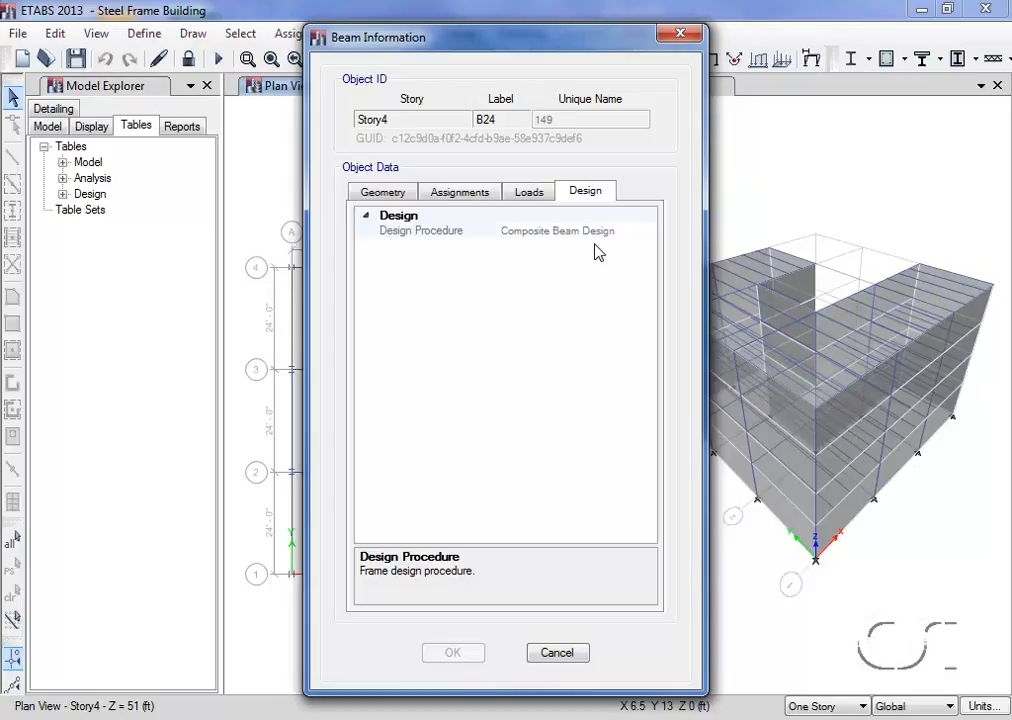
left_click(531, 193)
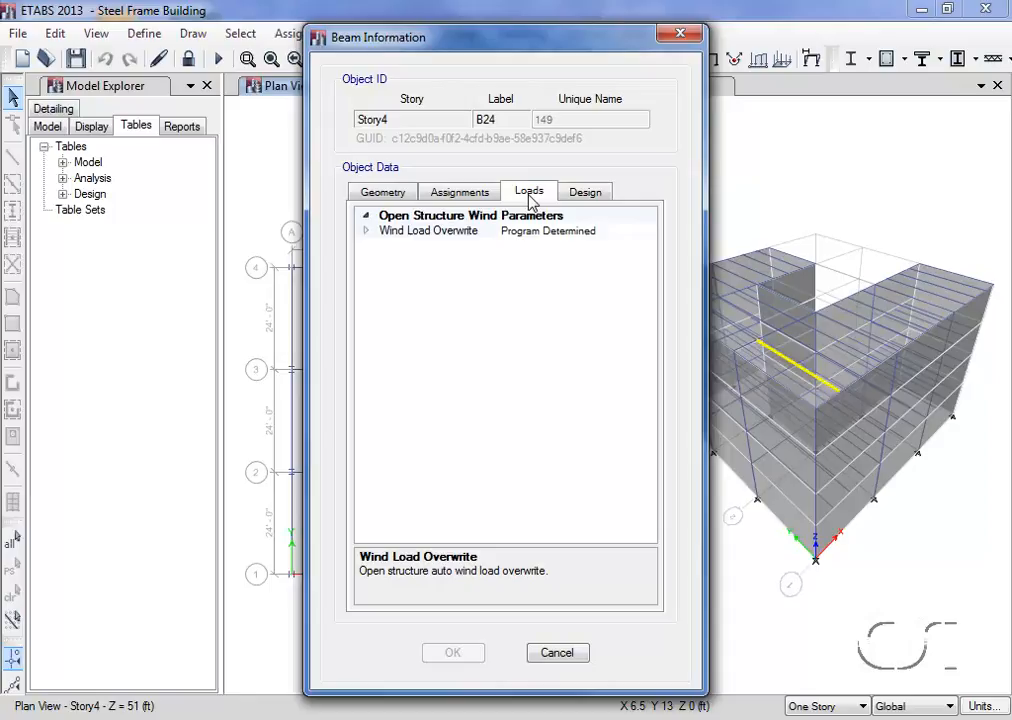
left_click(470, 198)
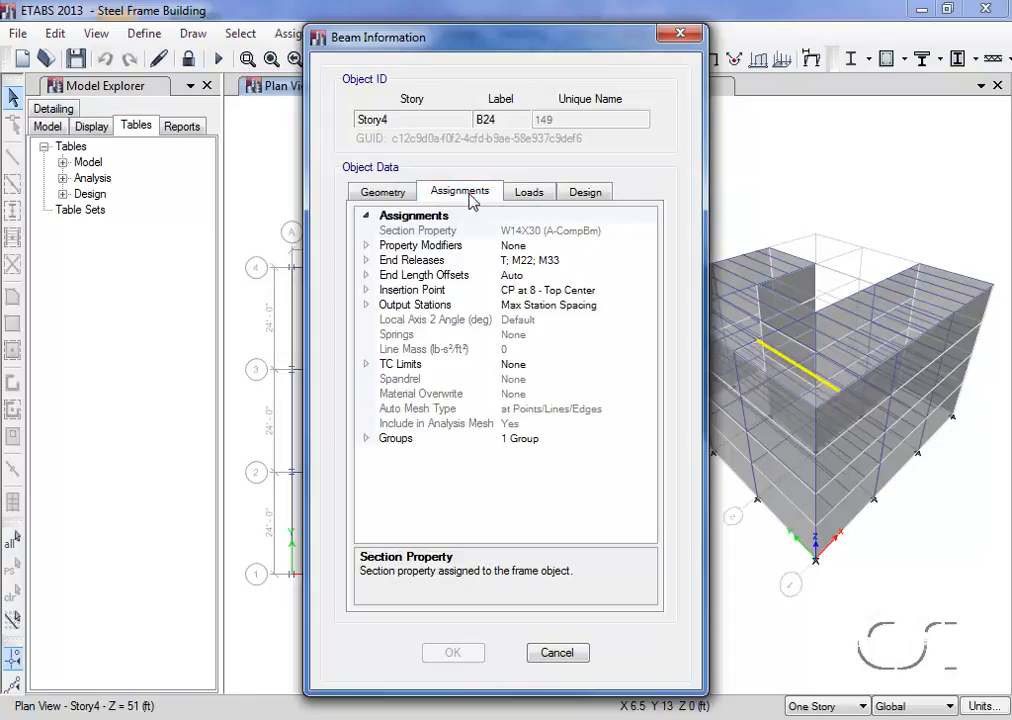
left_click(395, 197)
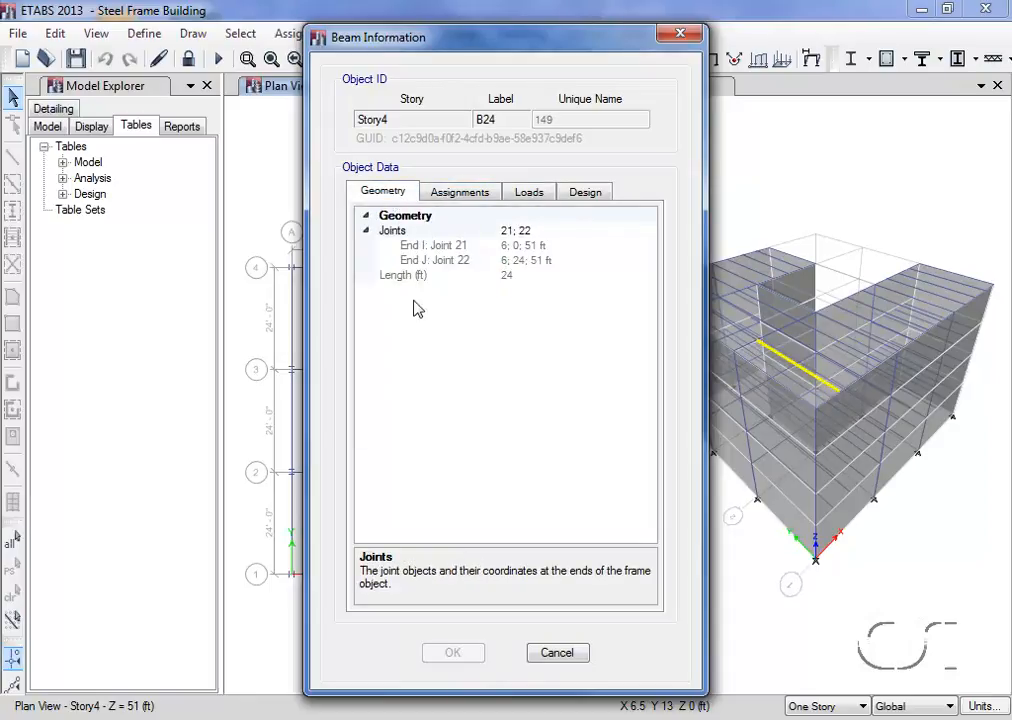
left_click(557, 655)
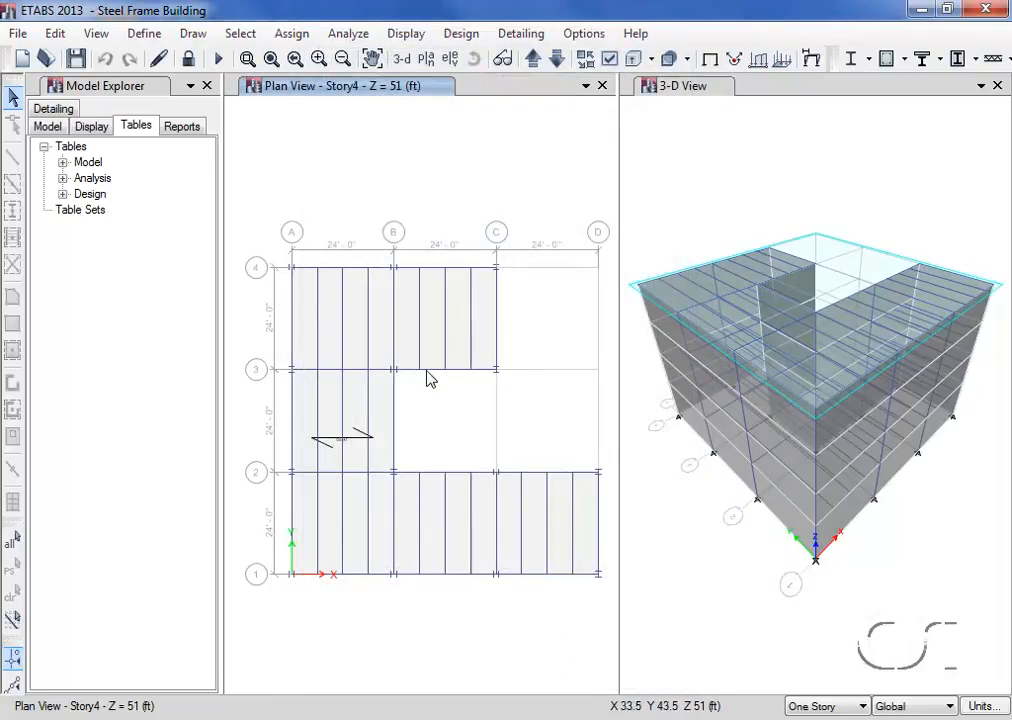
- Review the AISC 360-10 composite beam design preferences for beam, deflection, vibration, prices and factors, and accept them
left_click(472, 36)
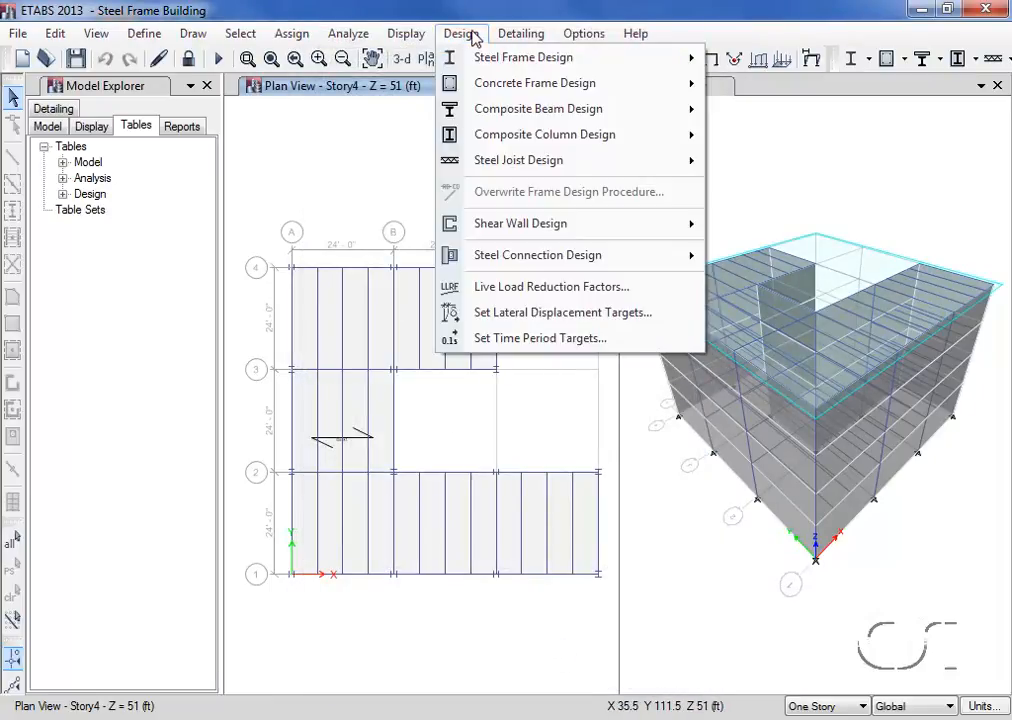
mouse_move(470, 111)
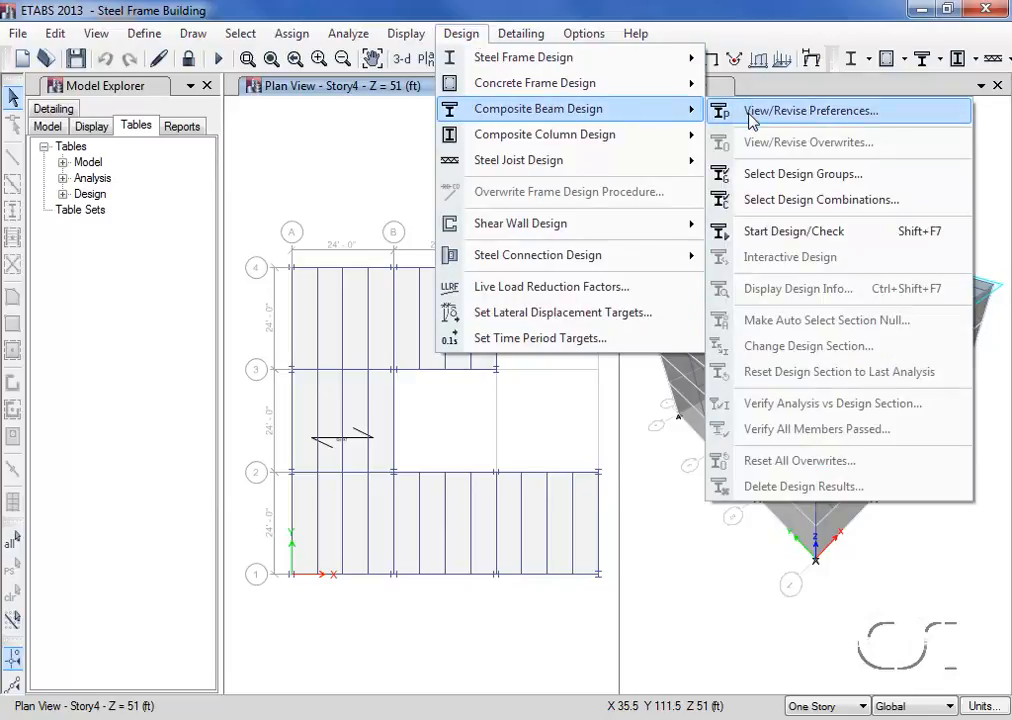
left_click(829, 115)
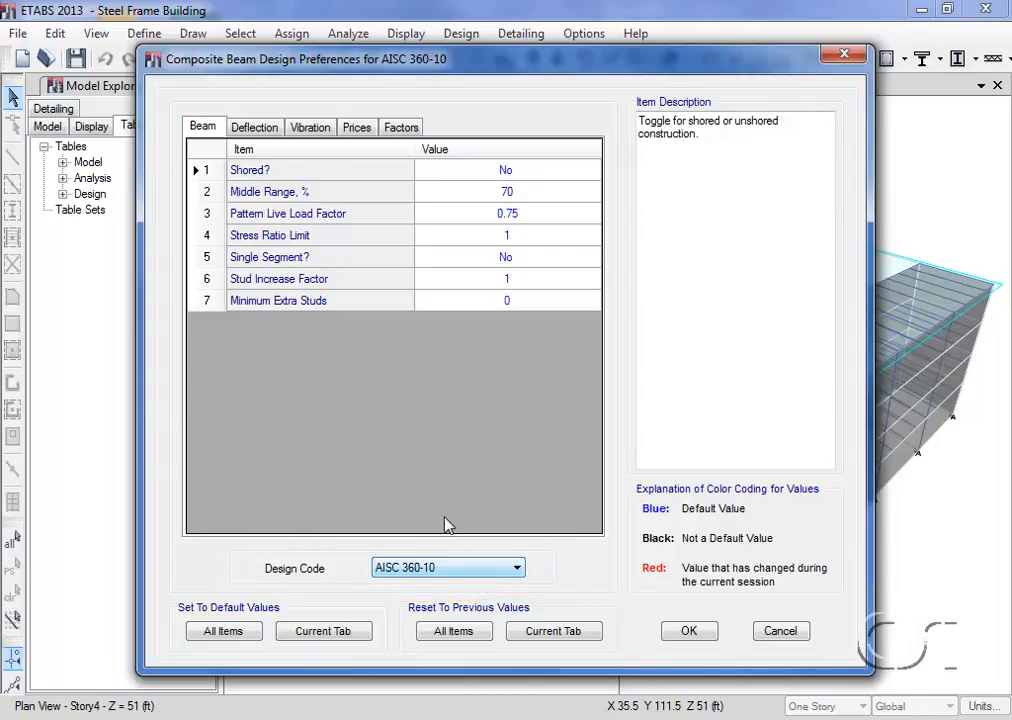
left_click(252, 130)
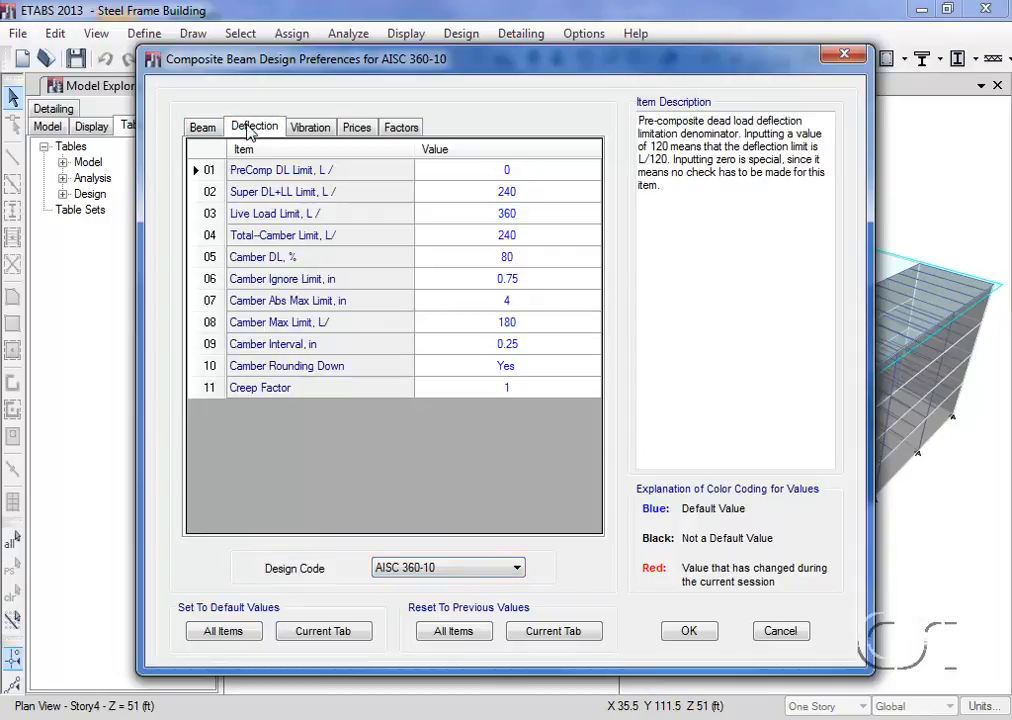
left_click(311, 130)
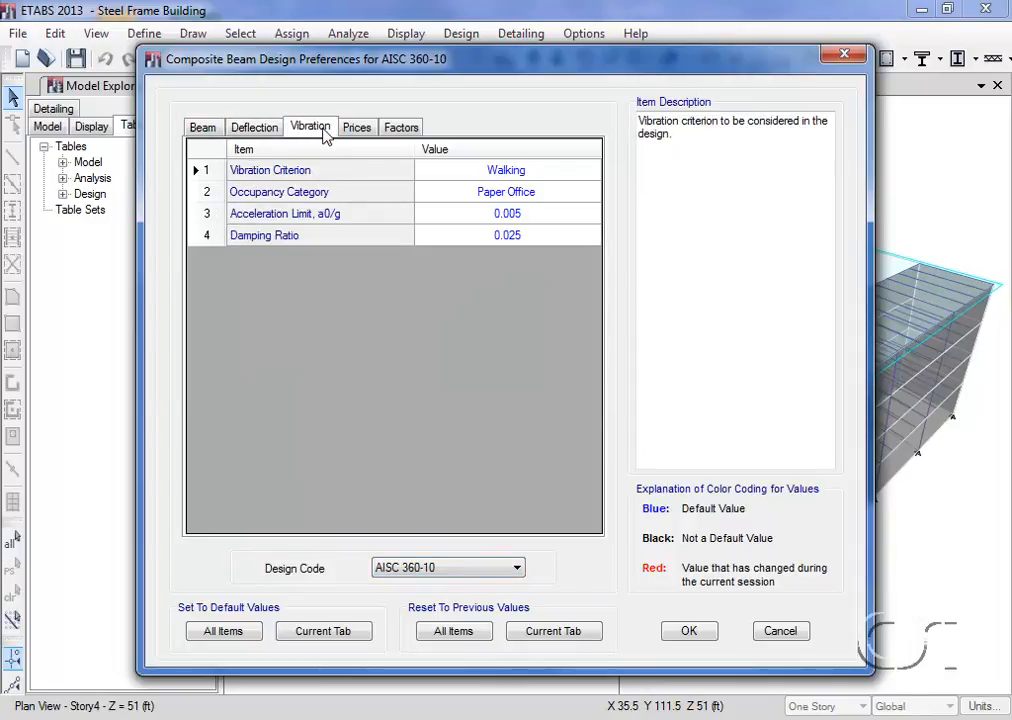
left_click(358, 129)
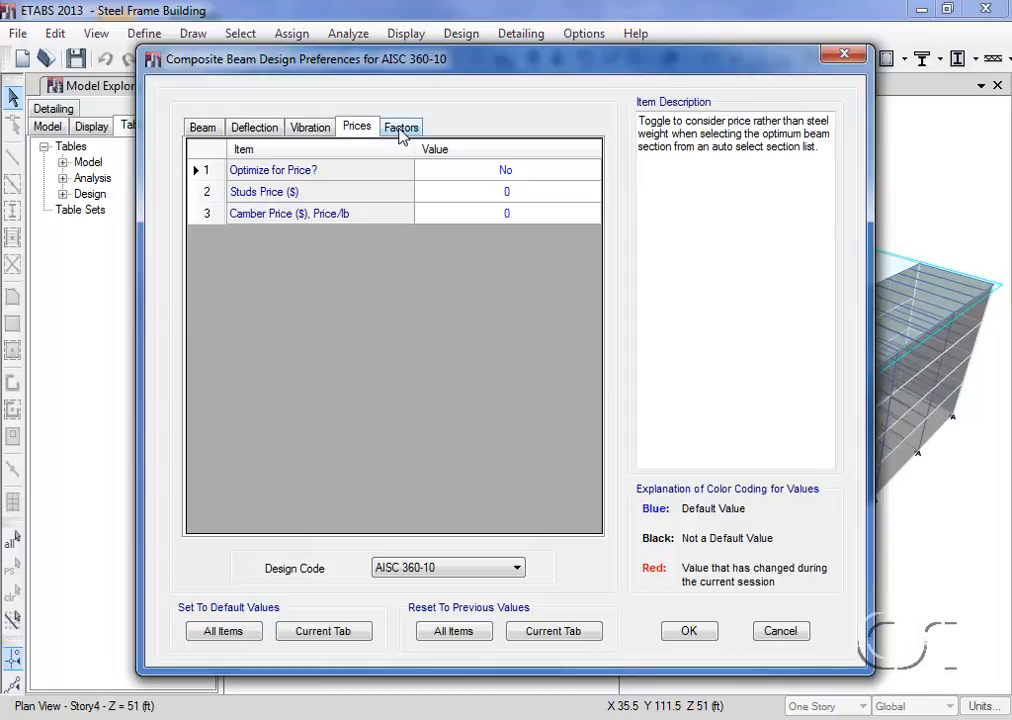
left_click(399, 130)
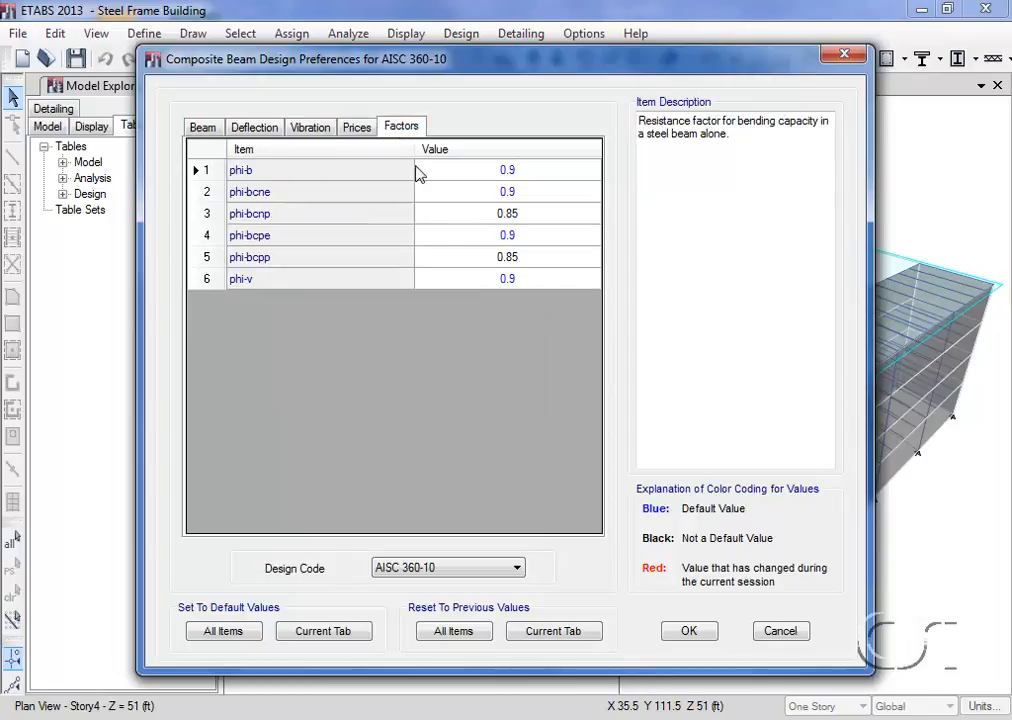
left_click(690, 631)
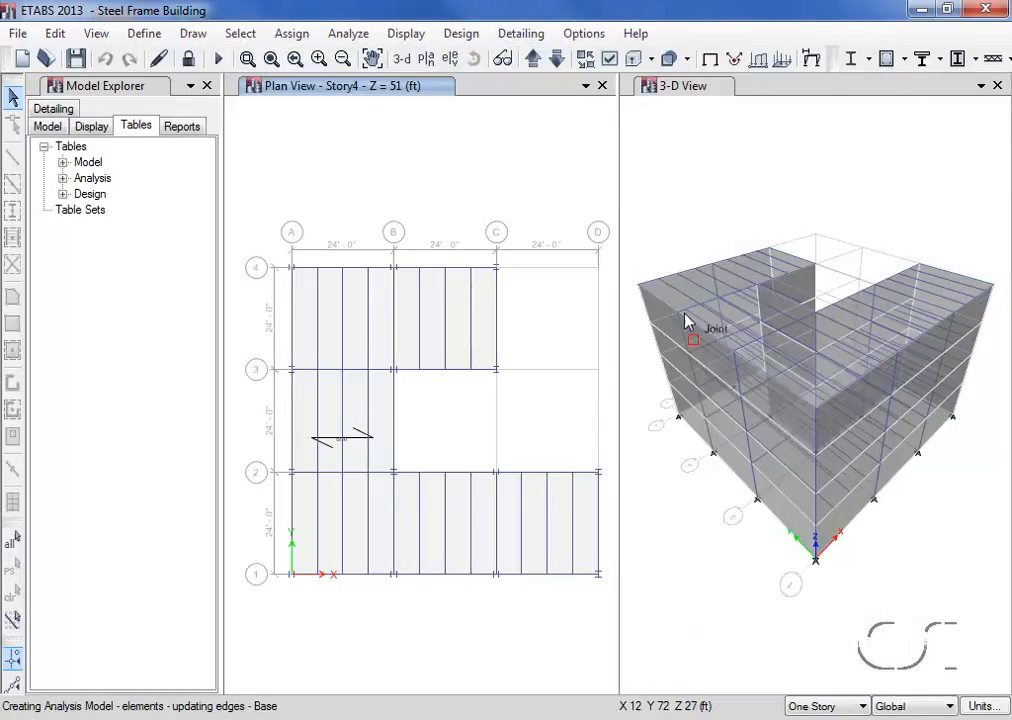
- Hide object fill and all null shells in the 3-D view's display options, applying the settings to all windows
left_click(682, 96)
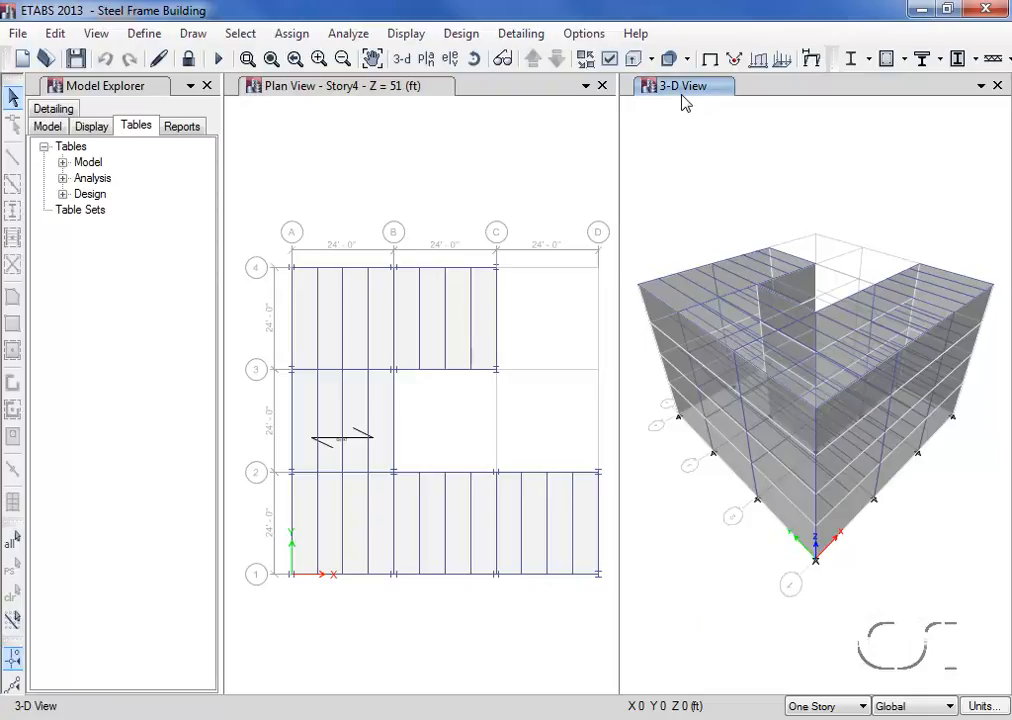
left_click(610, 62)
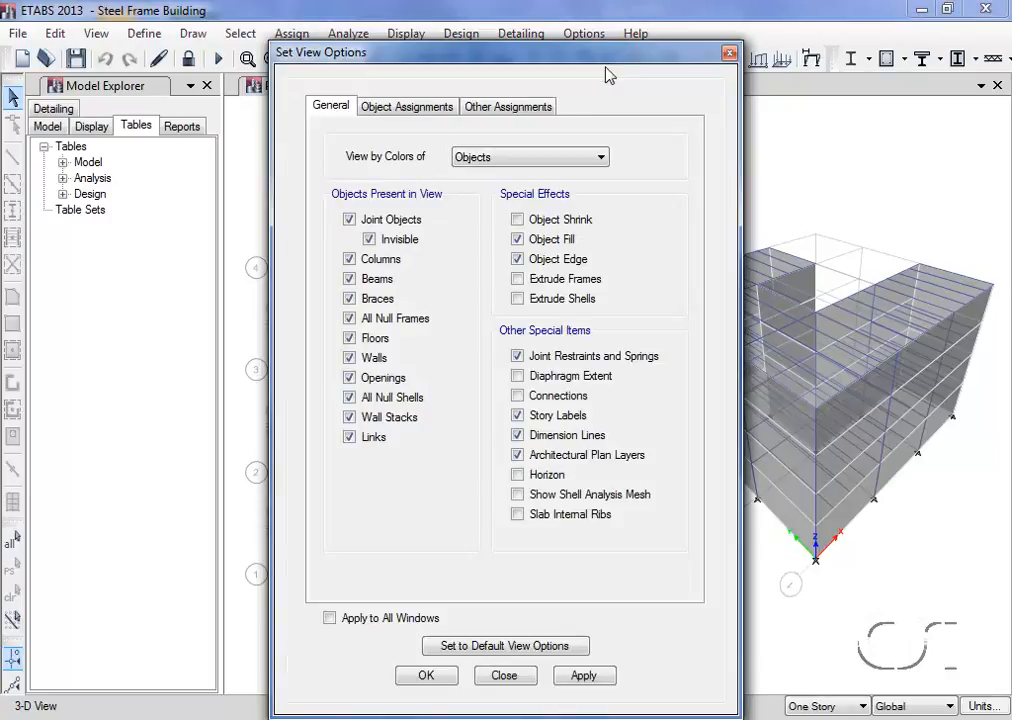
left_click(518, 240)
left_click(351, 399)
left_click(330, 620)
left_click(426, 677)
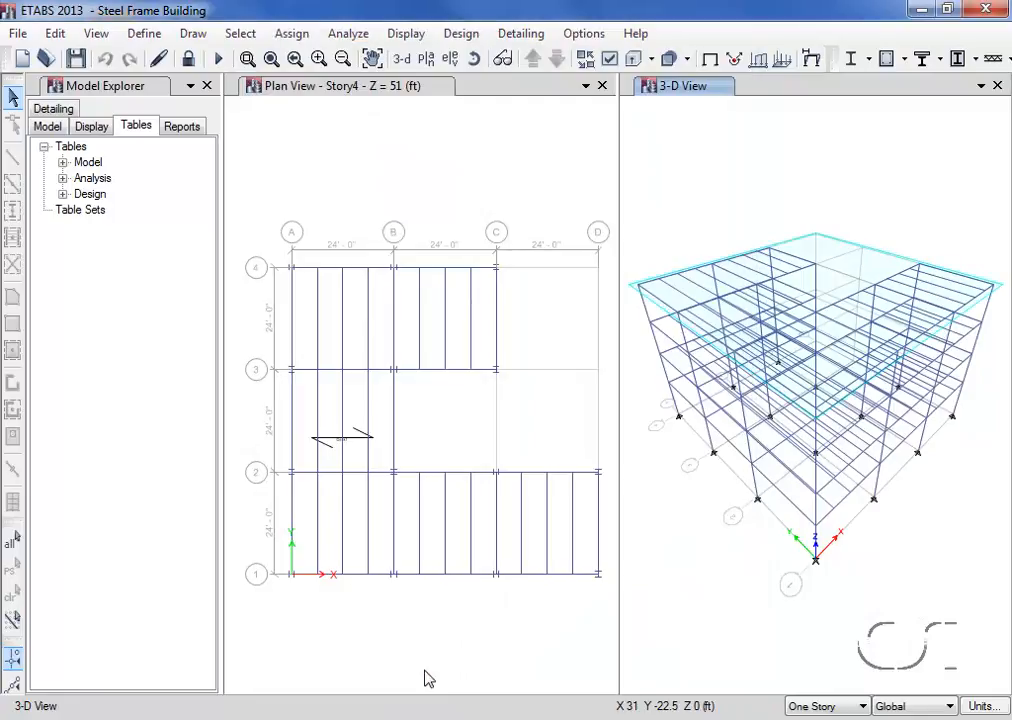
- Run the composite beam design check on the model
left_click(463, 40)
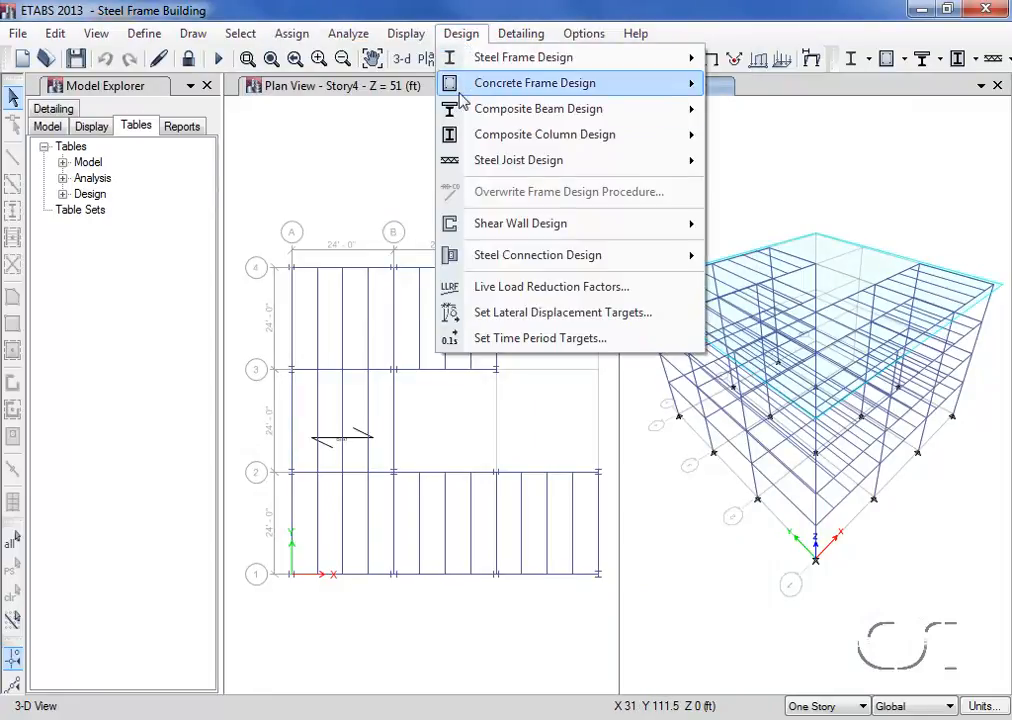
mouse_move(463, 112)
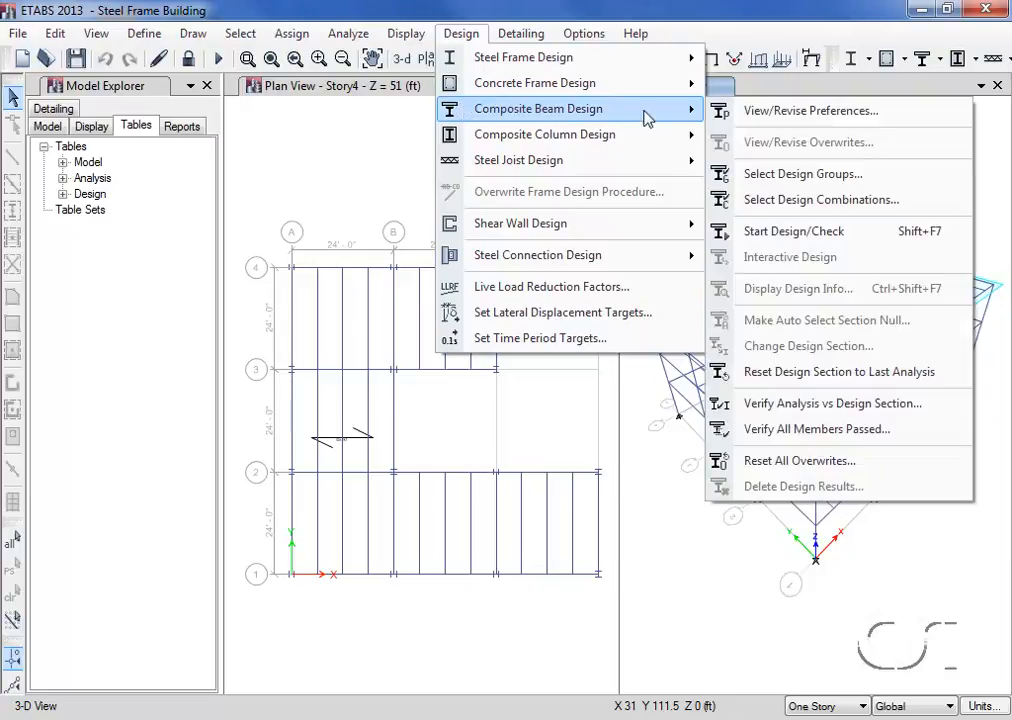
left_click(825, 241)
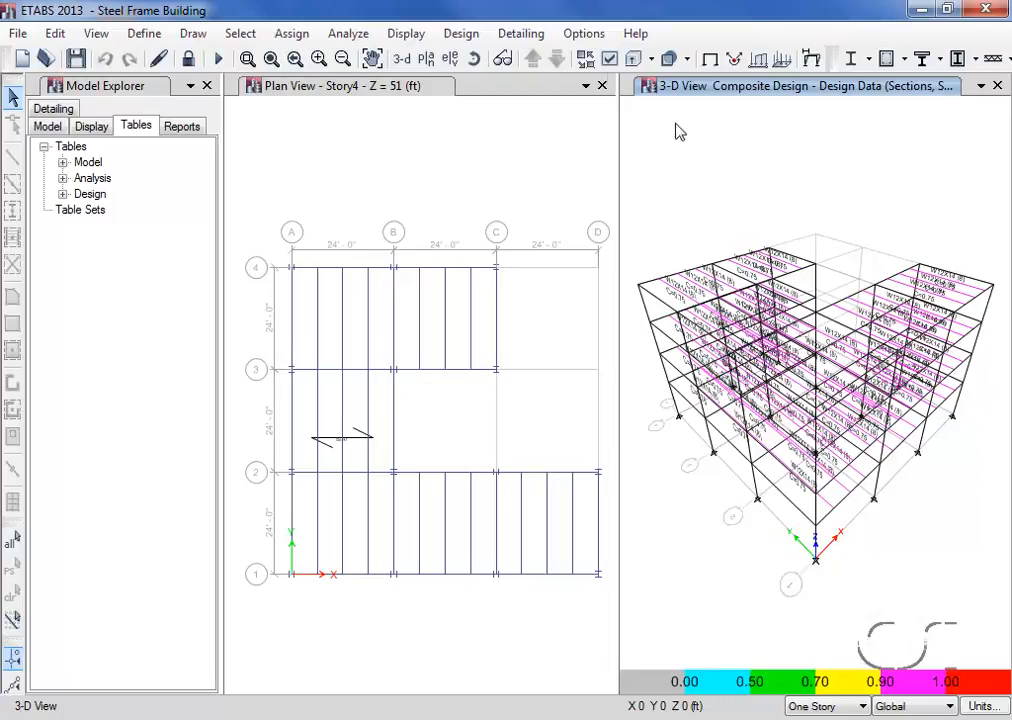
- Compare the analysis and design sections of the composite beams, without selecting the differing beams
left_click(463, 35)
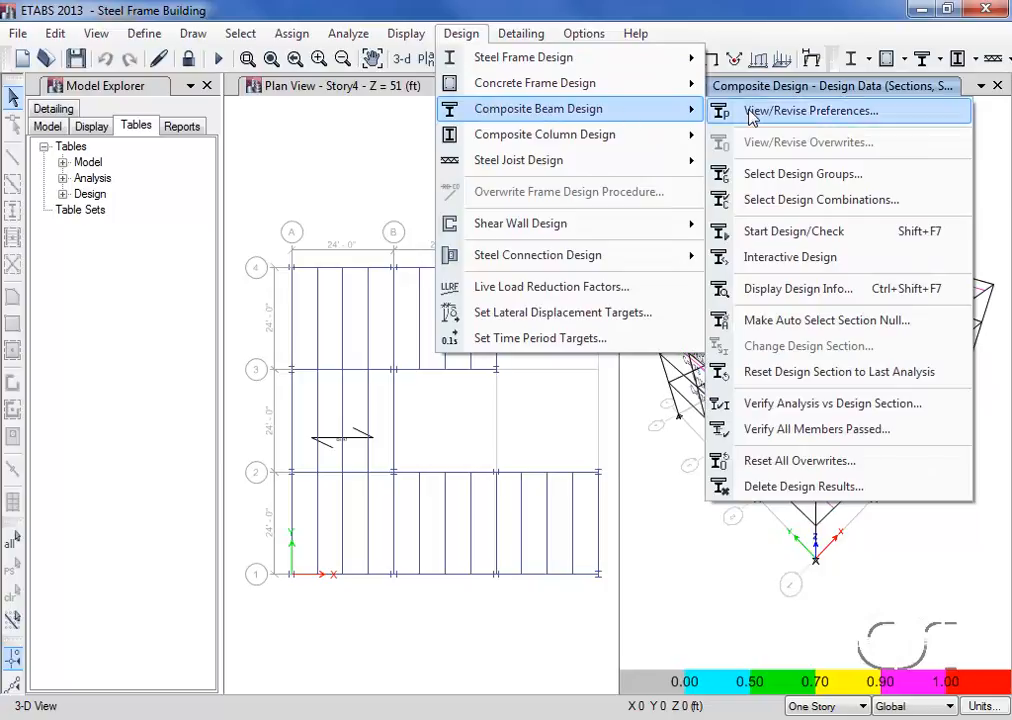
left_click(860, 408)
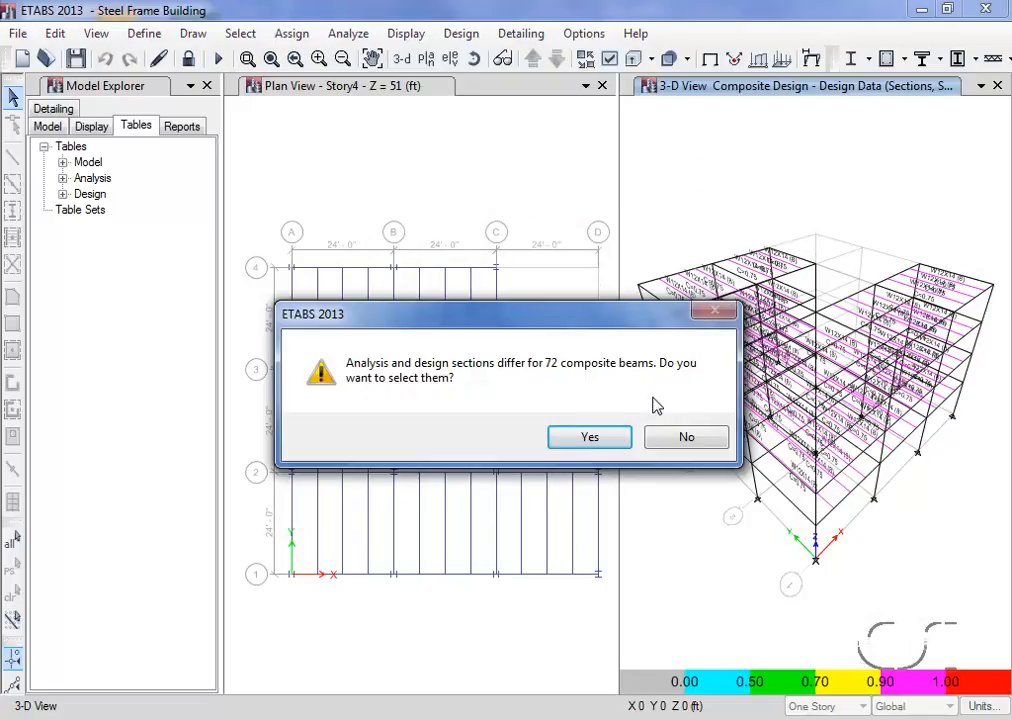
left_click(690, 438)
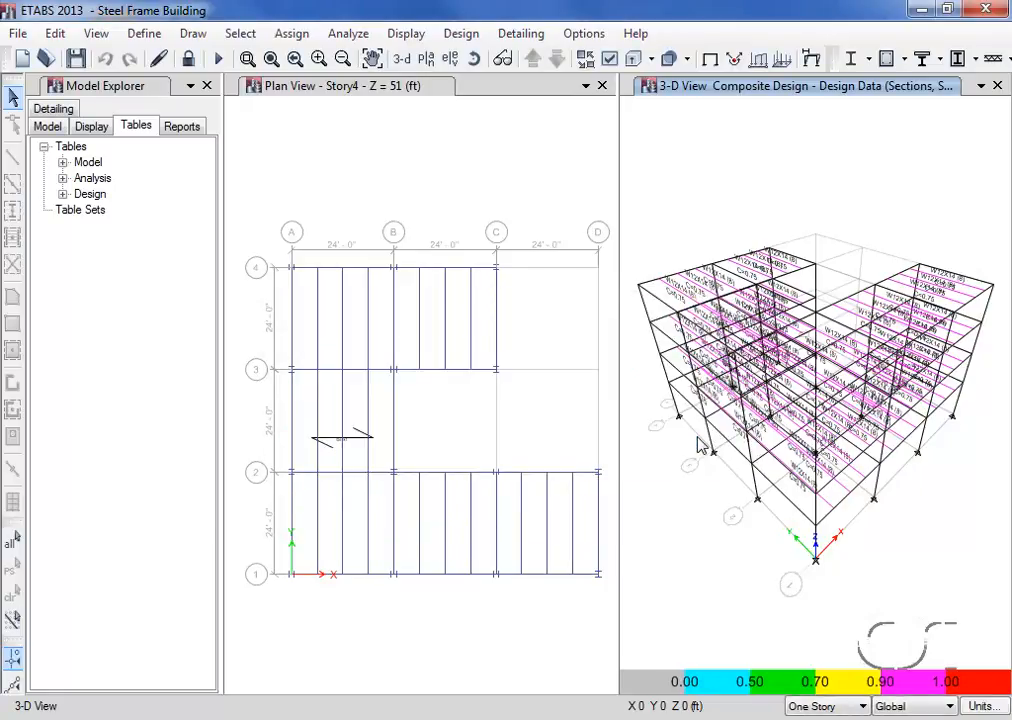
- Inspect the interactive composite design and detailed report of Story4's first infill beam from grid A between grids 3 and 4, and cancel
mouse_move(679, 296)
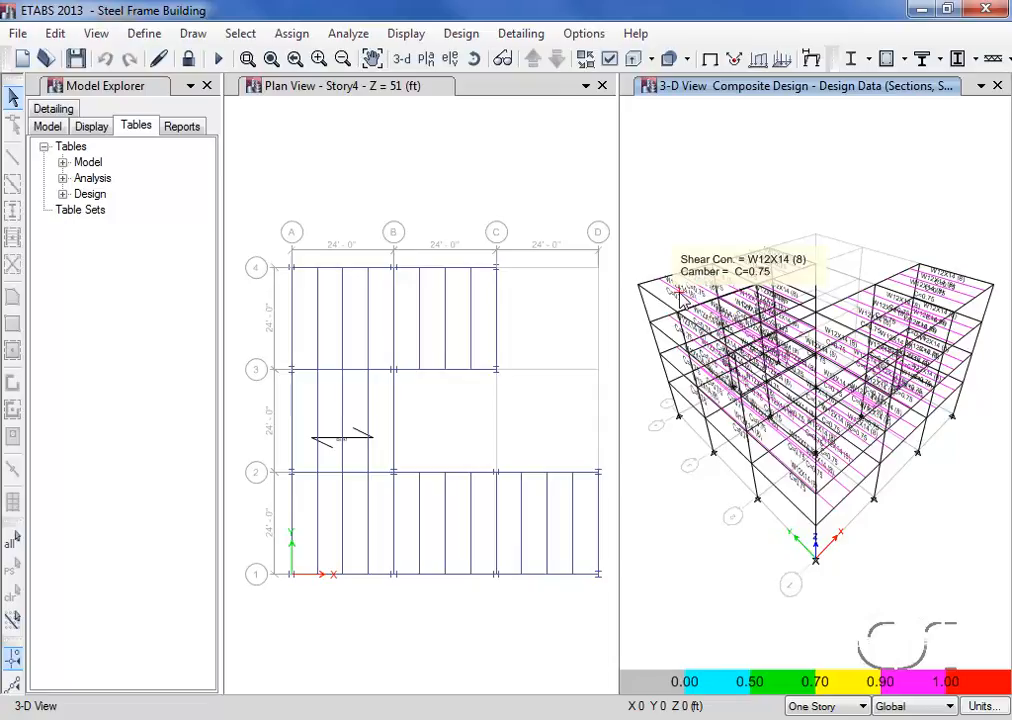
right_click(681, 293)
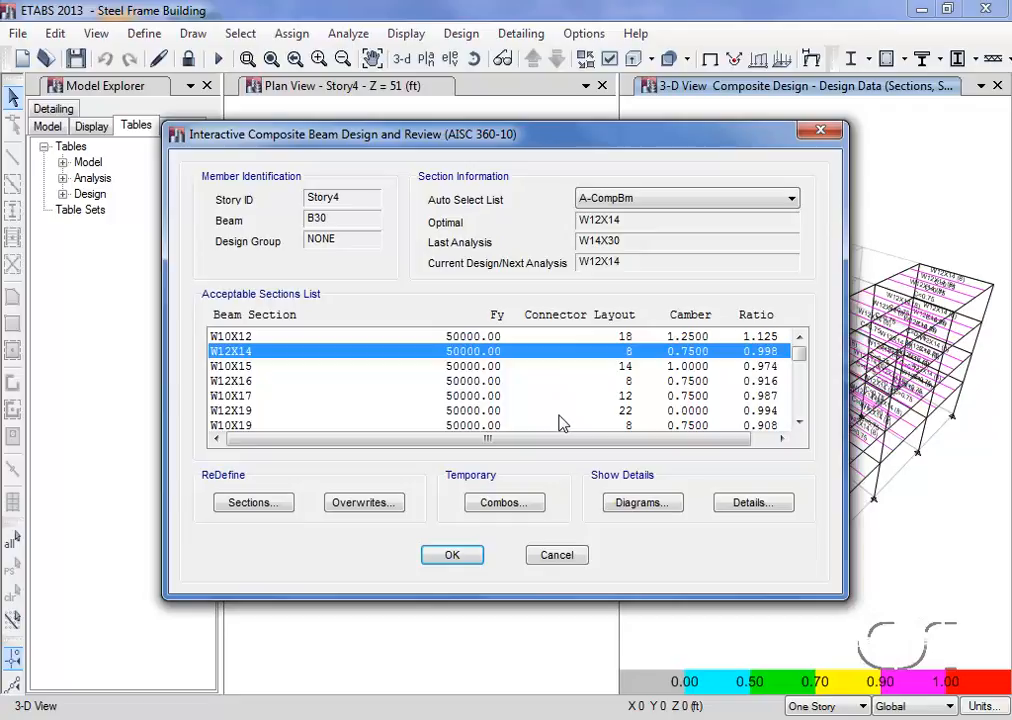
left_click(738, 505)
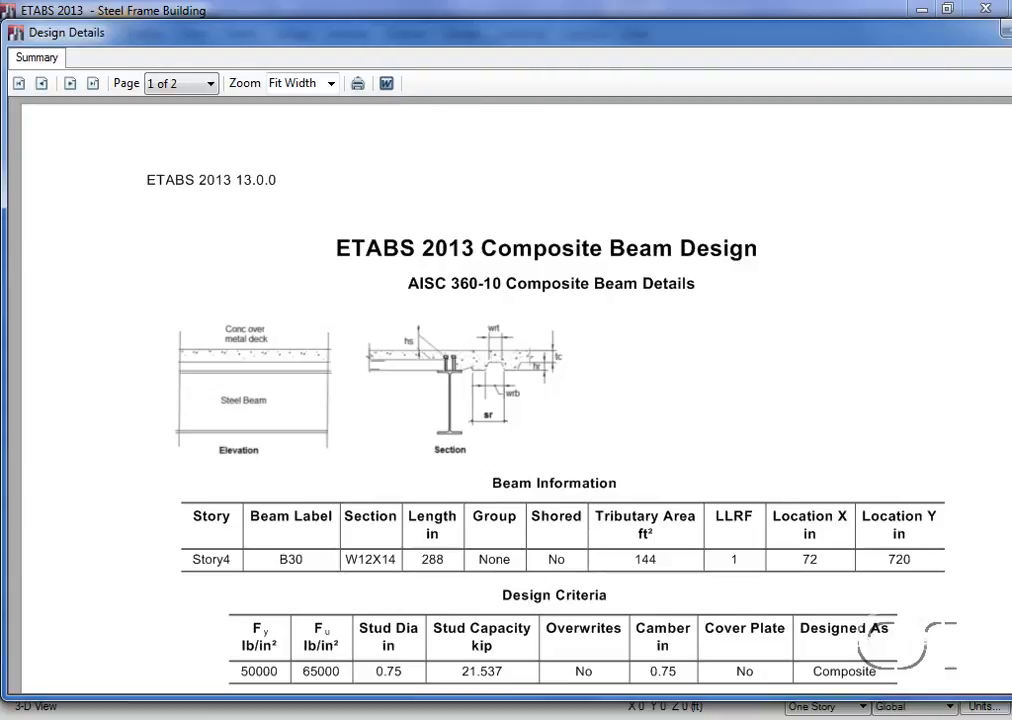
left_click(1007, 31)
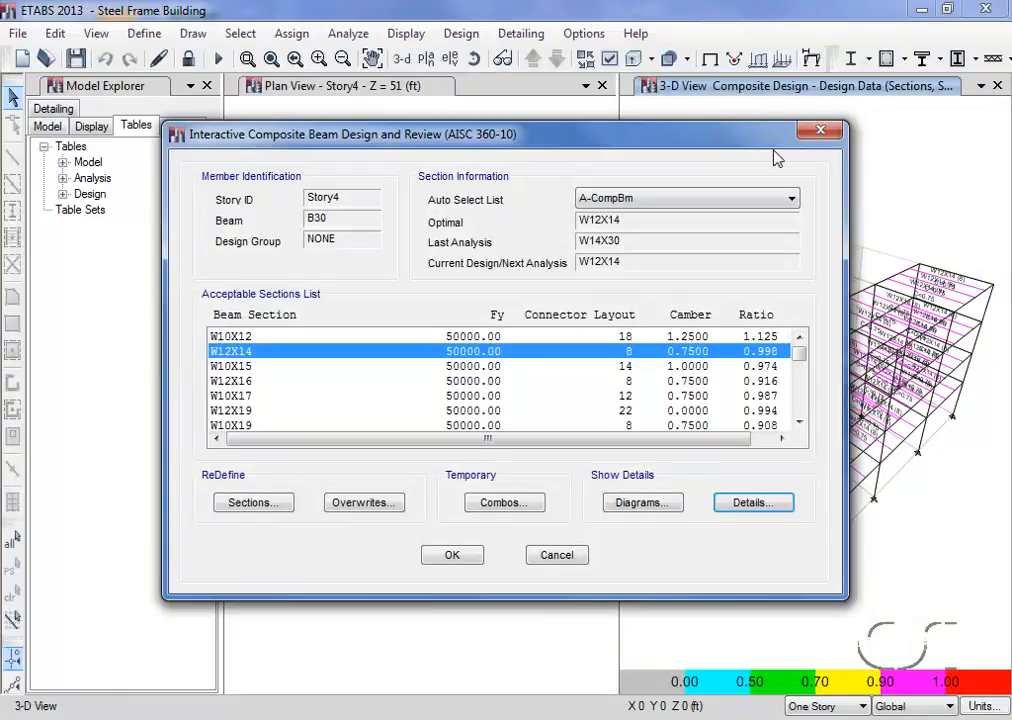
left_click(563, 554)
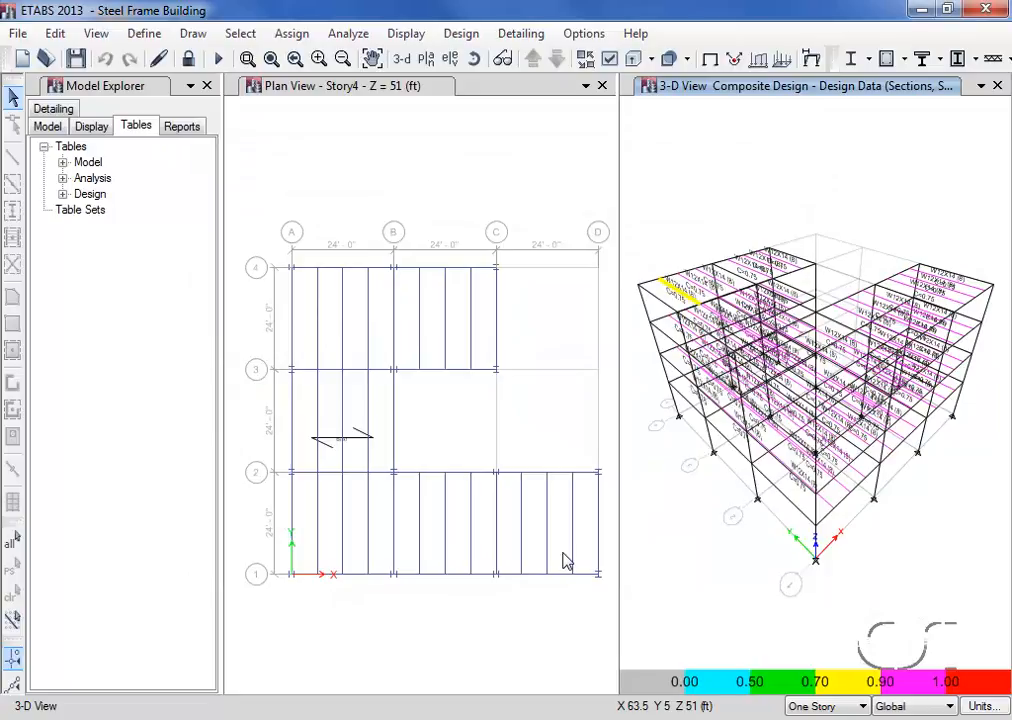
- Rerun the analysis with the current design sections and repeat the composite beam design check
left_click(347, 36)
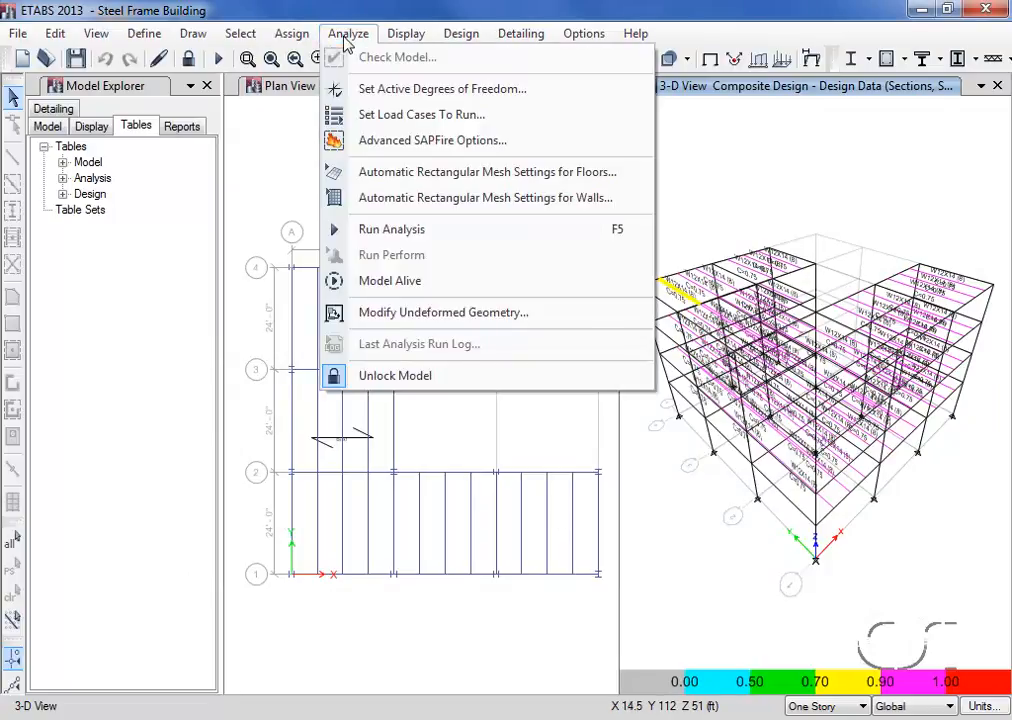
left_click(443, 229)
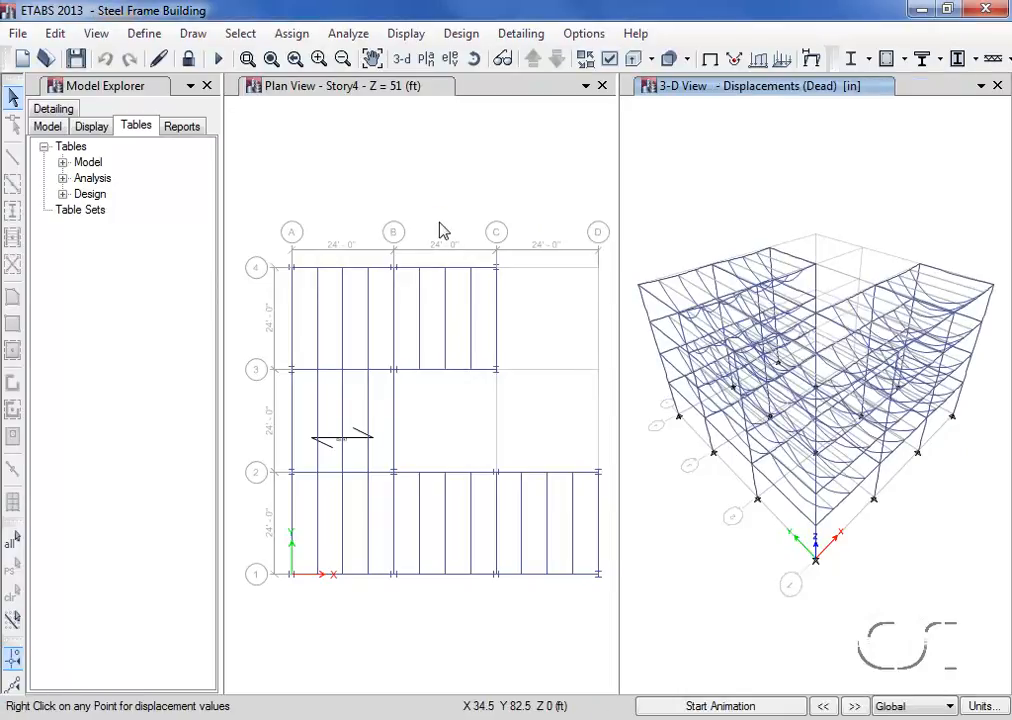
left_click(462, 35)
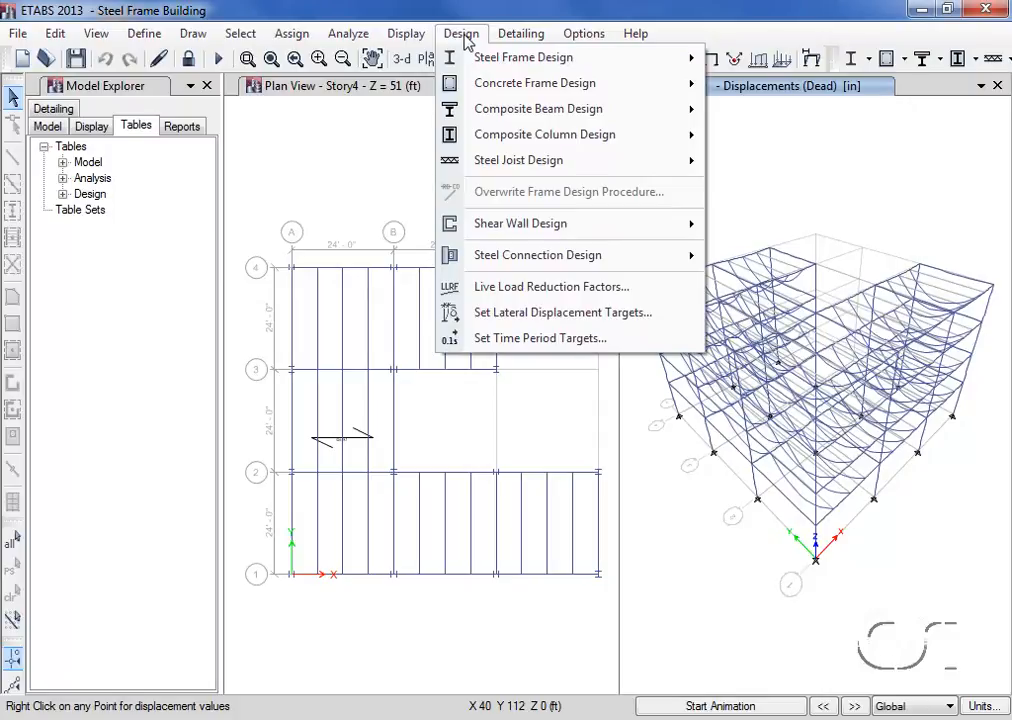
mouse_move(468, 108)
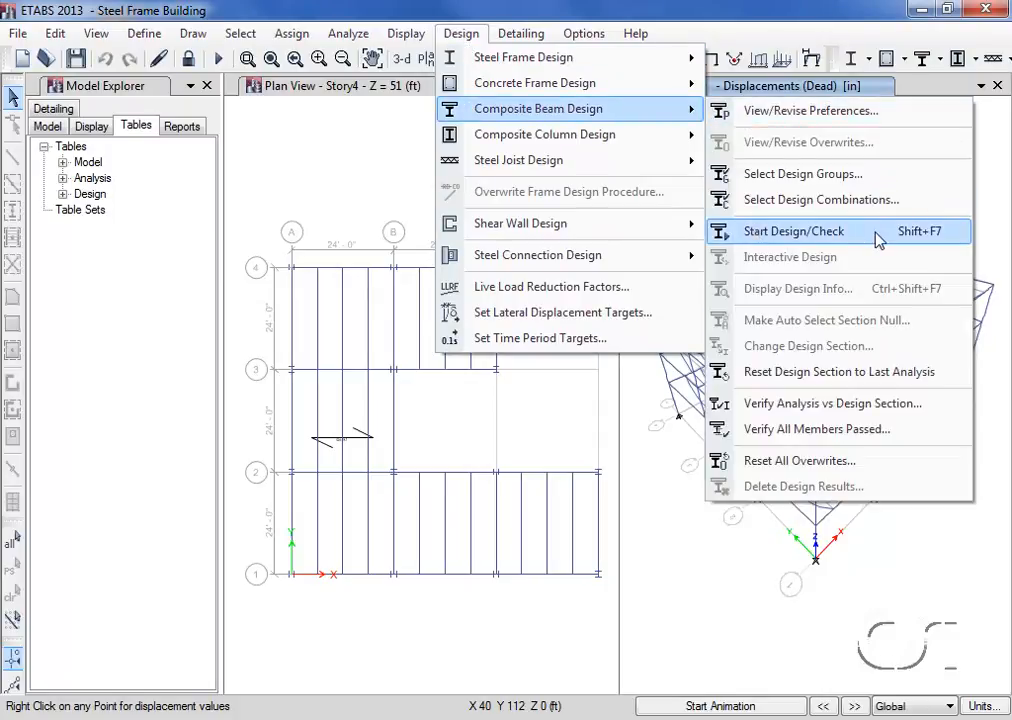
left_click(815, 241)
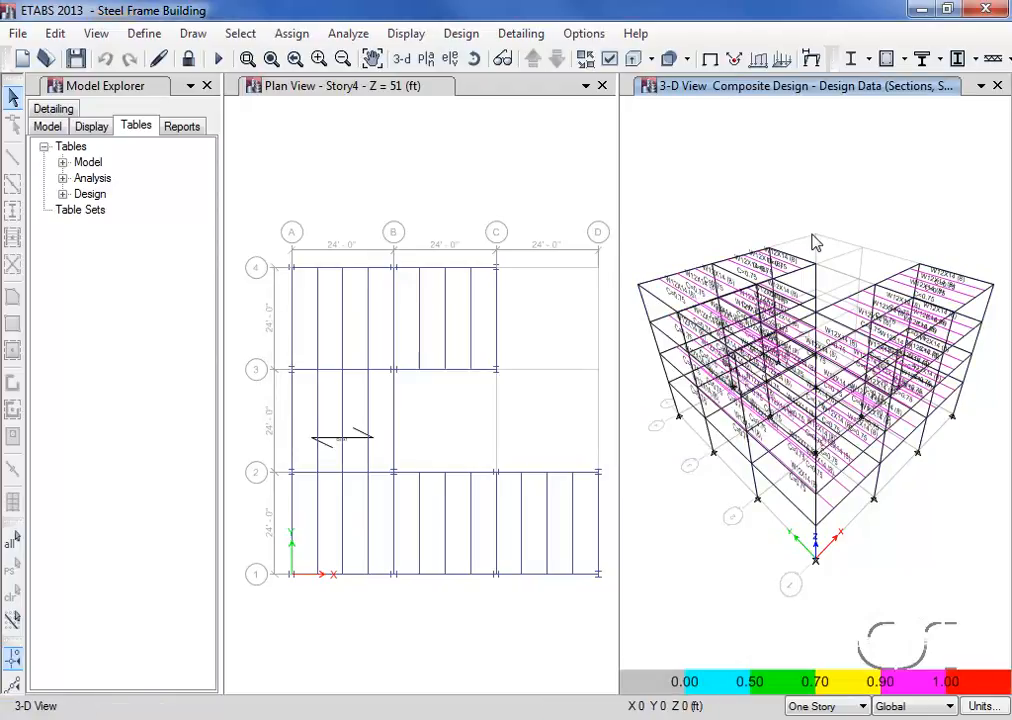
- Verify the composite beams' analysis sections against their design sections, and check whether all members passed
left_click(461, 33)
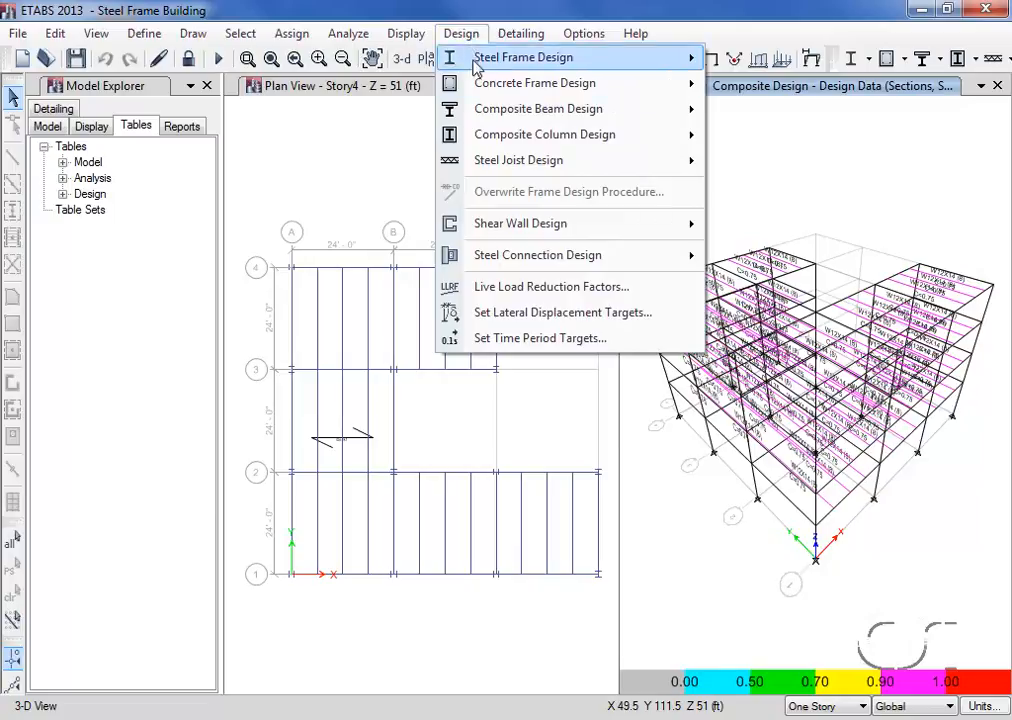
mouse_move(583, 108)
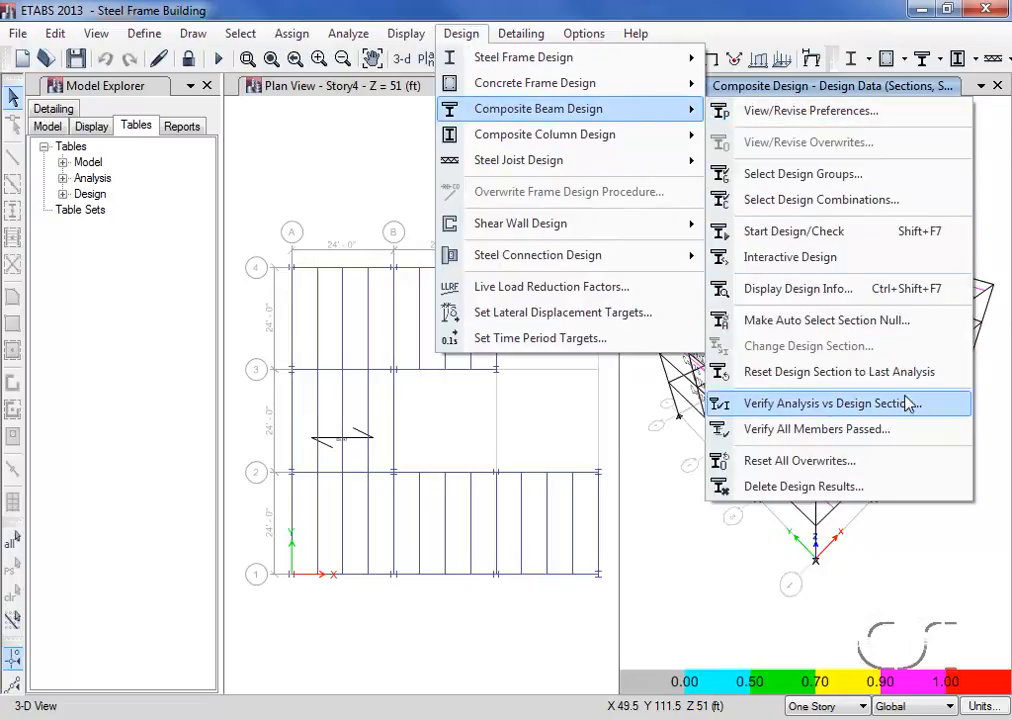
left_click(822, 405)
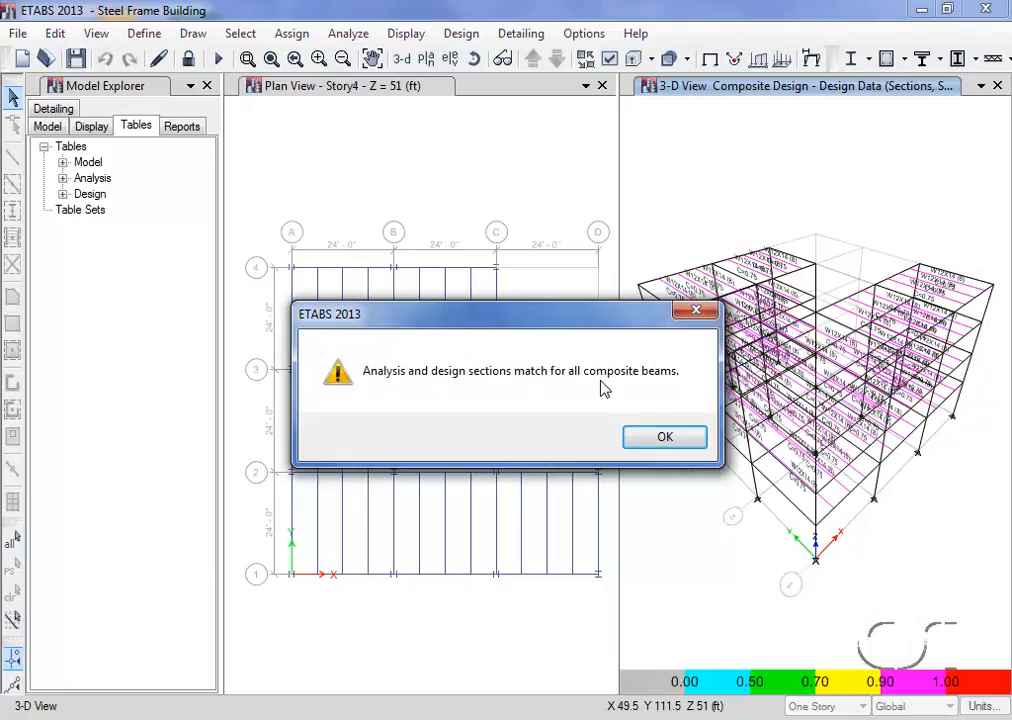
left_click(665, 439)
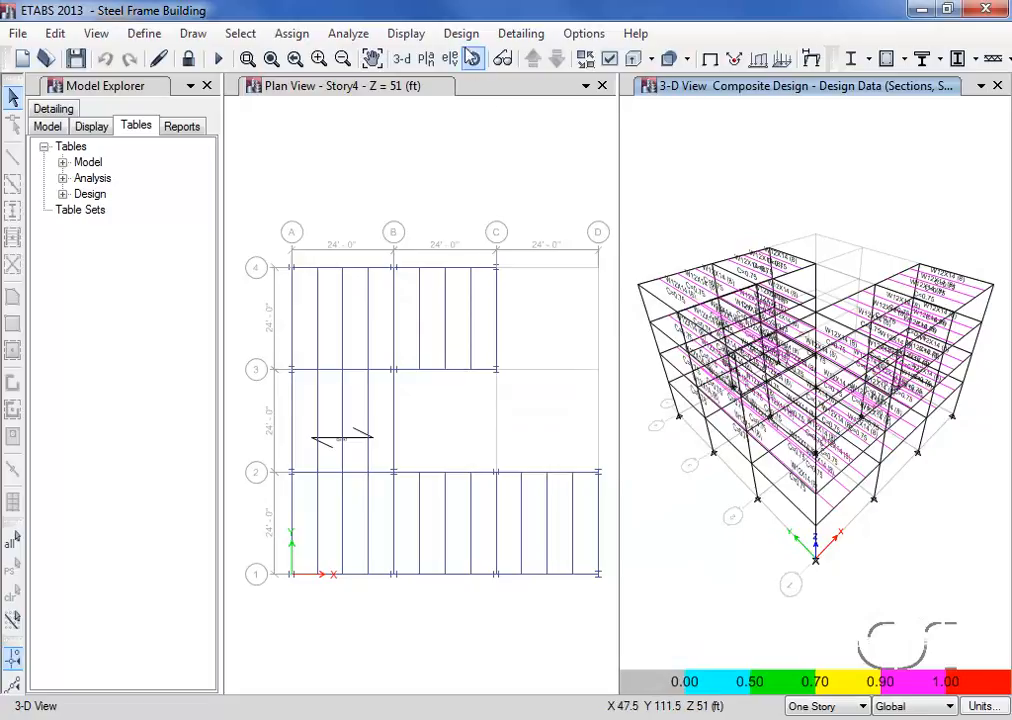
left_click(465, 38)
mouse_move(515, 108)
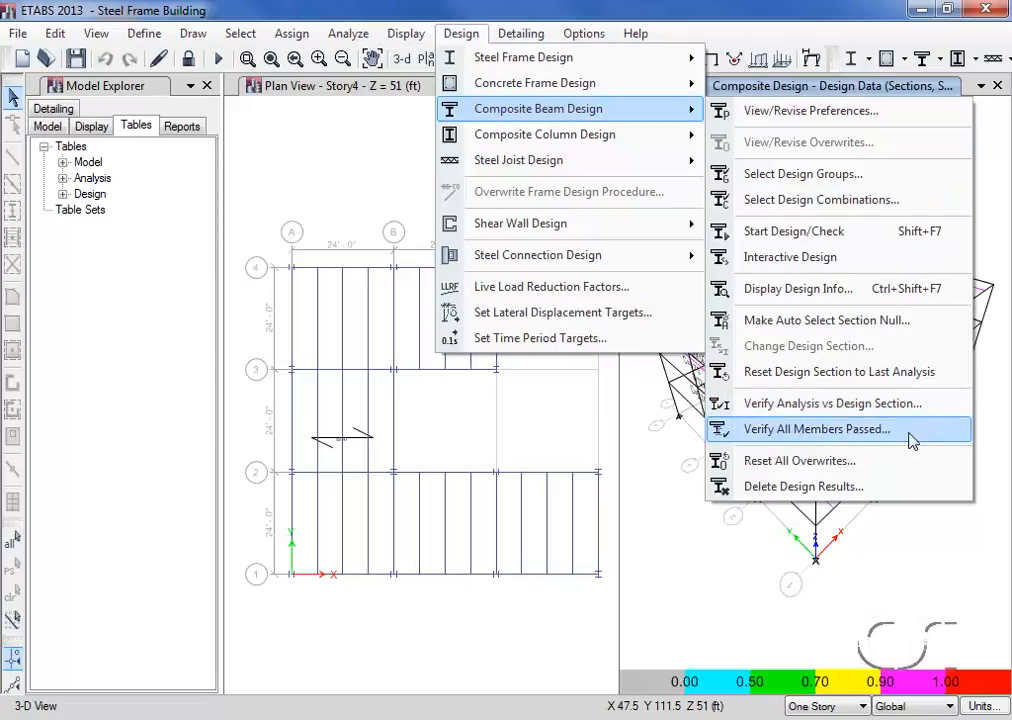
left_click(836, 444)
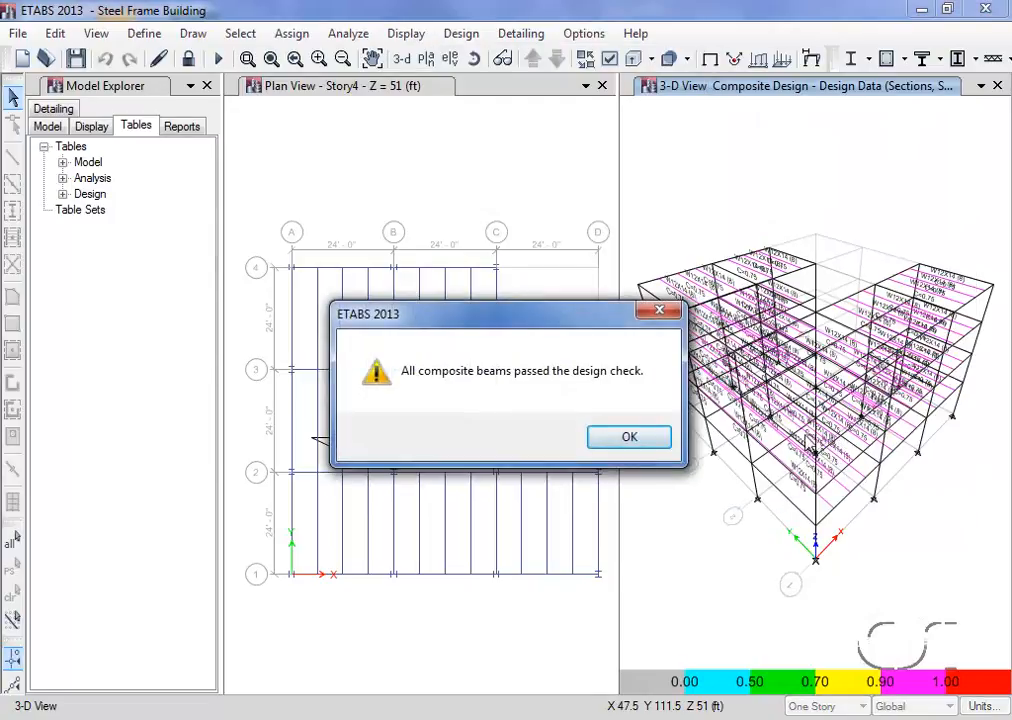
left_click(630, 440)
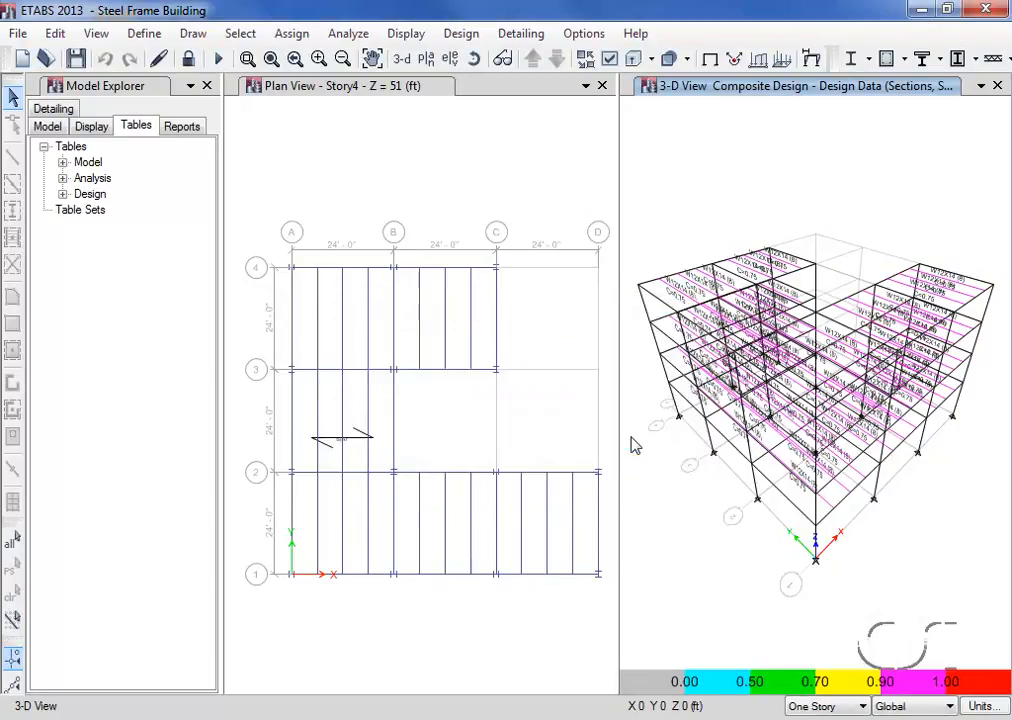
- Turn off the auto select section assignments for all composite beams, accept their current design sections, and clear the selection
left_click(13, 541)
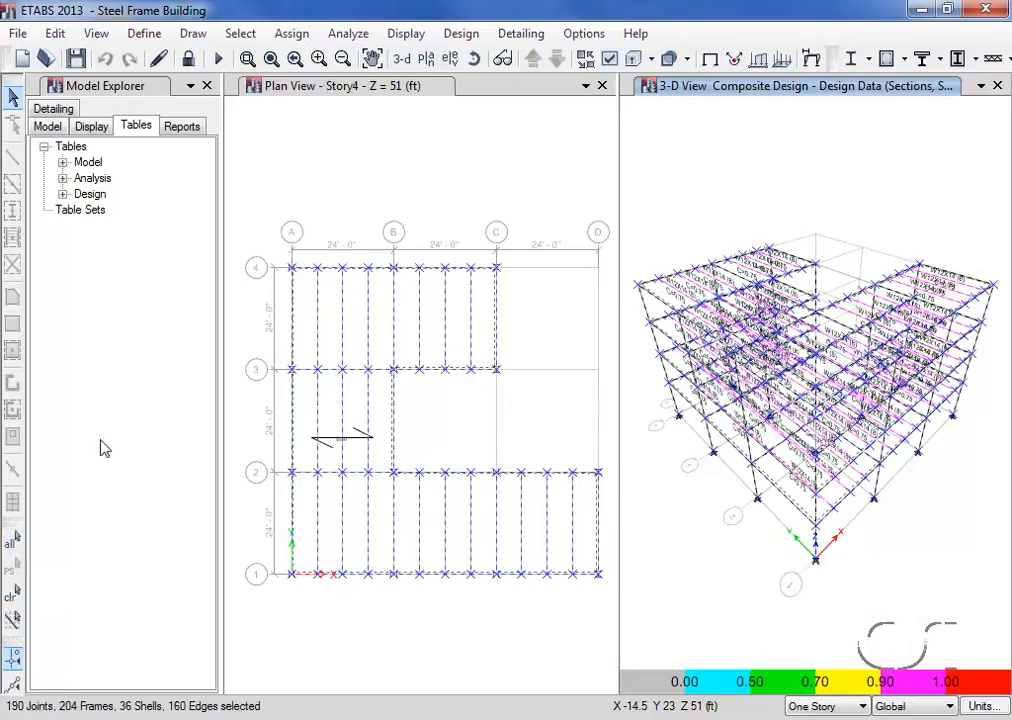
left_click(461, 34)
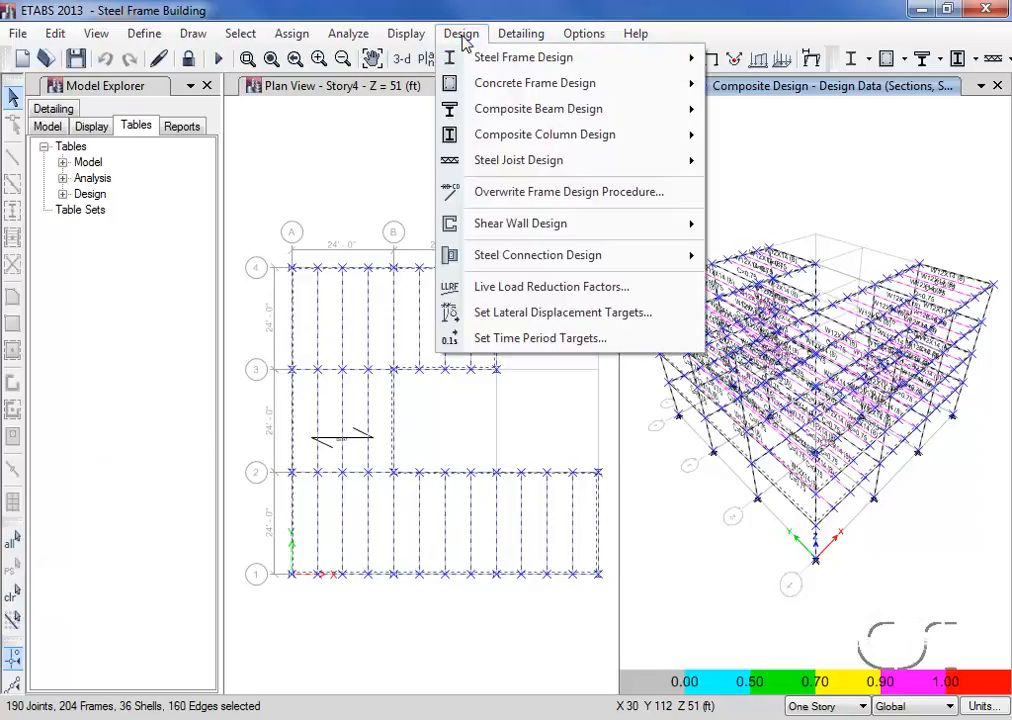
mouse_move(468, 108)
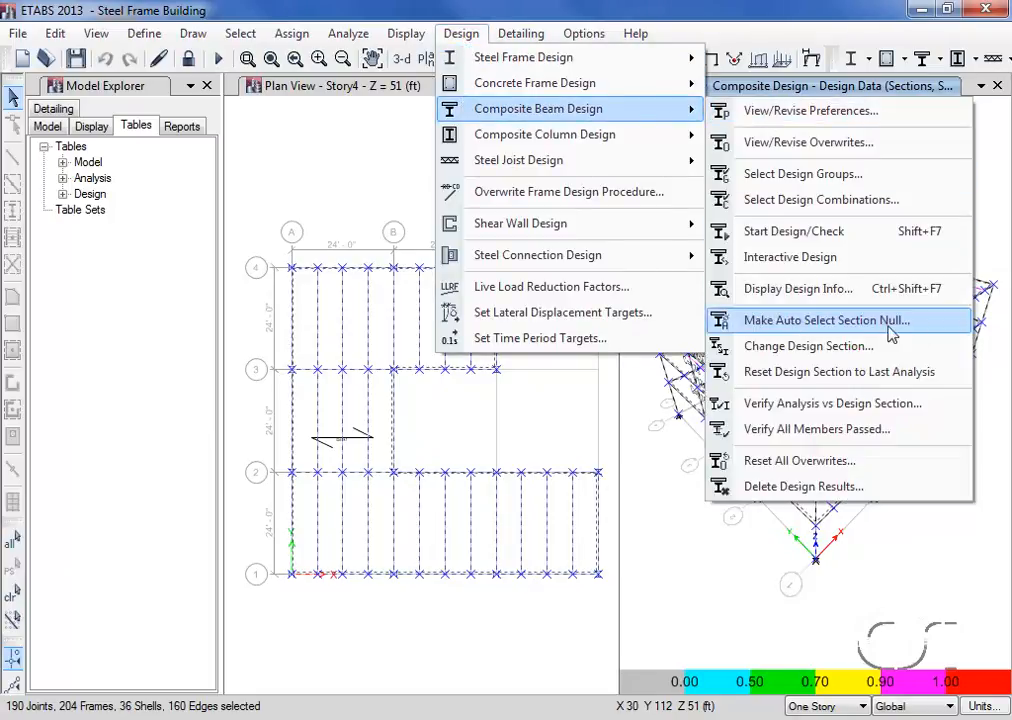
left_click(845, 321)
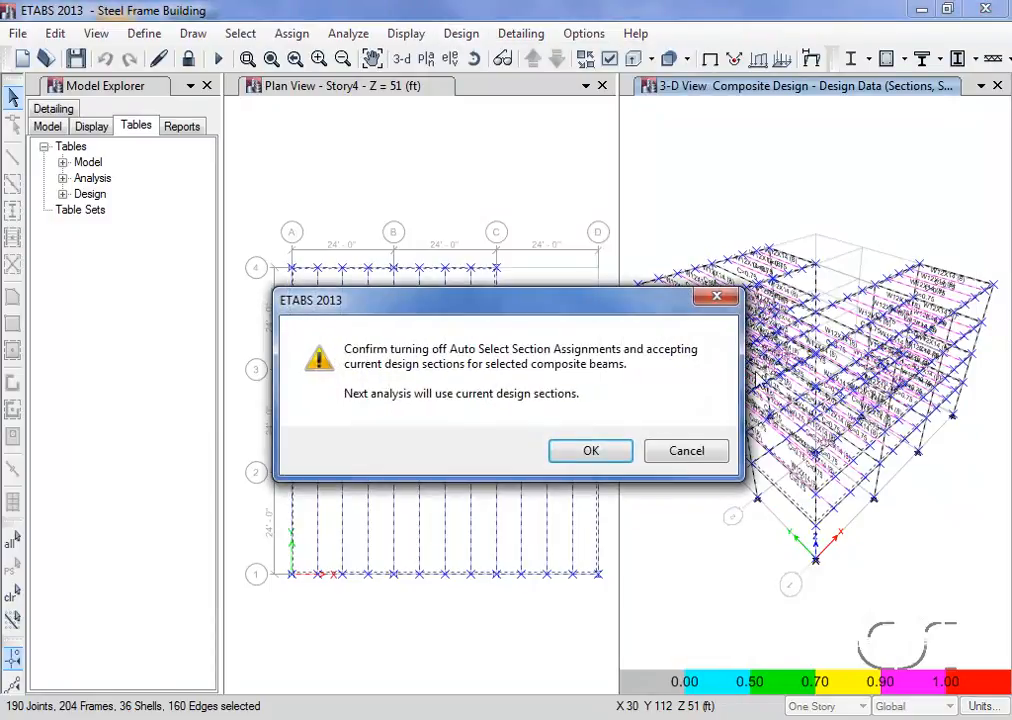
left_click(575, 452)
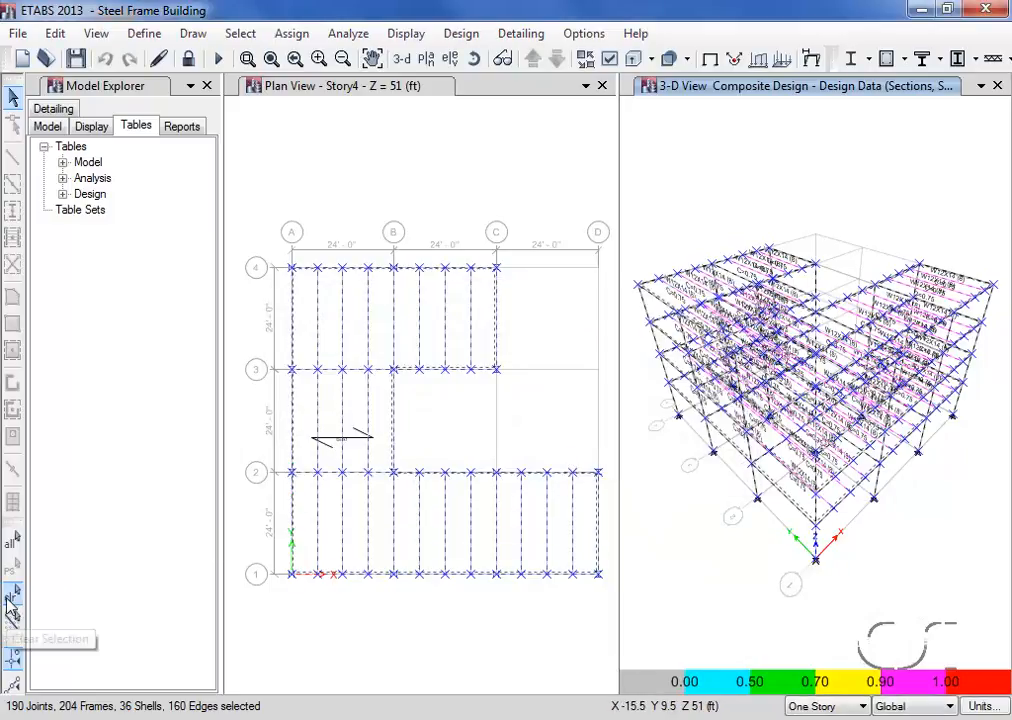
left_click(12, 600)
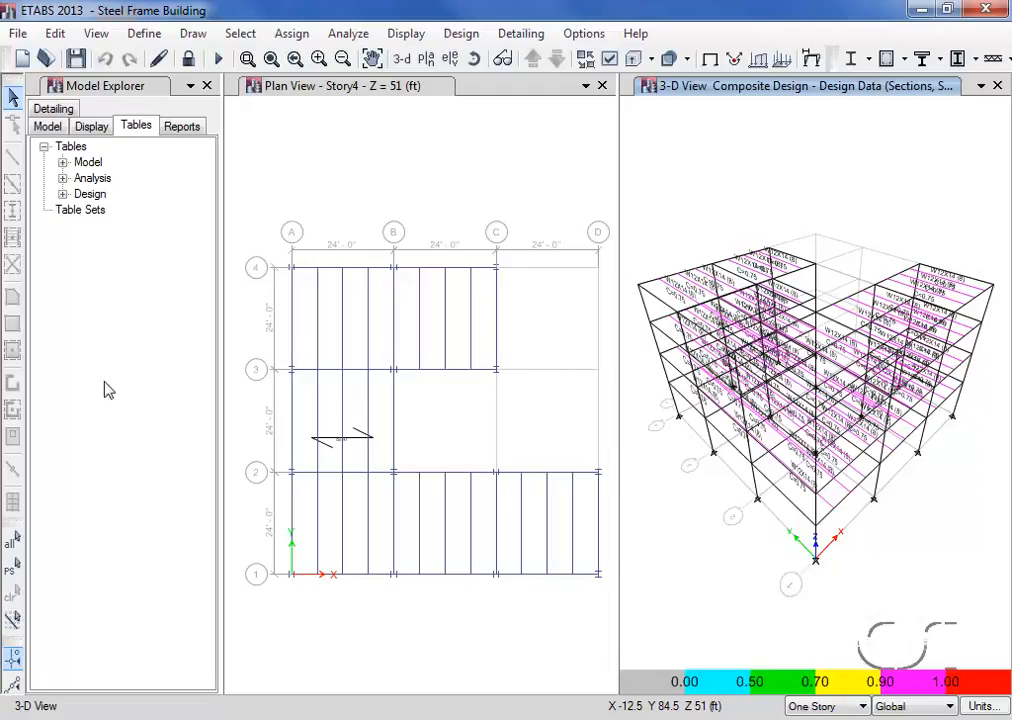
- Select all frame members that have the AUTOLATBM section property
left_click(240, 34)
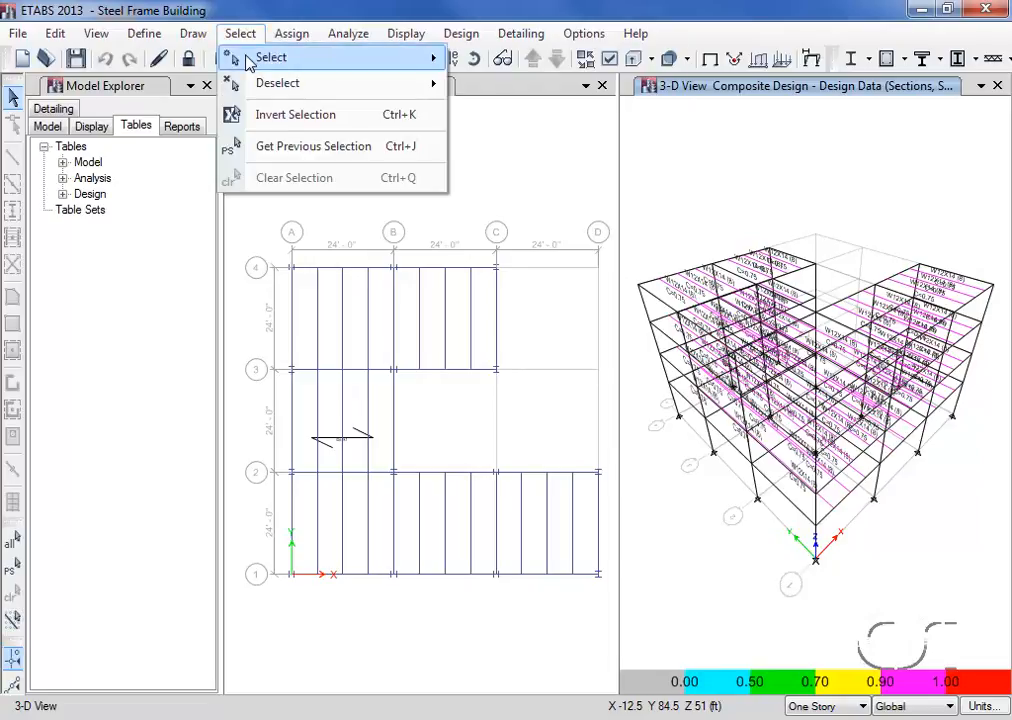
mouse_move(368, 60)
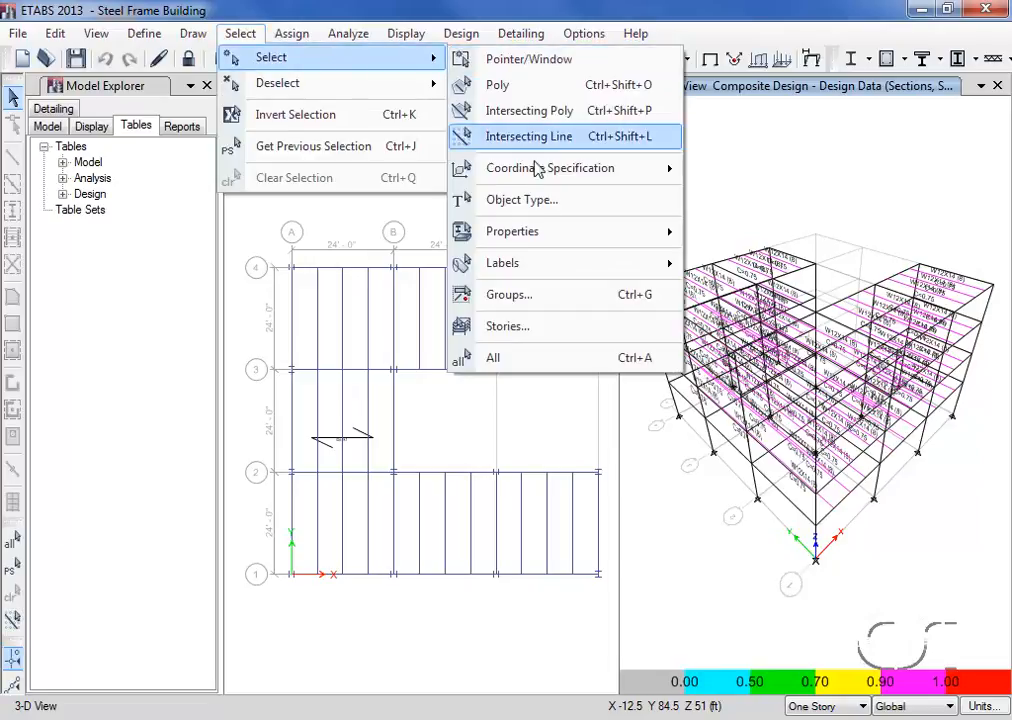
mouse_move(477, 233)
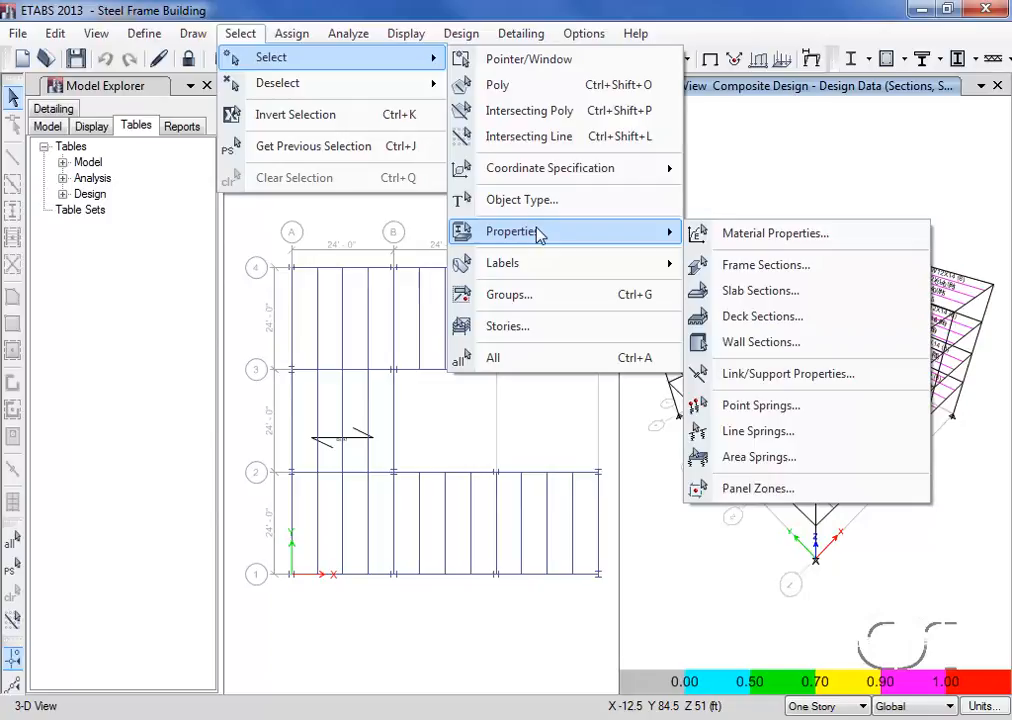
left_click(766, 265)
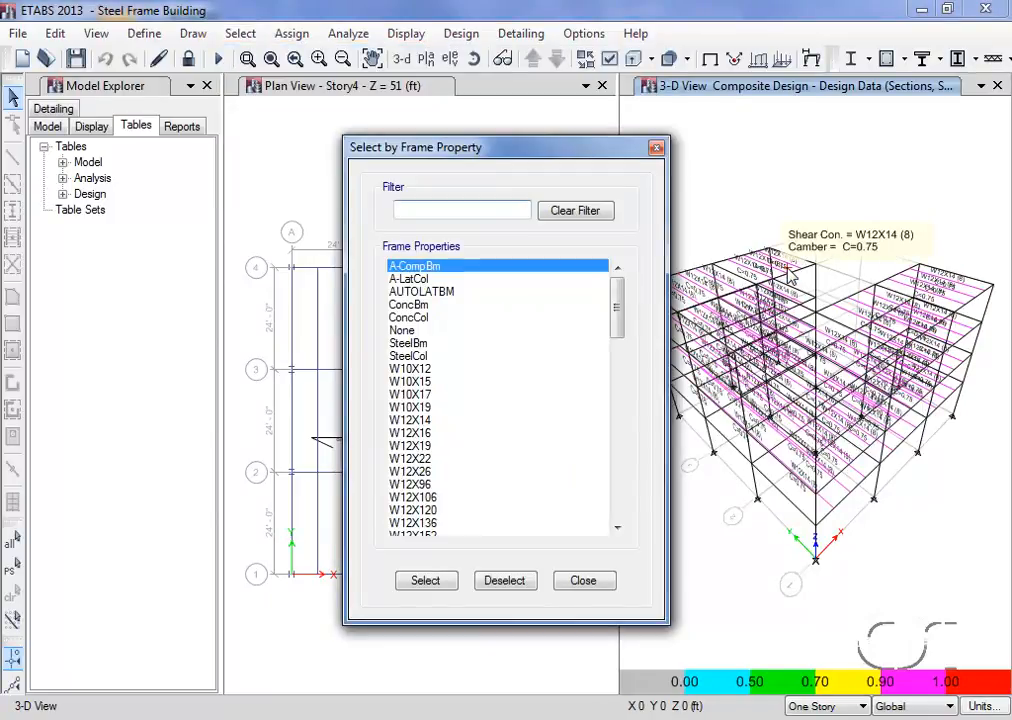
left_click(448, 291)
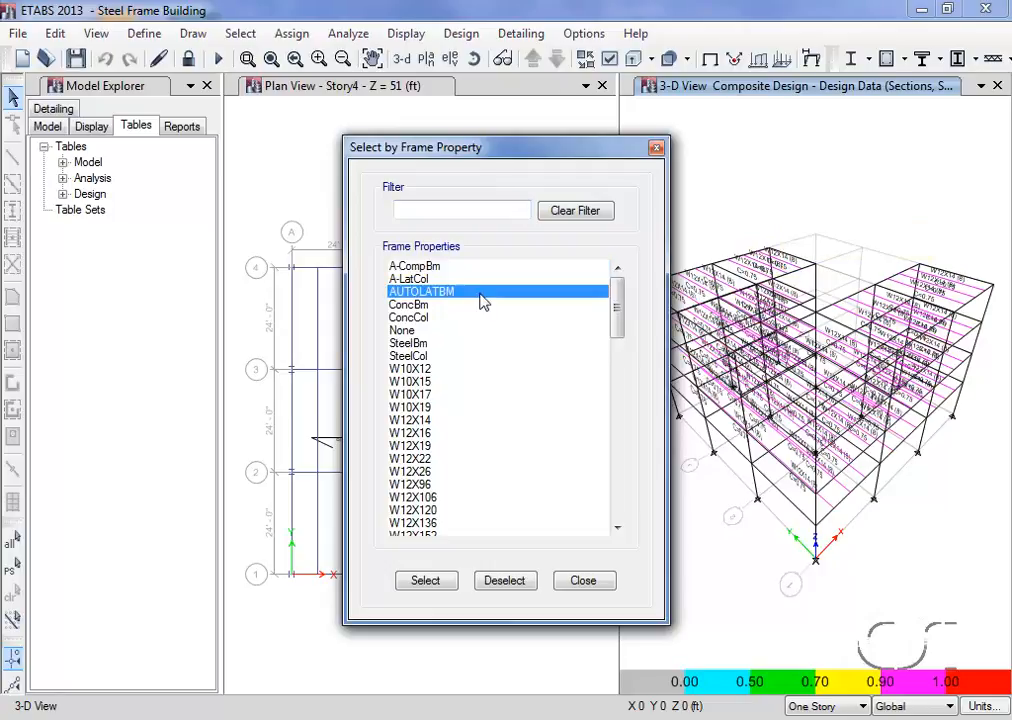
left_click(425, 580)
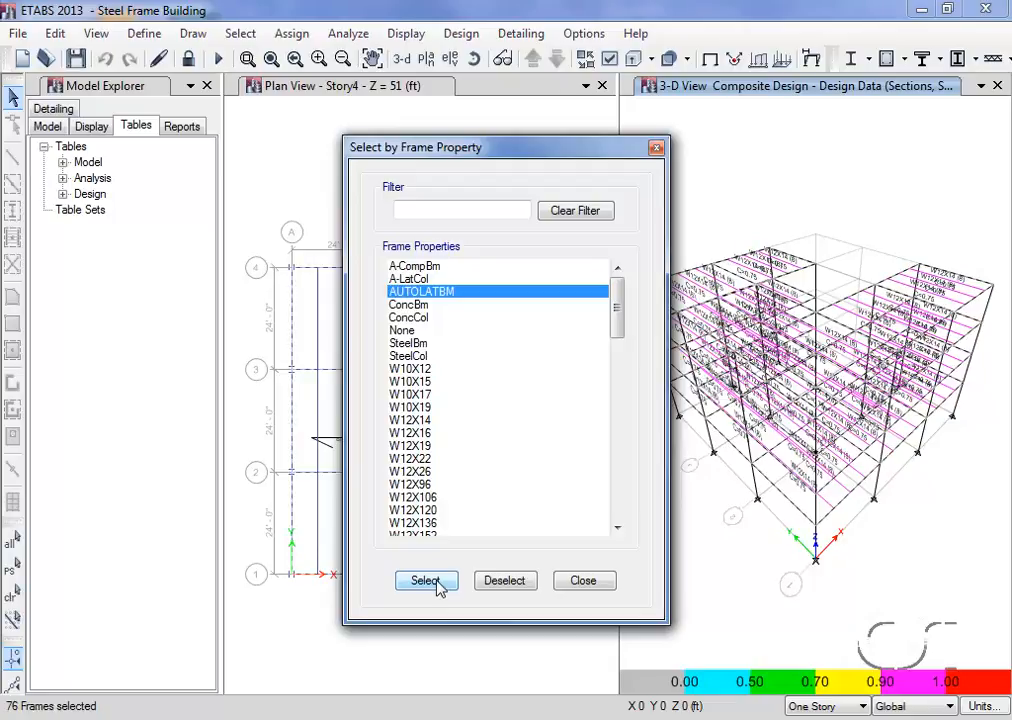
left_click(600, 584)
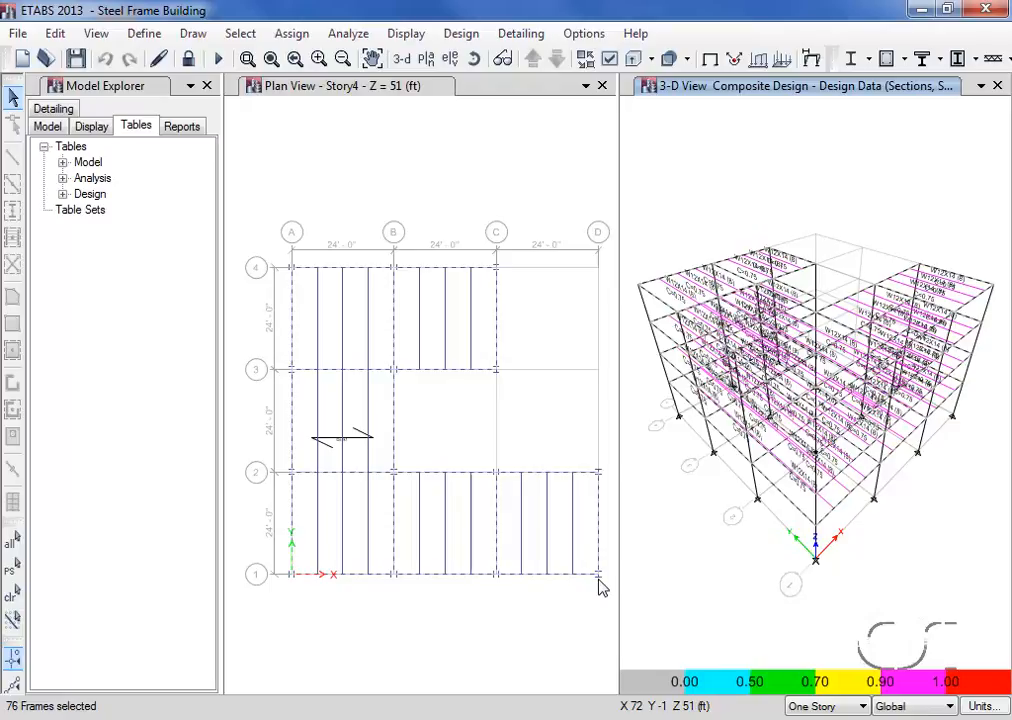
- Switch the selected beams' steel frame lateral bracing to User Specified and open their point bracing definition
left_click(461, 34)
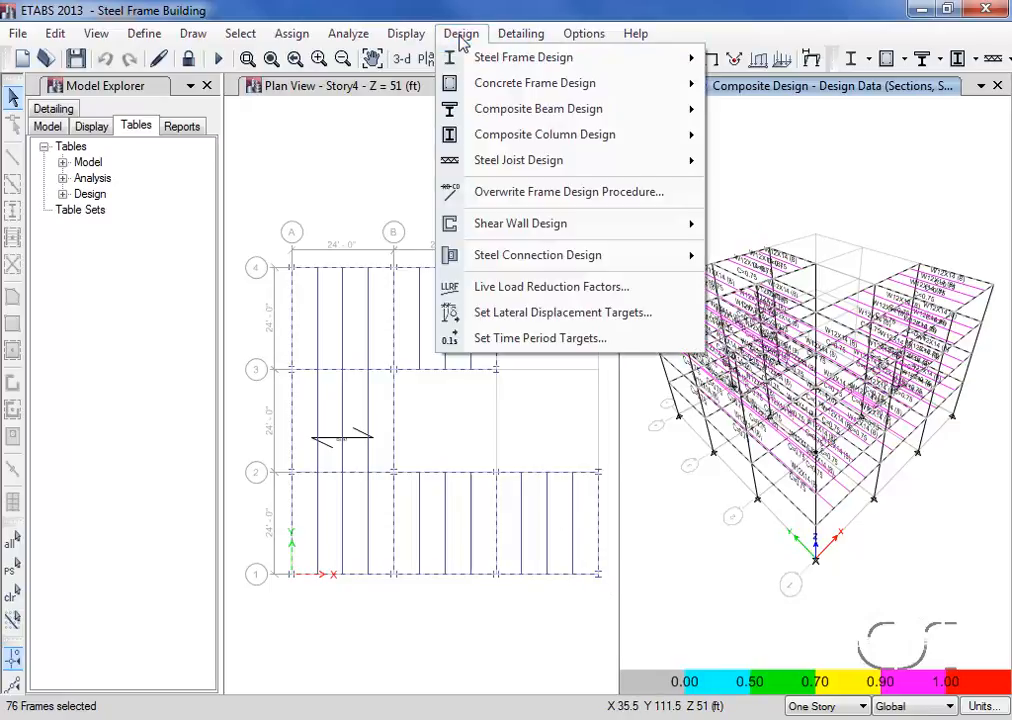
mouse_move(465, 58)
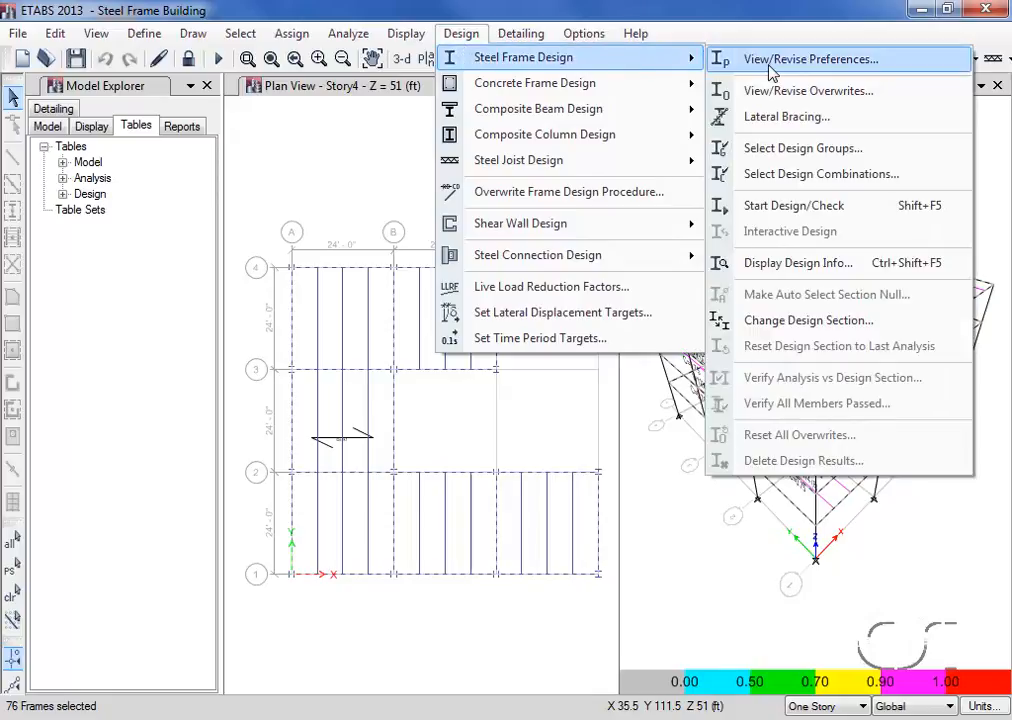
left_click(817, 119)
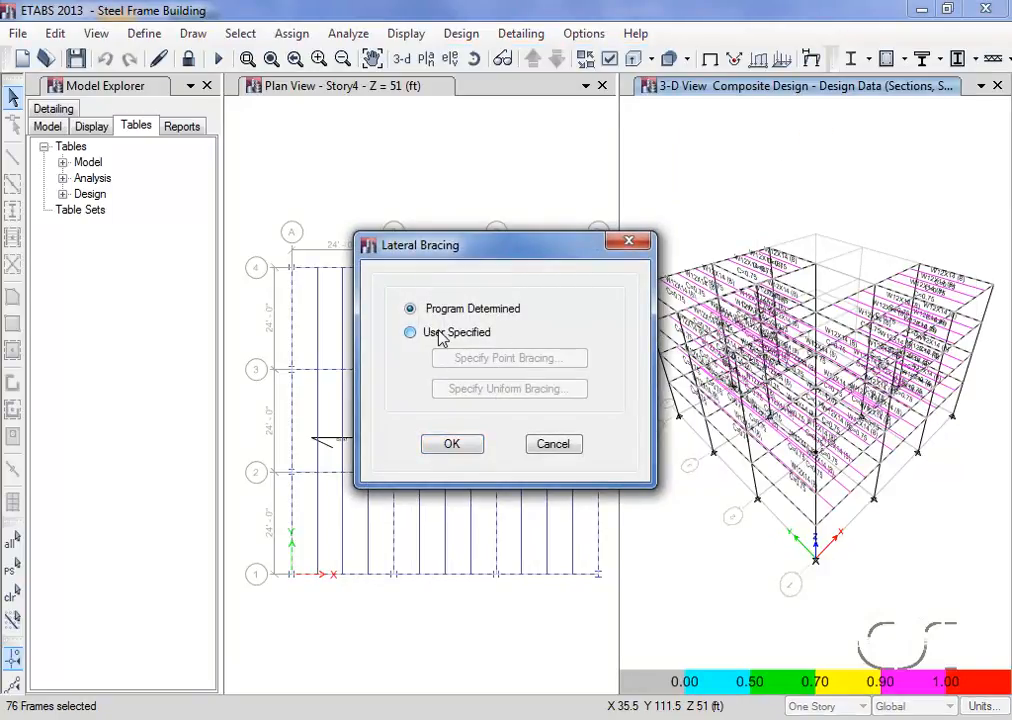
left_click(401, 340)
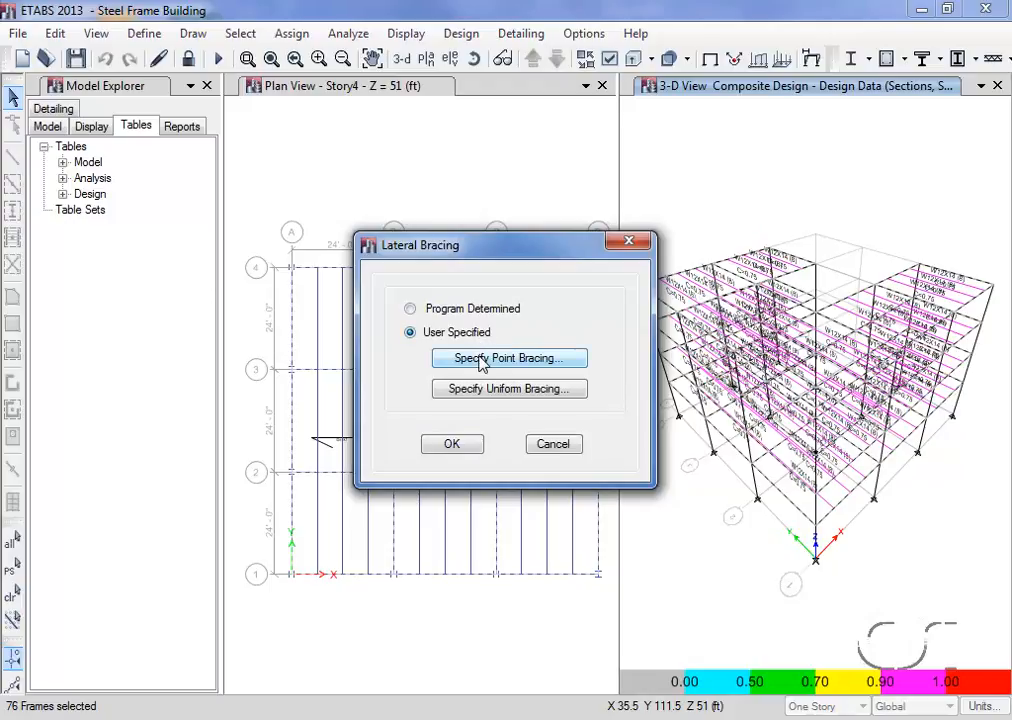
left_click(535, 368)
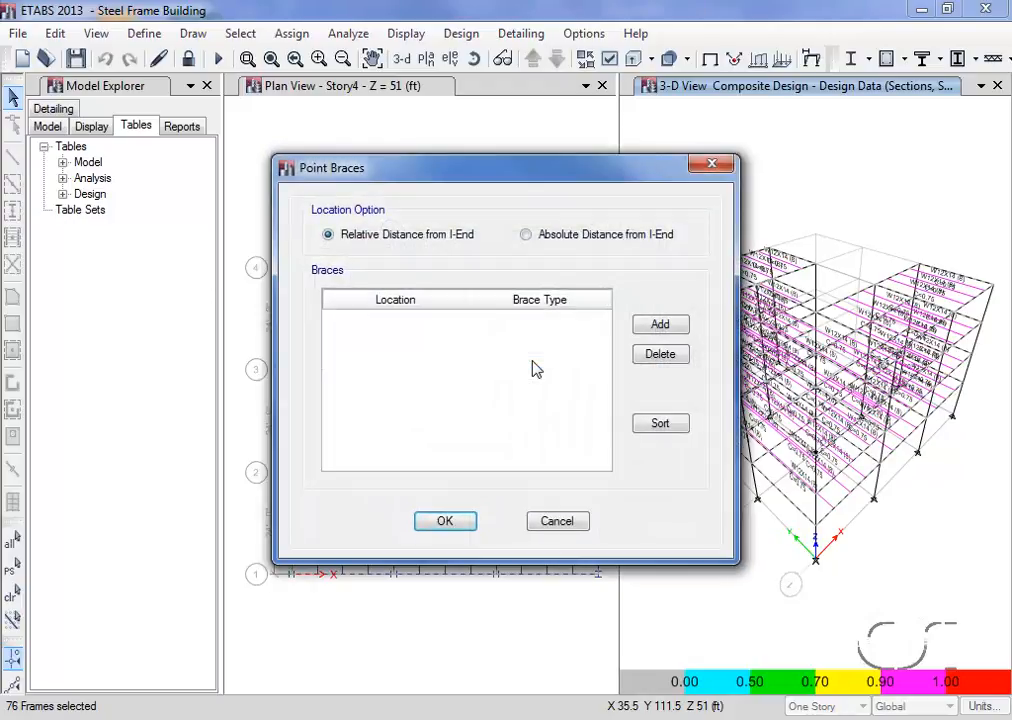
- Add a point brace at relative distance 0.25 from the I-end with brace type Bottom
left_click(660, 328)
left_click(424, 318)
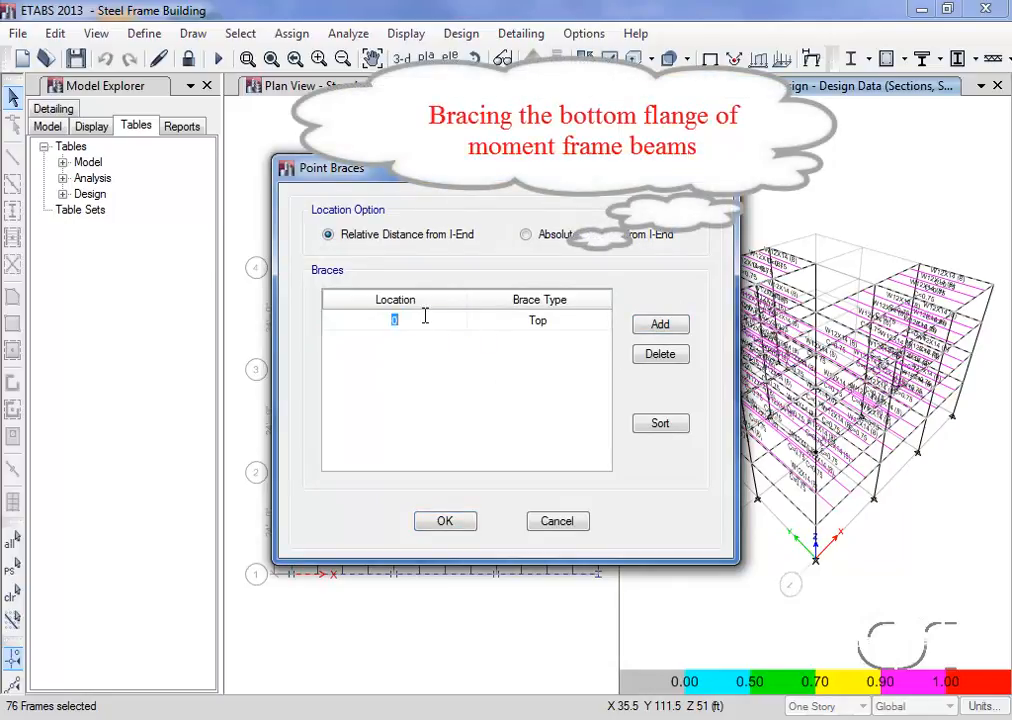
type("0.25")
left_click(510, 324)
left_click(510, 326)
left_click(510, 351)
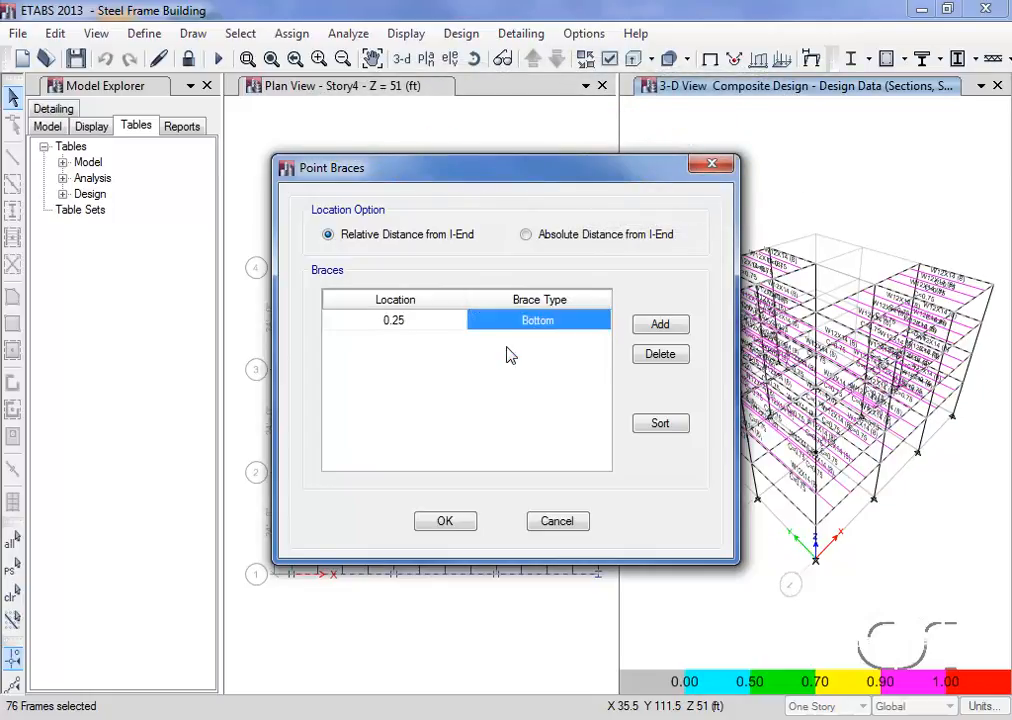
- Add a second point brace at relative distance 0.5 with brace type Bottom
left_click(655, 330)
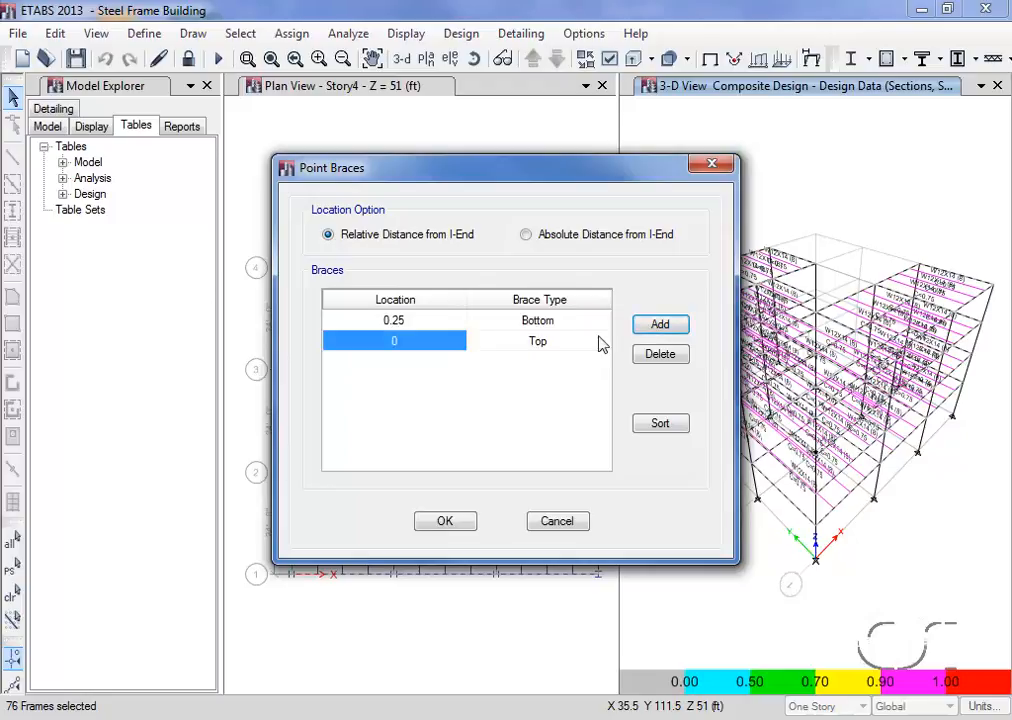
left_click(428, 341)
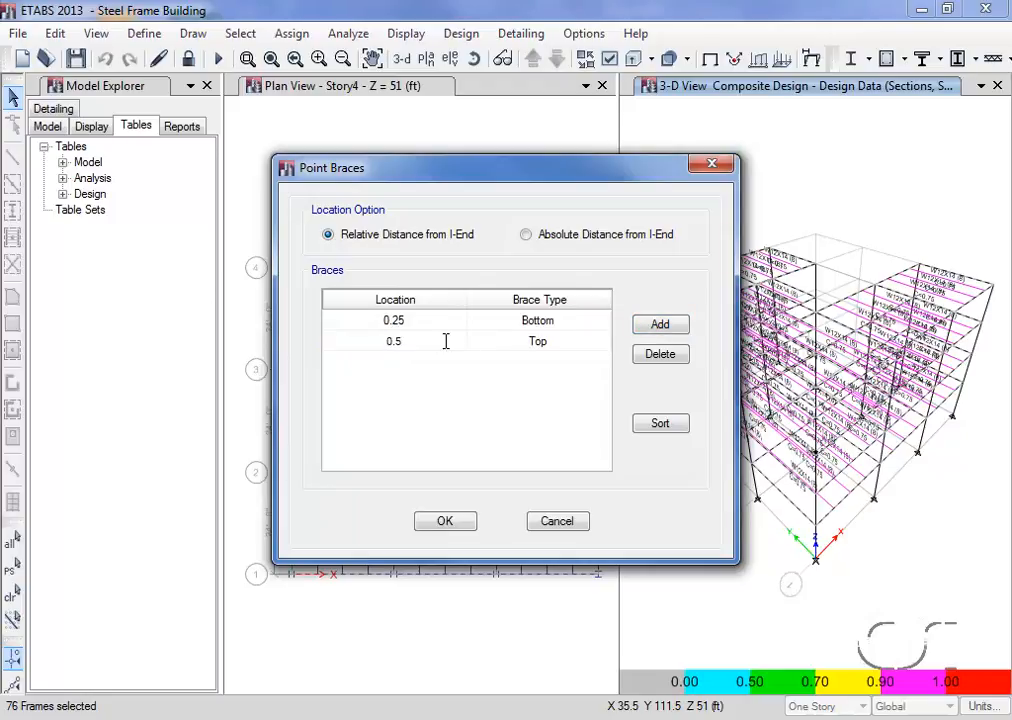
left_click(542, 352)
left_click(541, 348)
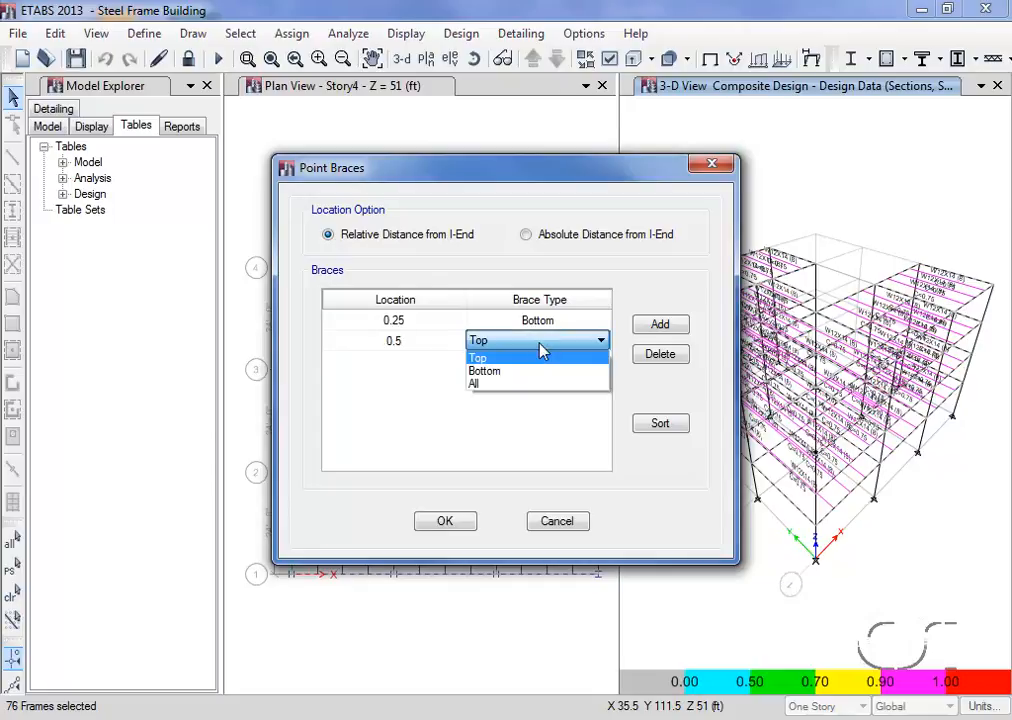
left_click(526, 371)
- Add a third point brace at relative distance 0.75 with brace type Bottom, and apply the lateral bracing to the selected beams
left_click(656, 329)
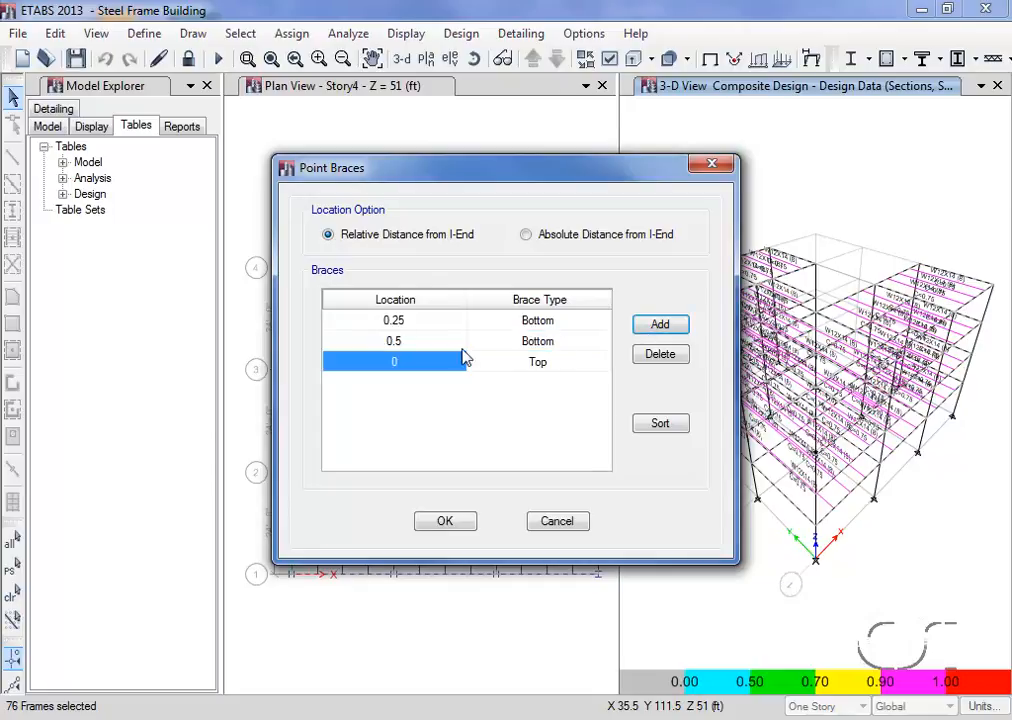
left_click(422, 362)
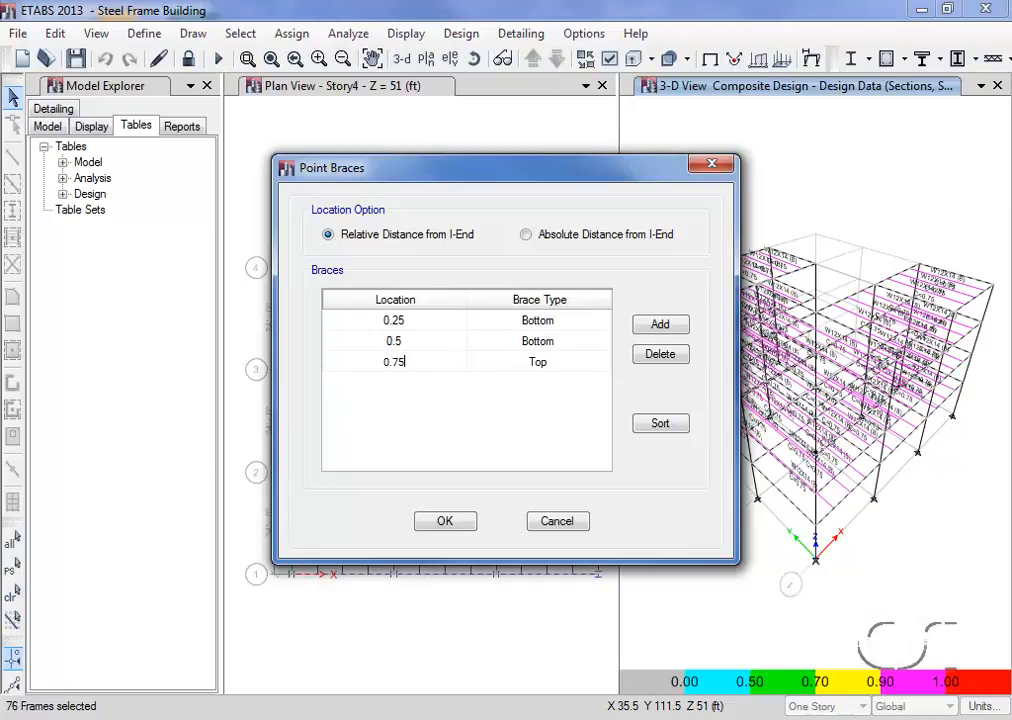
left_click(536, 368)
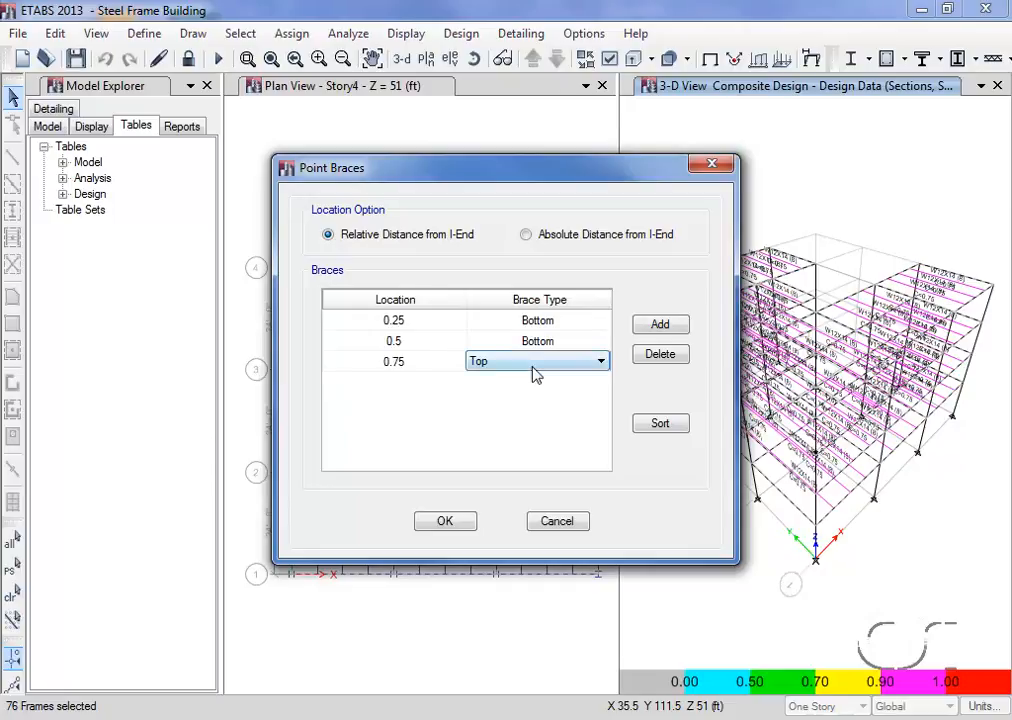
left_click(536, 372)
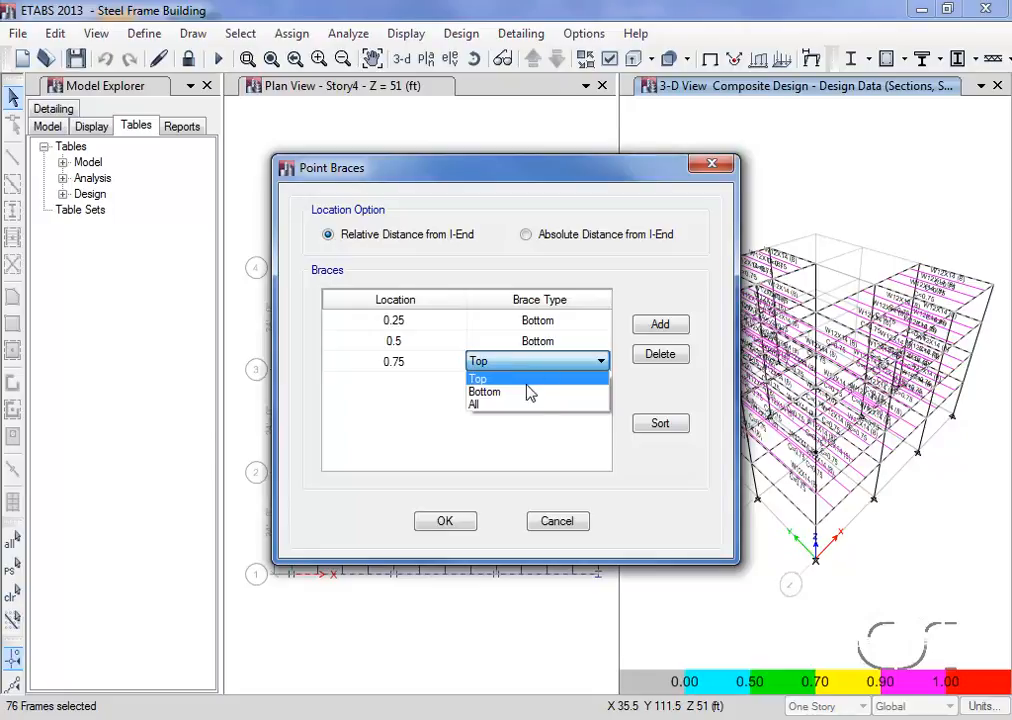
left_click(527, 392)
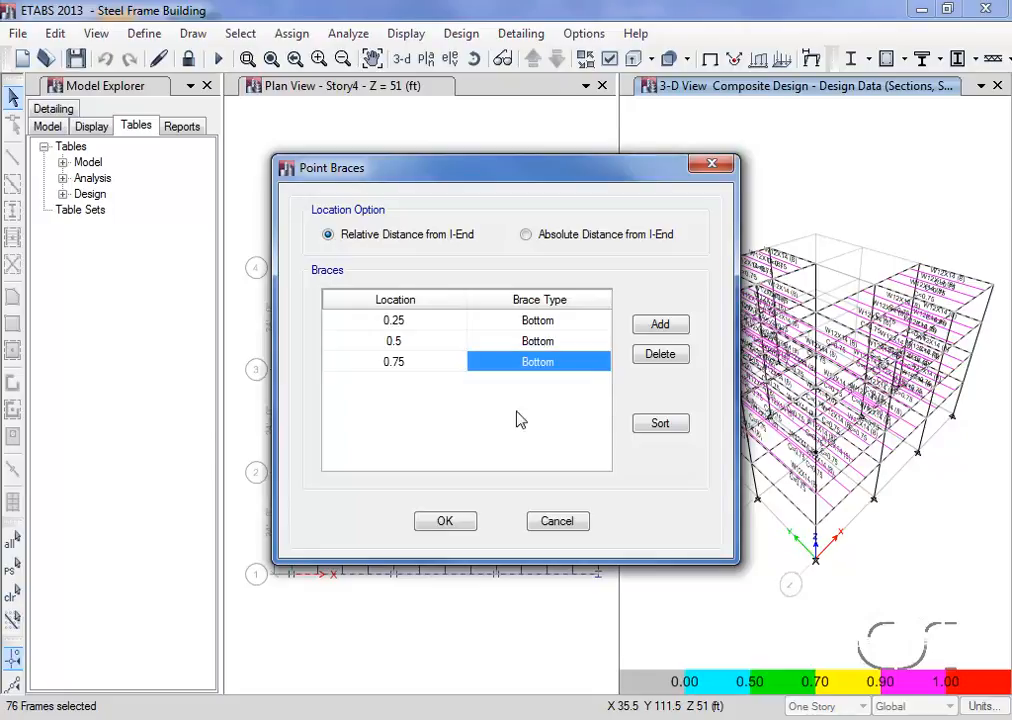
left_click(445, 524)
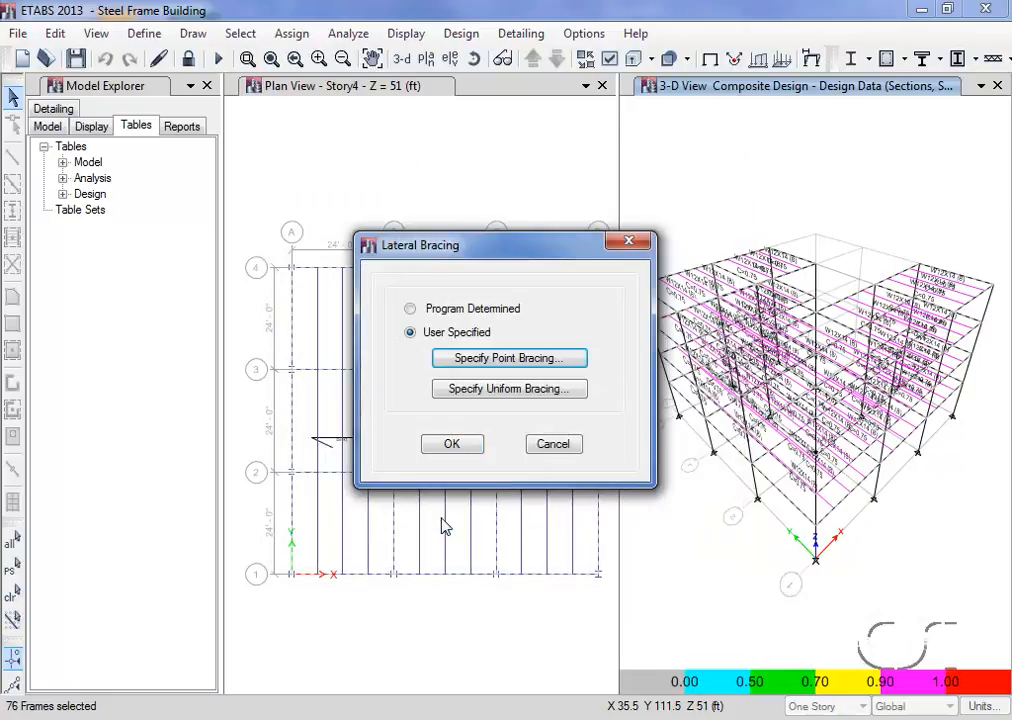
left_click(452, 446)
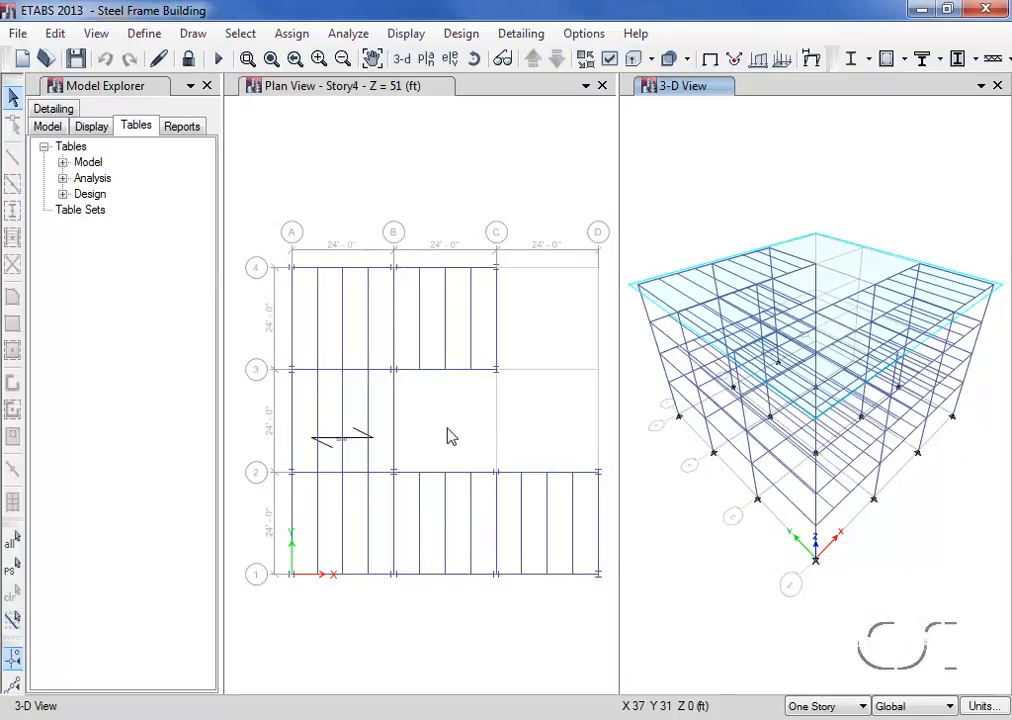
- Check the design procedure assigned to Story4's beam on grid A between grids 1 and 2, without changing it
left_click(338, 90)
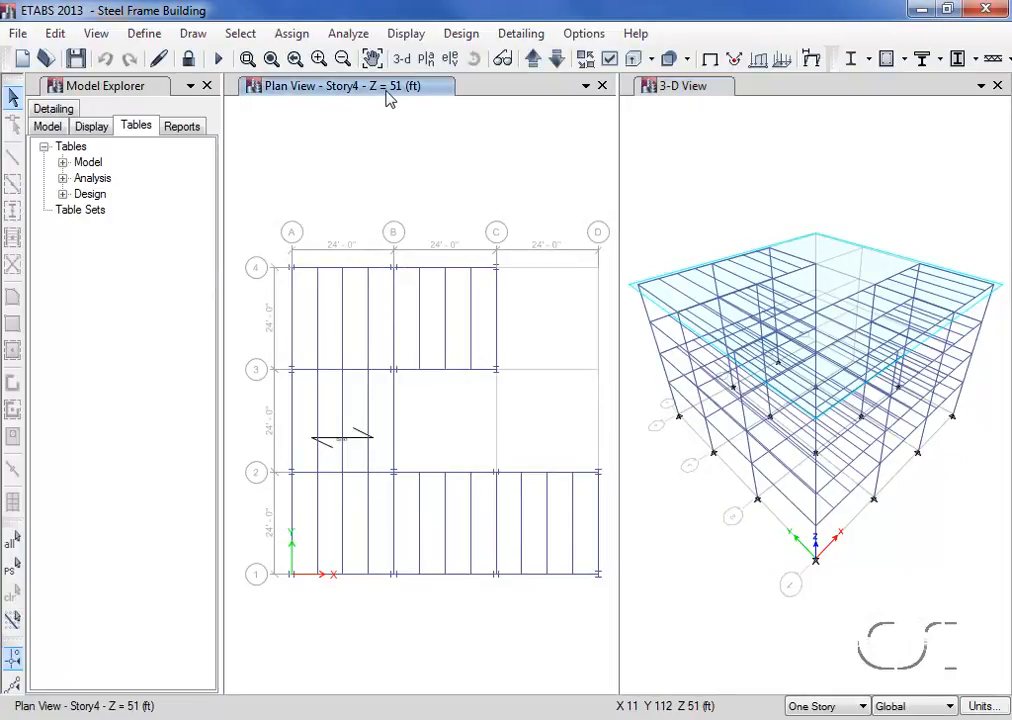
right_click(296, 511)
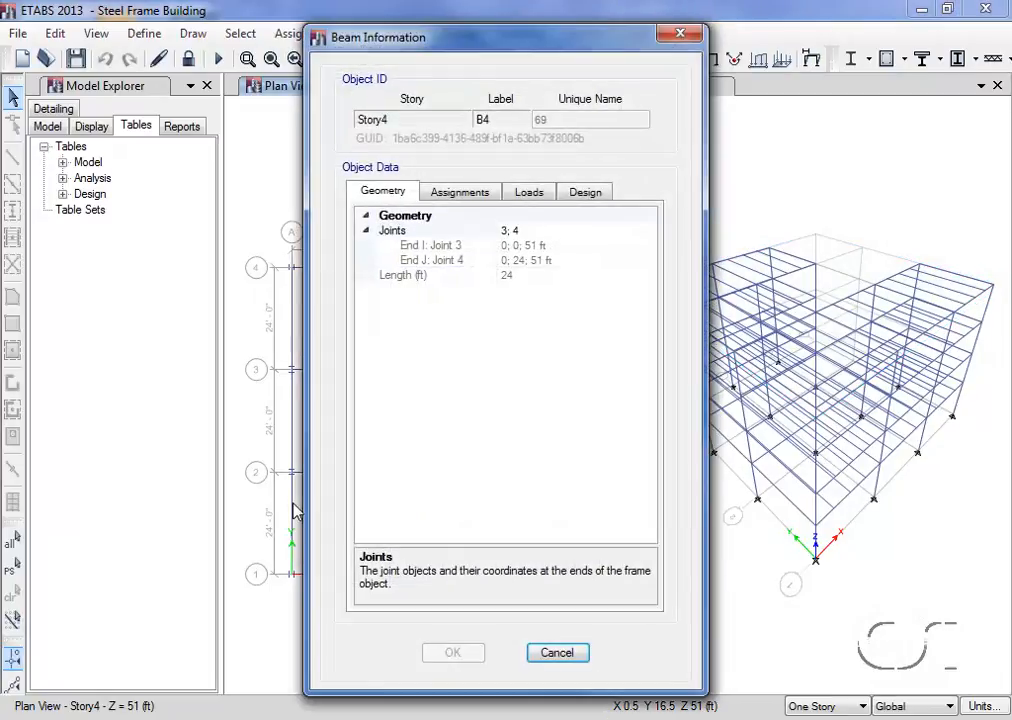
left_click(584, 196)
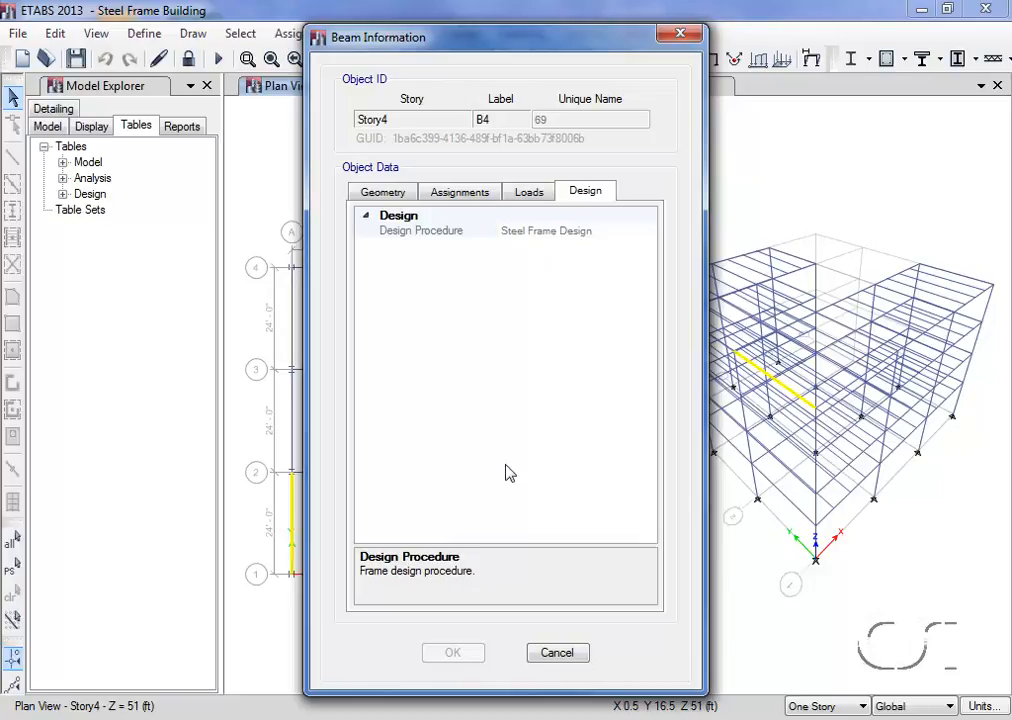
left_click(552, 655)
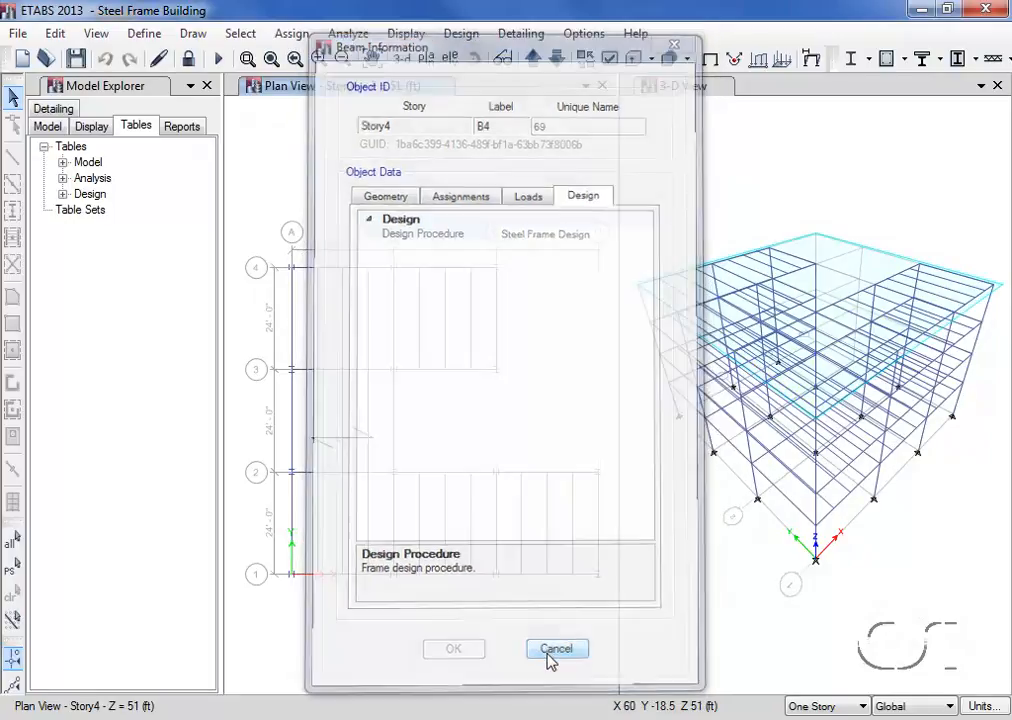
- Run the steel frame design check in the 3-D view, declining both to reiterate analysis and design and to select the differing frames
left_click(682, 210)
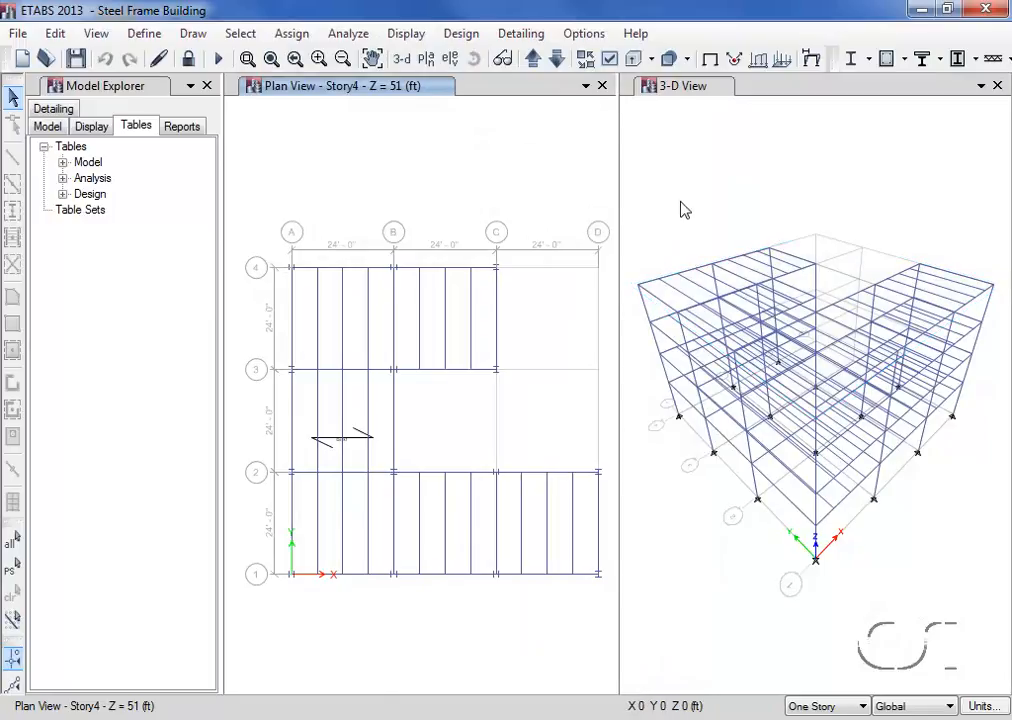
left_click(664, 106)
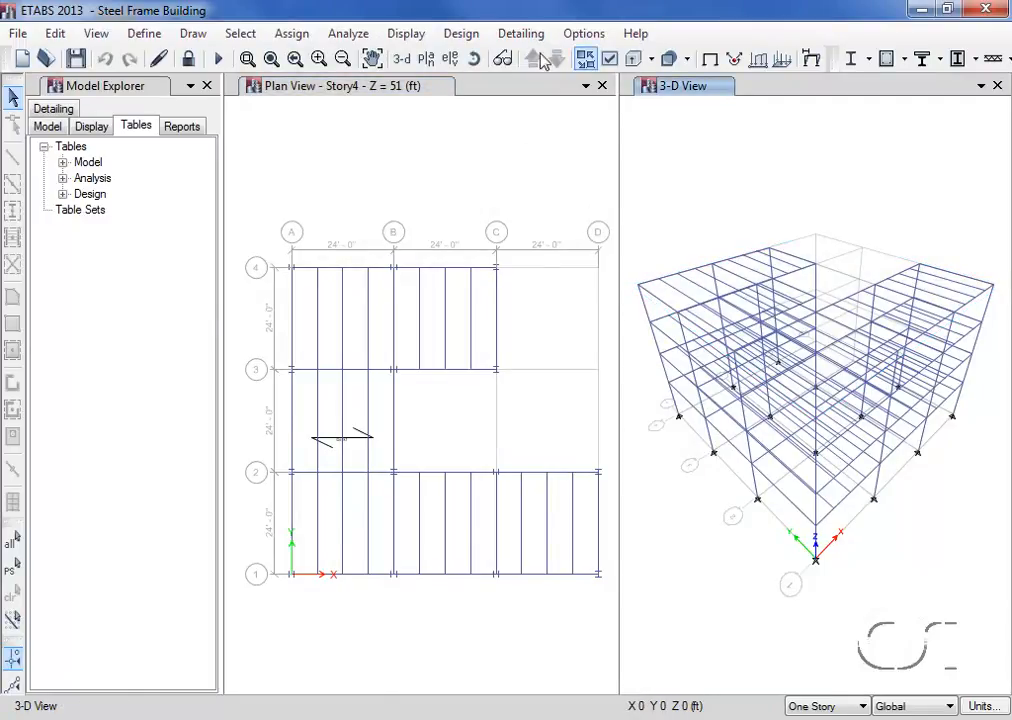
left_click(461, 33)
mouse_move(466, 55)
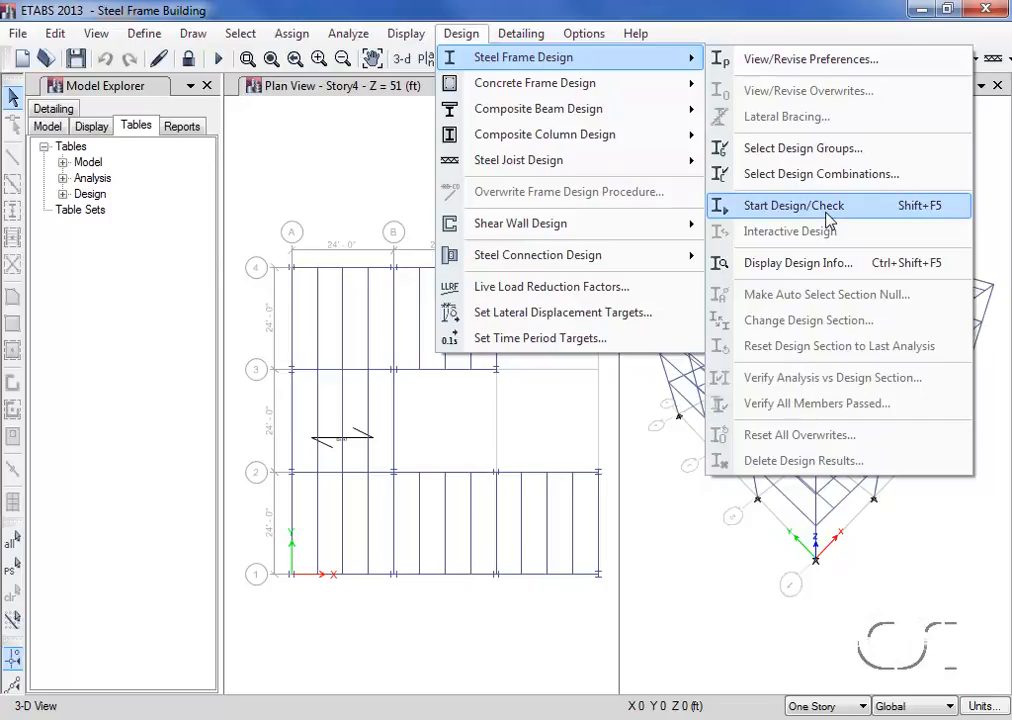
left_click(793, 205)
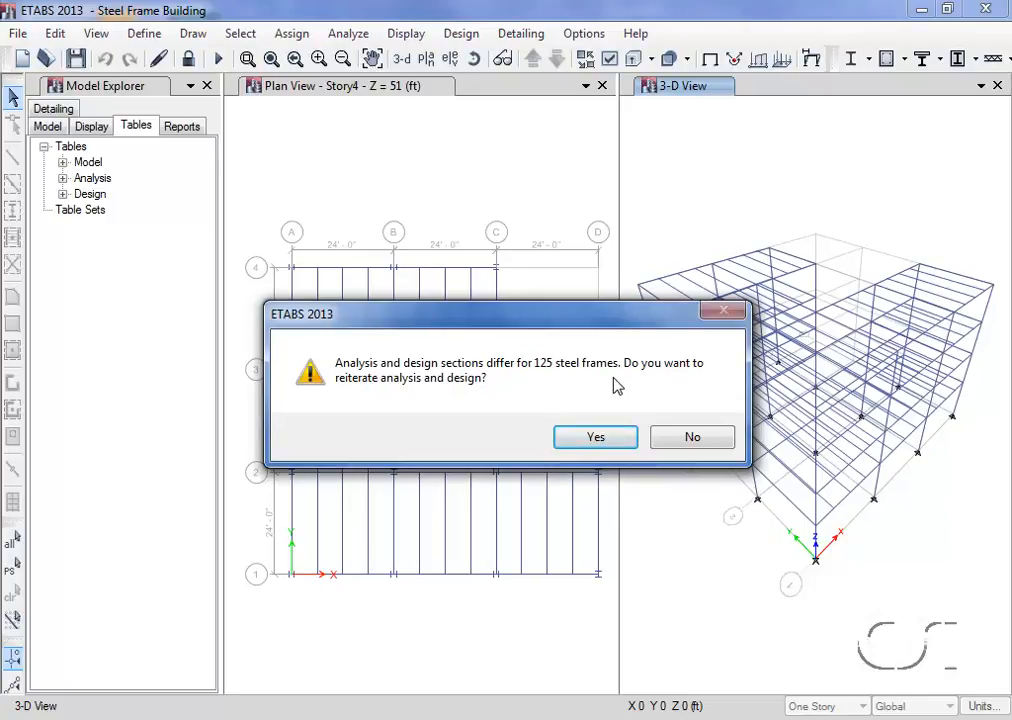
left_click(690, 440)
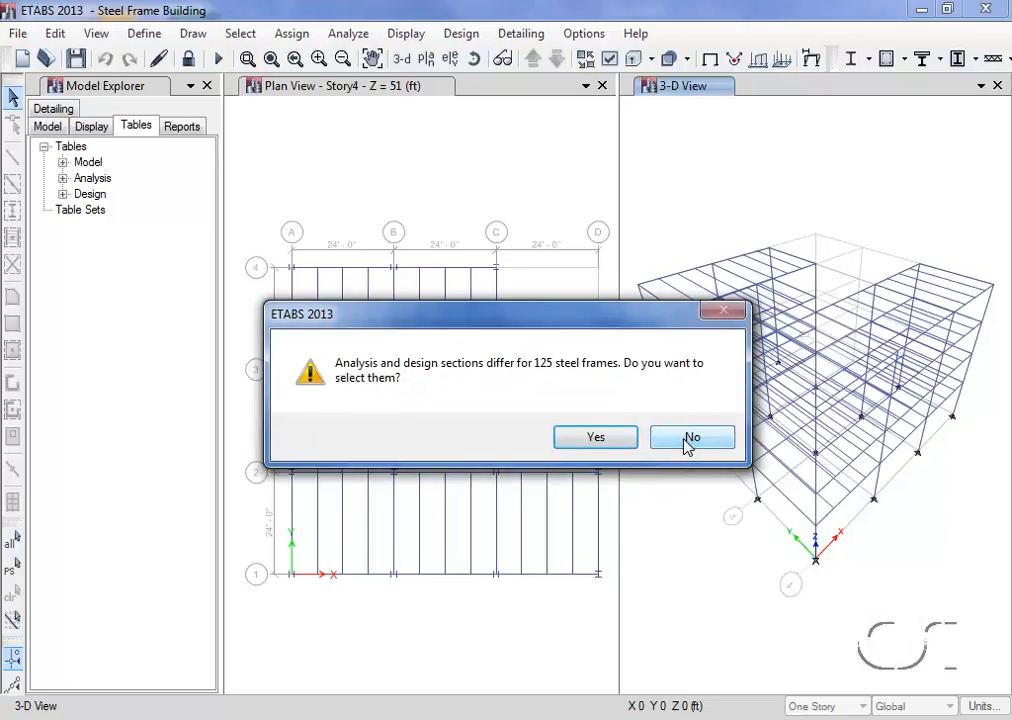
left_click(691, 440)
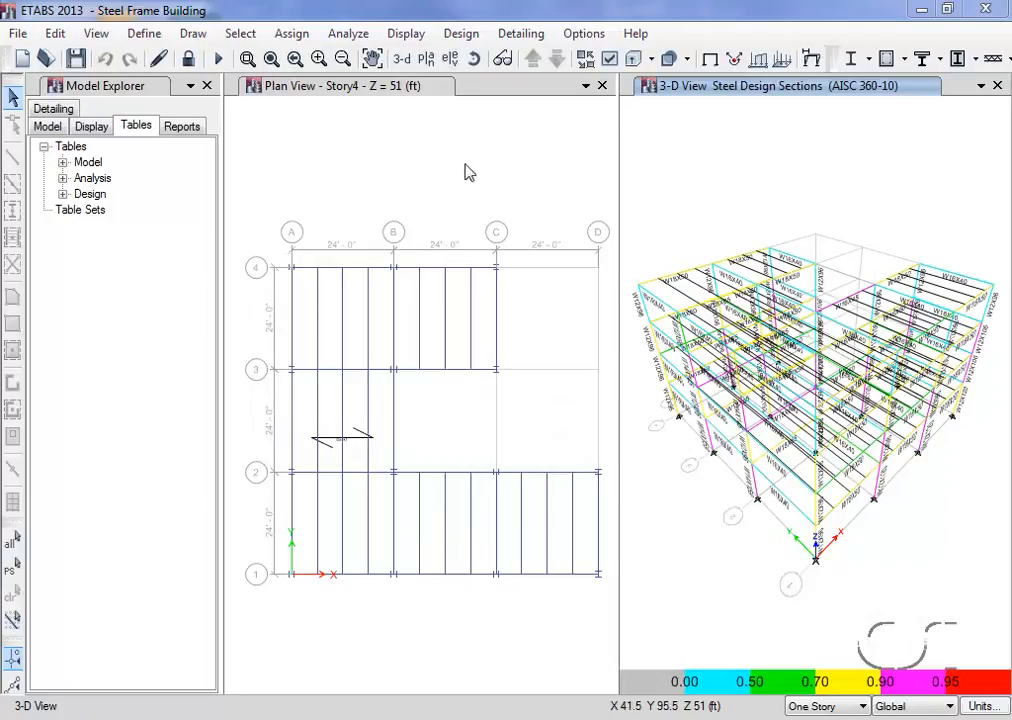
- Display the steel design sections on the Story4 plan and review the stress check of the grid C beam between grids 3 and 4
left_click(444, 125)
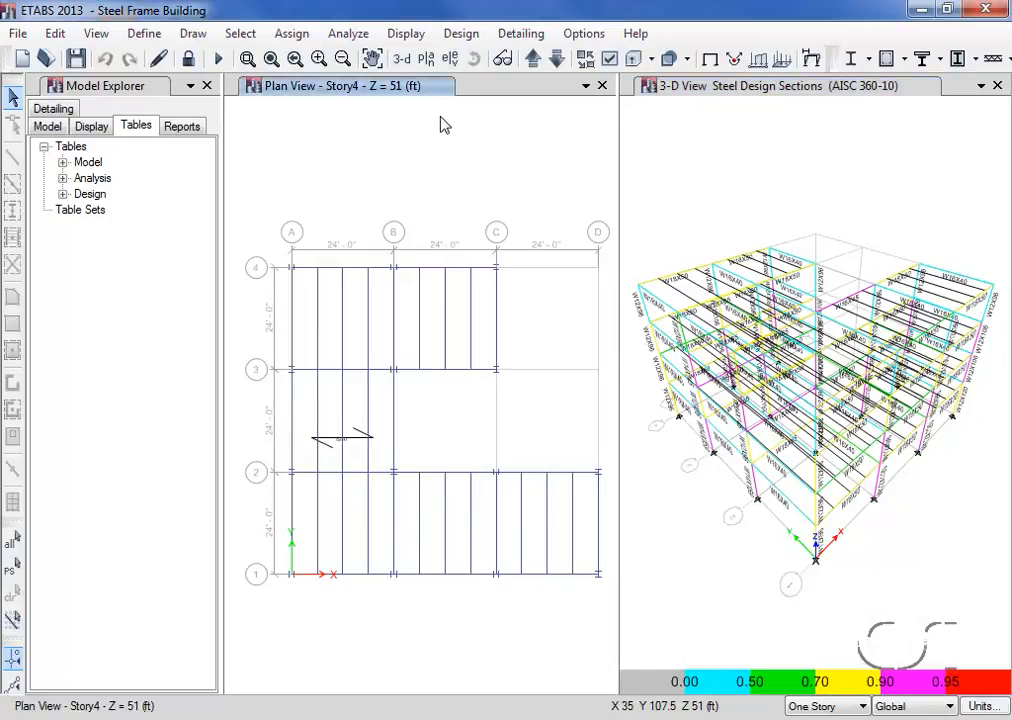
left_click(462, 34)
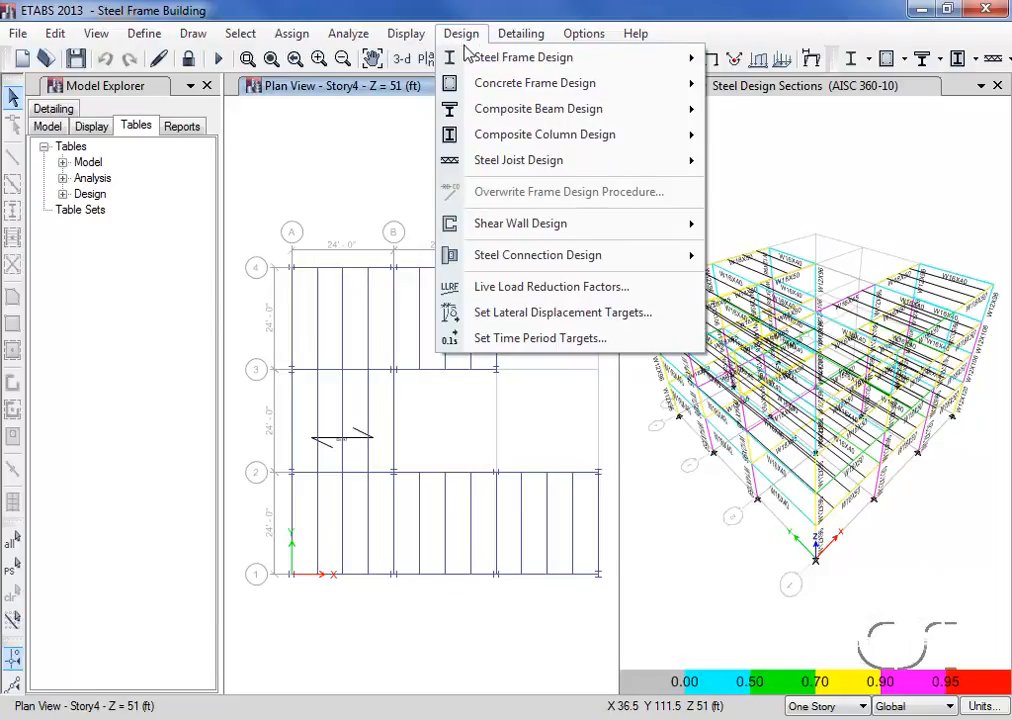
mouse_move(472, 57)
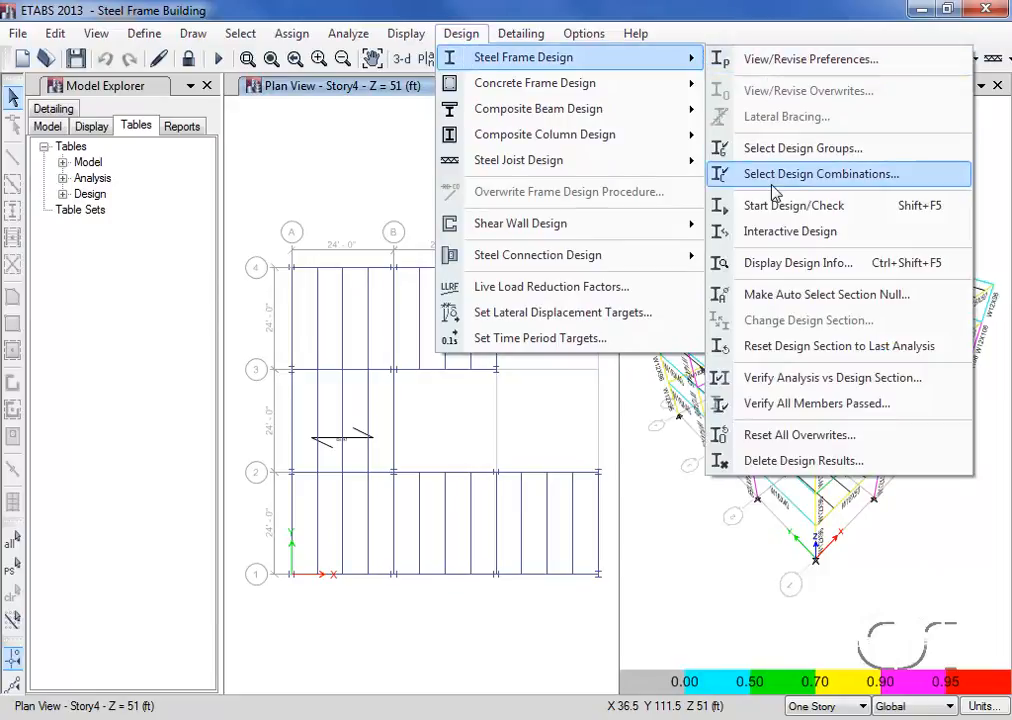
left_click(836, 265)
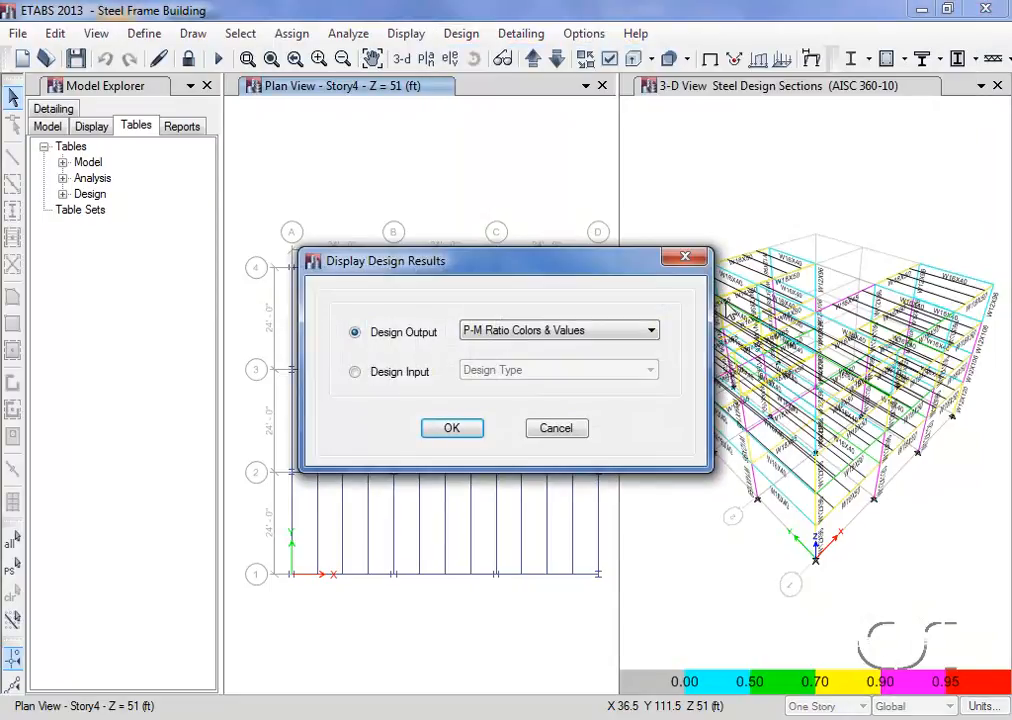
left_click(452, 428)
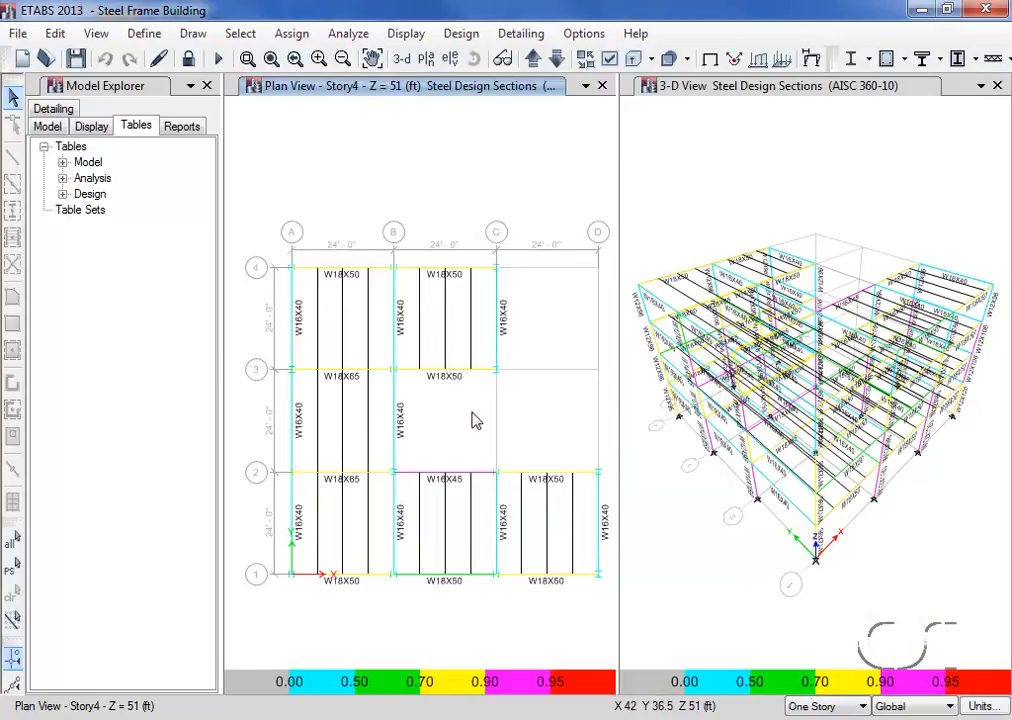
right_click(502, 305)
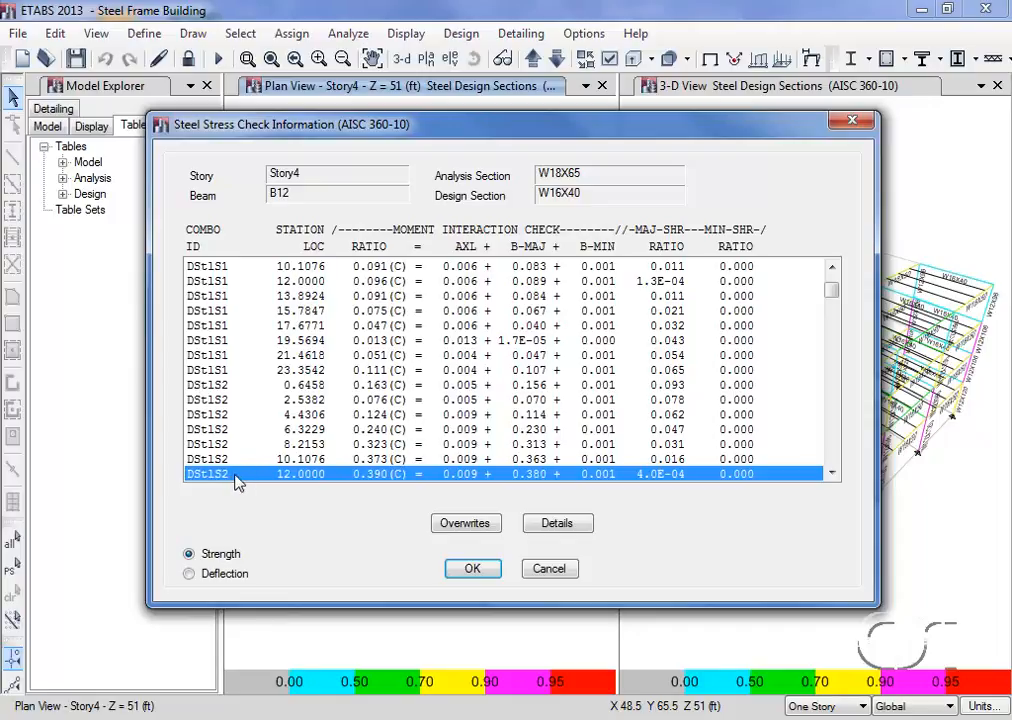
left_click(472, 570)
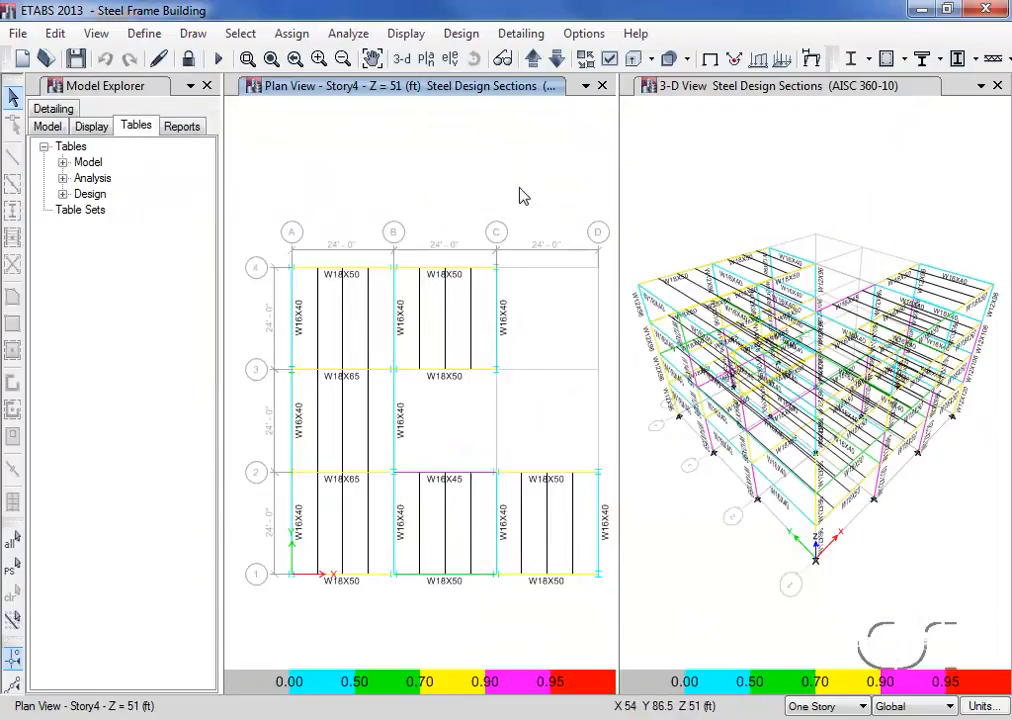
- Review the definition of strength combination DStlS6 among the steel frame design load combinations, keeping the selection as is
left_click(461, 35)
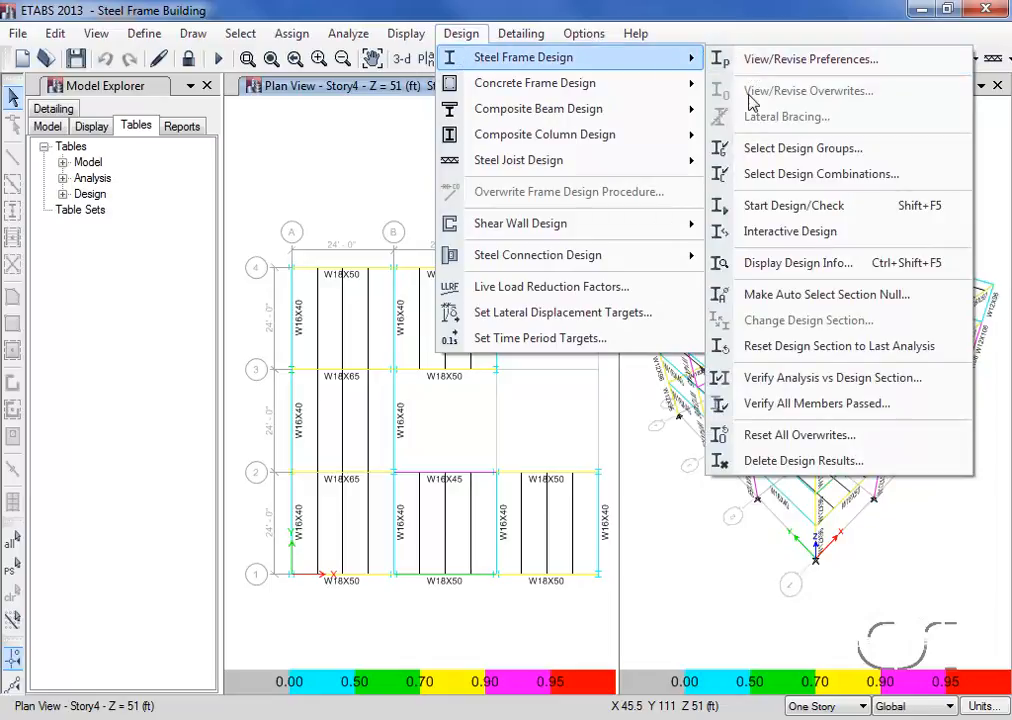
left_click(817, 176)
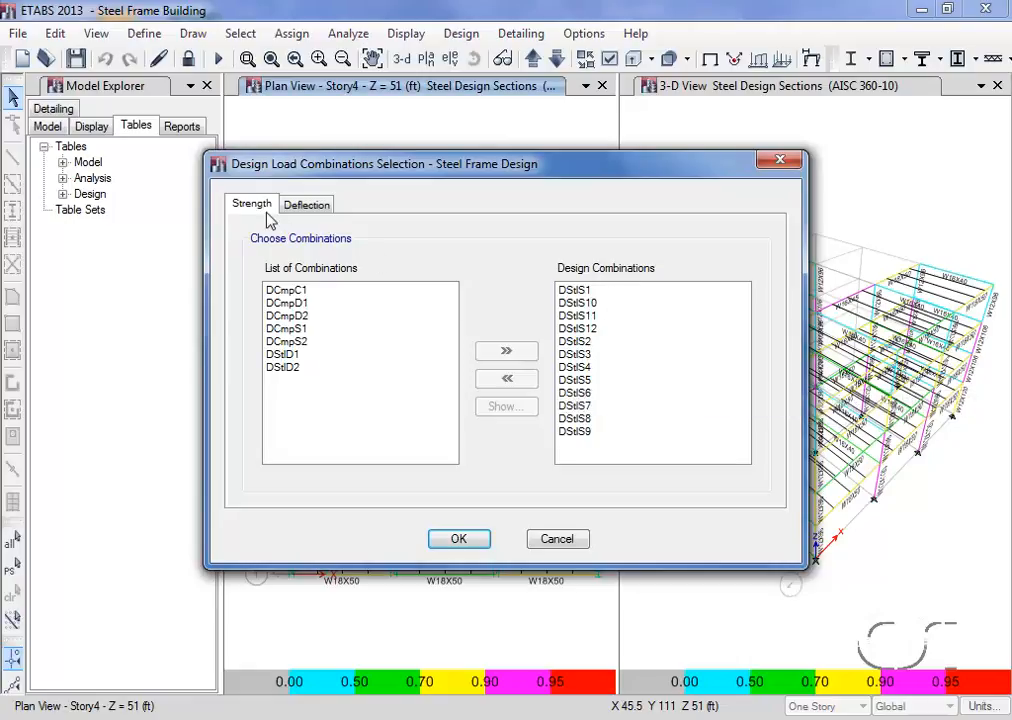
left_click(588, 394)
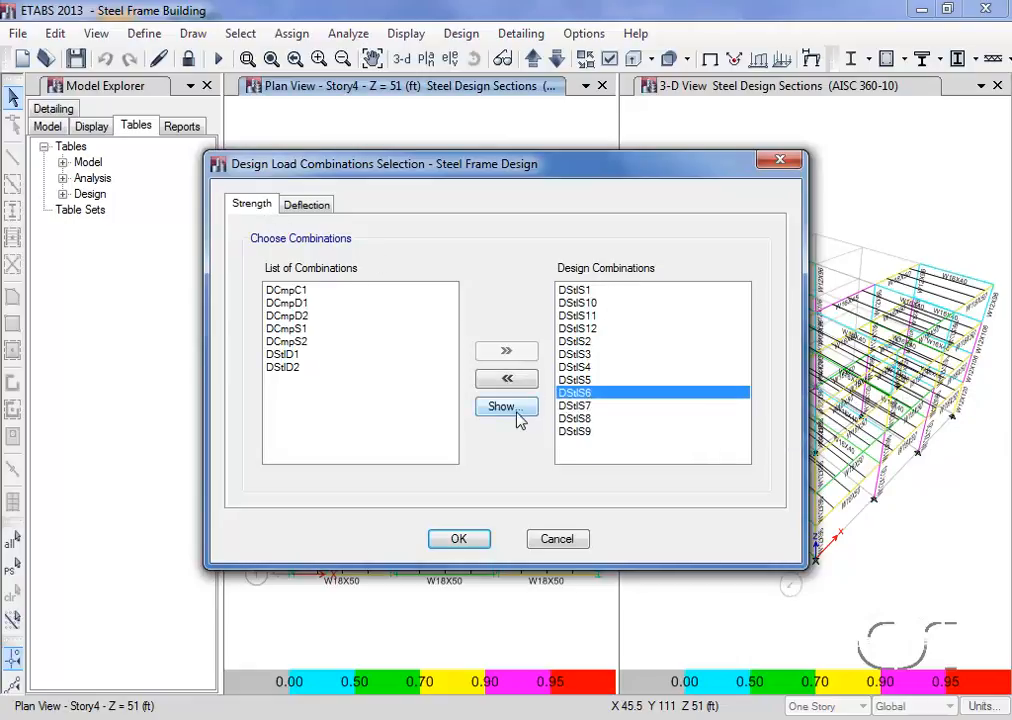
left_click(503, 410)
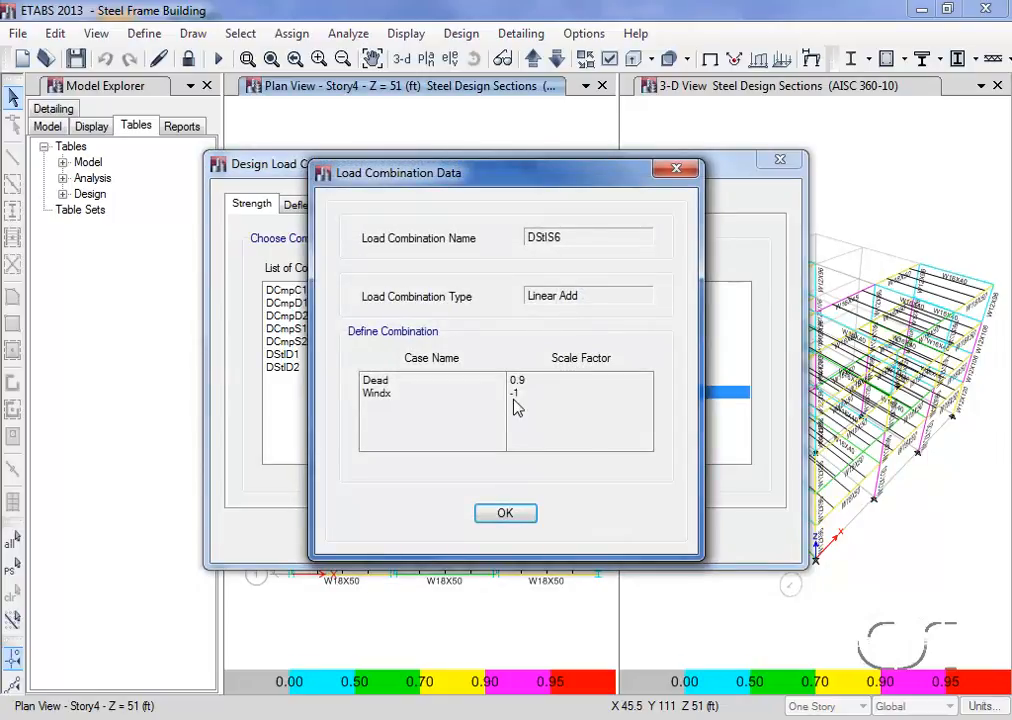
left_click(505, 514)
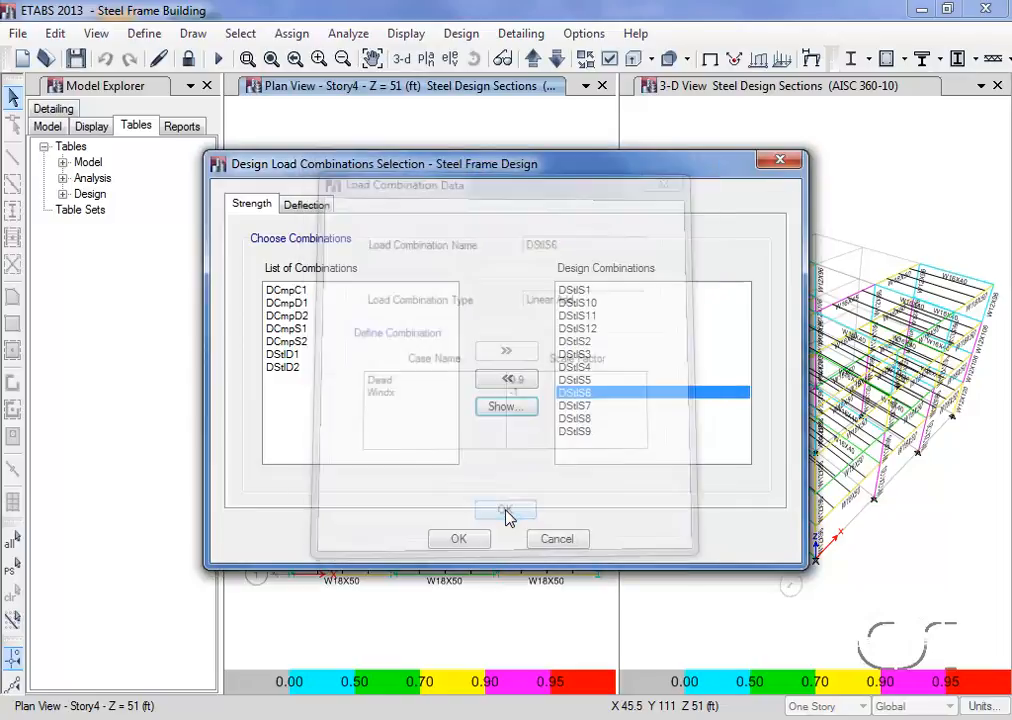
left_click(460, 538)
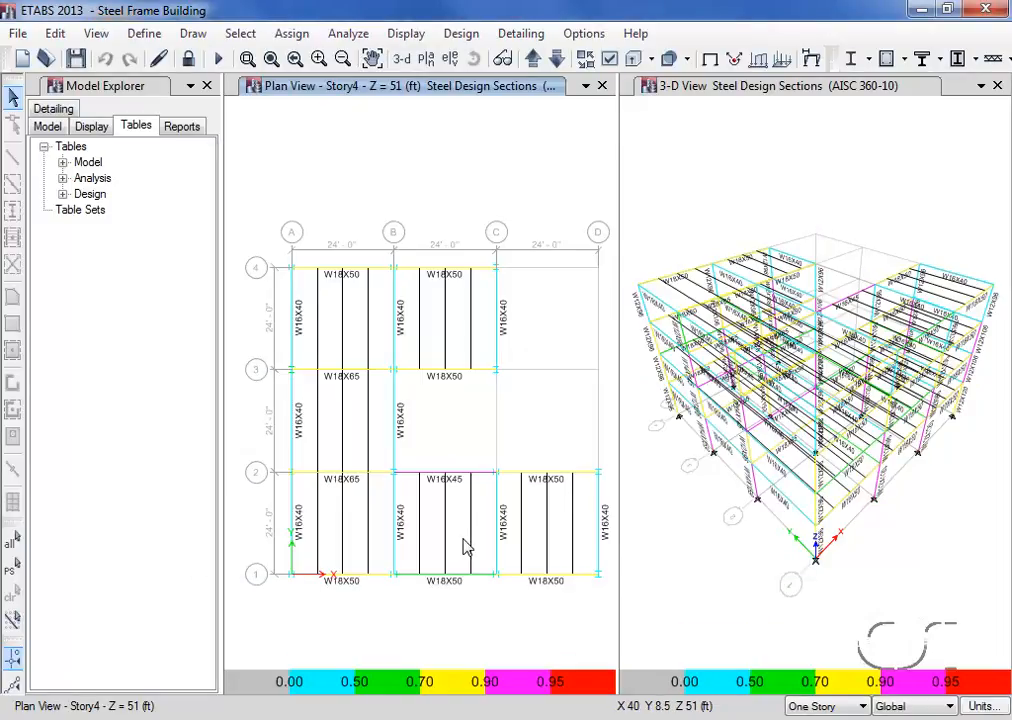
- Rerun the analysis and the steel frame design check, accepting the reiteration of analysis and design for the differing sections
left_click(350, 35)
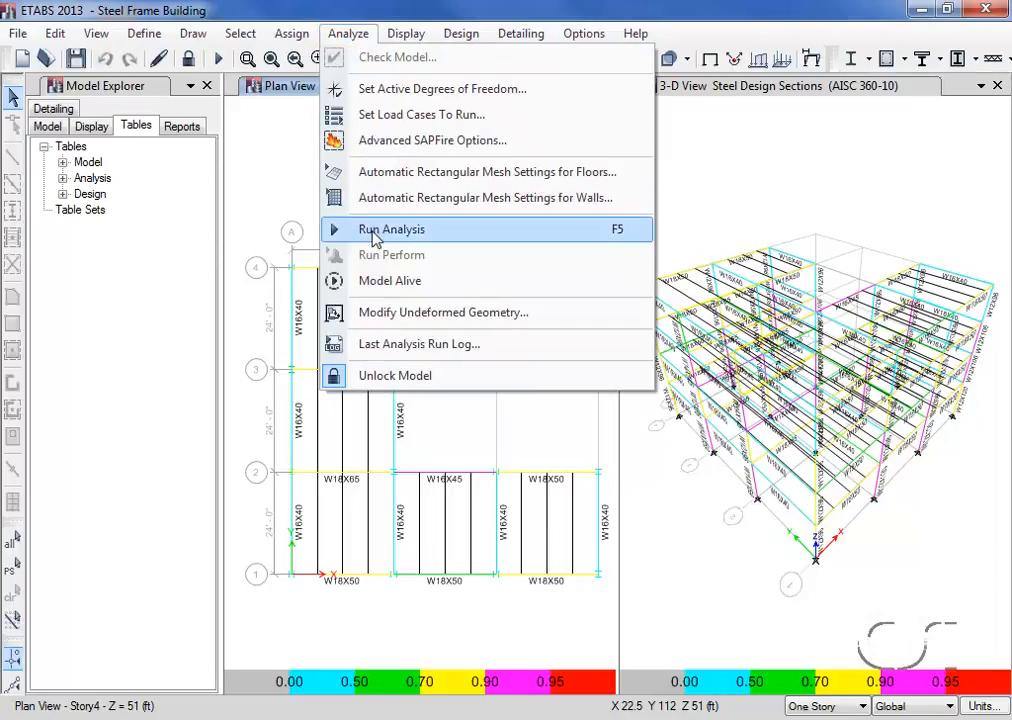
left_click(414, 231)
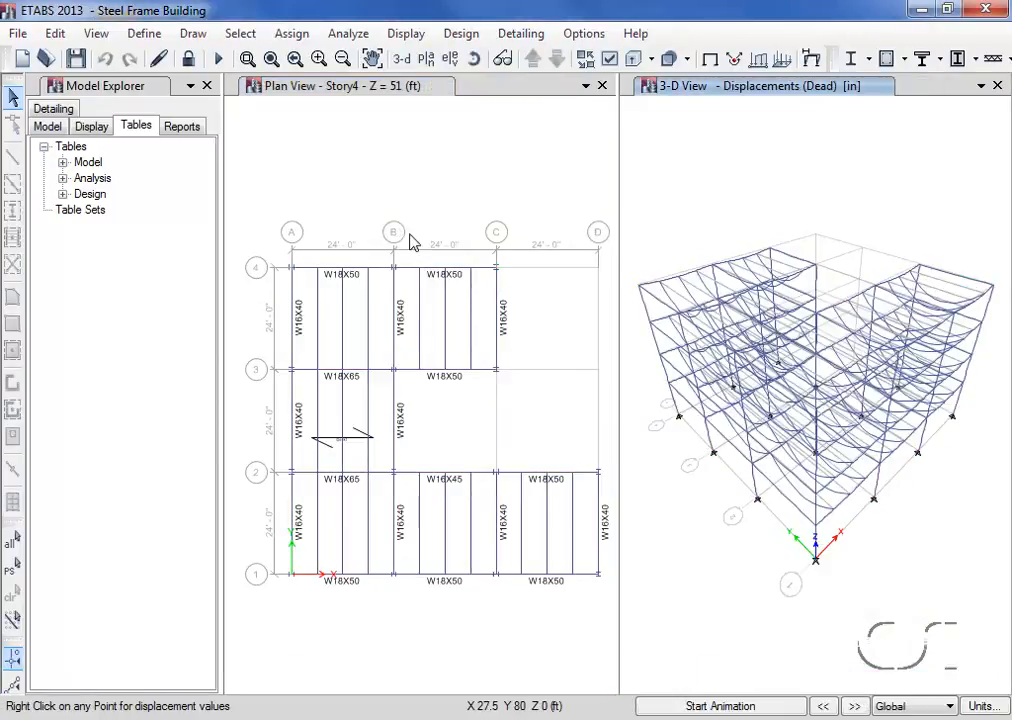
left_click(461, 34)
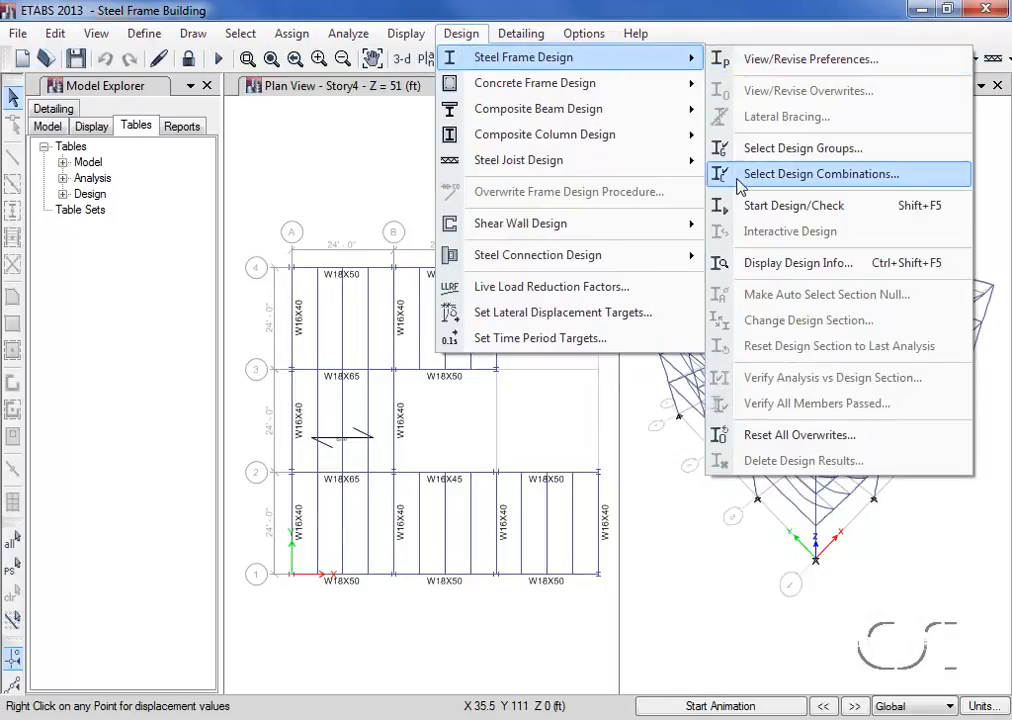
left_click(798, 208)
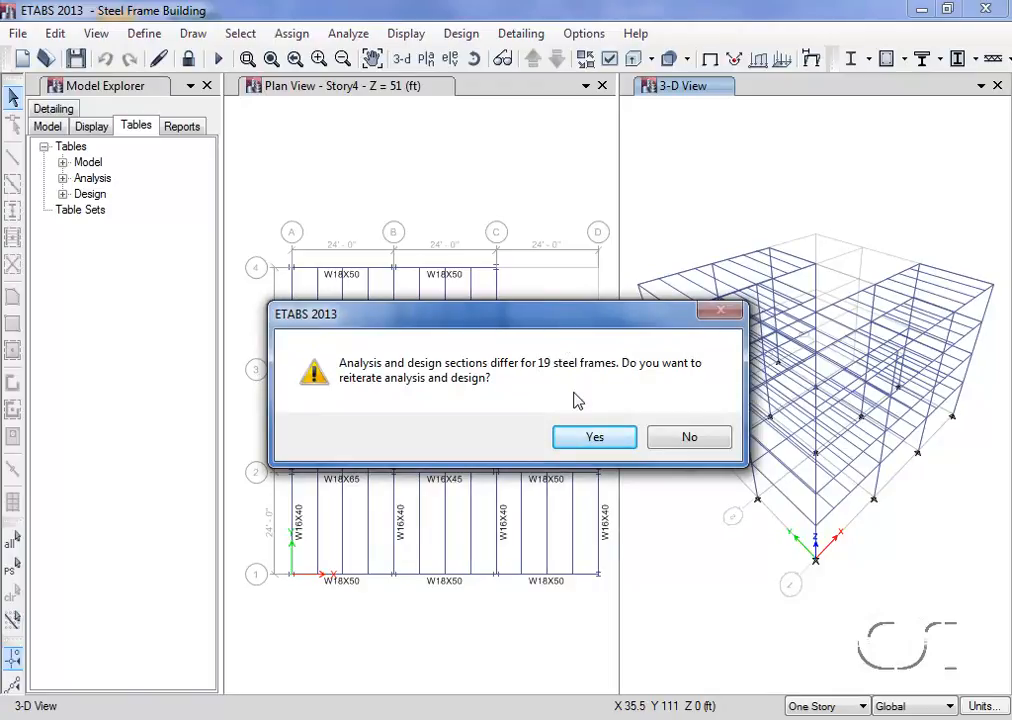
left_click(601, 445)
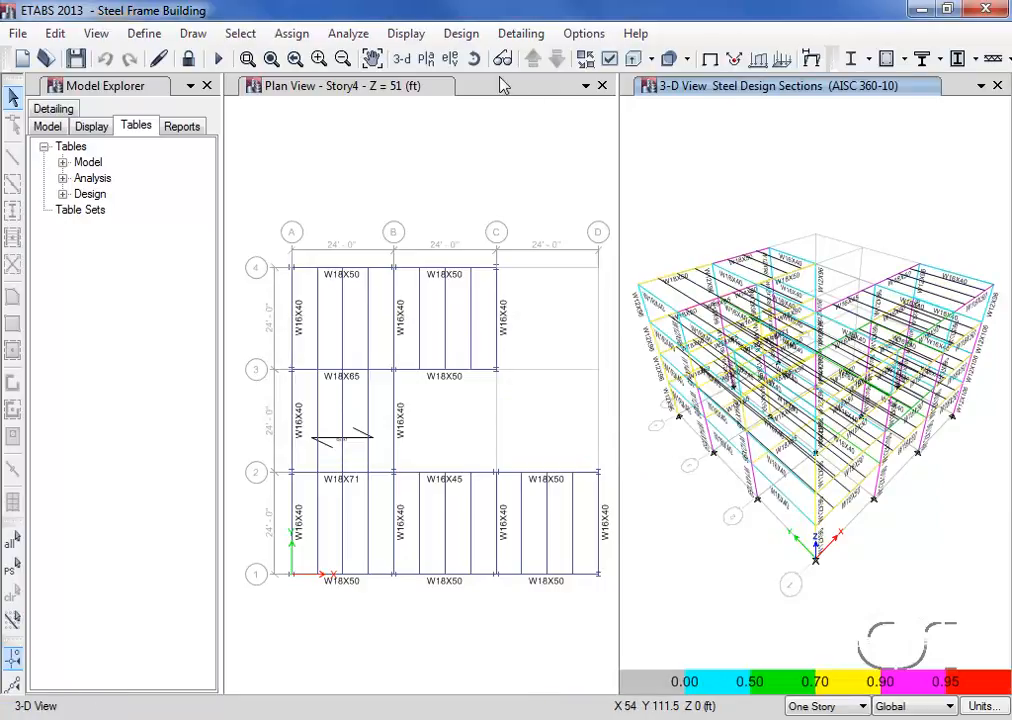
- Verify the analysis sections against the design sections for the steel frames
left_click(461, 34)
mouse_move(469, 54)
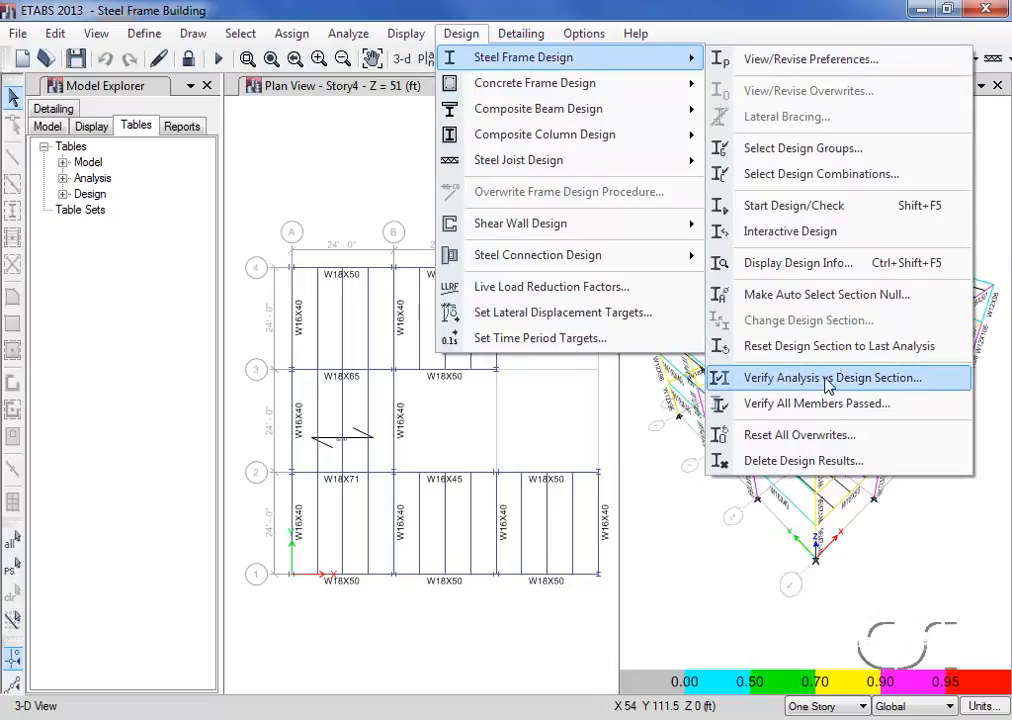
left_click(755, 378)
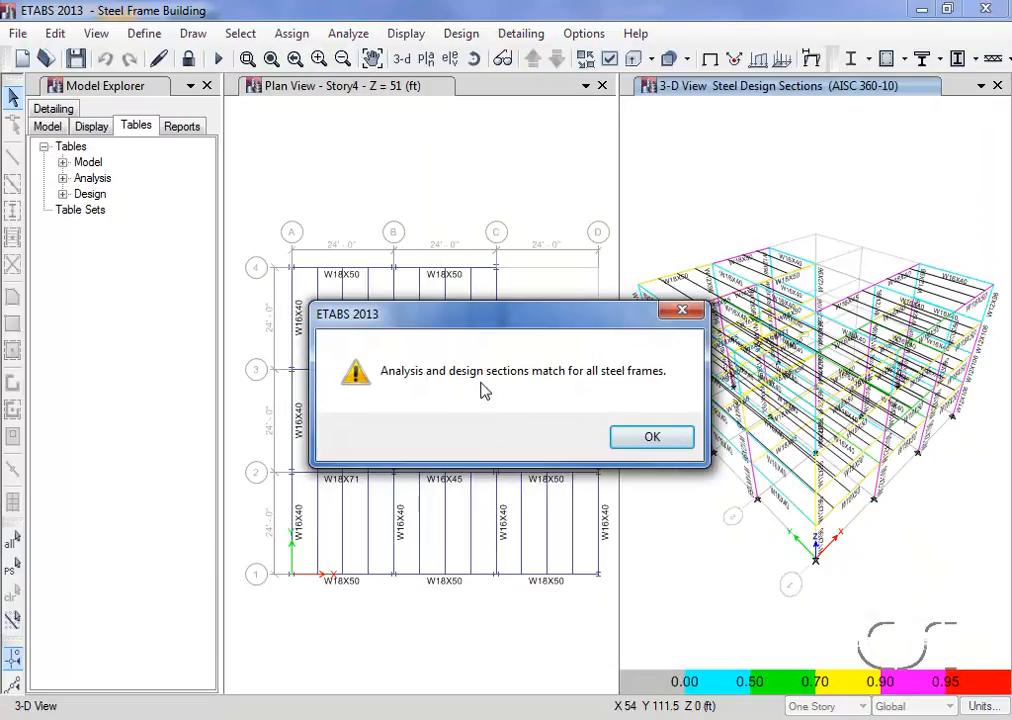
left_click(655, 441)
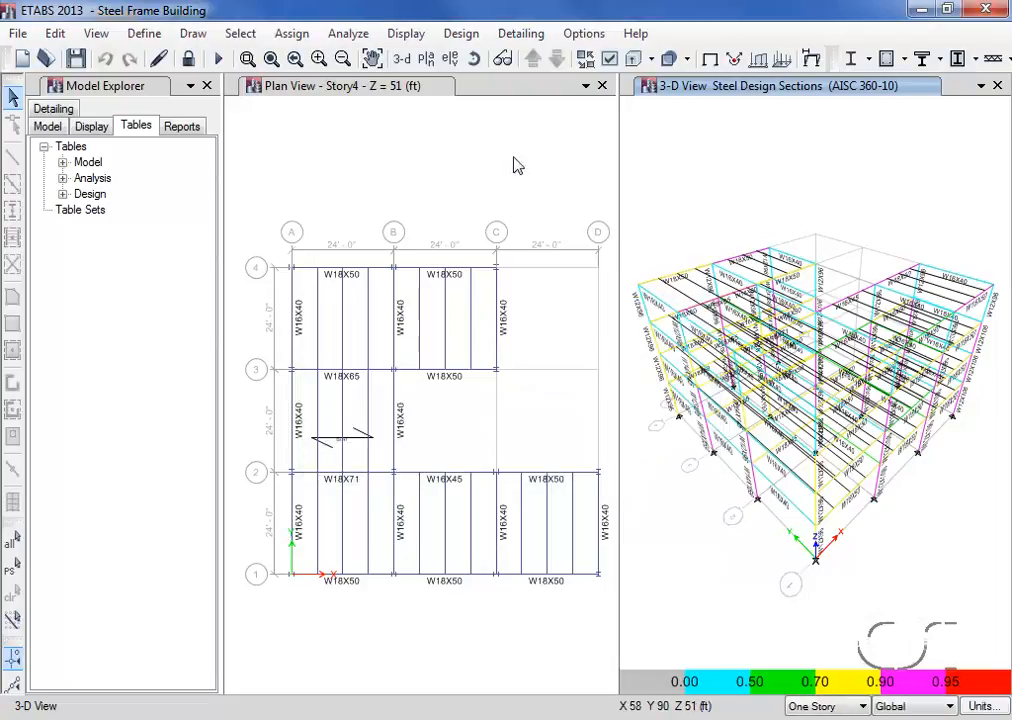
- Verify whether all steel frame members pass the stress/capacity check
left_click(476, 36)
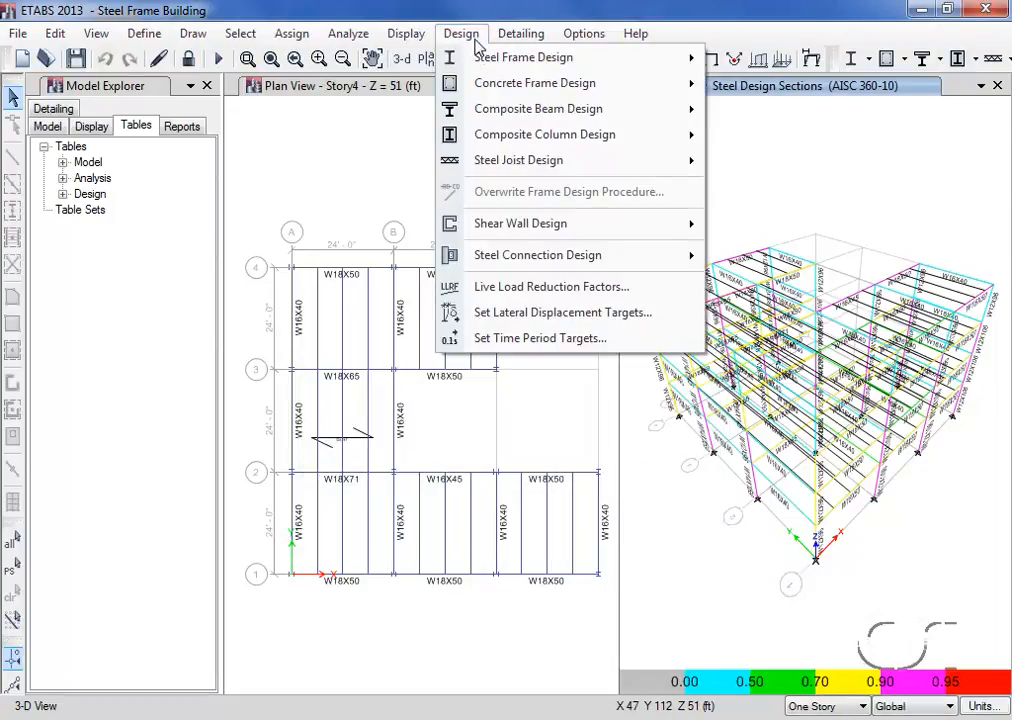
mouse_move(500, 58)
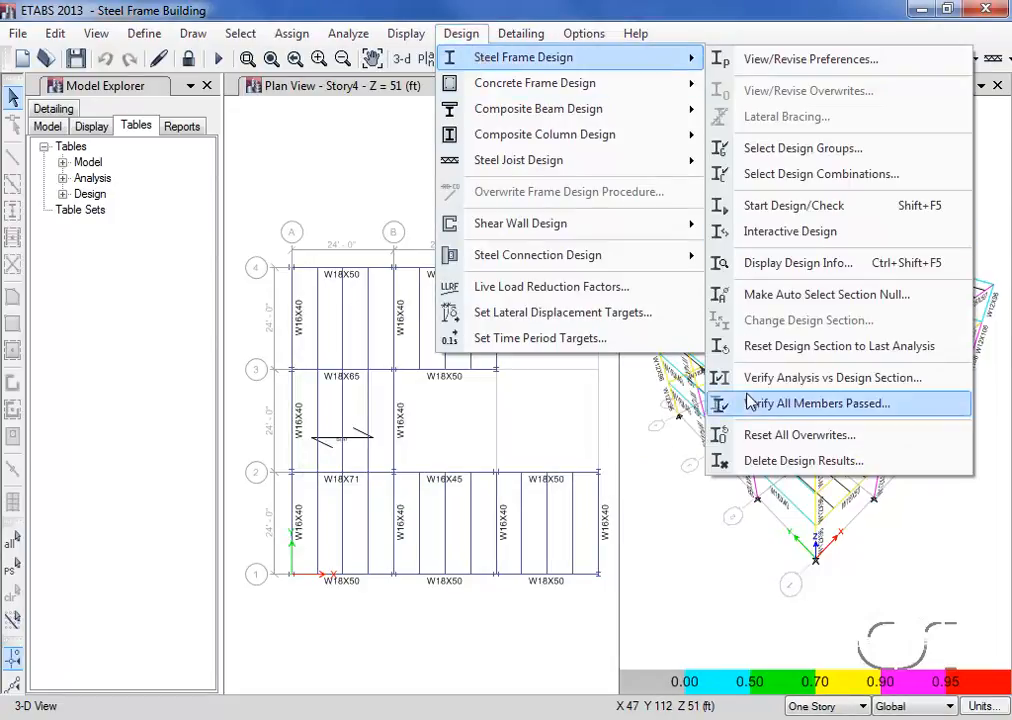
left_click(828, 410)
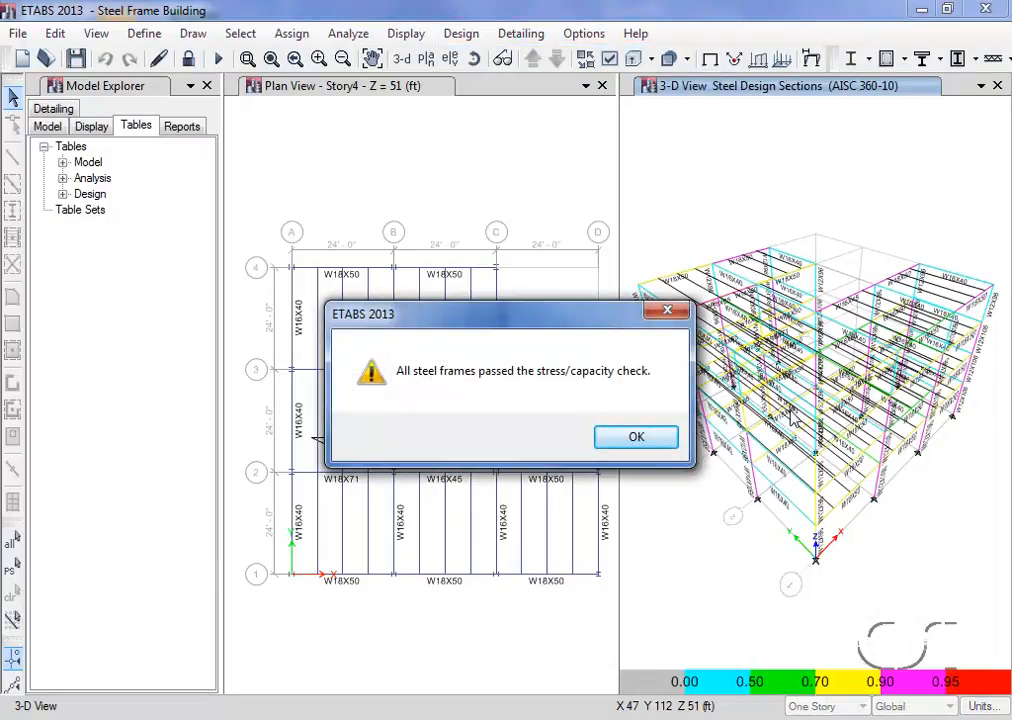
left_click(642, 439)
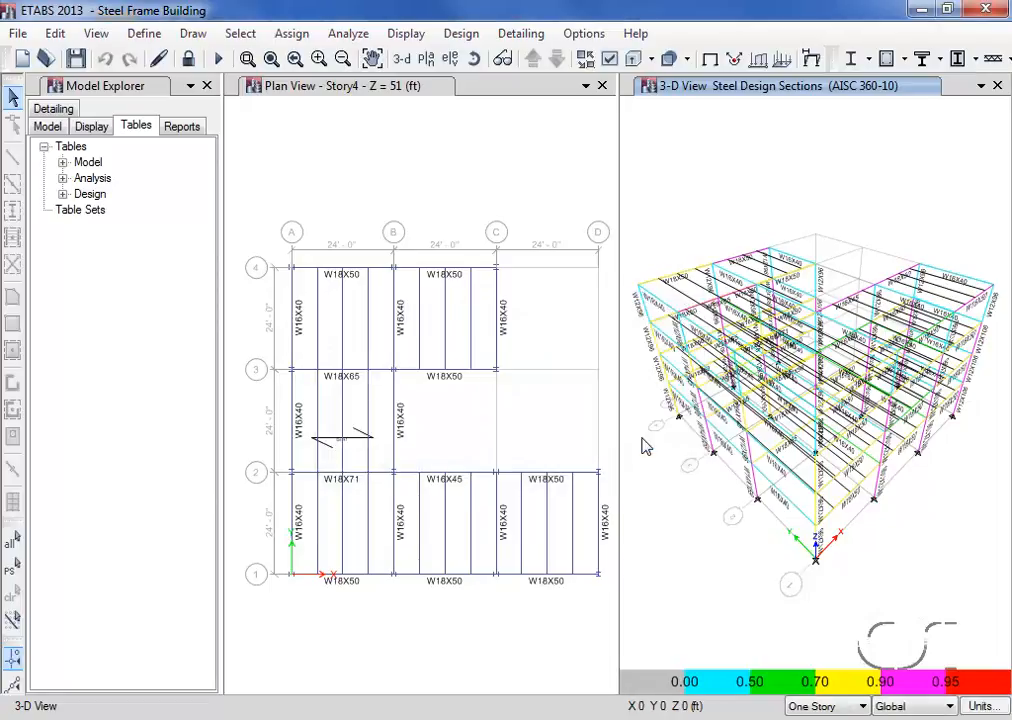